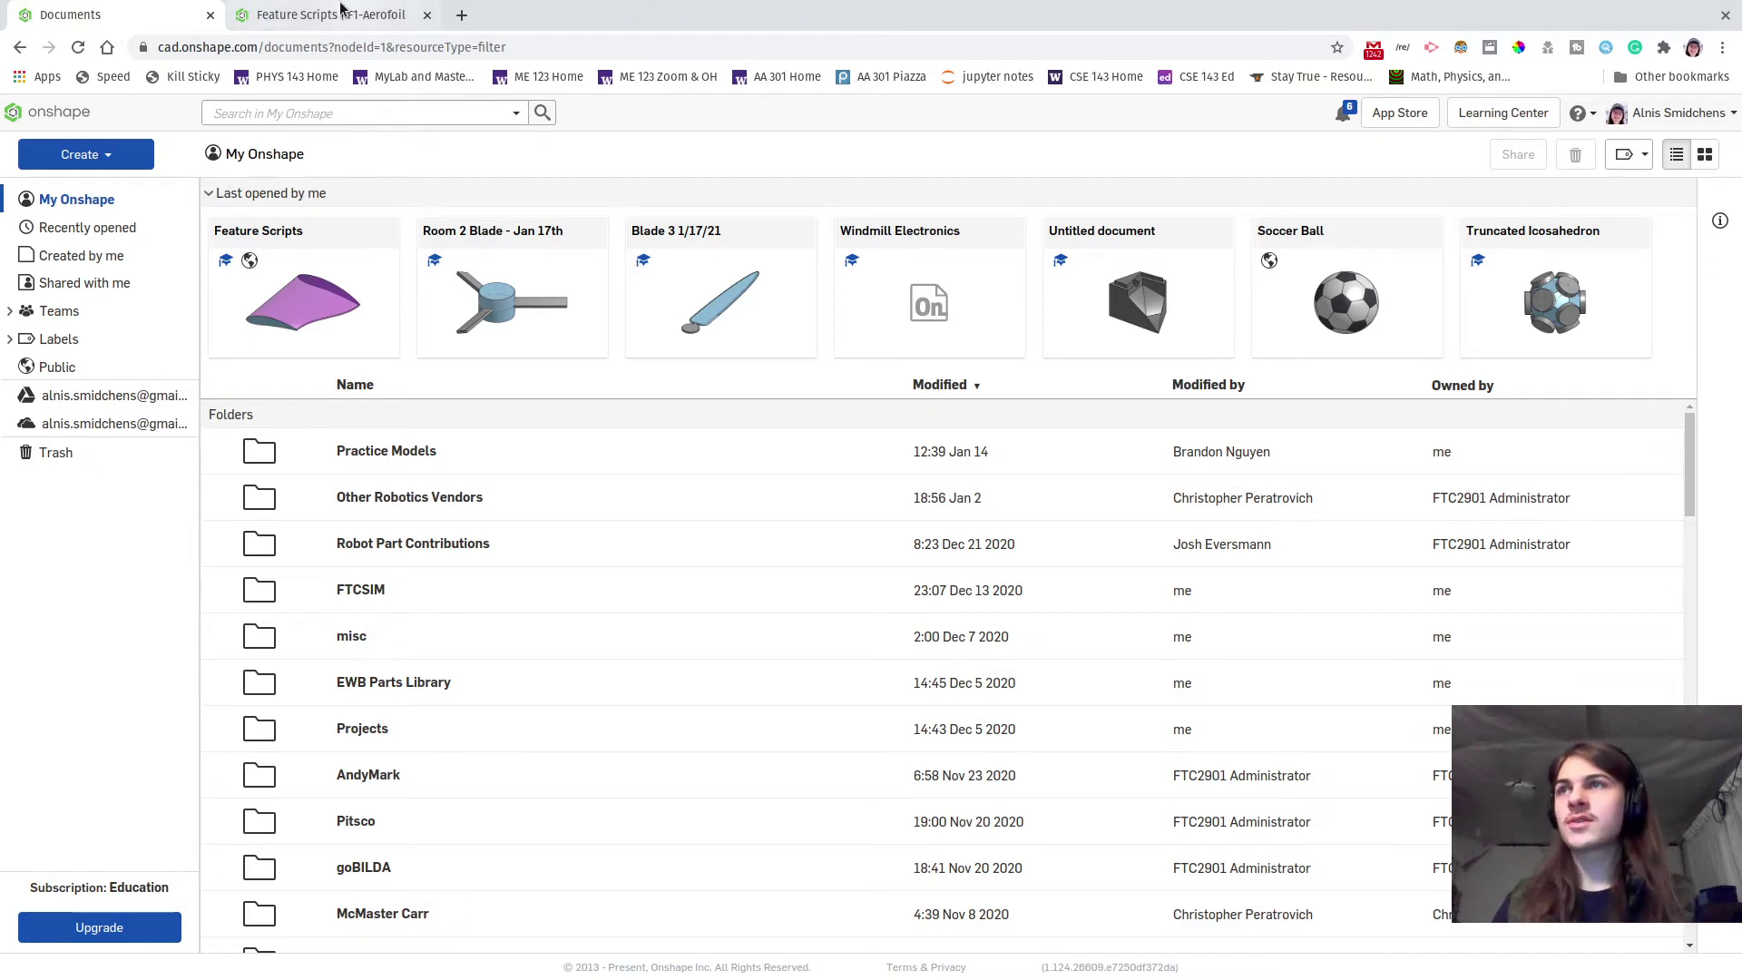
- View the custom features offered by the Feature Scripts document, including Aerofoil
click(299, 14)
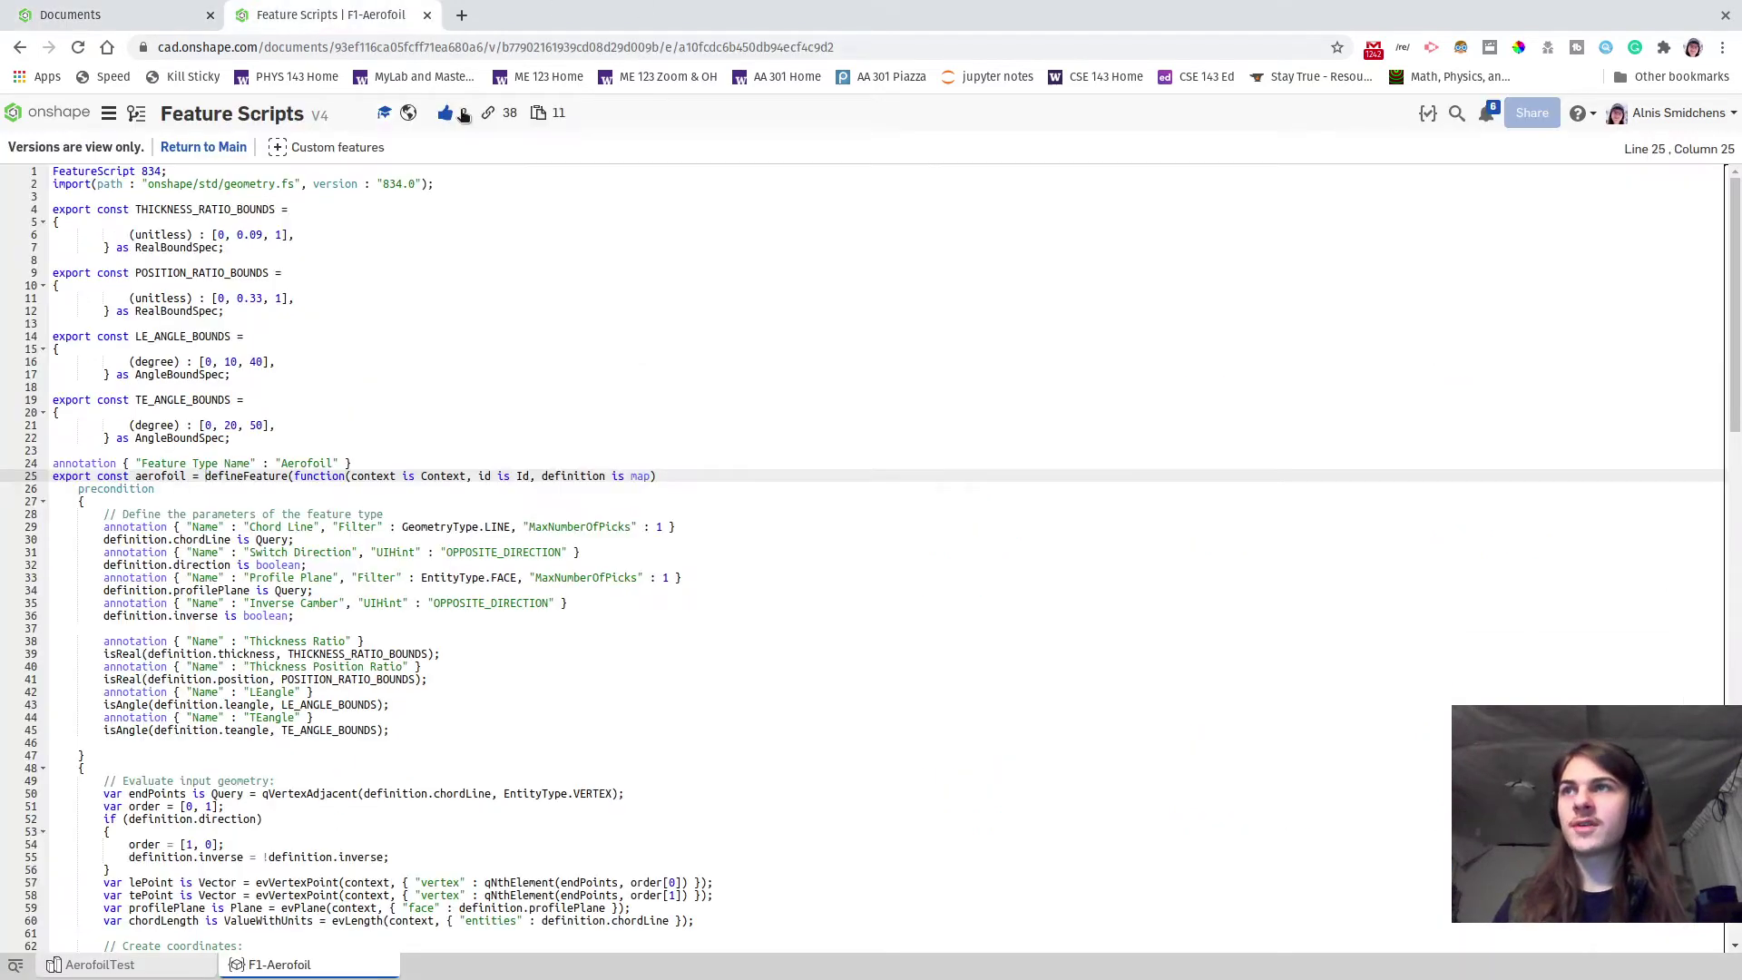
click(290, 148)
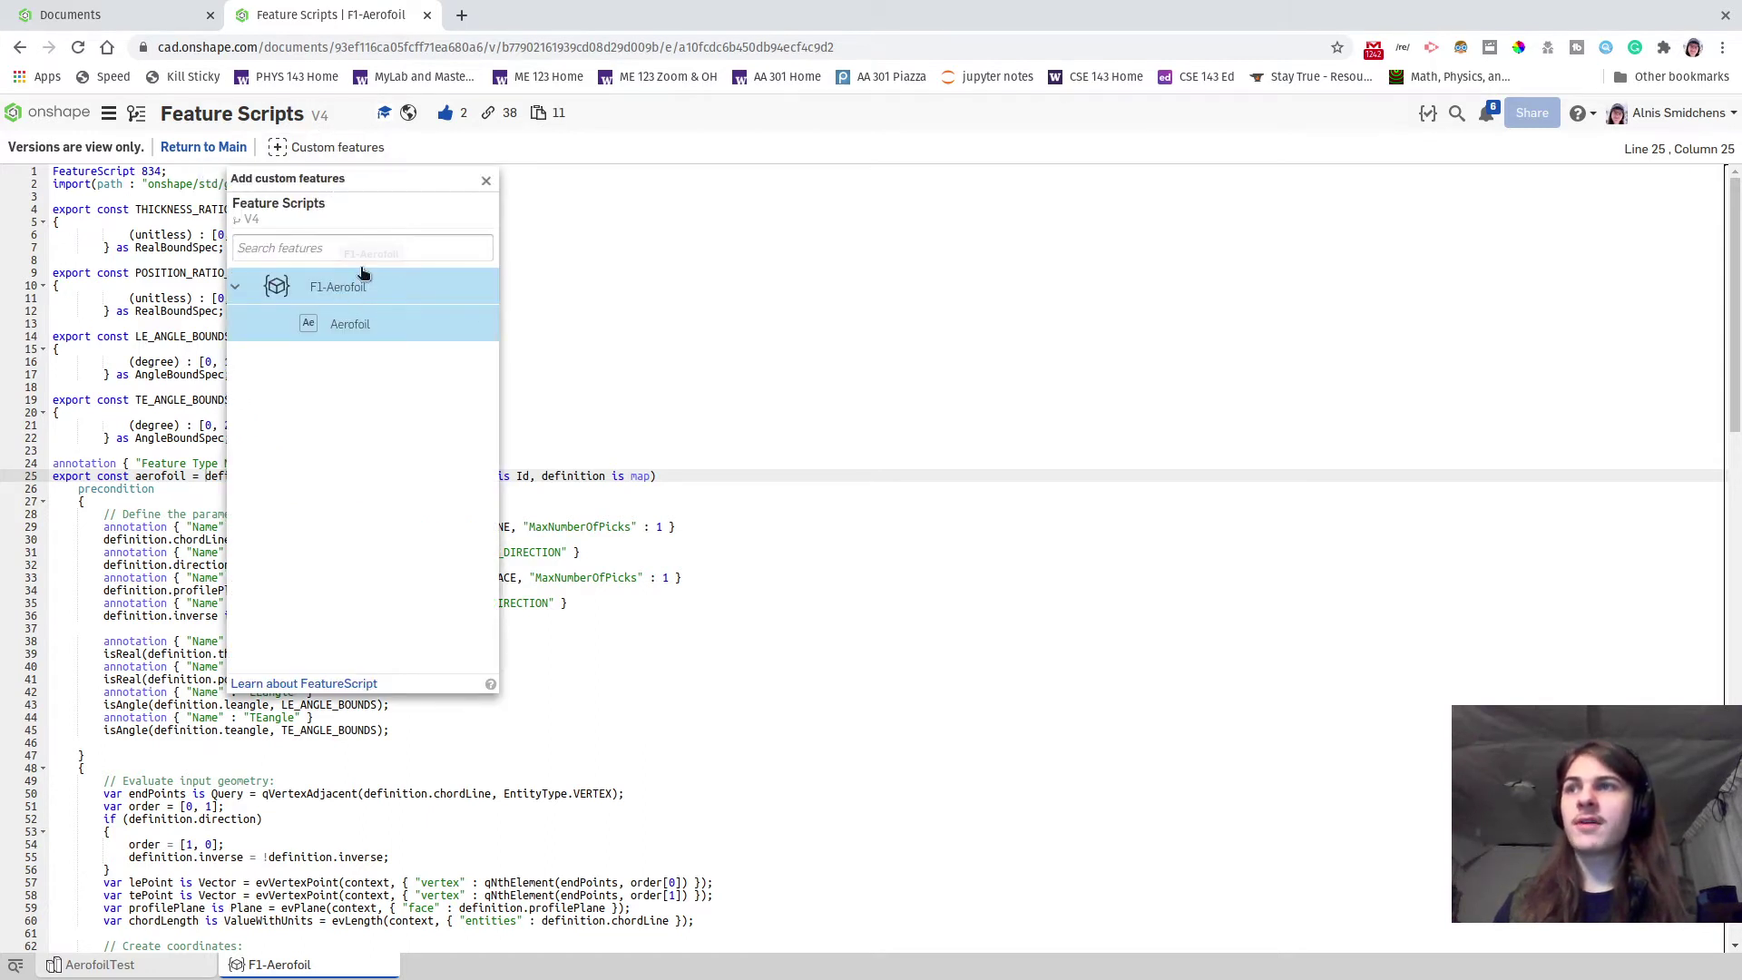
click(487, 185)
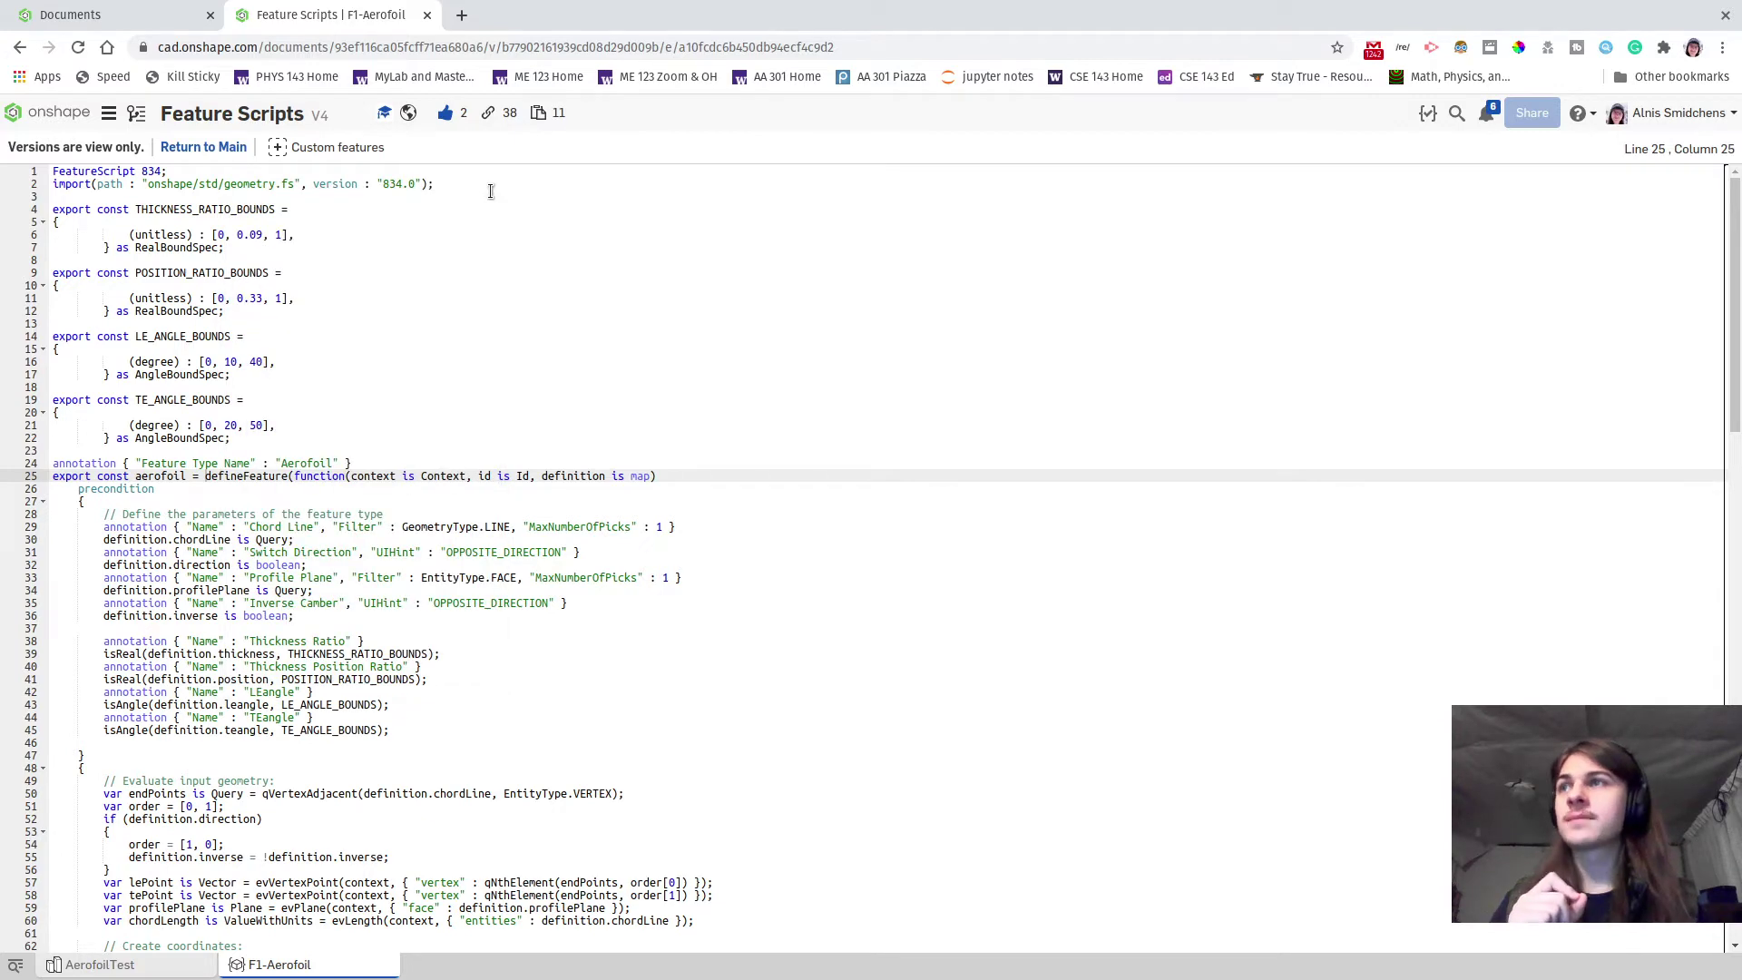
- Create a new document named Propeller
click(91, 14)
click(88, 155)
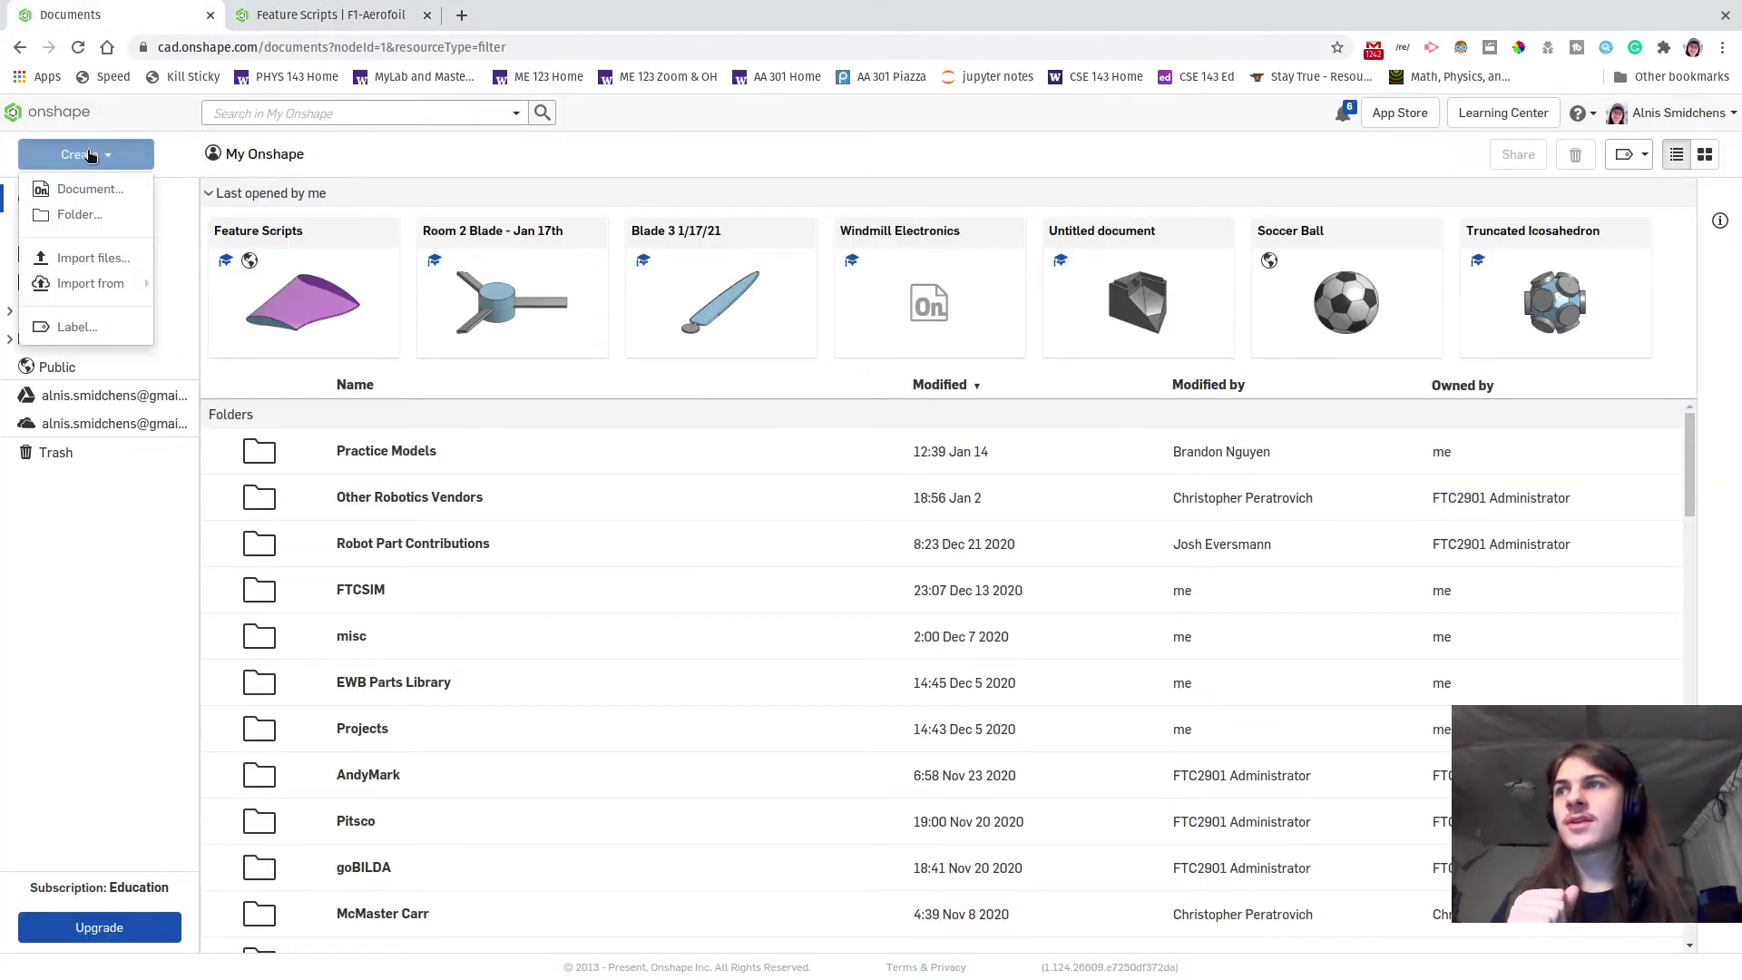
click(88, 189)
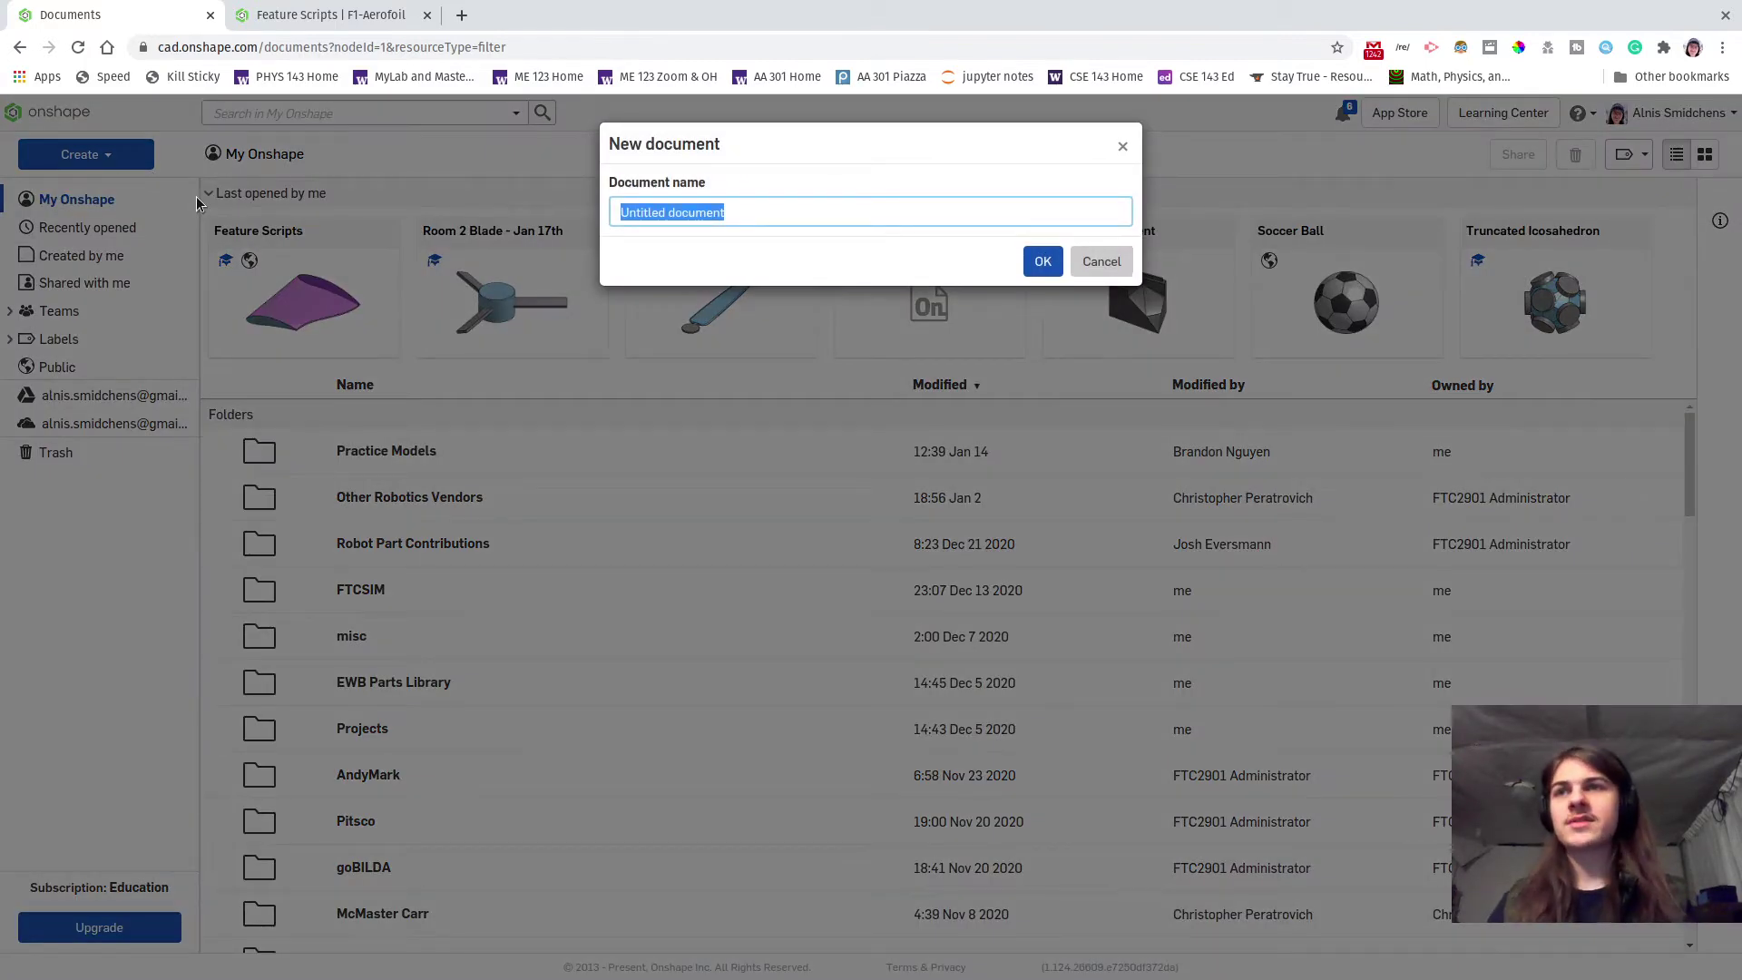
text(Propeller)
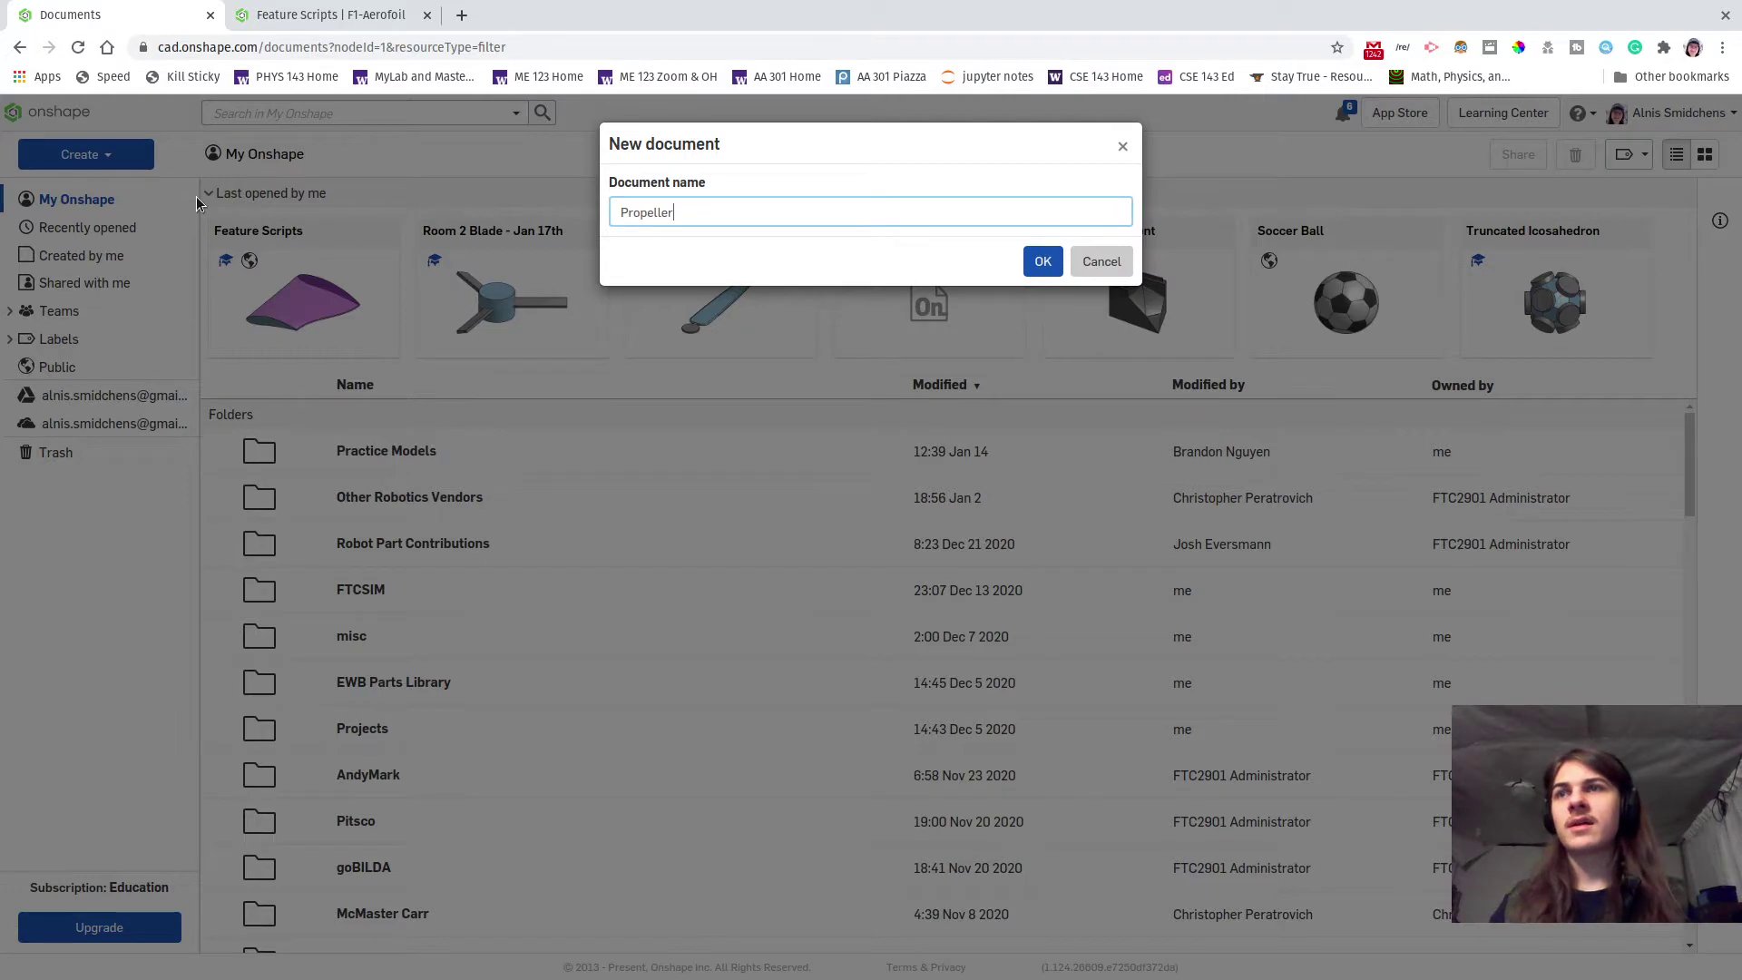
key(Return)
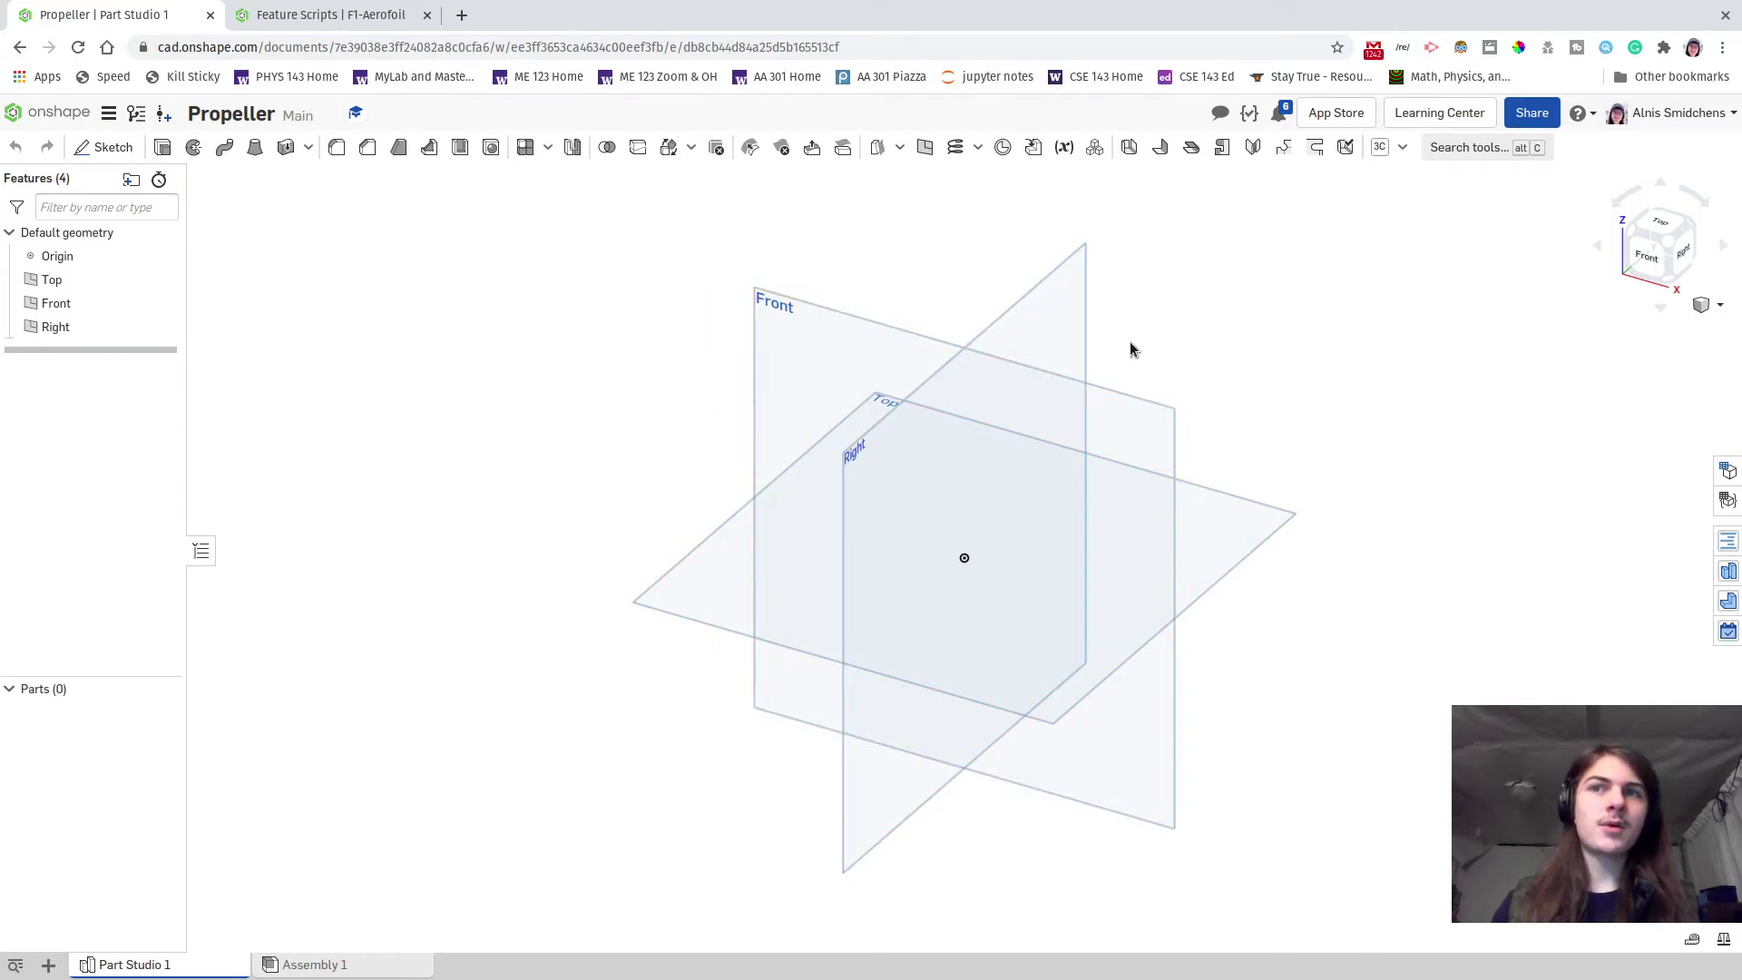
- Start a new sketch on the Right plane and view it face-on
click(1070, 313)
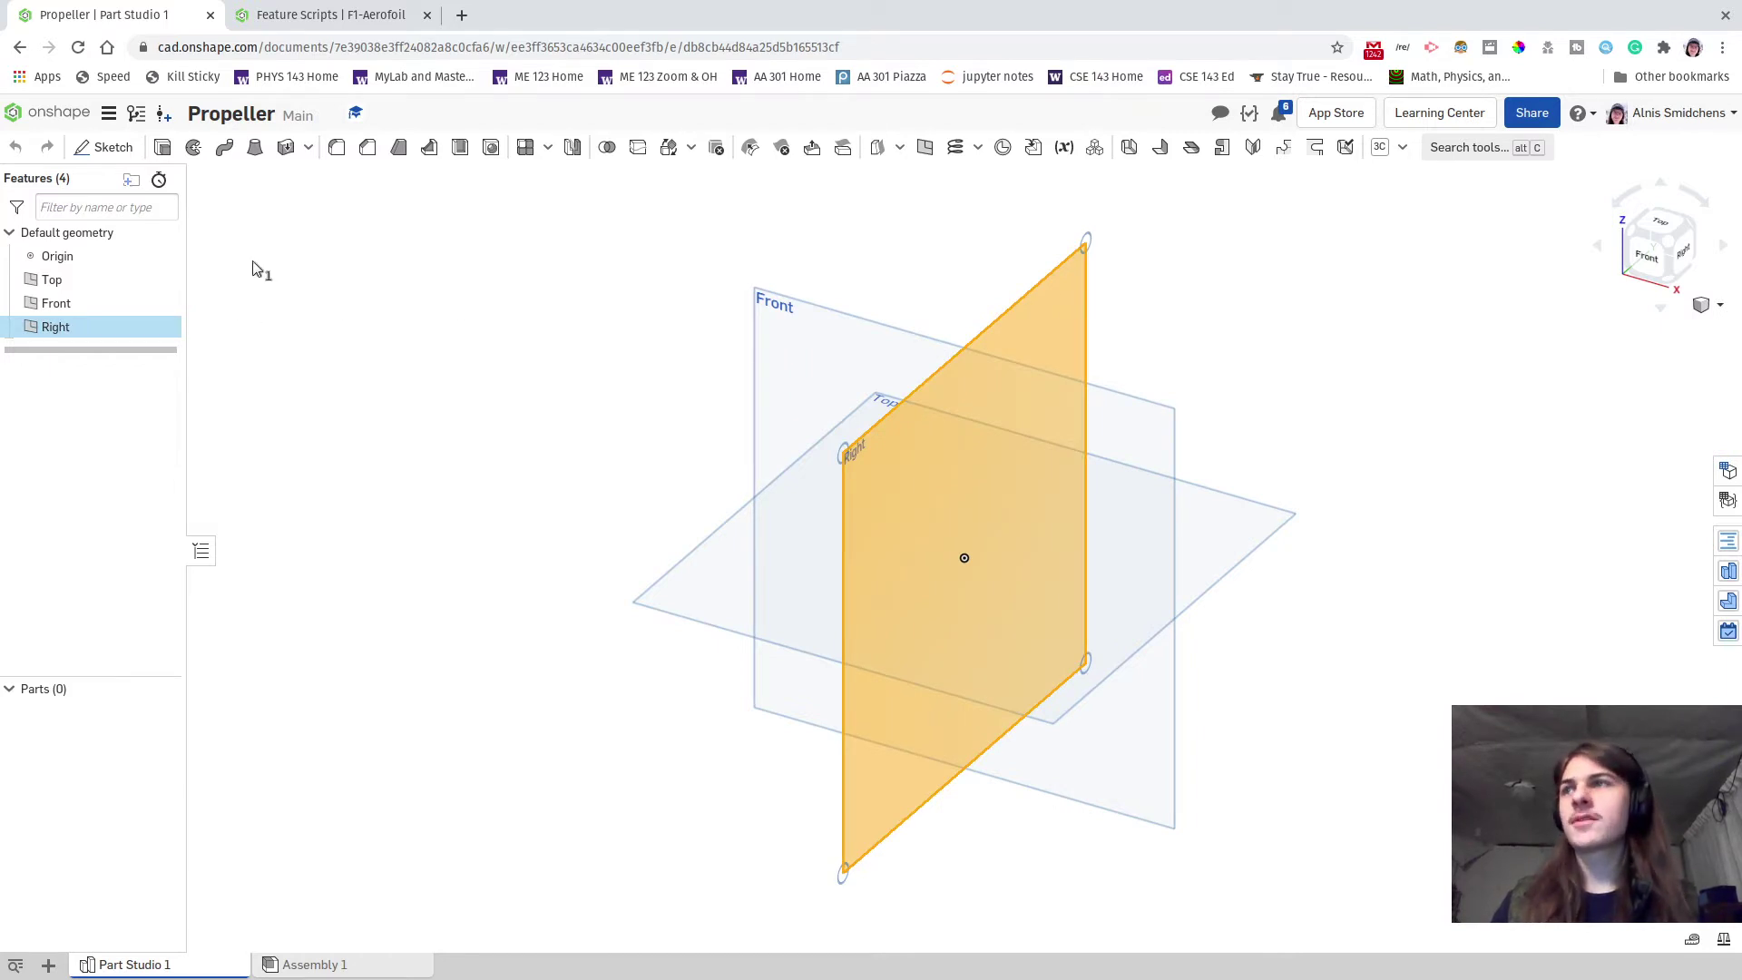
click(99, 147)
key(n)
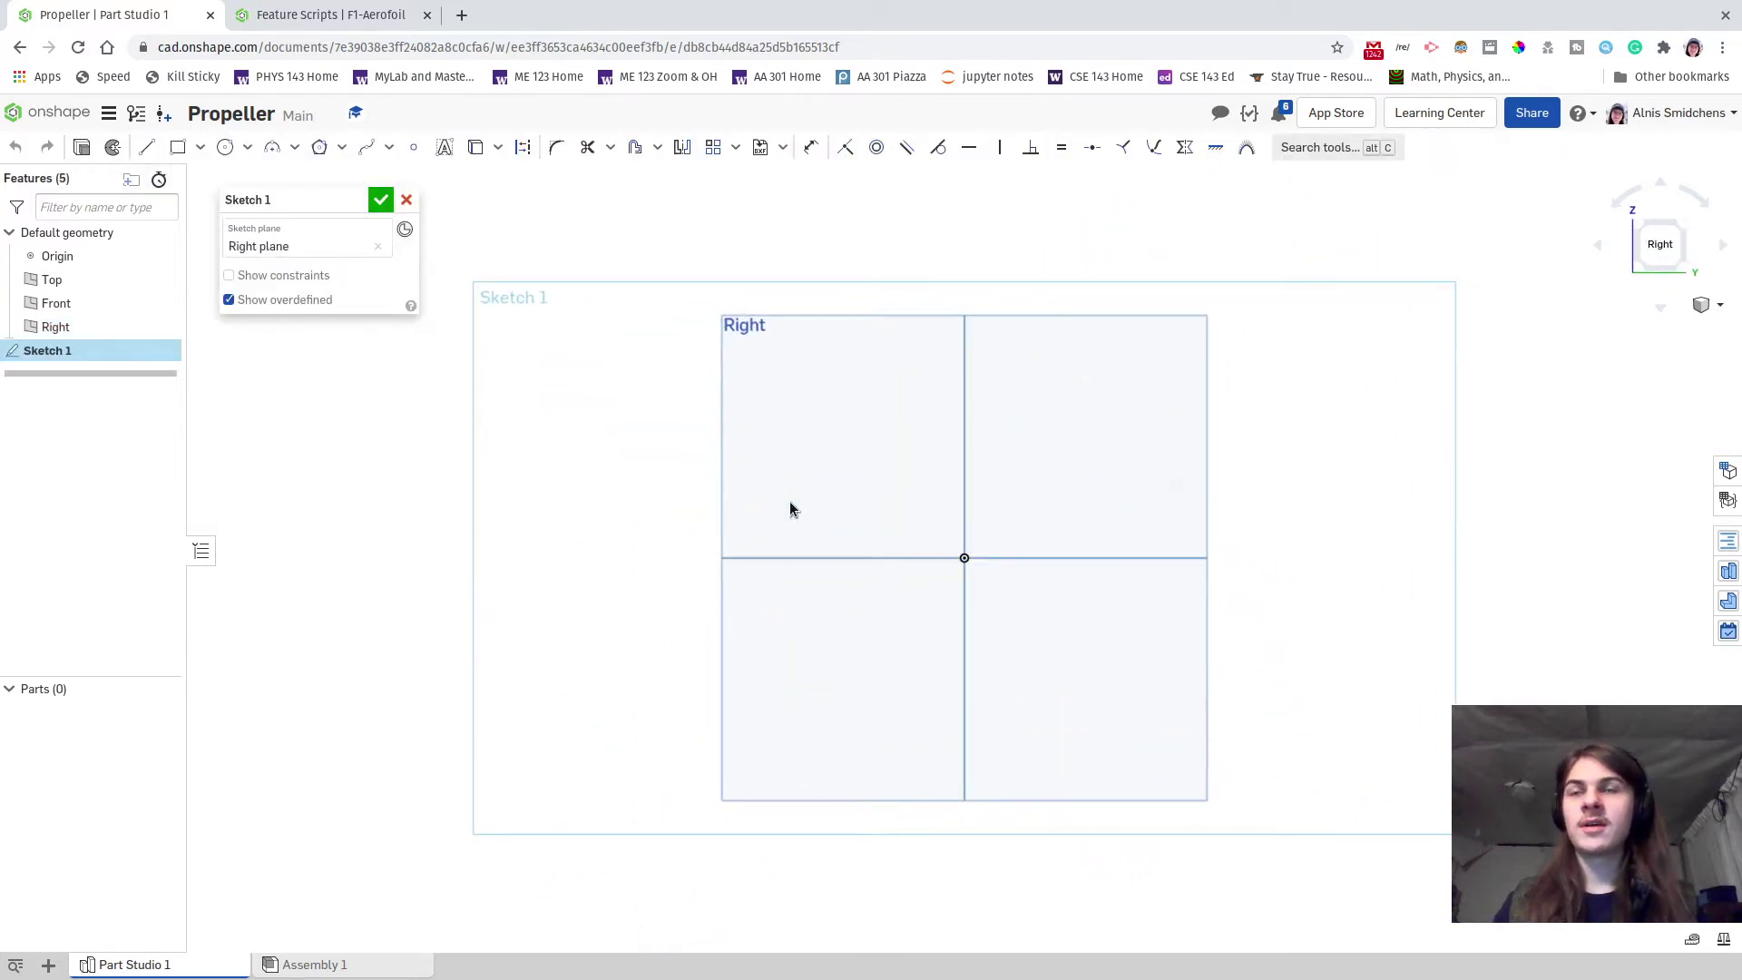
mouse_move(789, 508)
right_down()
mouse_move(844, 487)
mouse_move(862, 505)
mouse_move(795, 472)
mouse_move(803, 505)
right_up()
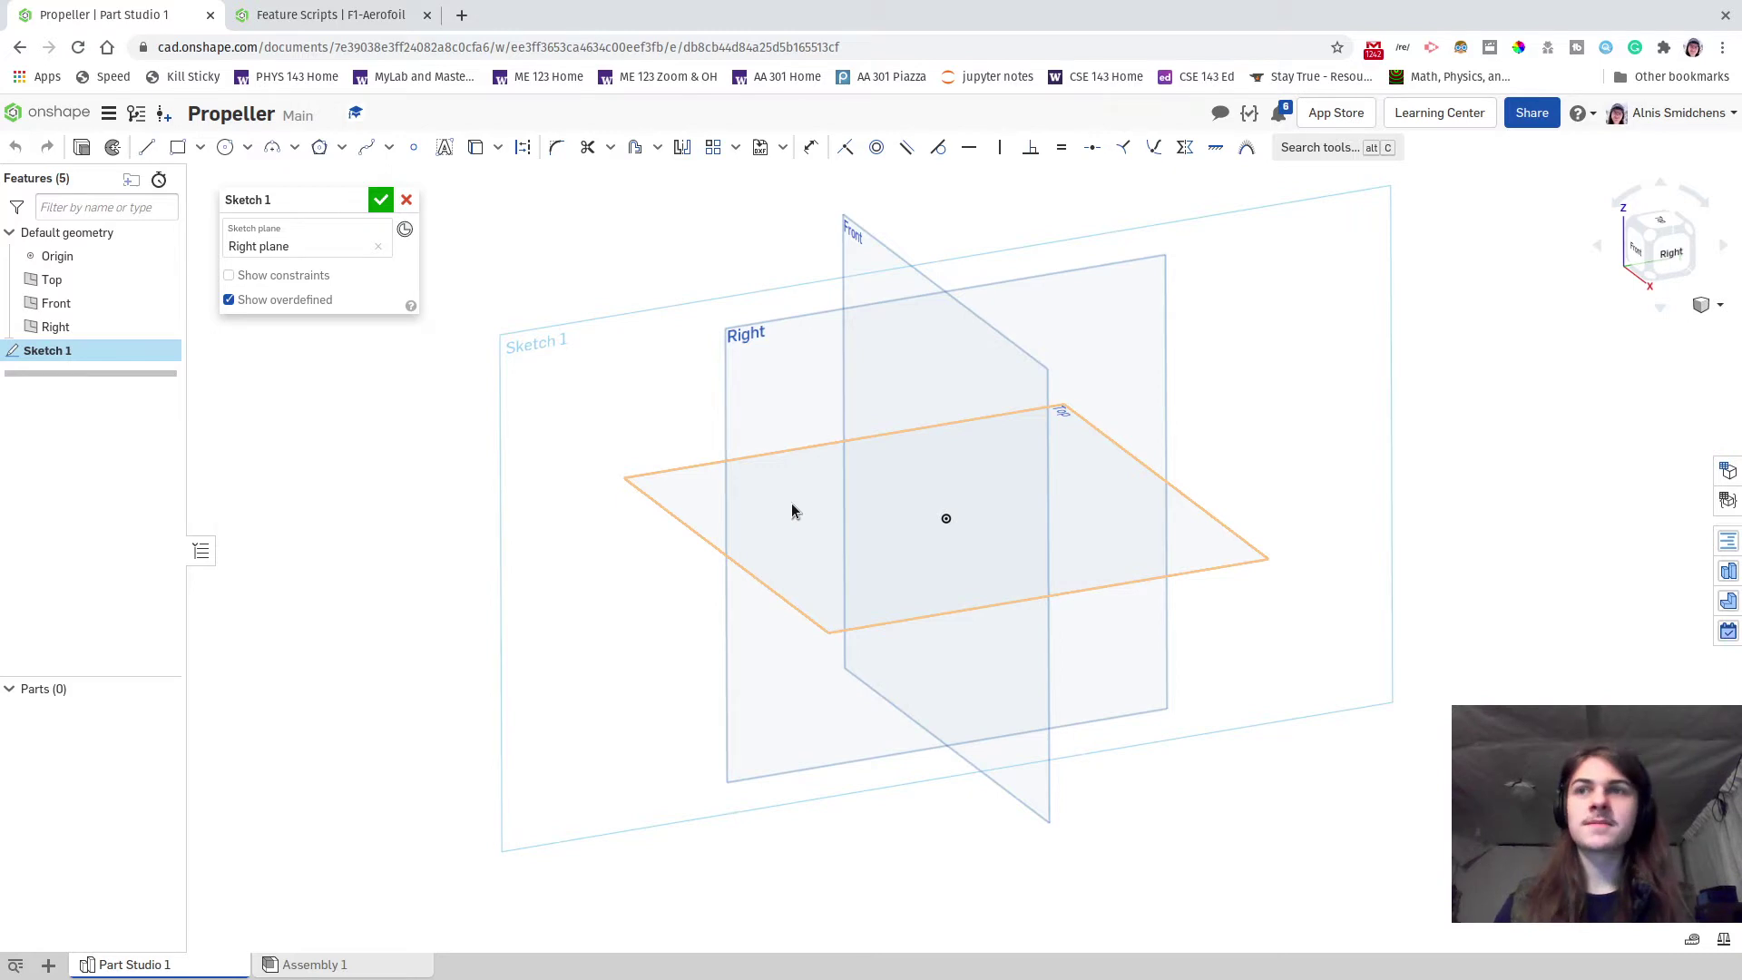
key(n)
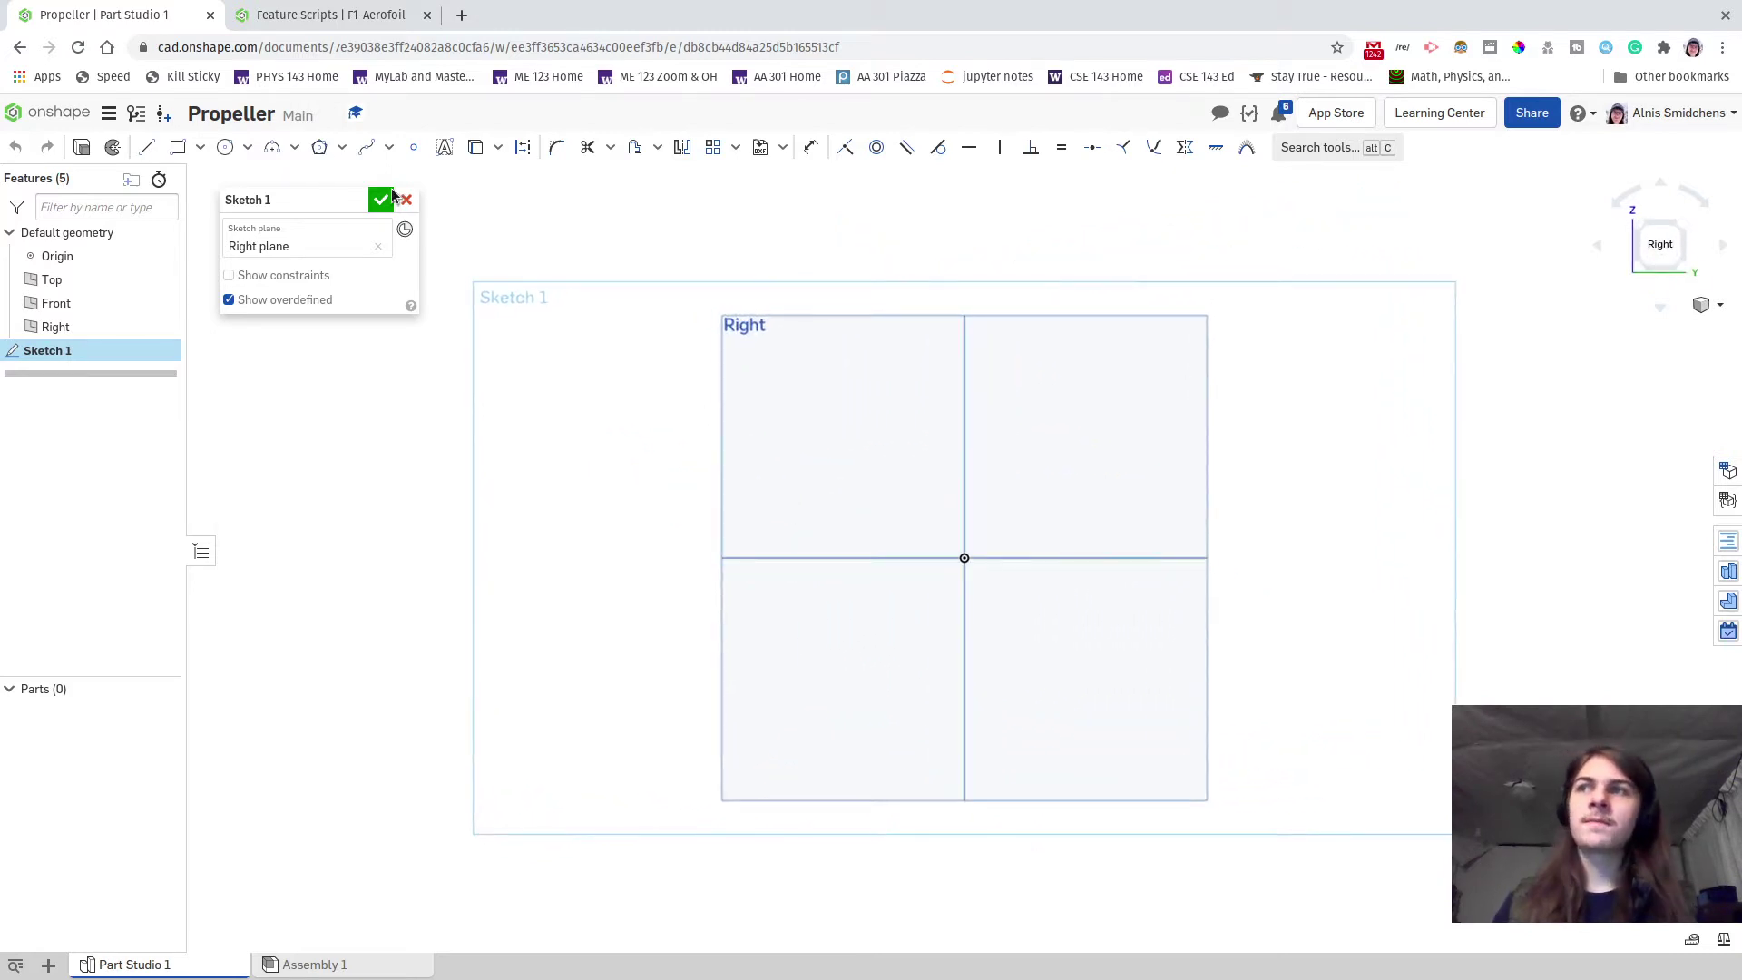
- Sketch a line about 6.4 in long that slopes upward across the plane and passes close to the origin
click(146, 147)
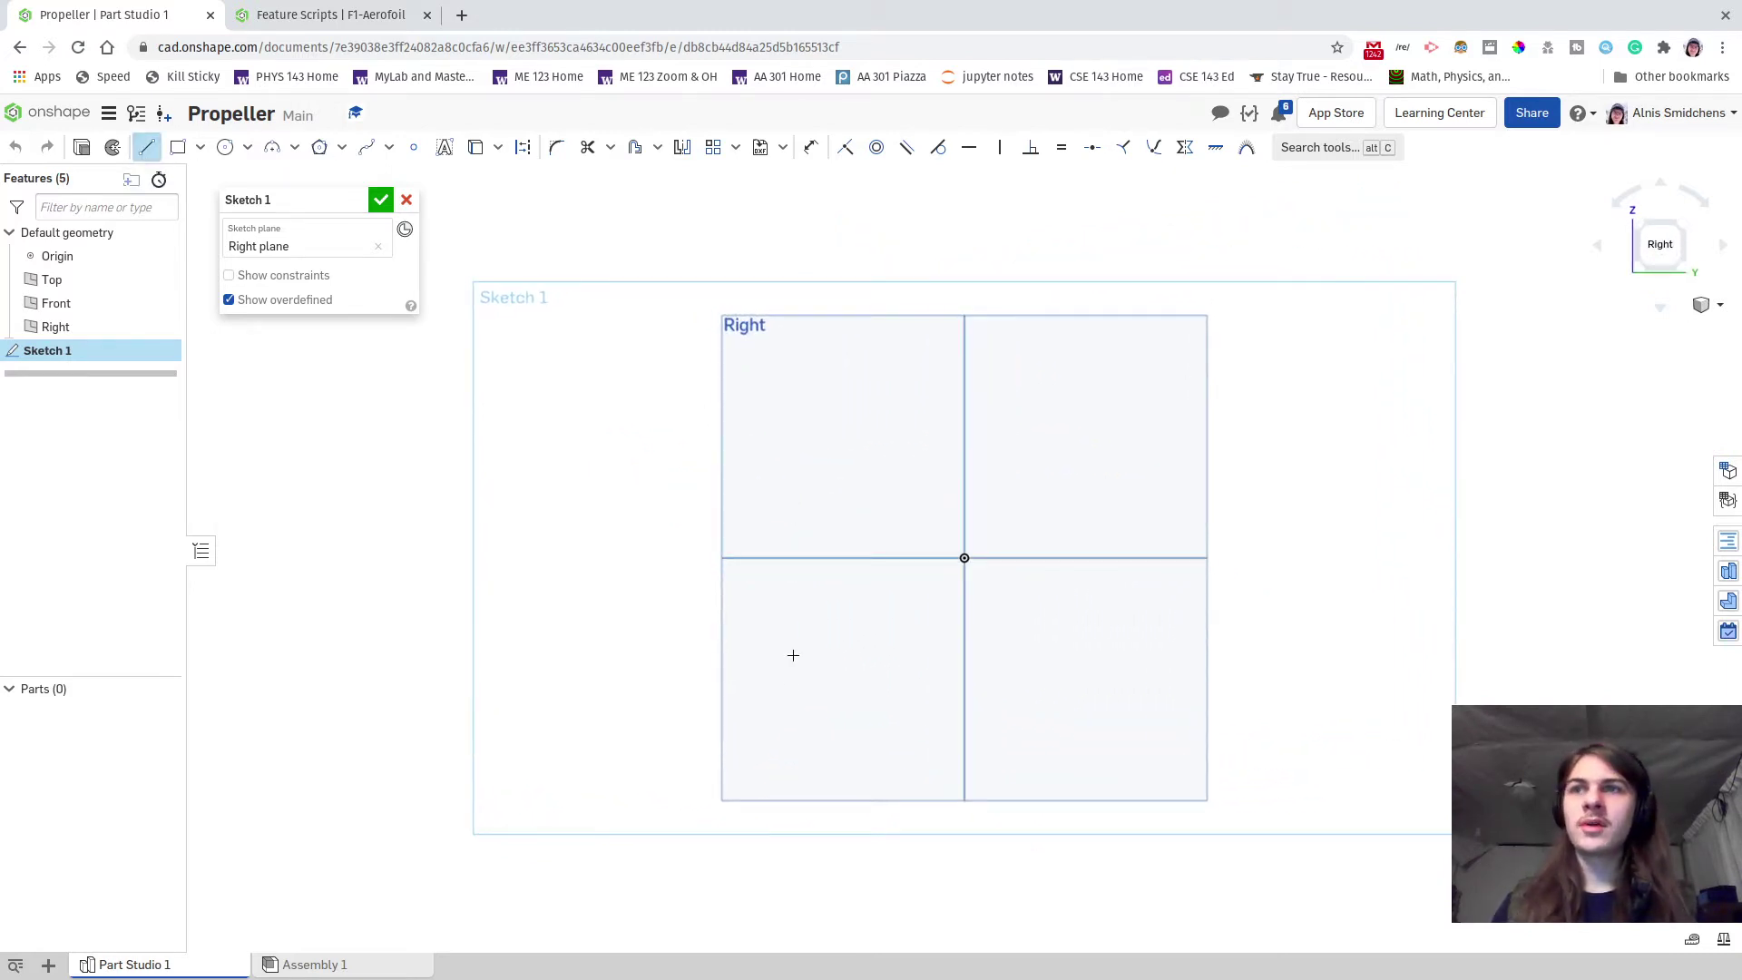
click(749, 669)
click(1213, 440)
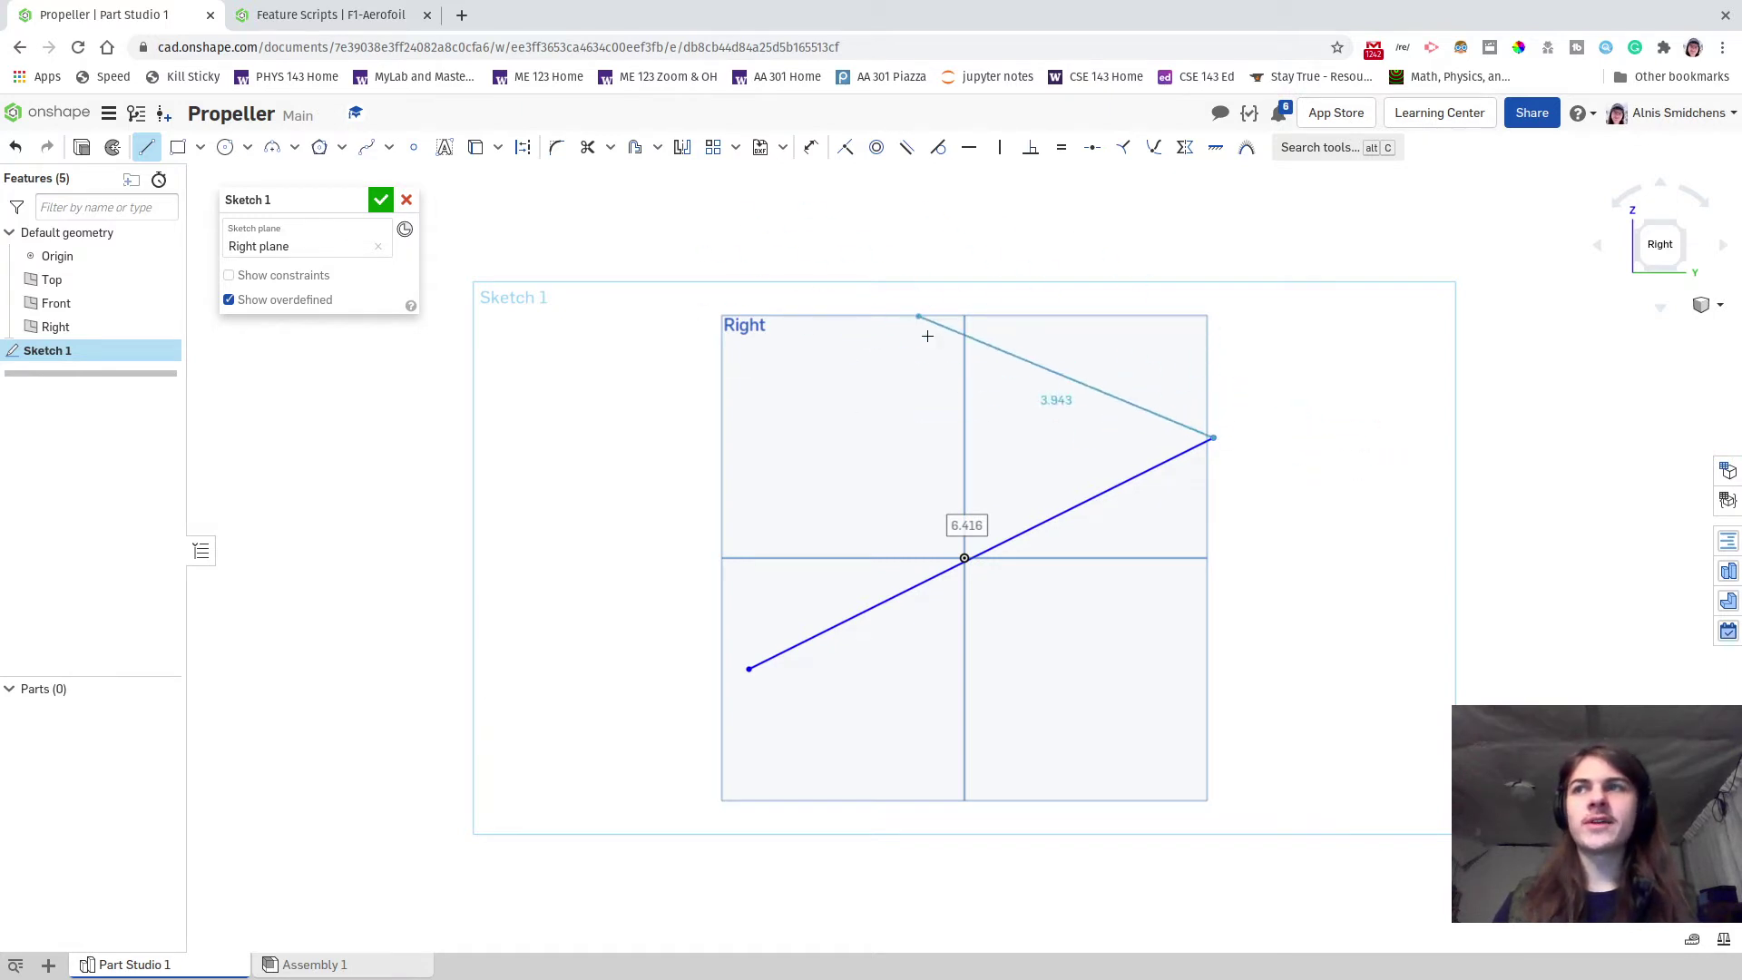
key(Escape)
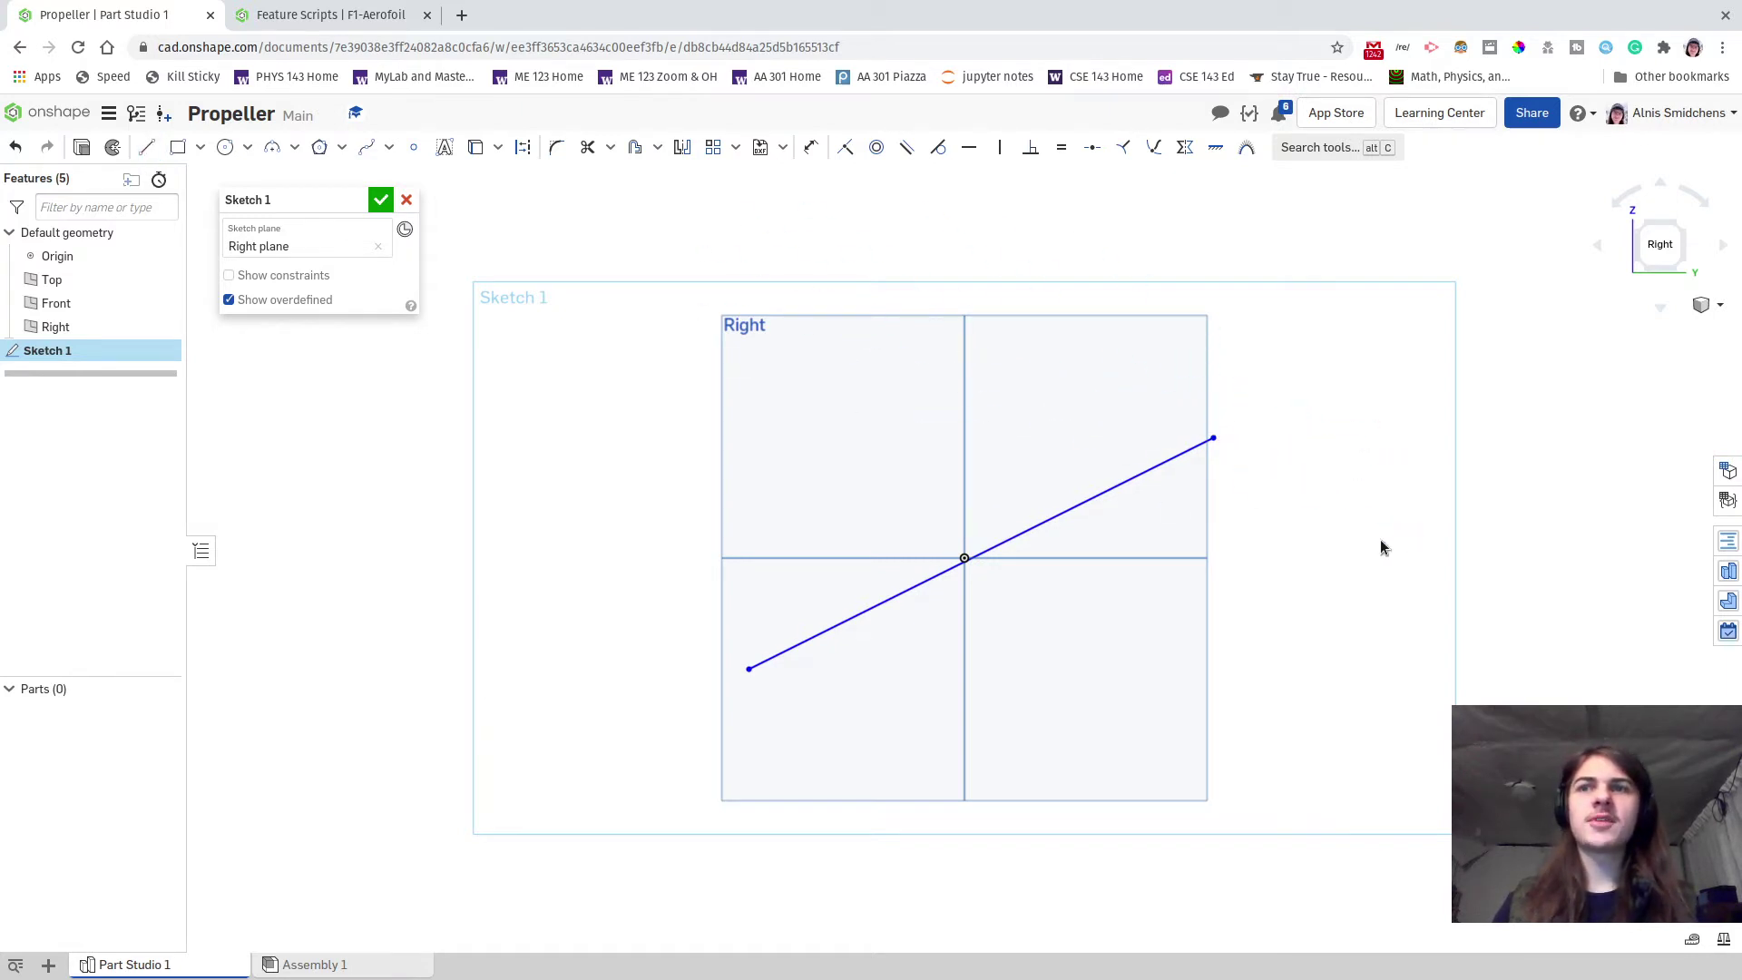
- Constrain the midpoint of the sloped line to the origin with a Midpoint constraint
click(1043, 524)
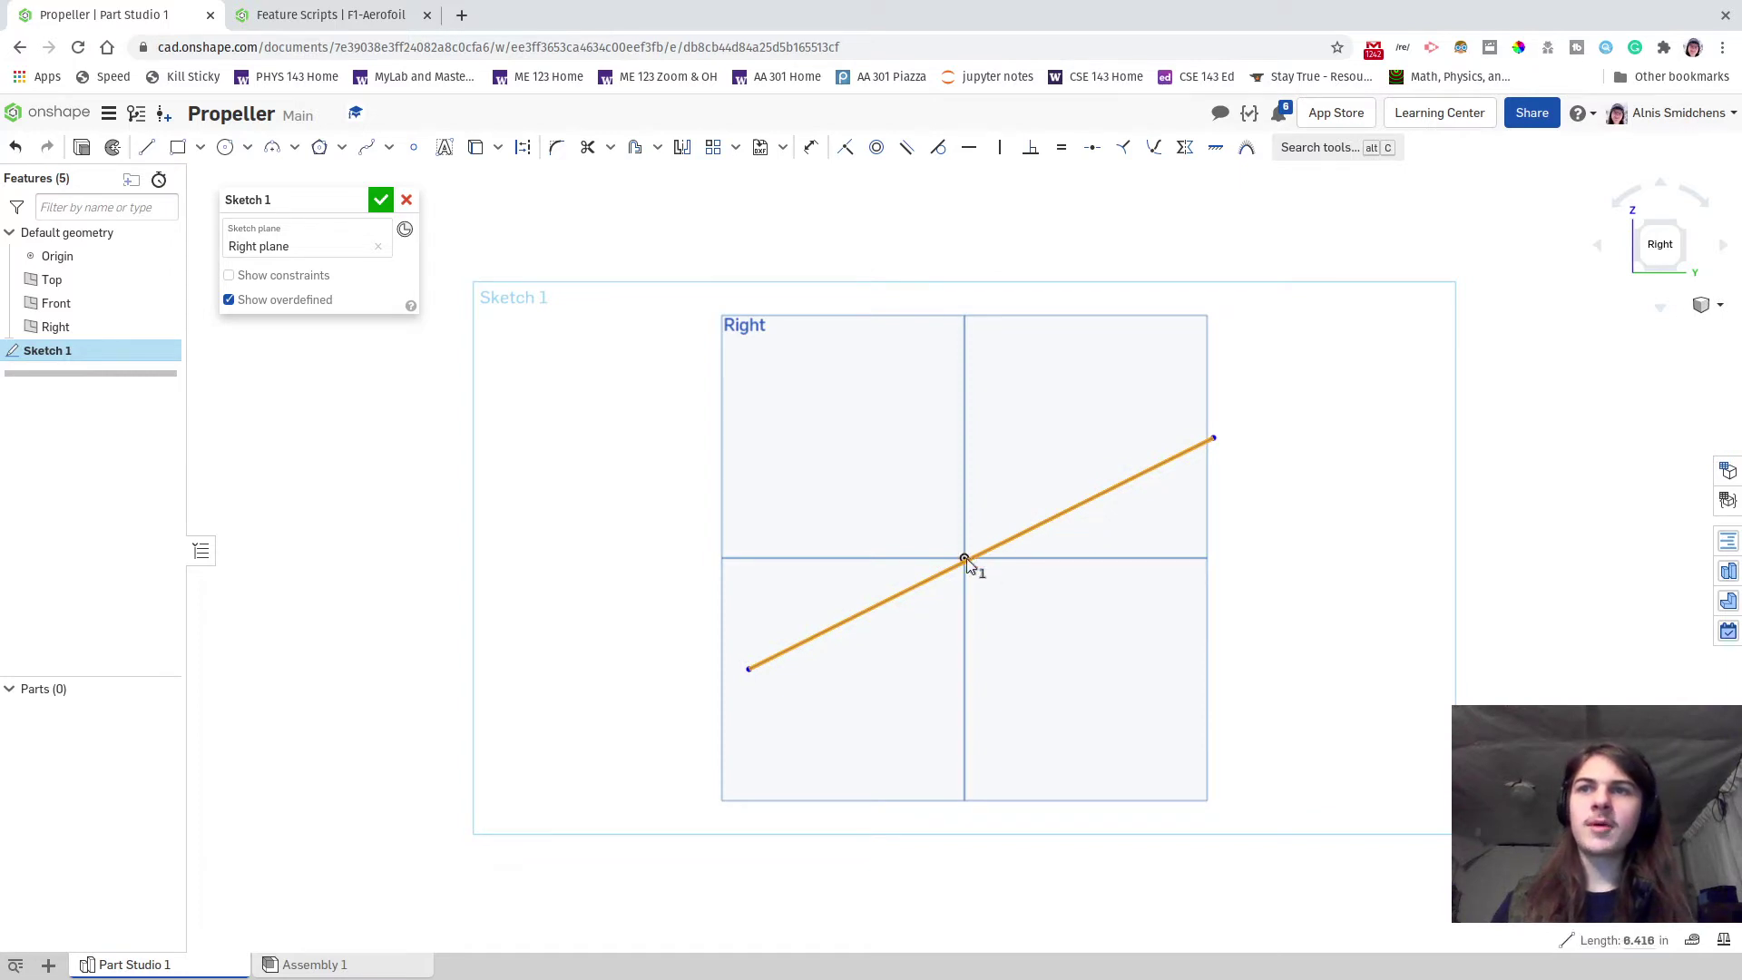
scroll(963, 565, up, 5)
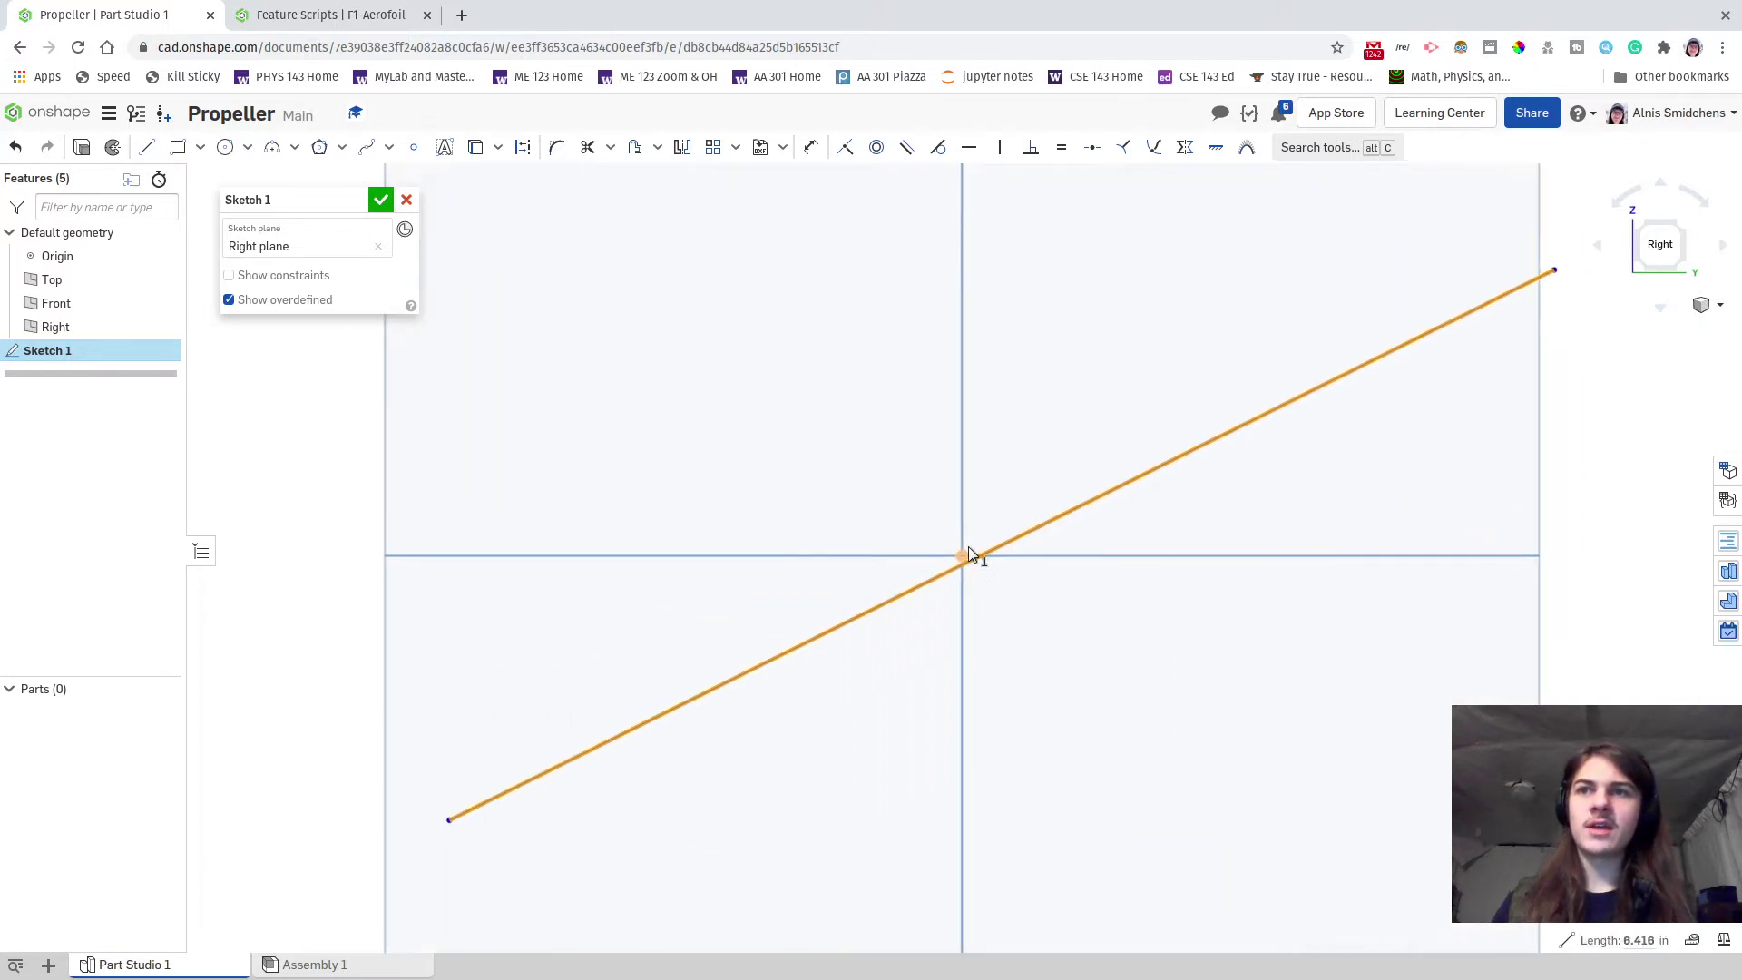
key(Escape)
click(925, 581)
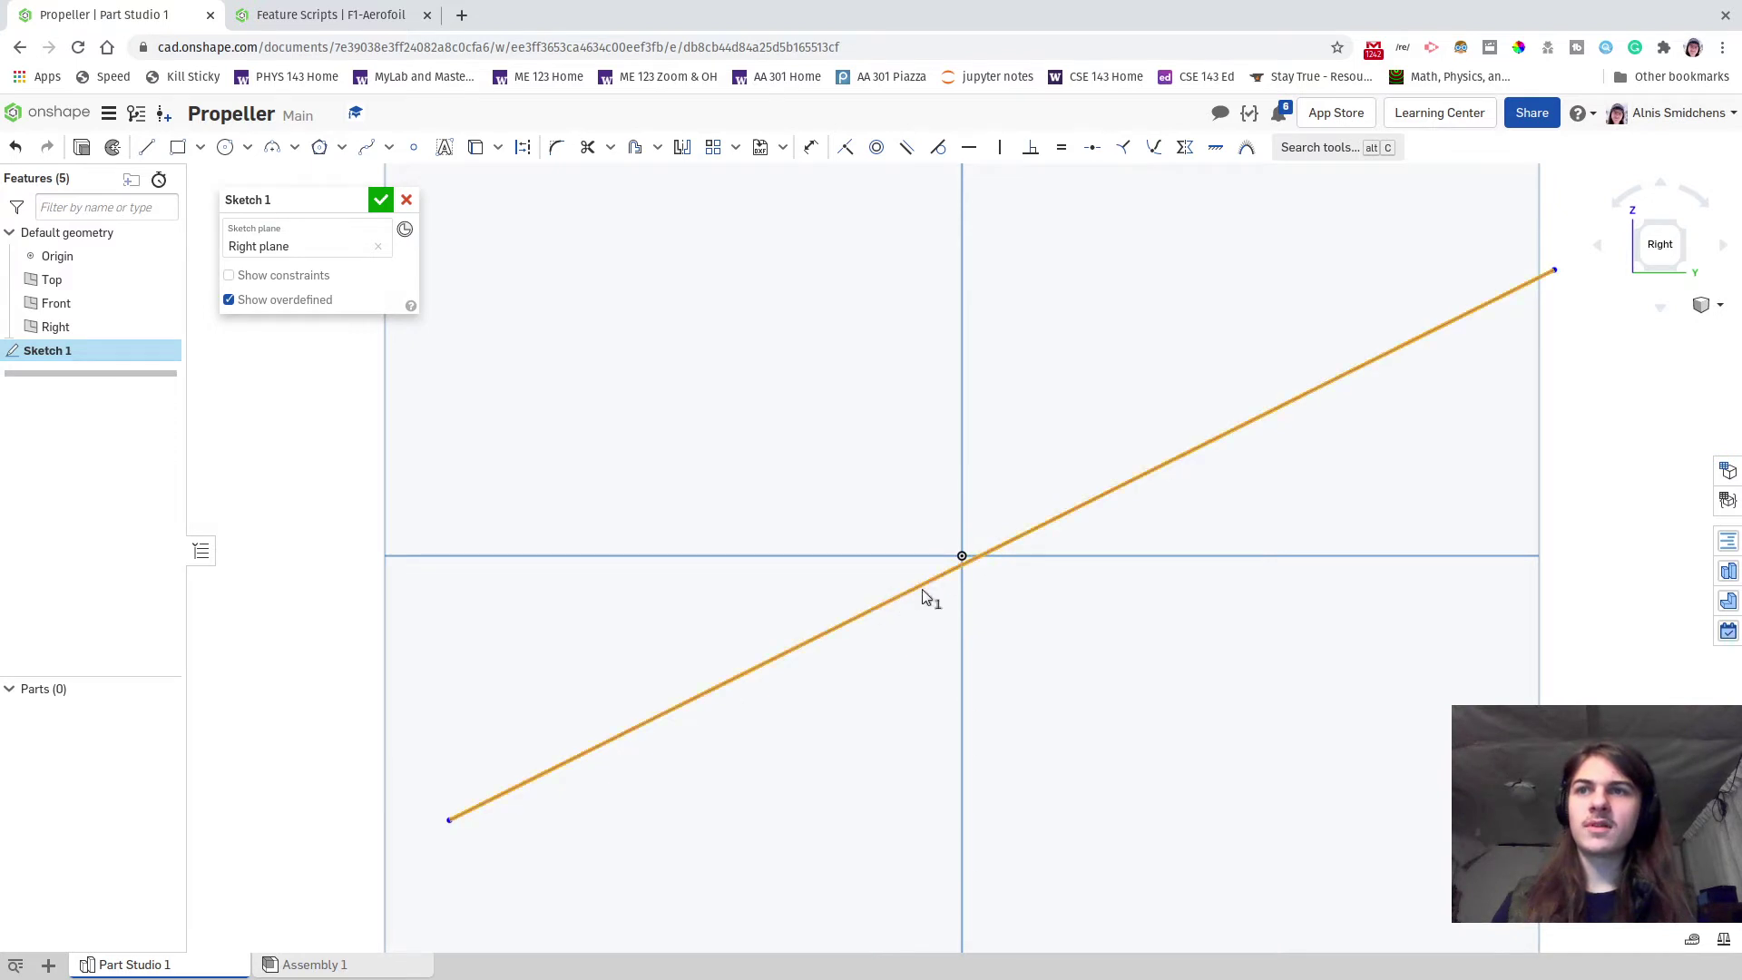
click(962, 555)
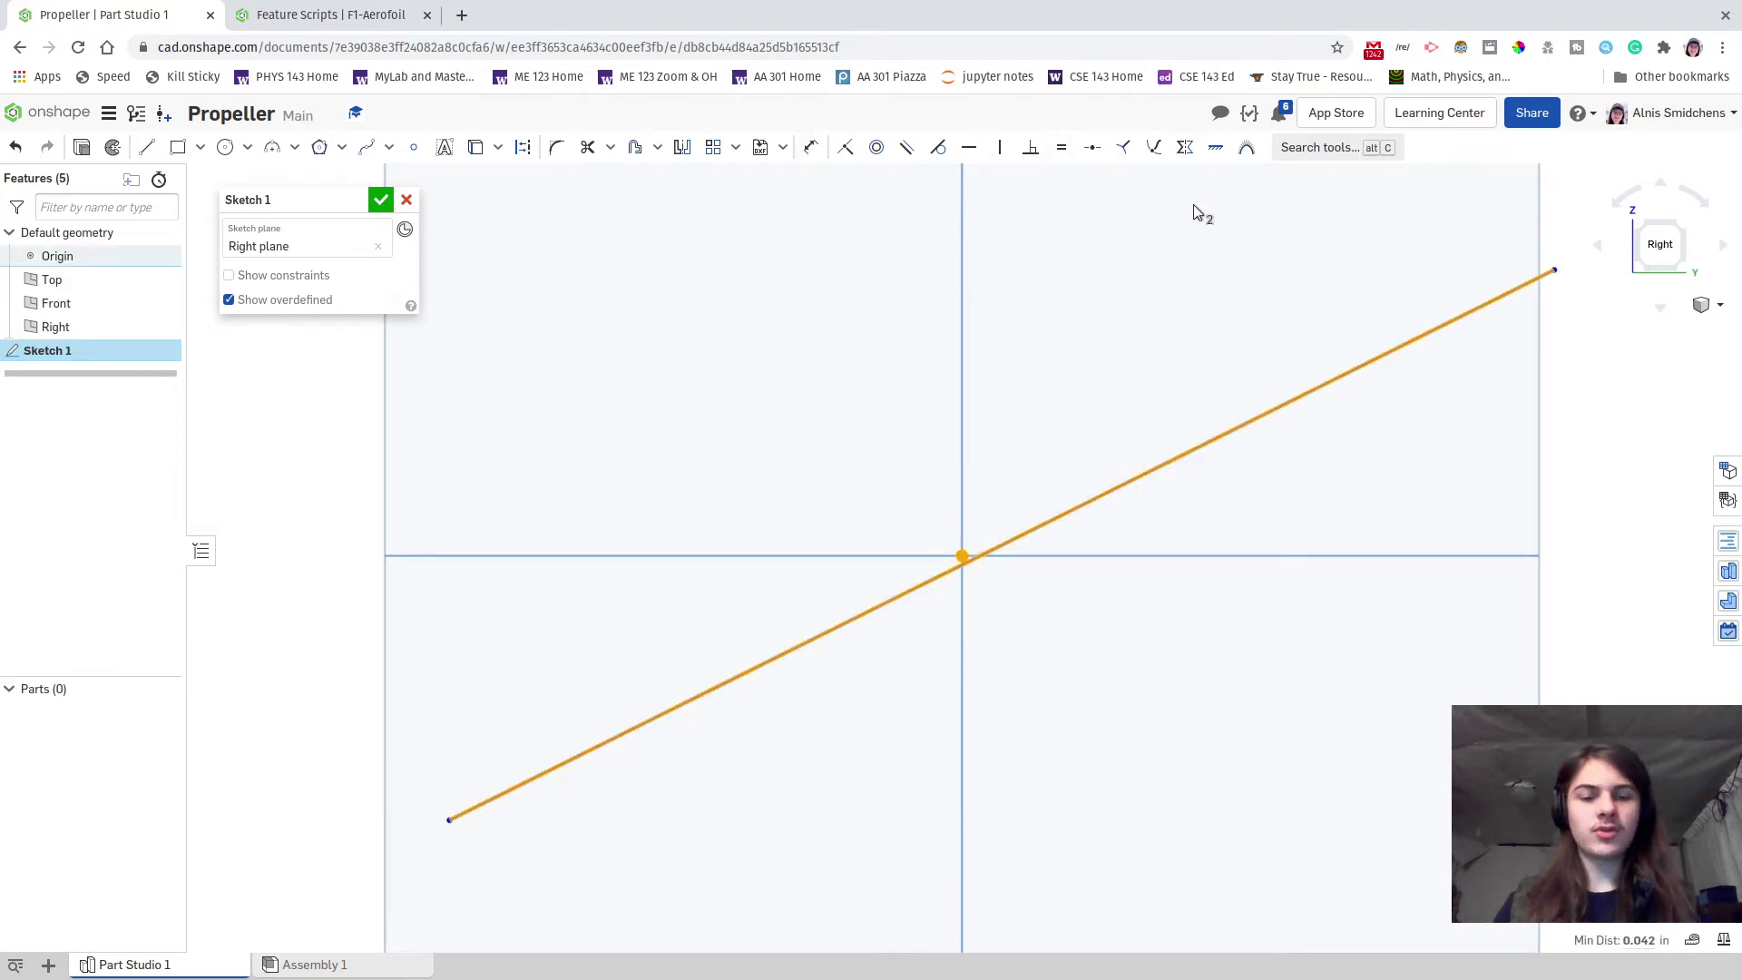
key(ctrl+plus)
key(ctrl+plus)
key(ctrl+plus)
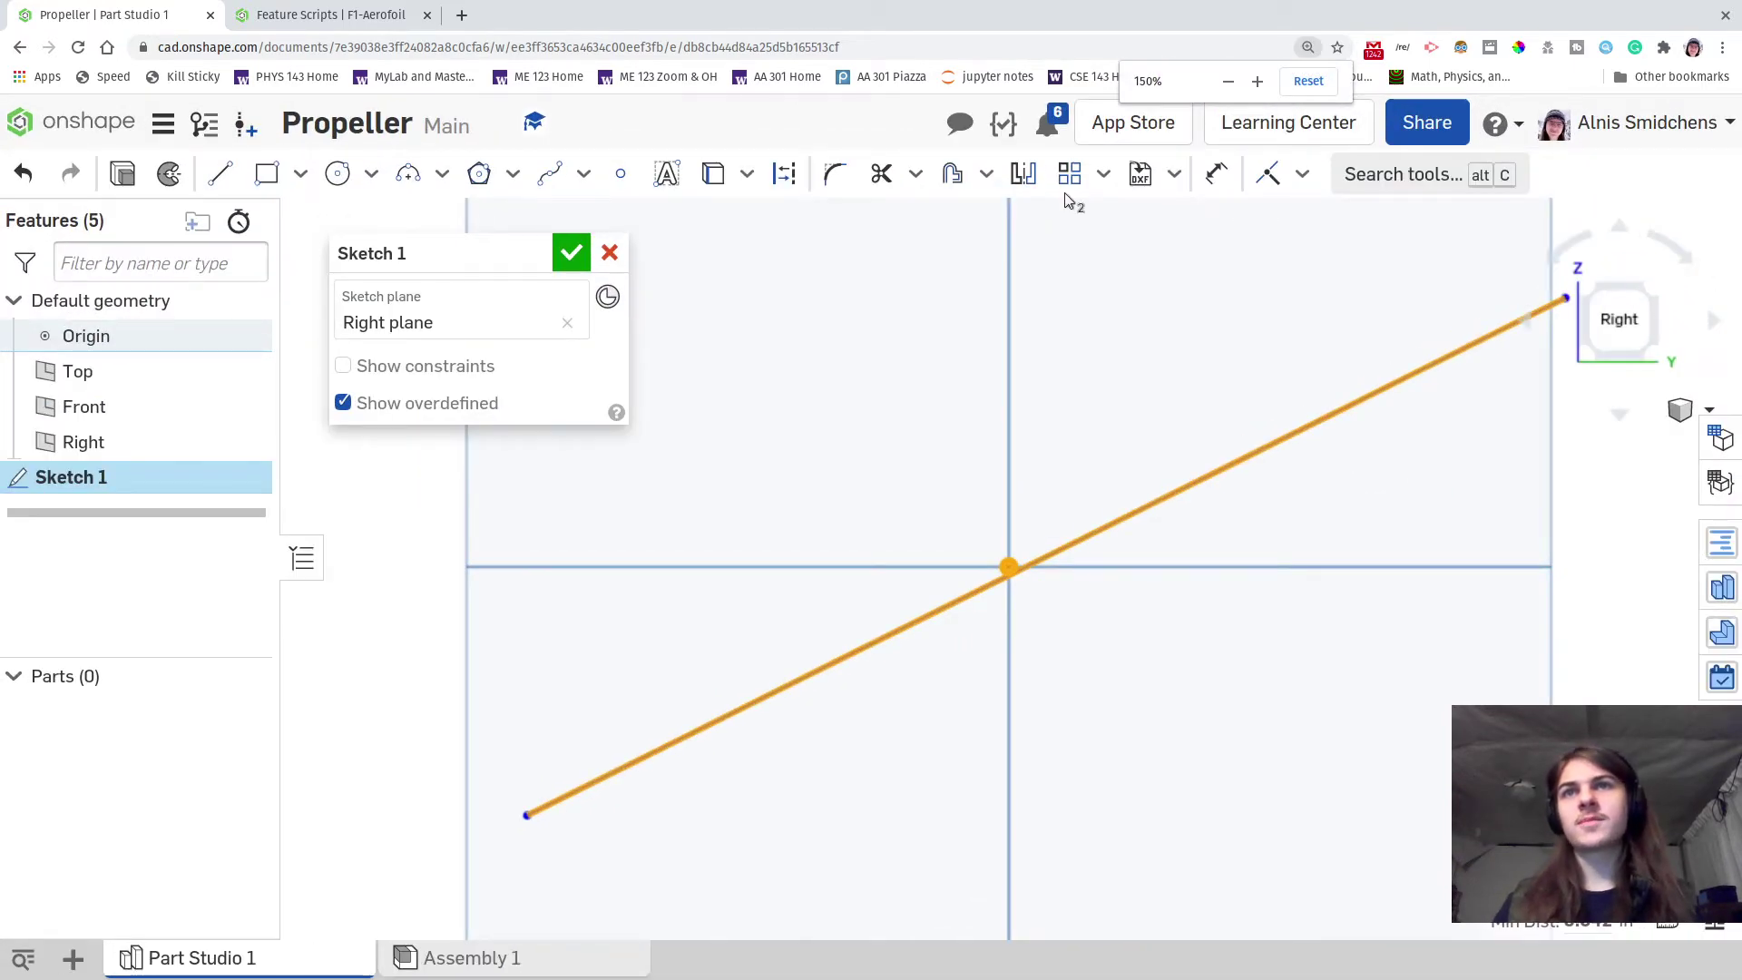
click(1303, 177)
click(1303, 180)
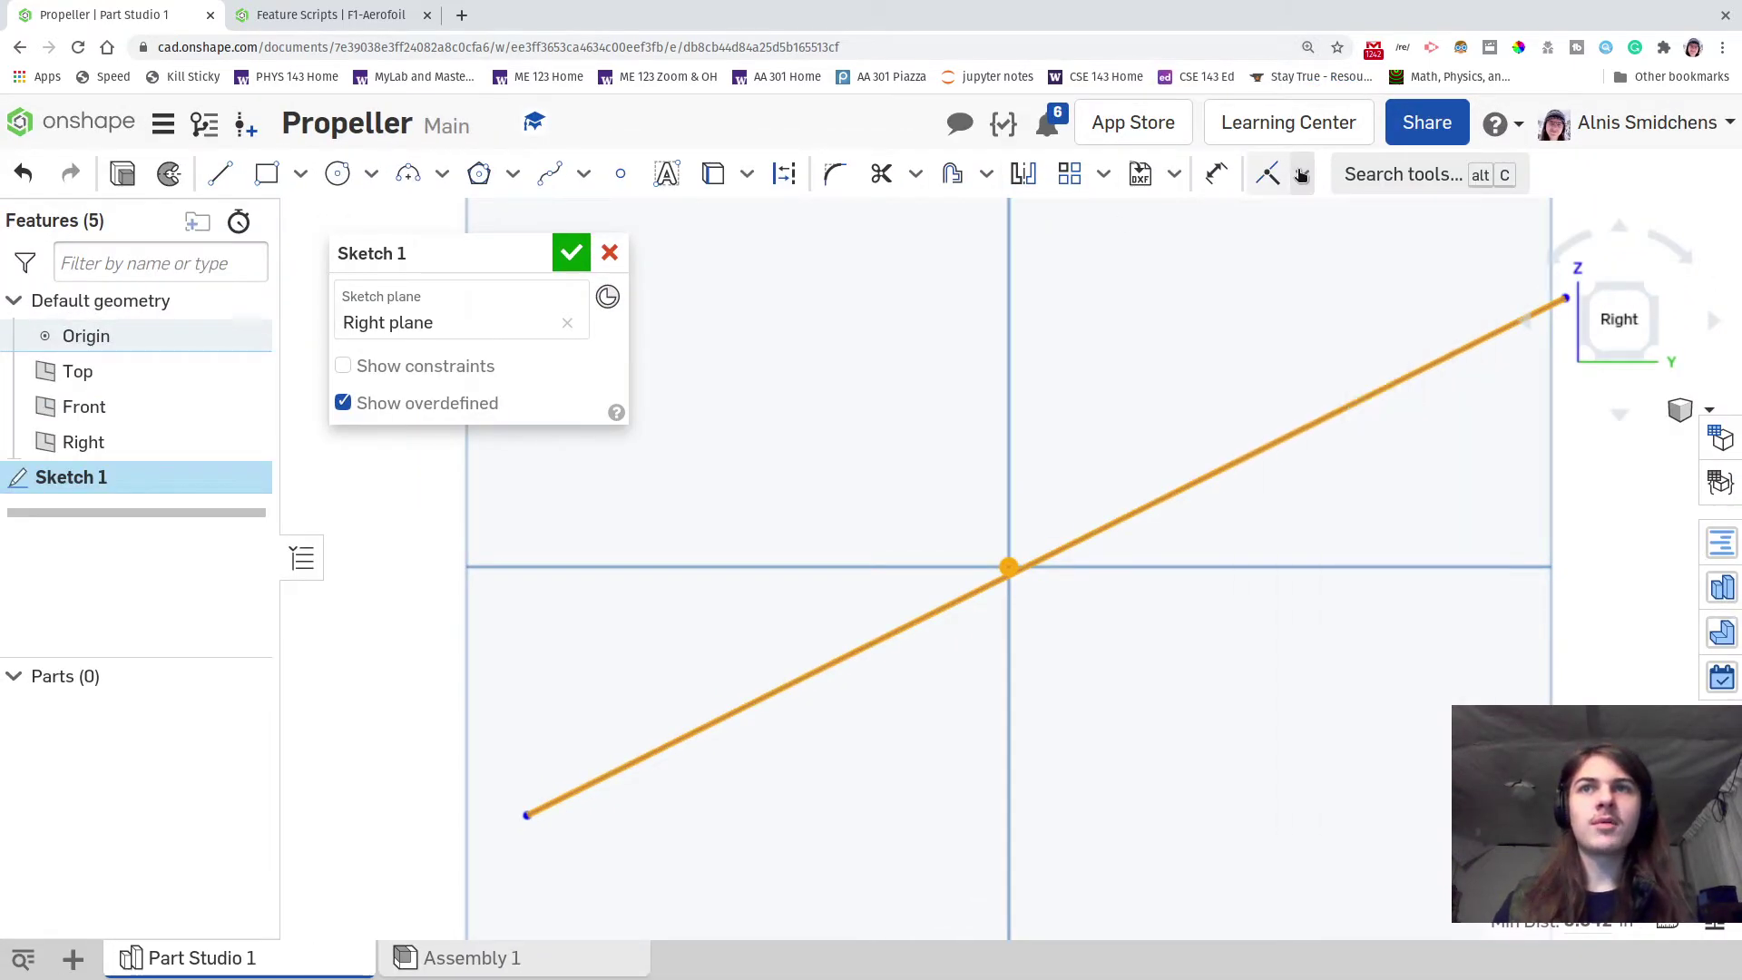
key(ctrl+minus)
key(ctrl+minus)
key(ctrl+minus)
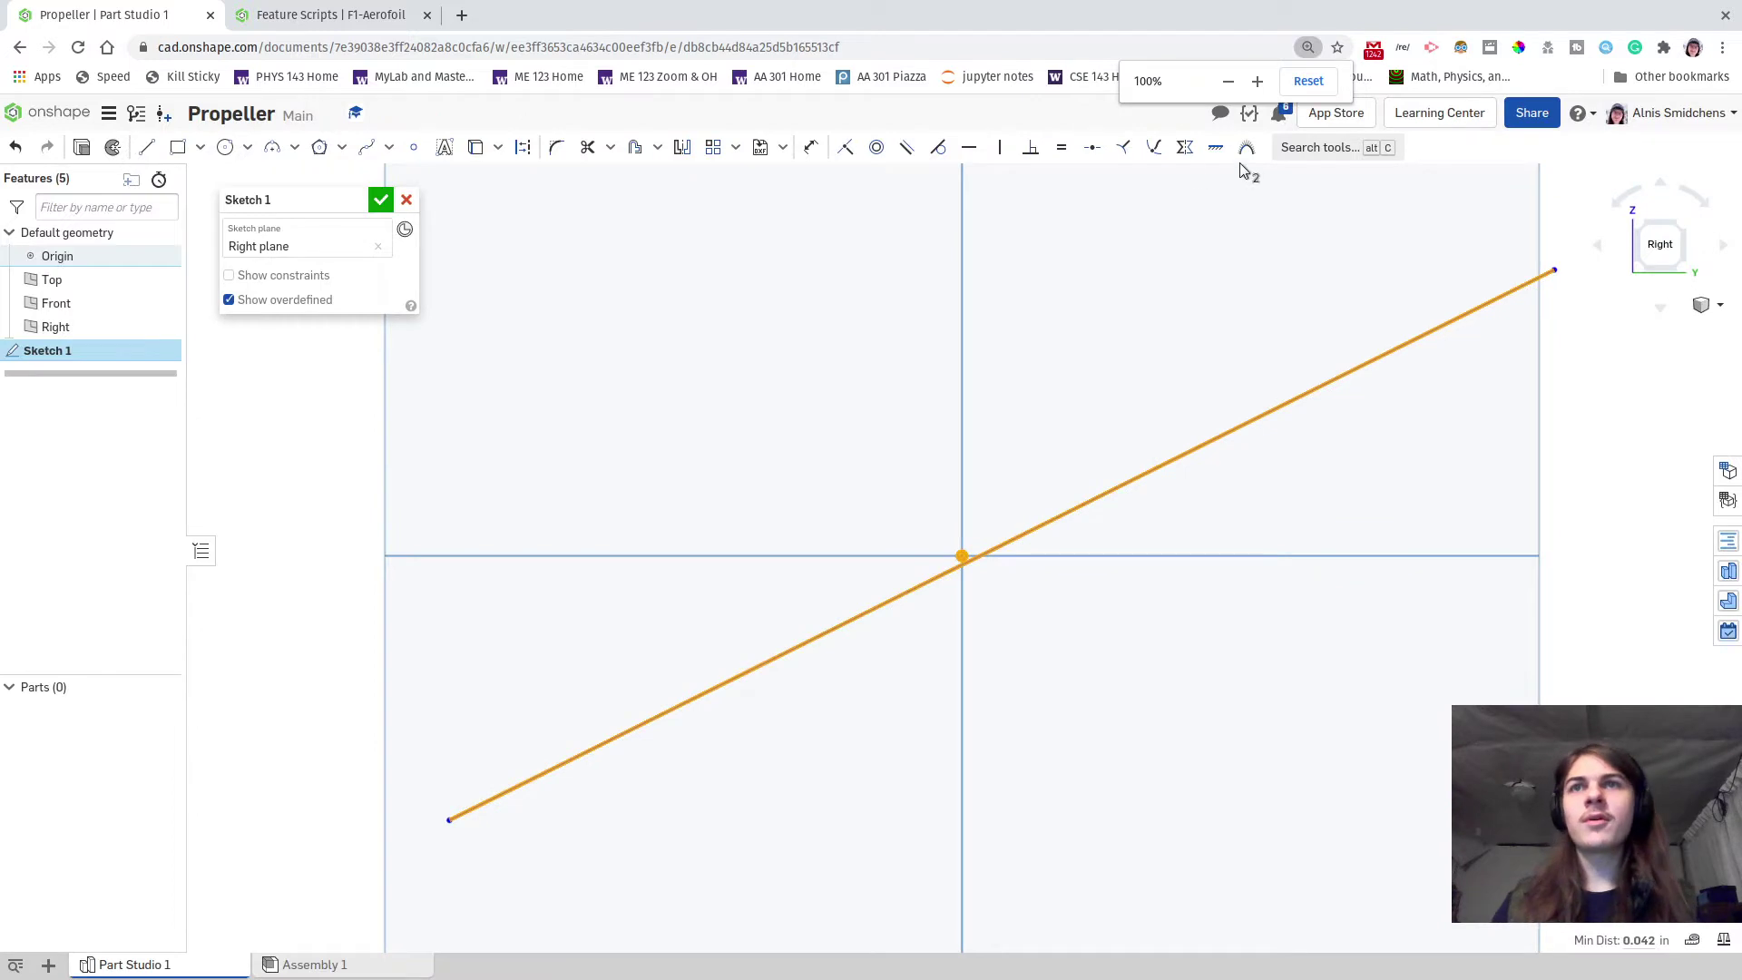
click(1091, 149)
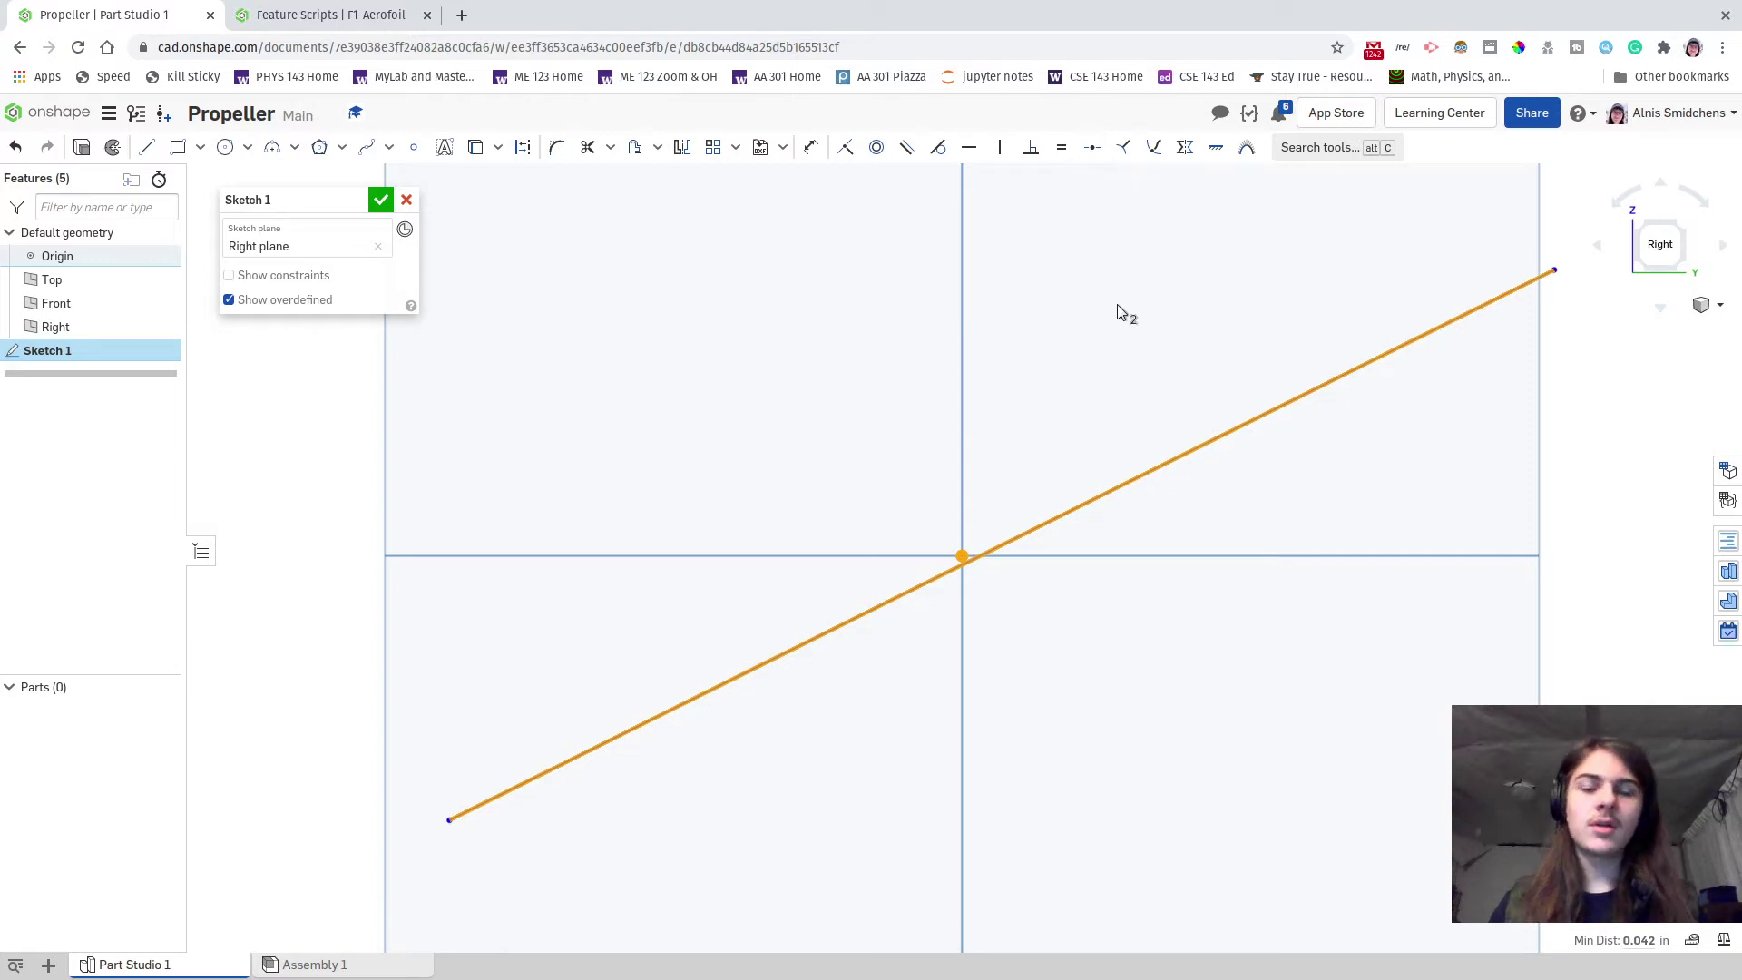
key(alt+c)
text(midpoin)
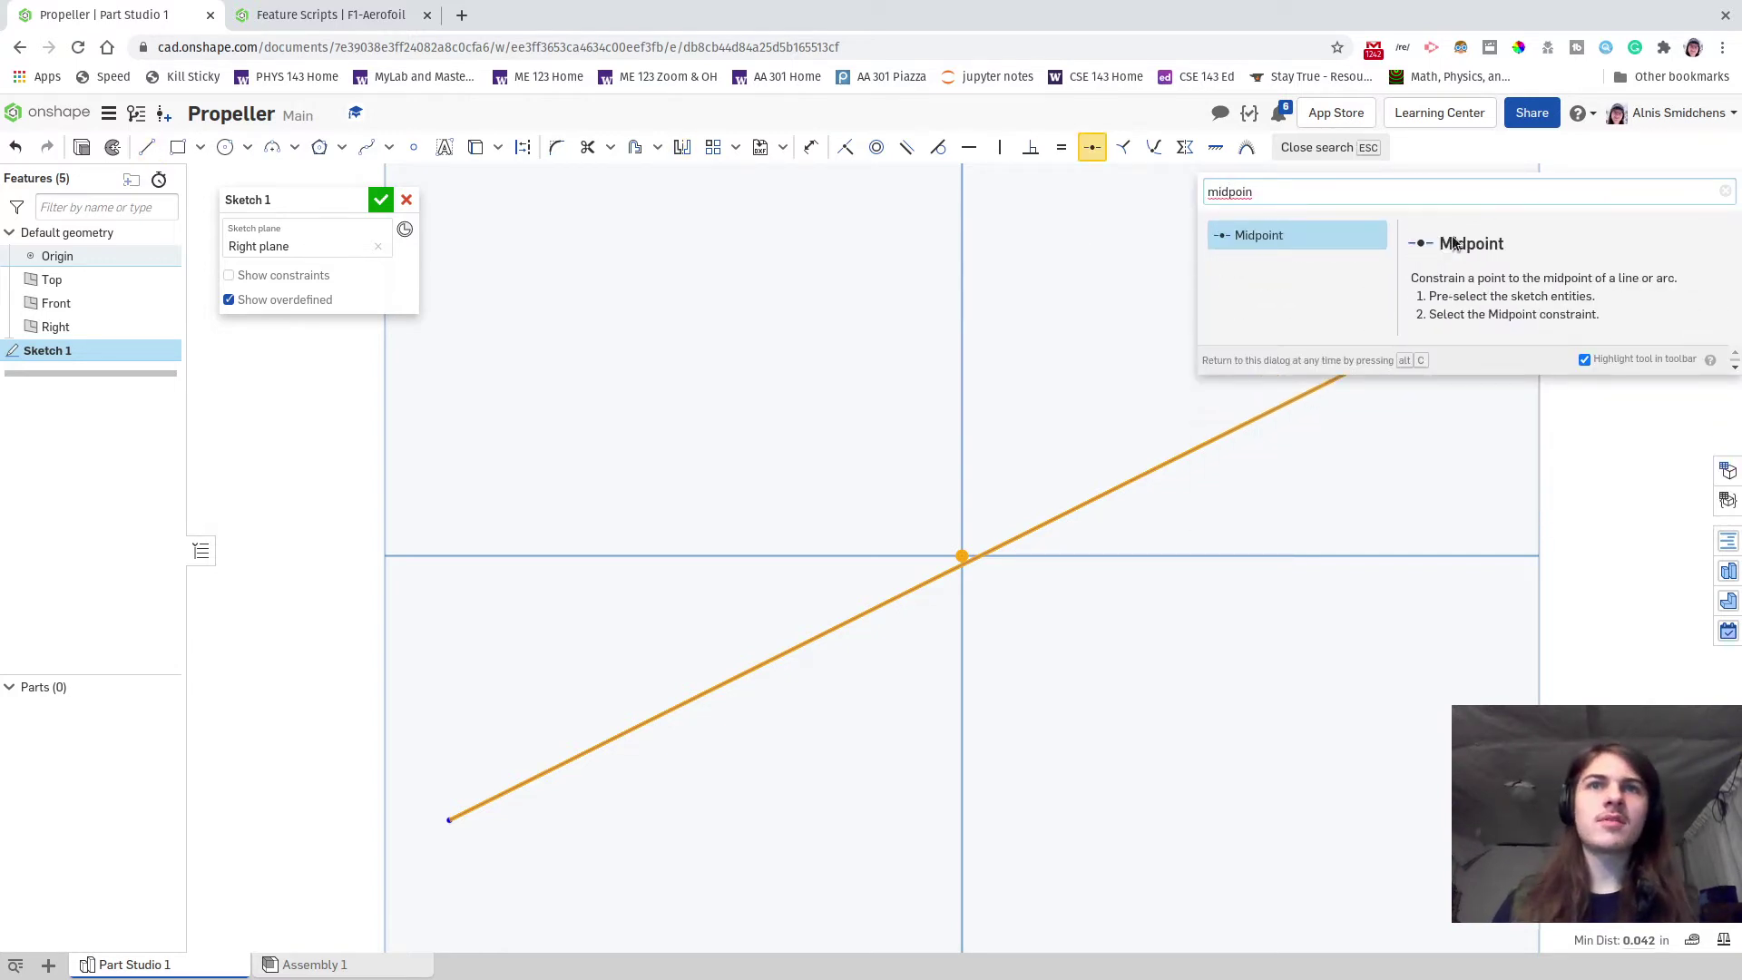
click(1337, 241)
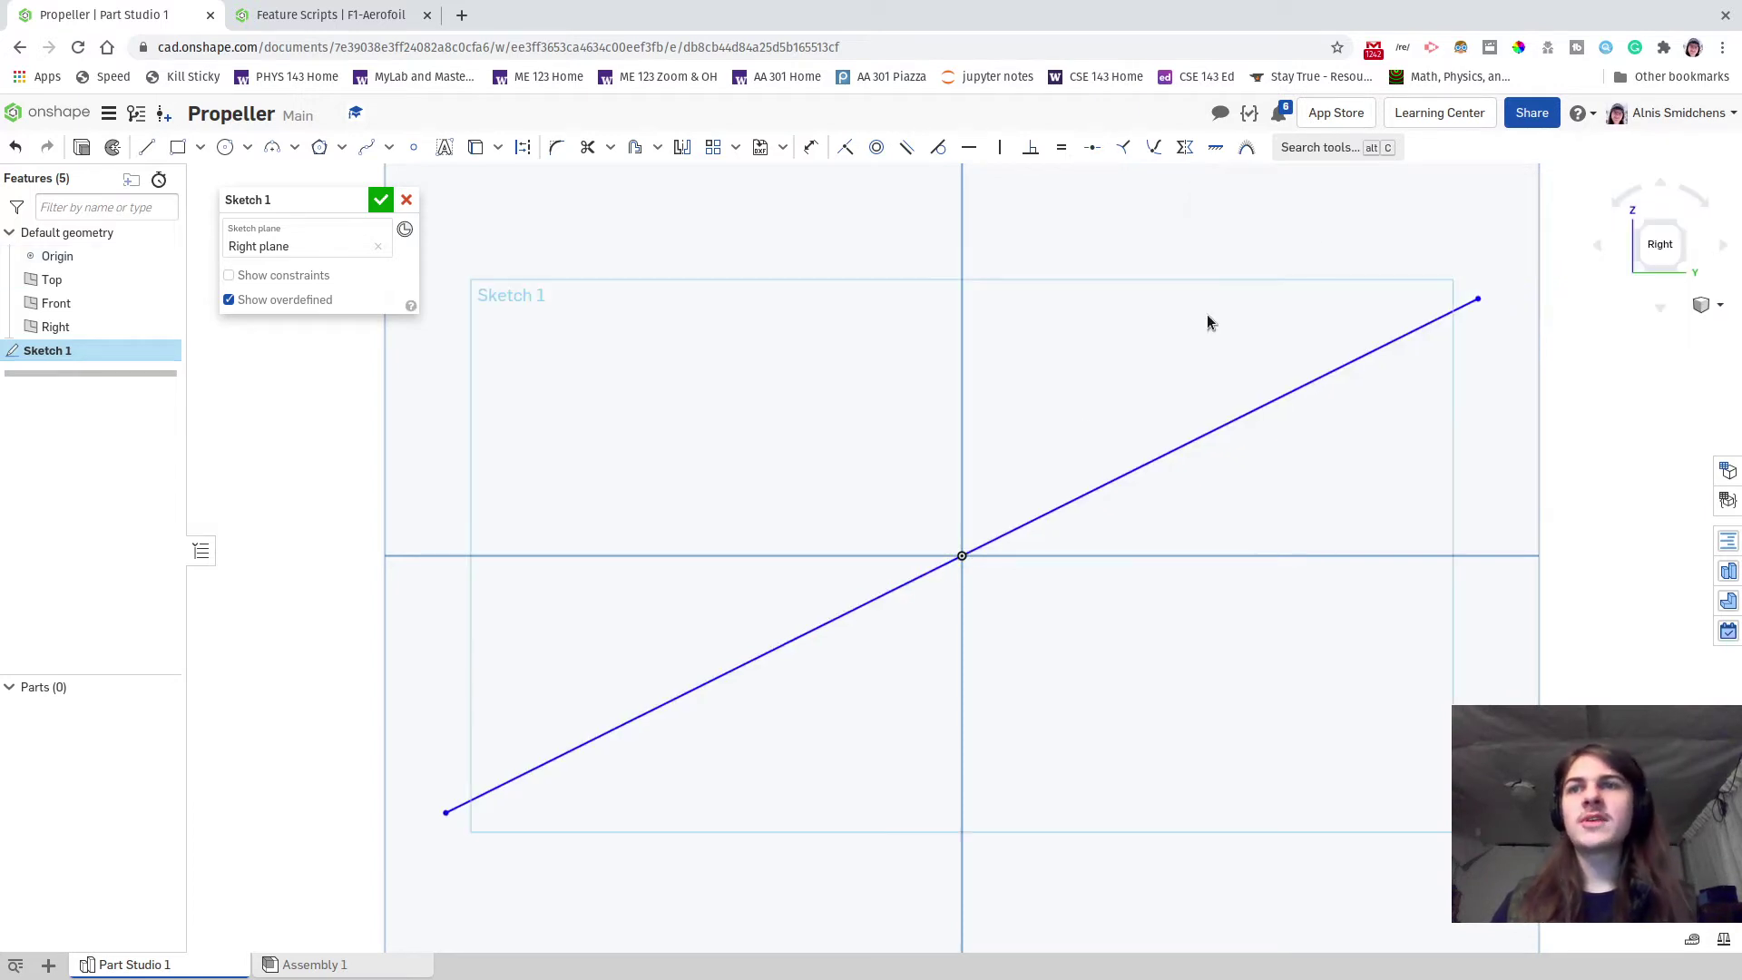
click(963, 557)
click(1170, 457)
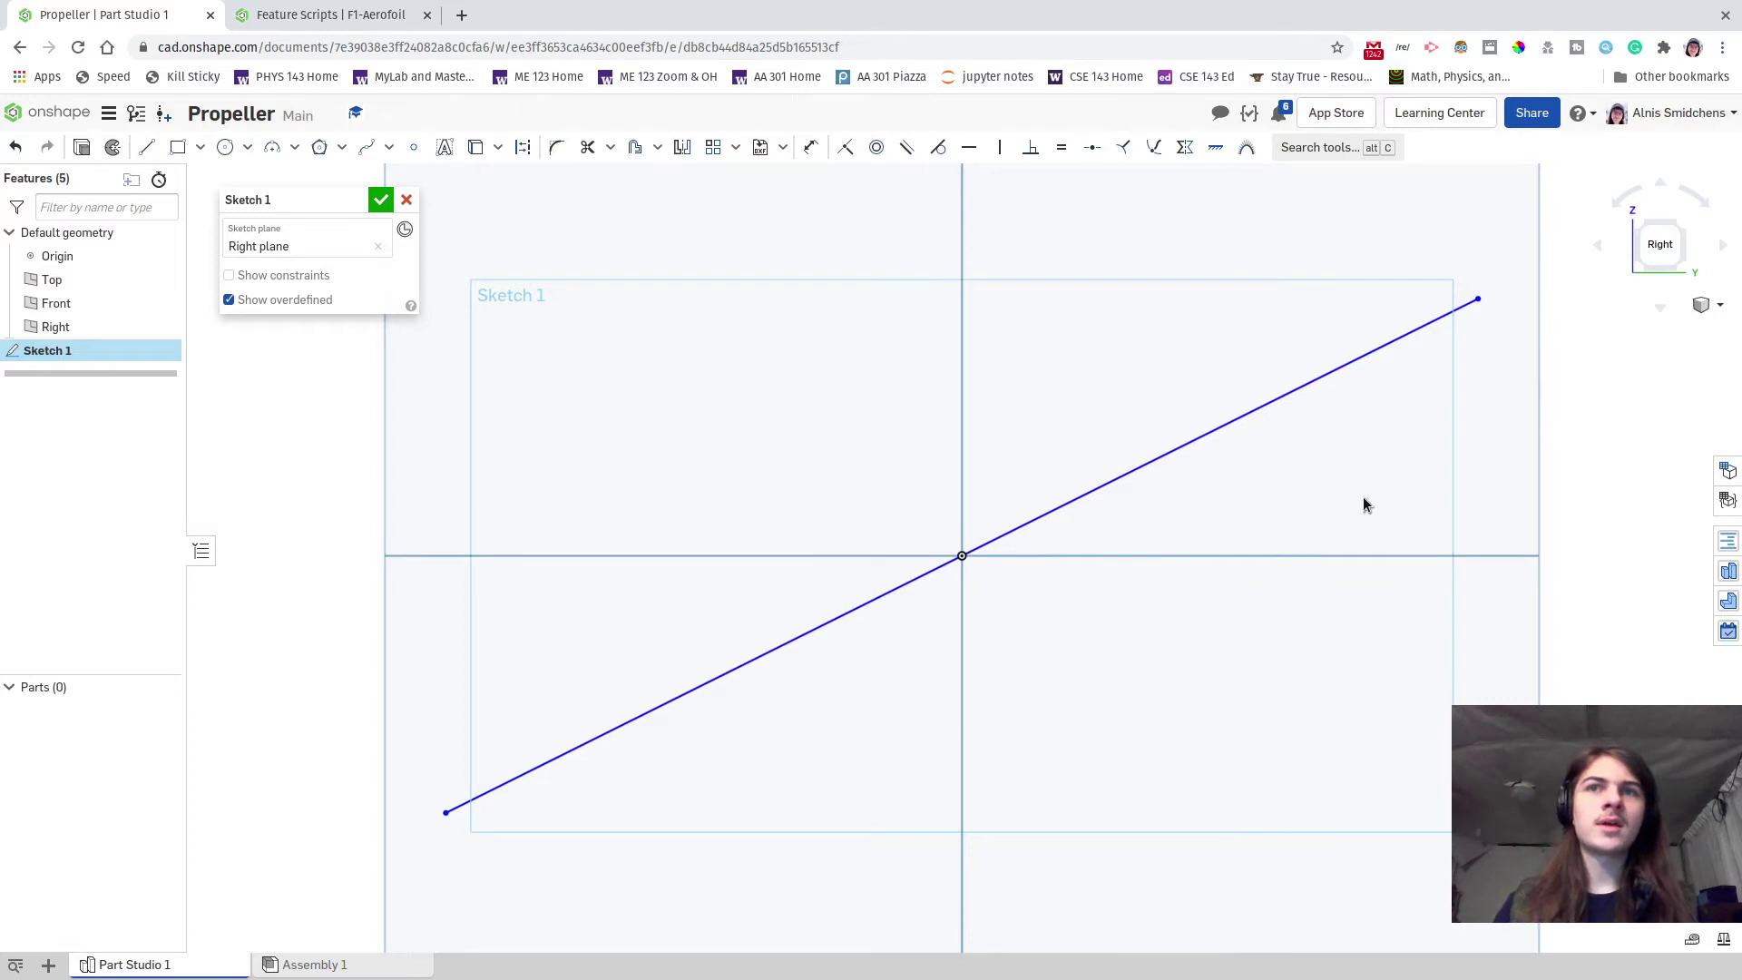
- Dimension the angle between the sloped line and the horizontal plane trace as 20 degrees
scroll(1370, 505, up, 2)
scroll(1397, 471, up, 3)
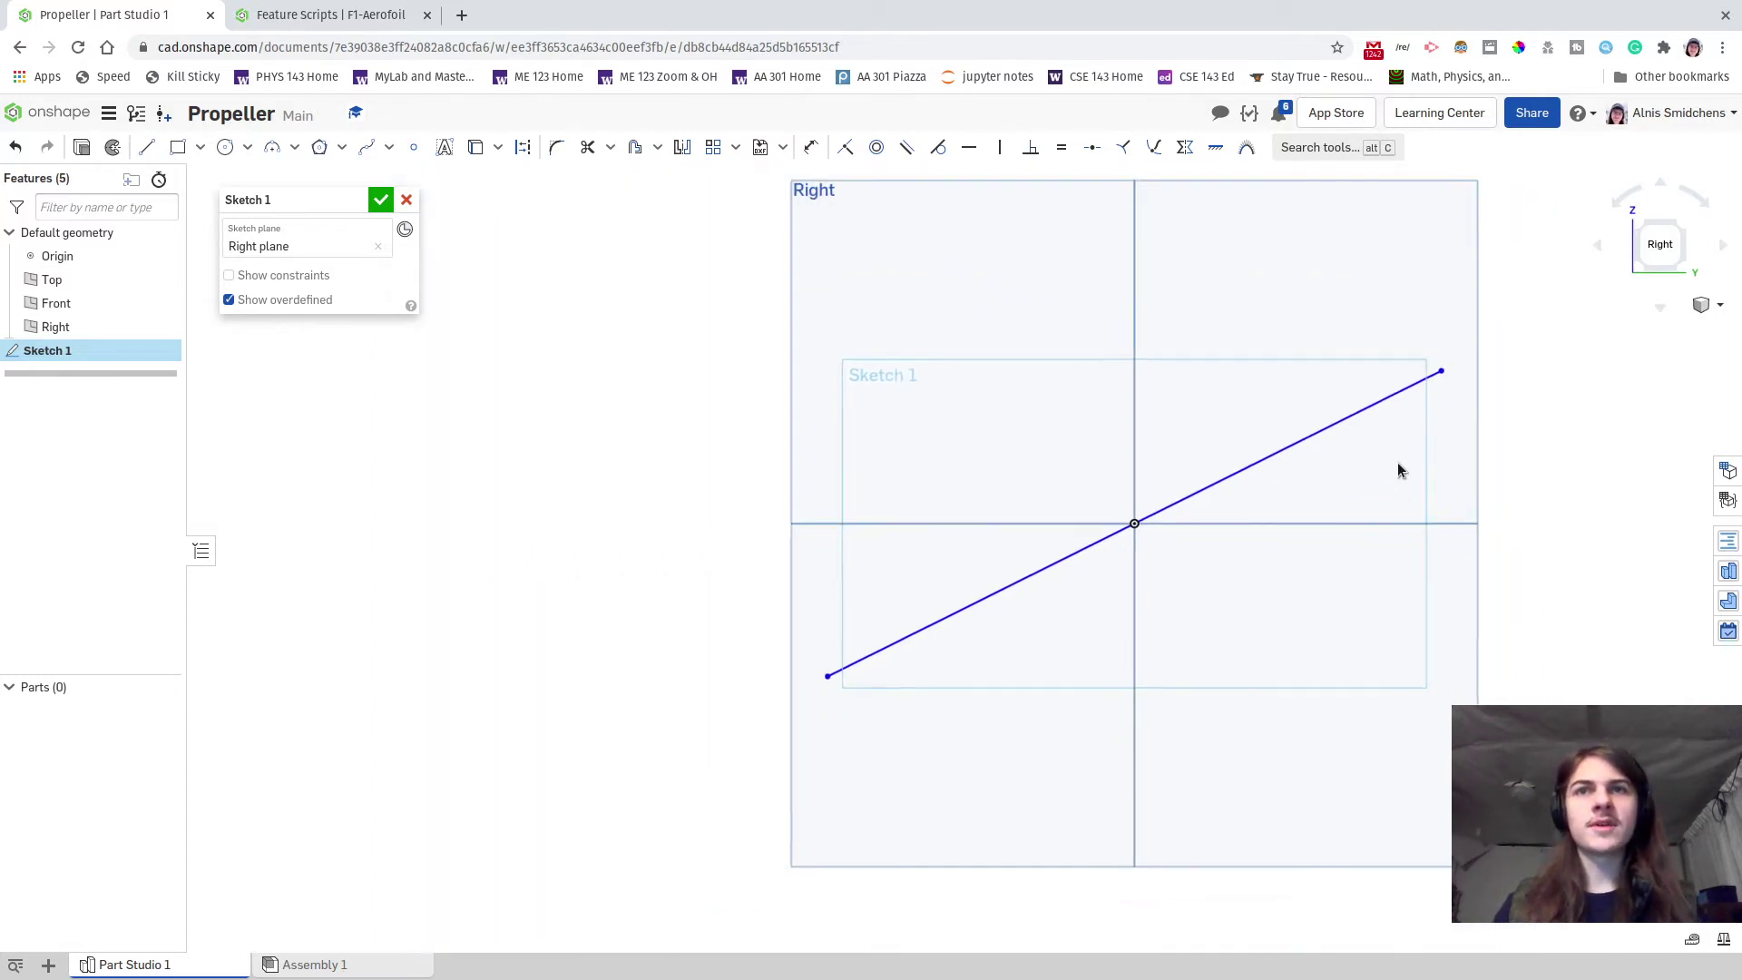
key(u)
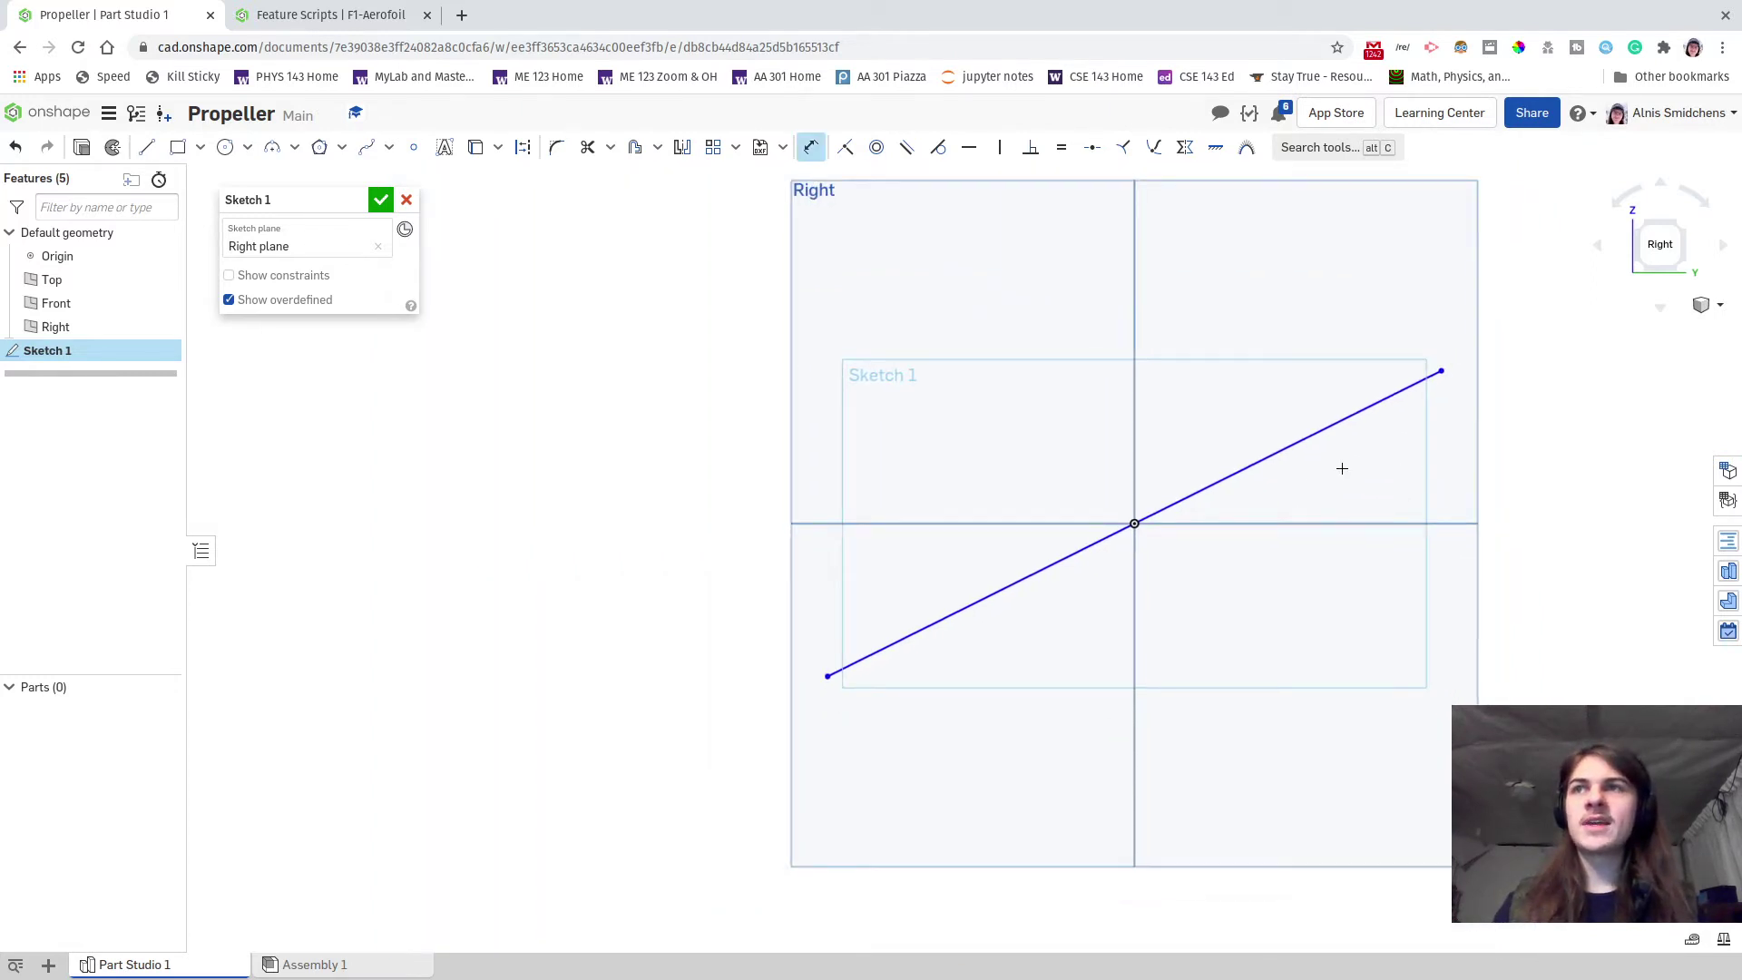
middle_drag(1428, 479, 1135, 435)
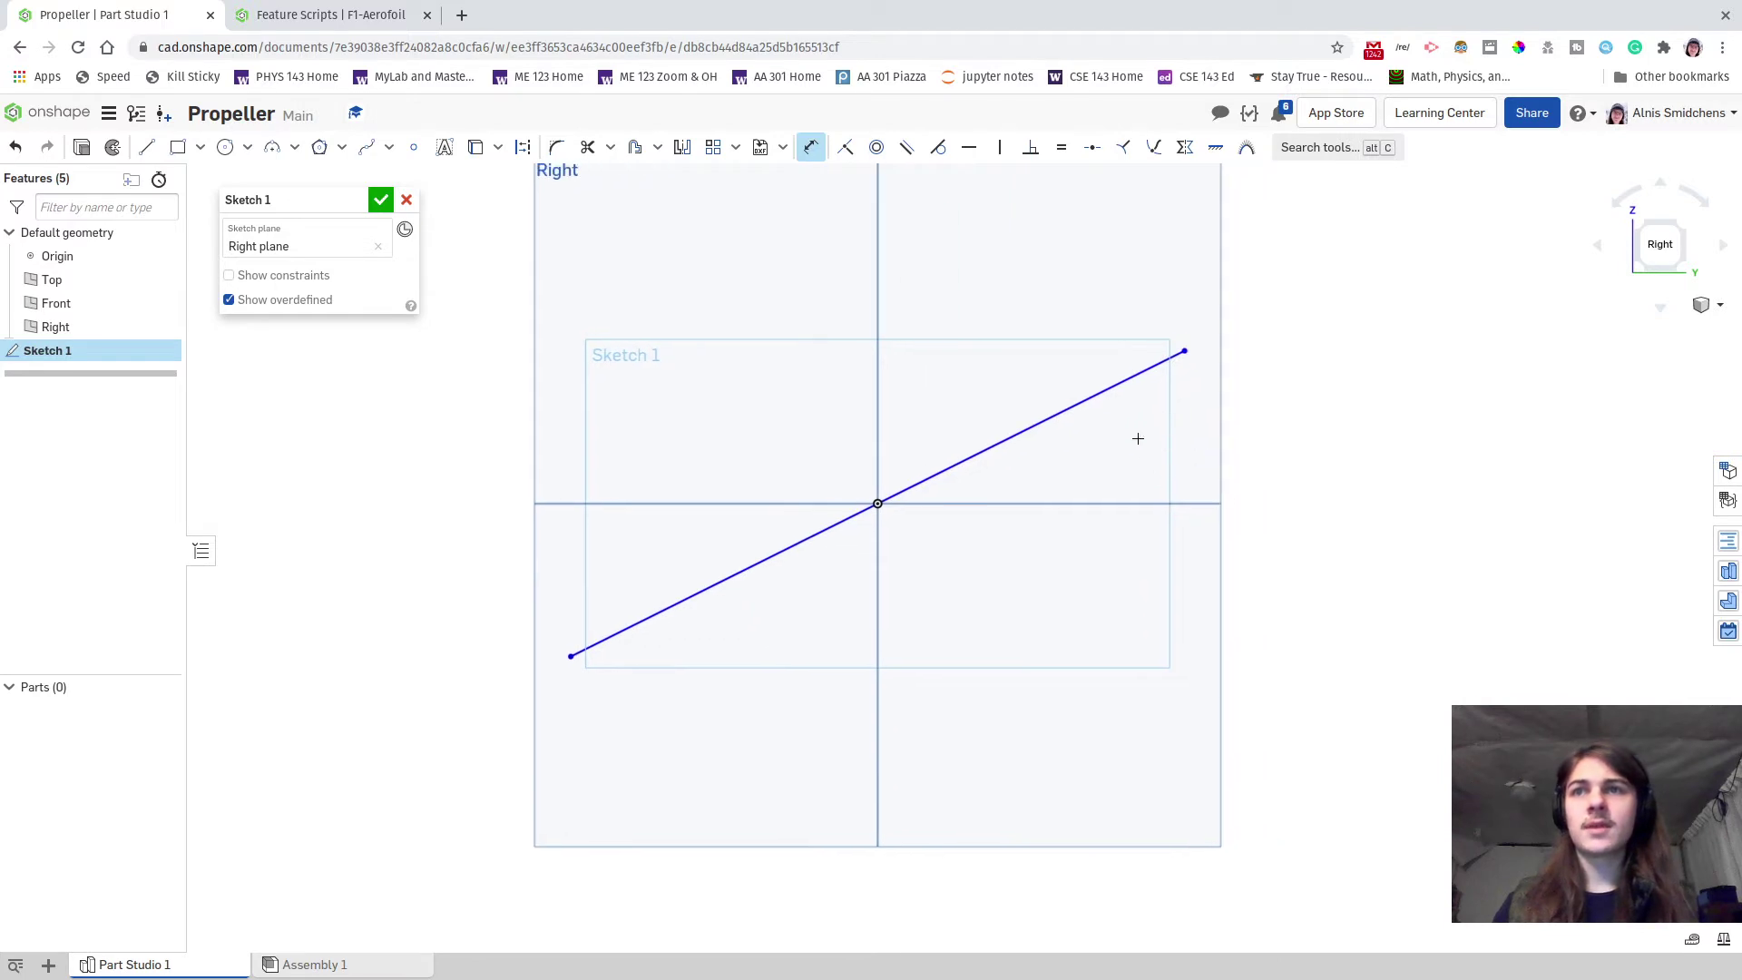
click(1026, 429)
middle_drag(1069, 476, 1086, 516)
right_drag(1086, 515, 1270, 617)
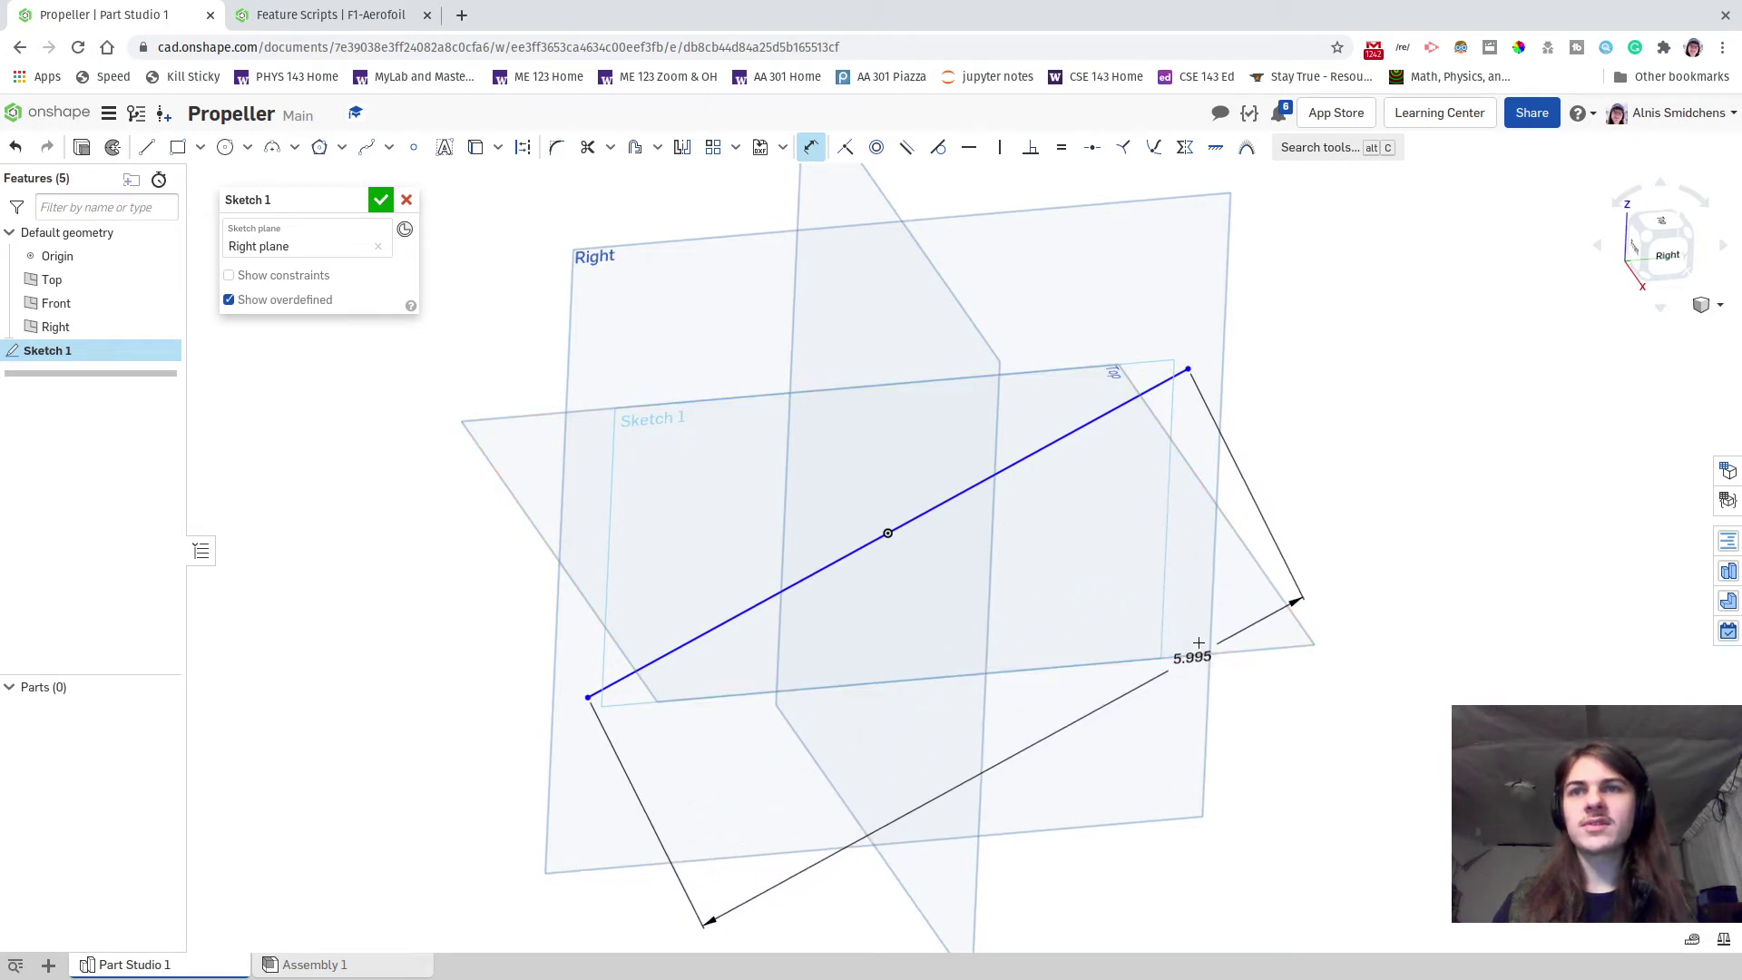
key(n)
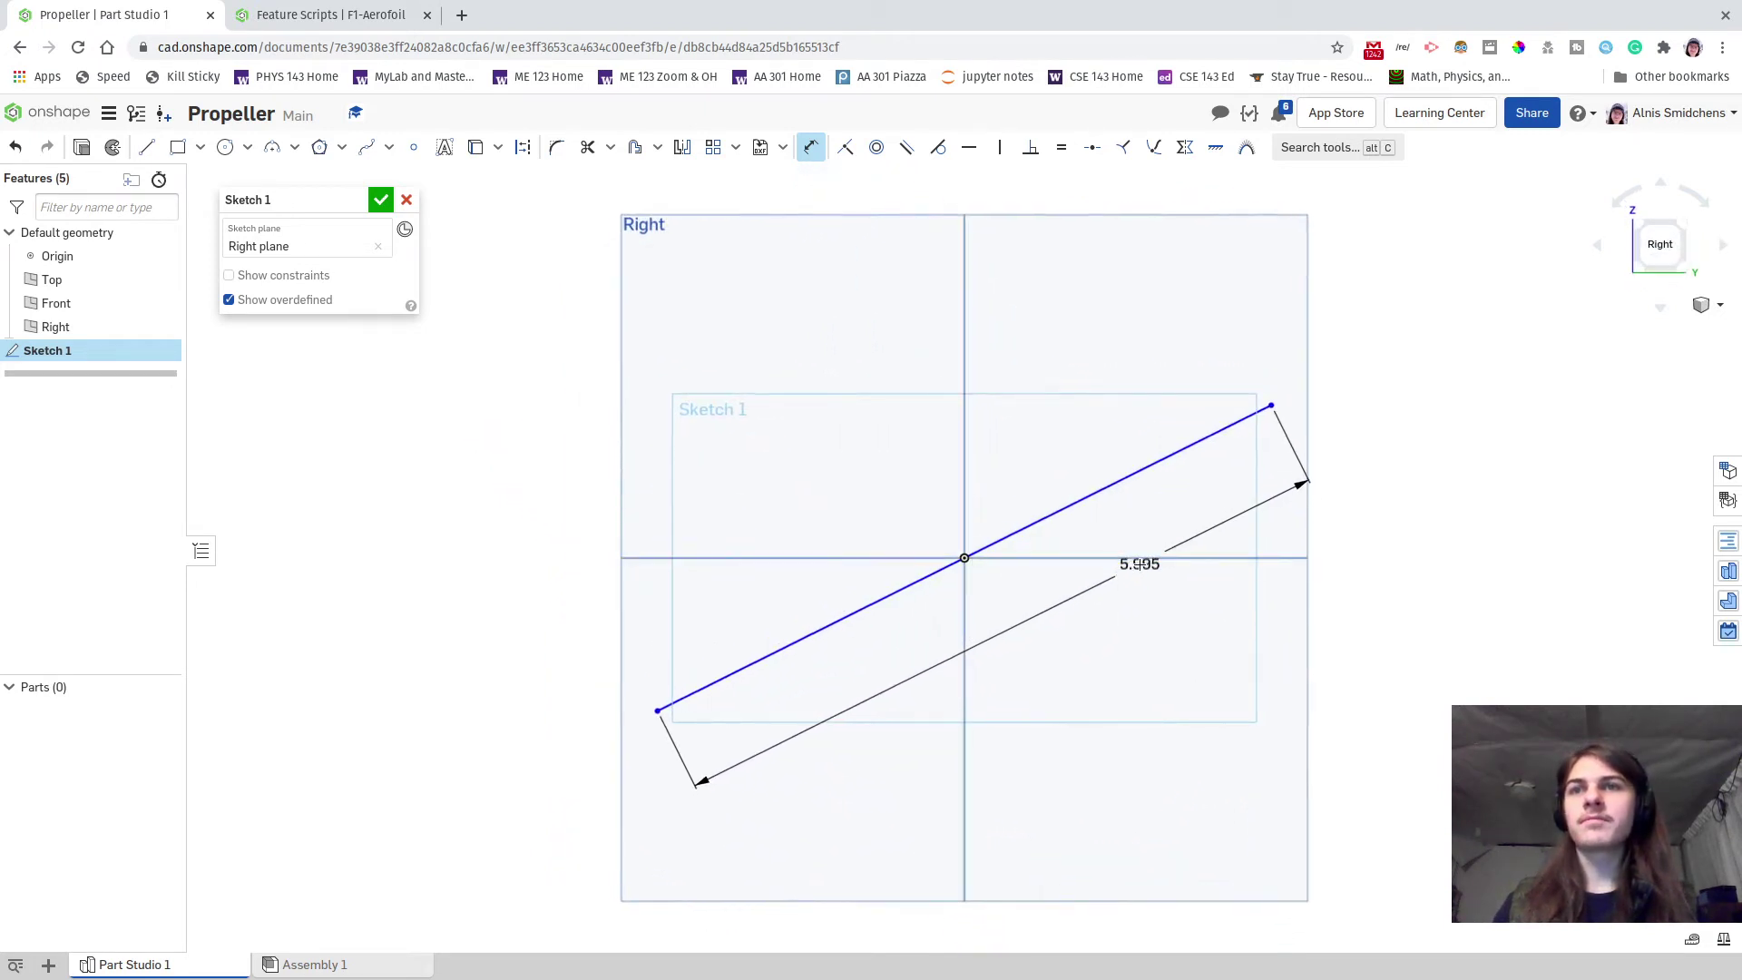
click(1145, 557)
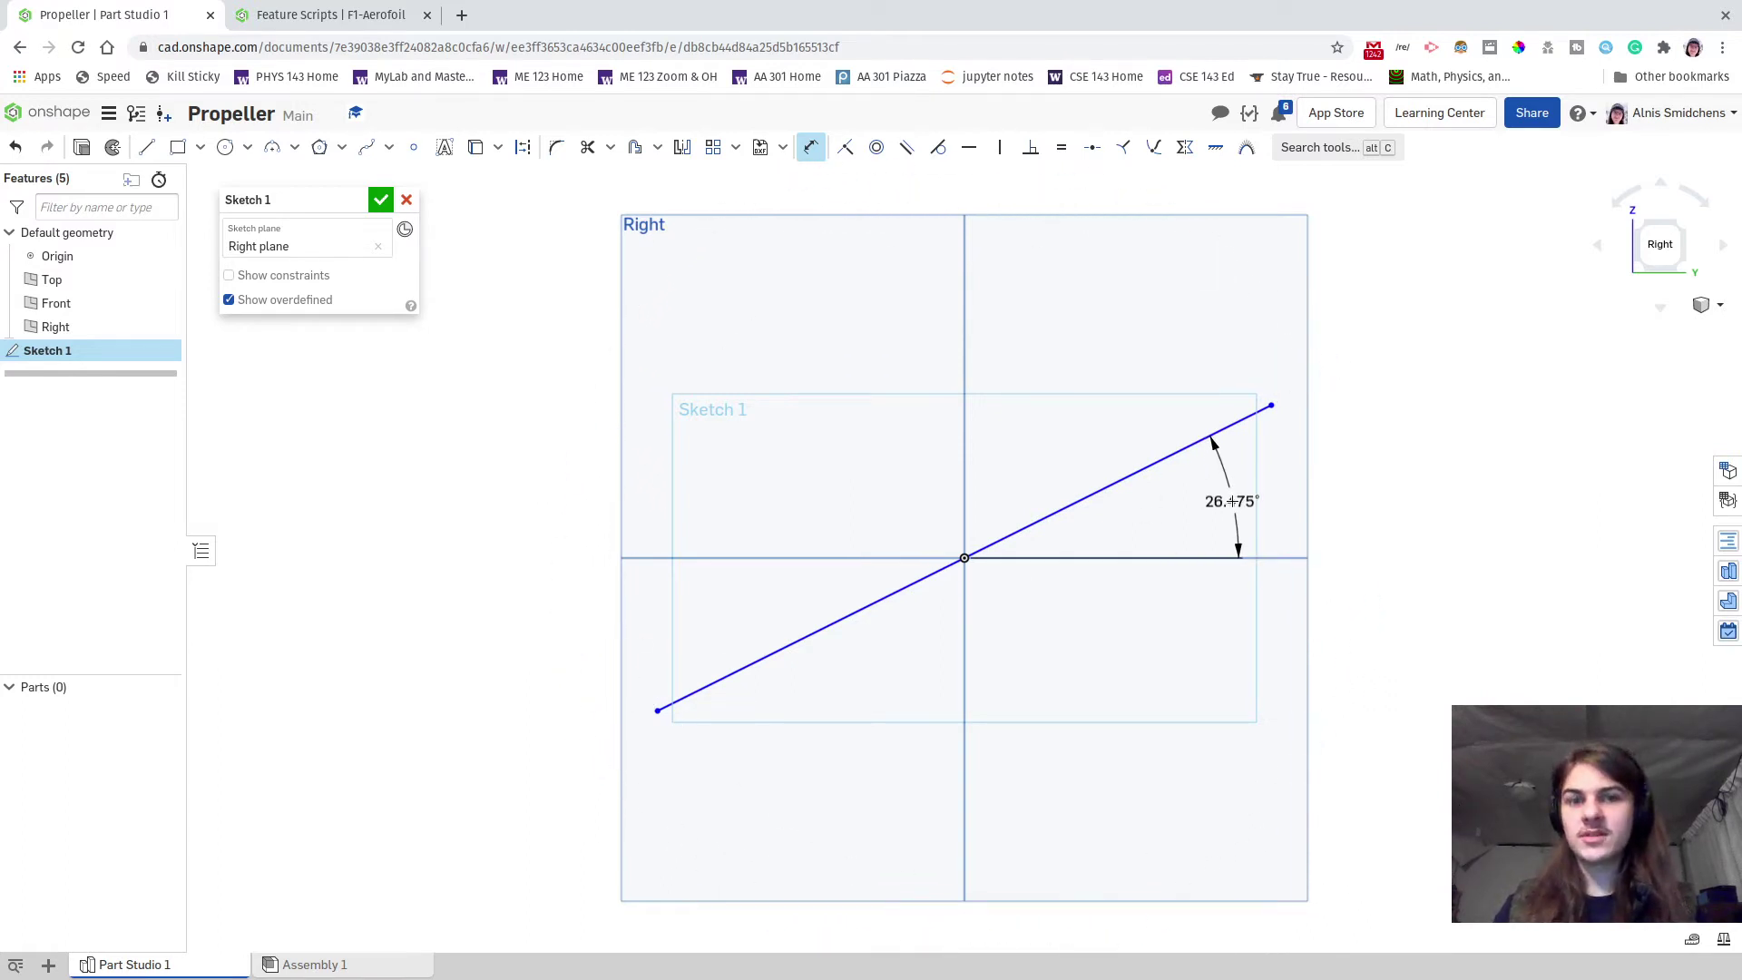
click(1243, 490)
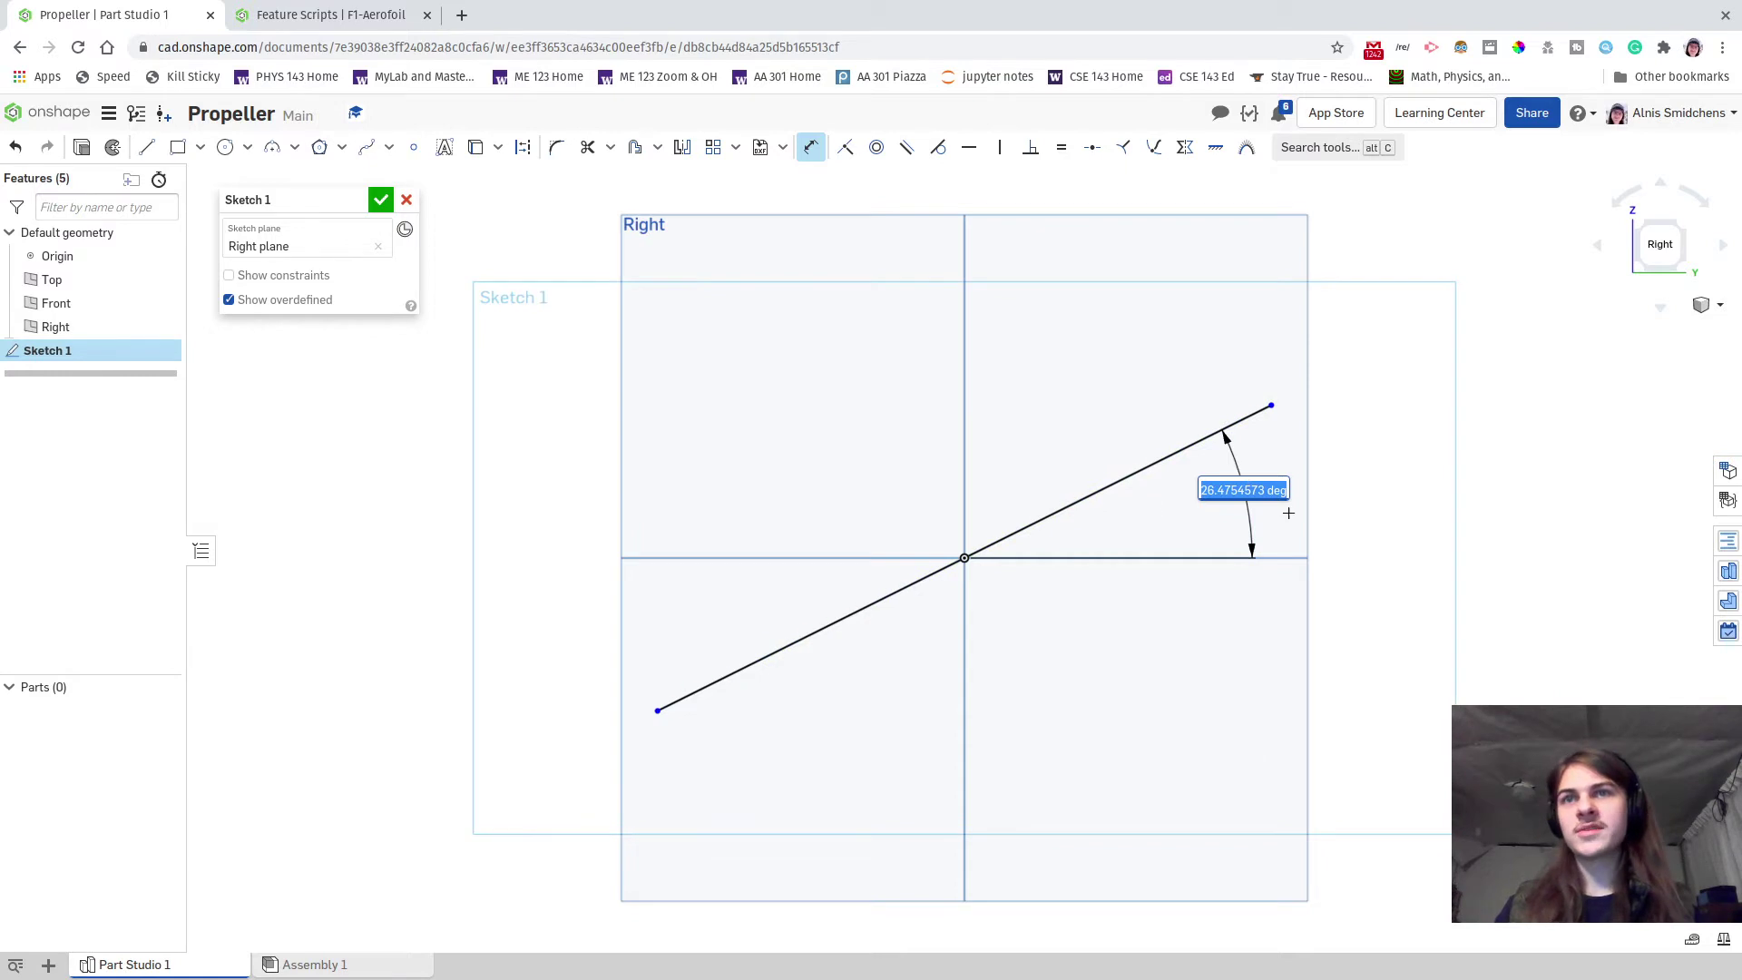
text(20)
key(Return)
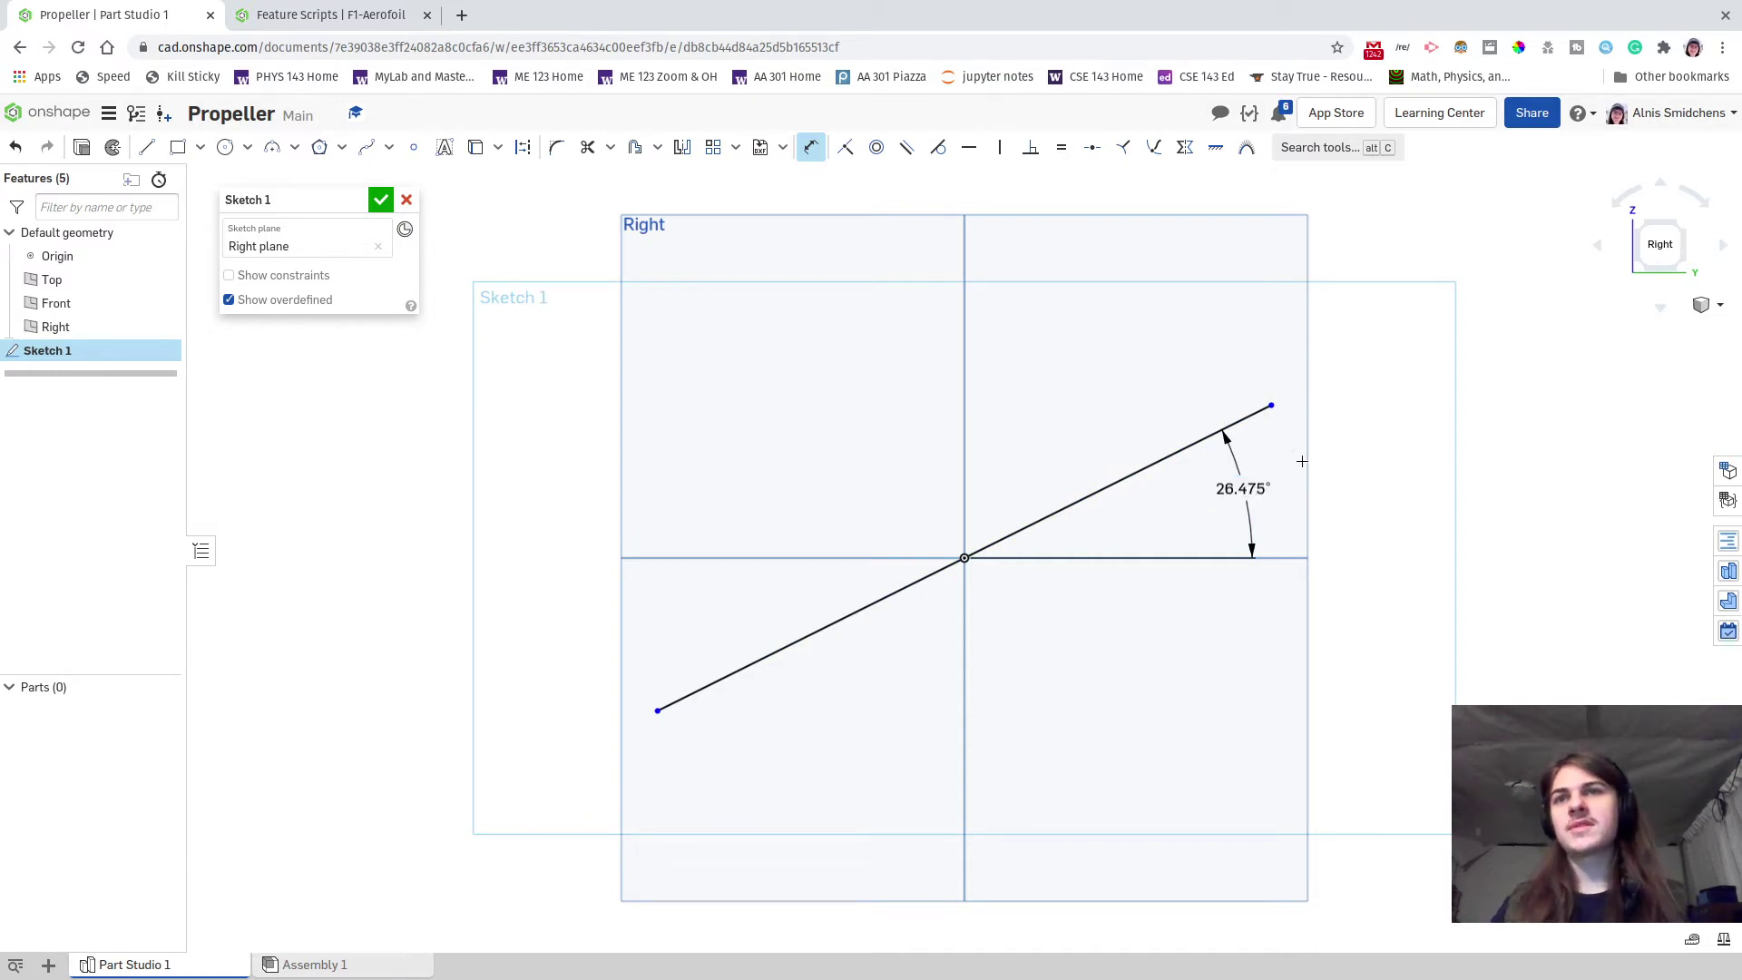
- Dimension the length of the sloped line as 1 in
click(1027, 538)
click(921, 456)
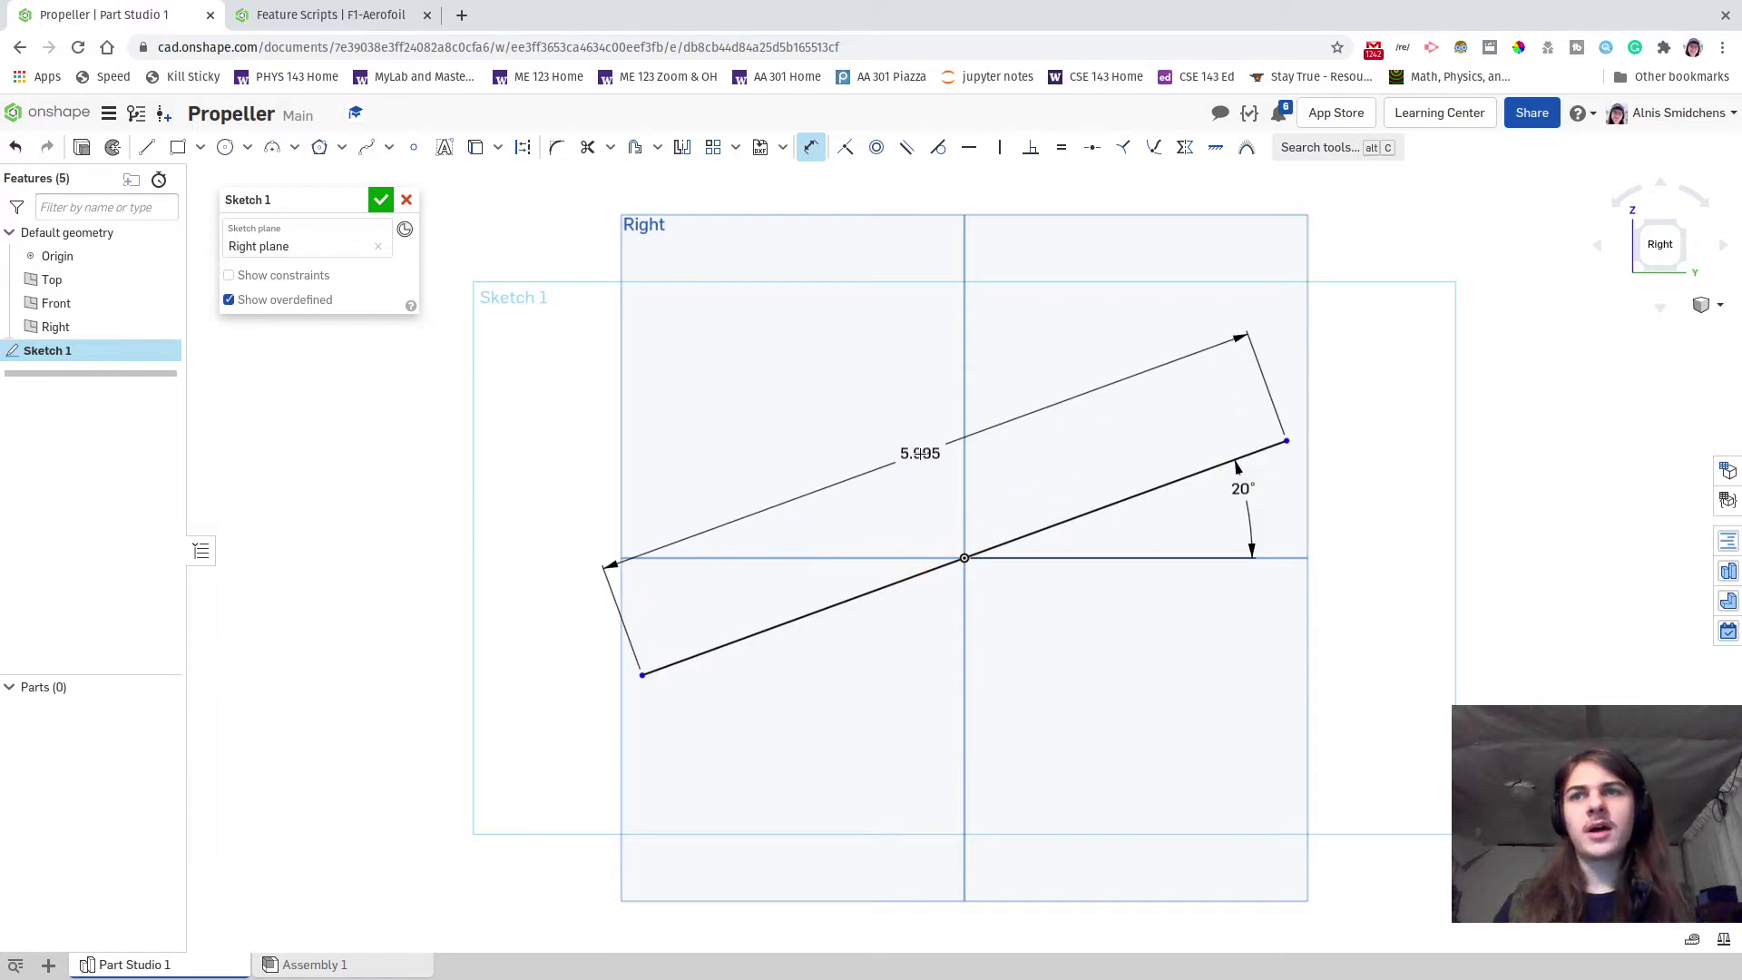
text(1)
key(Return)
scroll(1046, 560, up, 3)
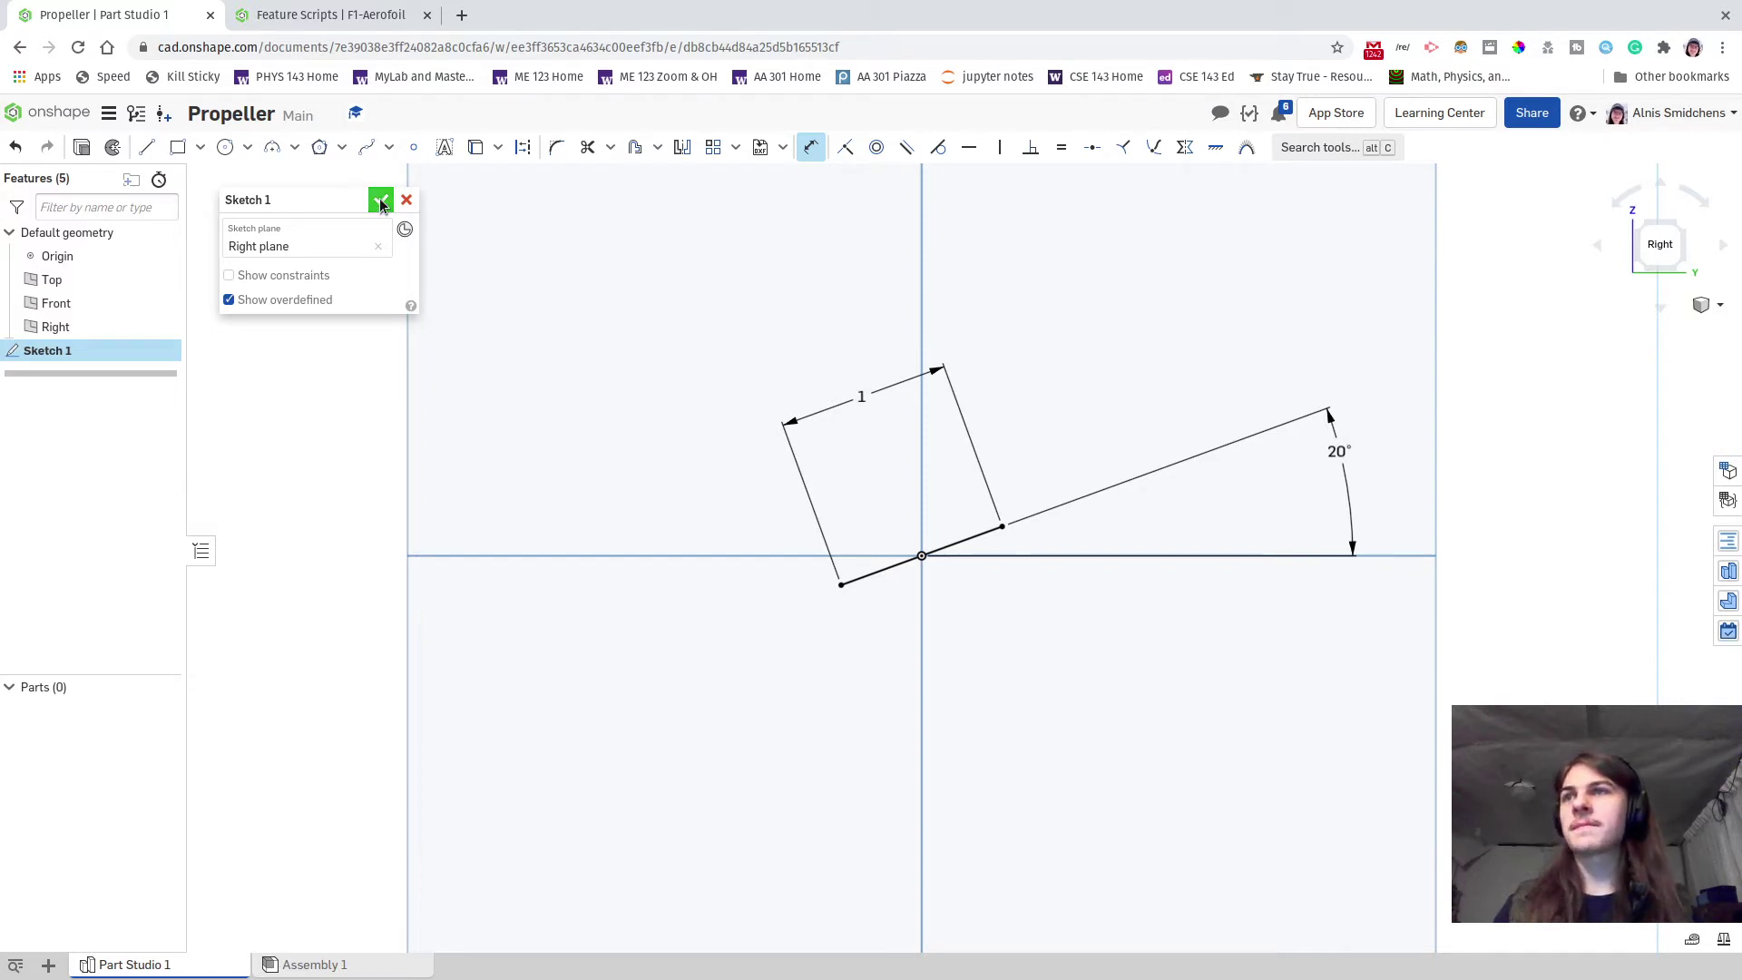
- Finish the chord line sketch and look at the custom Aerofoil feature's FeatureScript document in the other browser tab
click(380, 200)
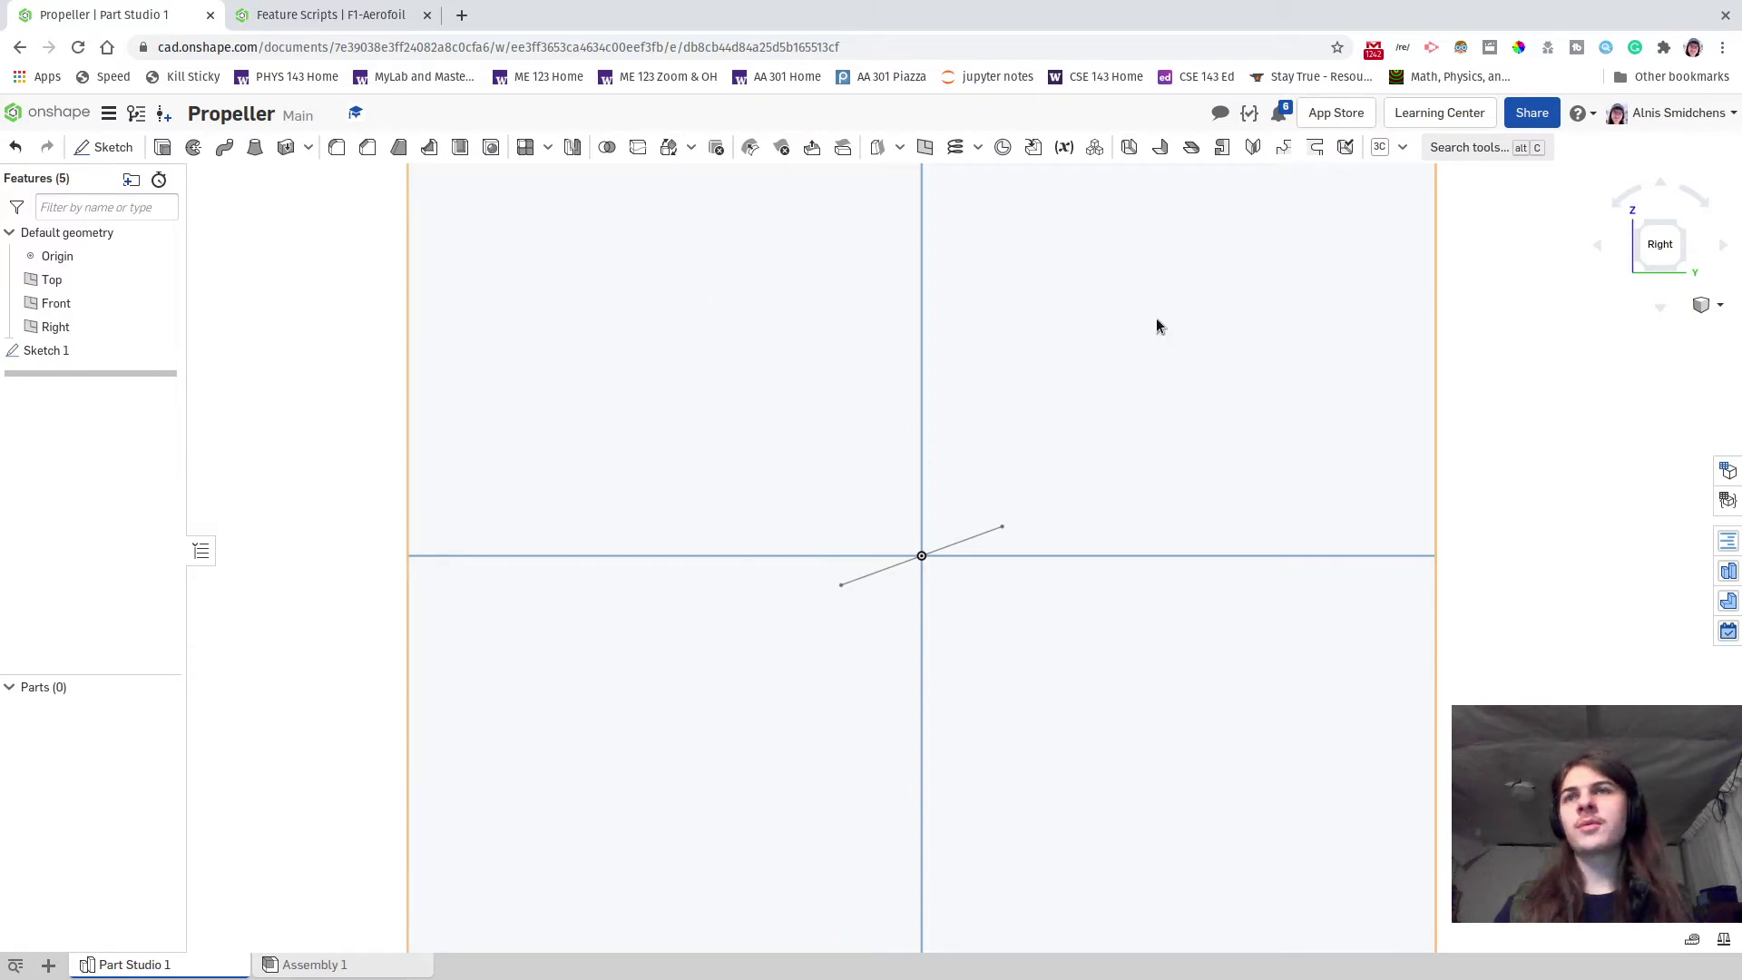
click(349, 23)
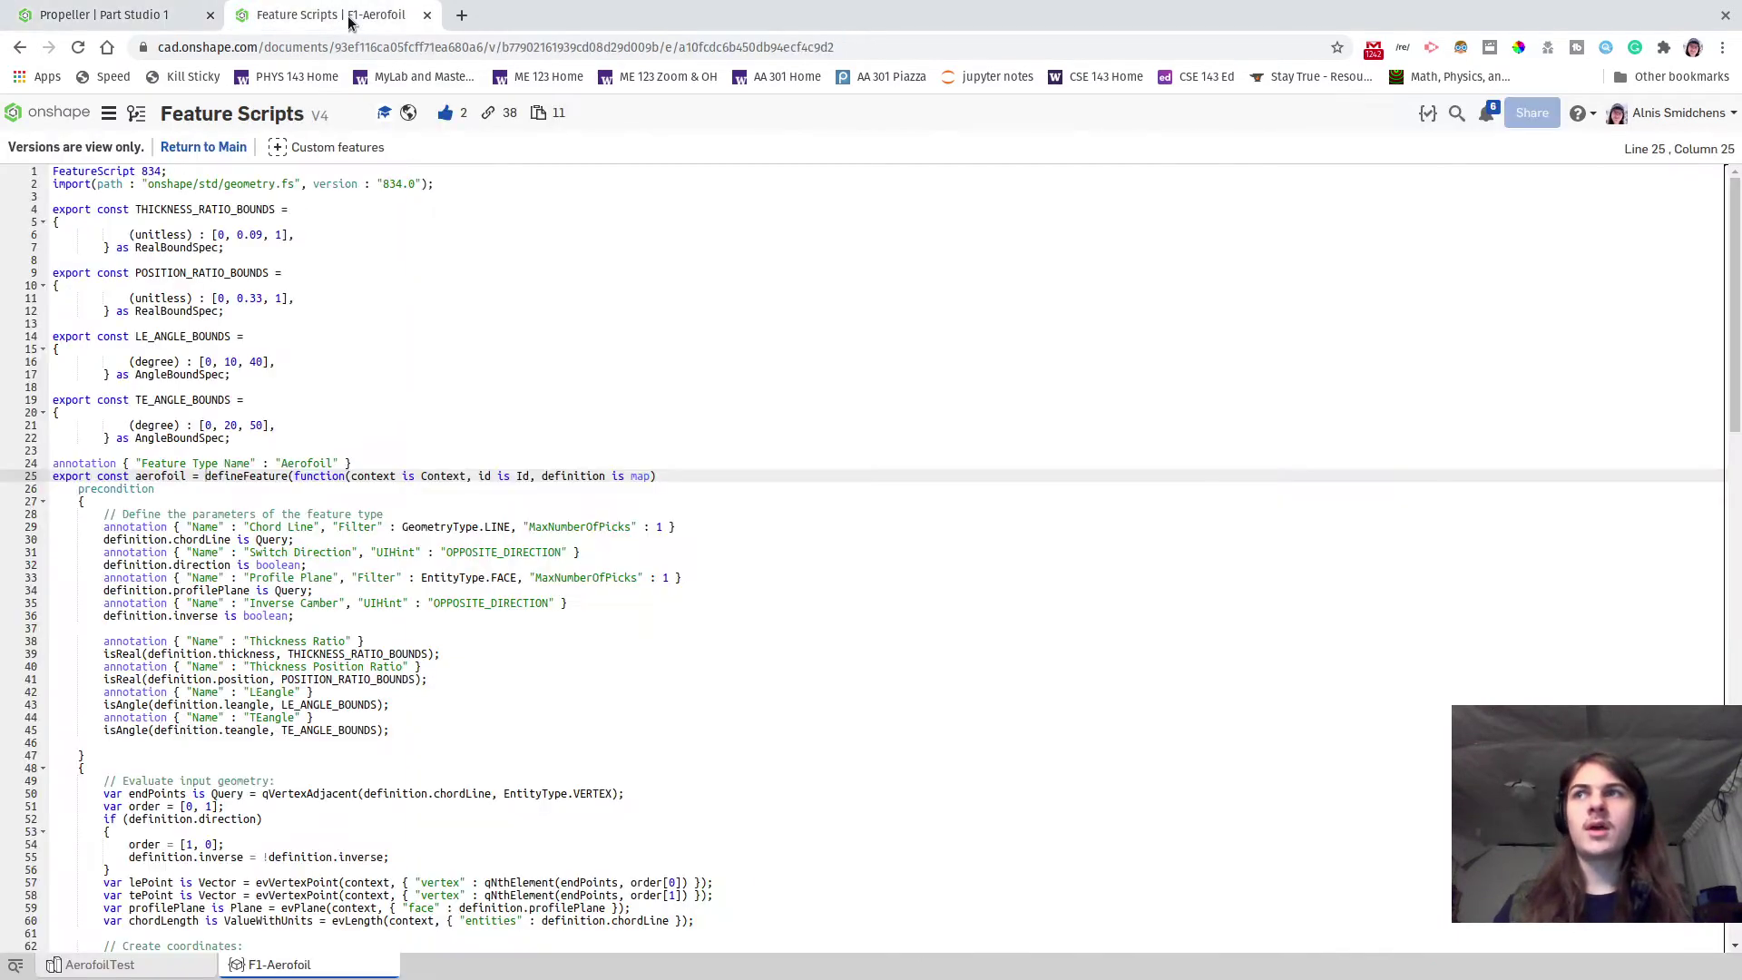
click(338, 147)
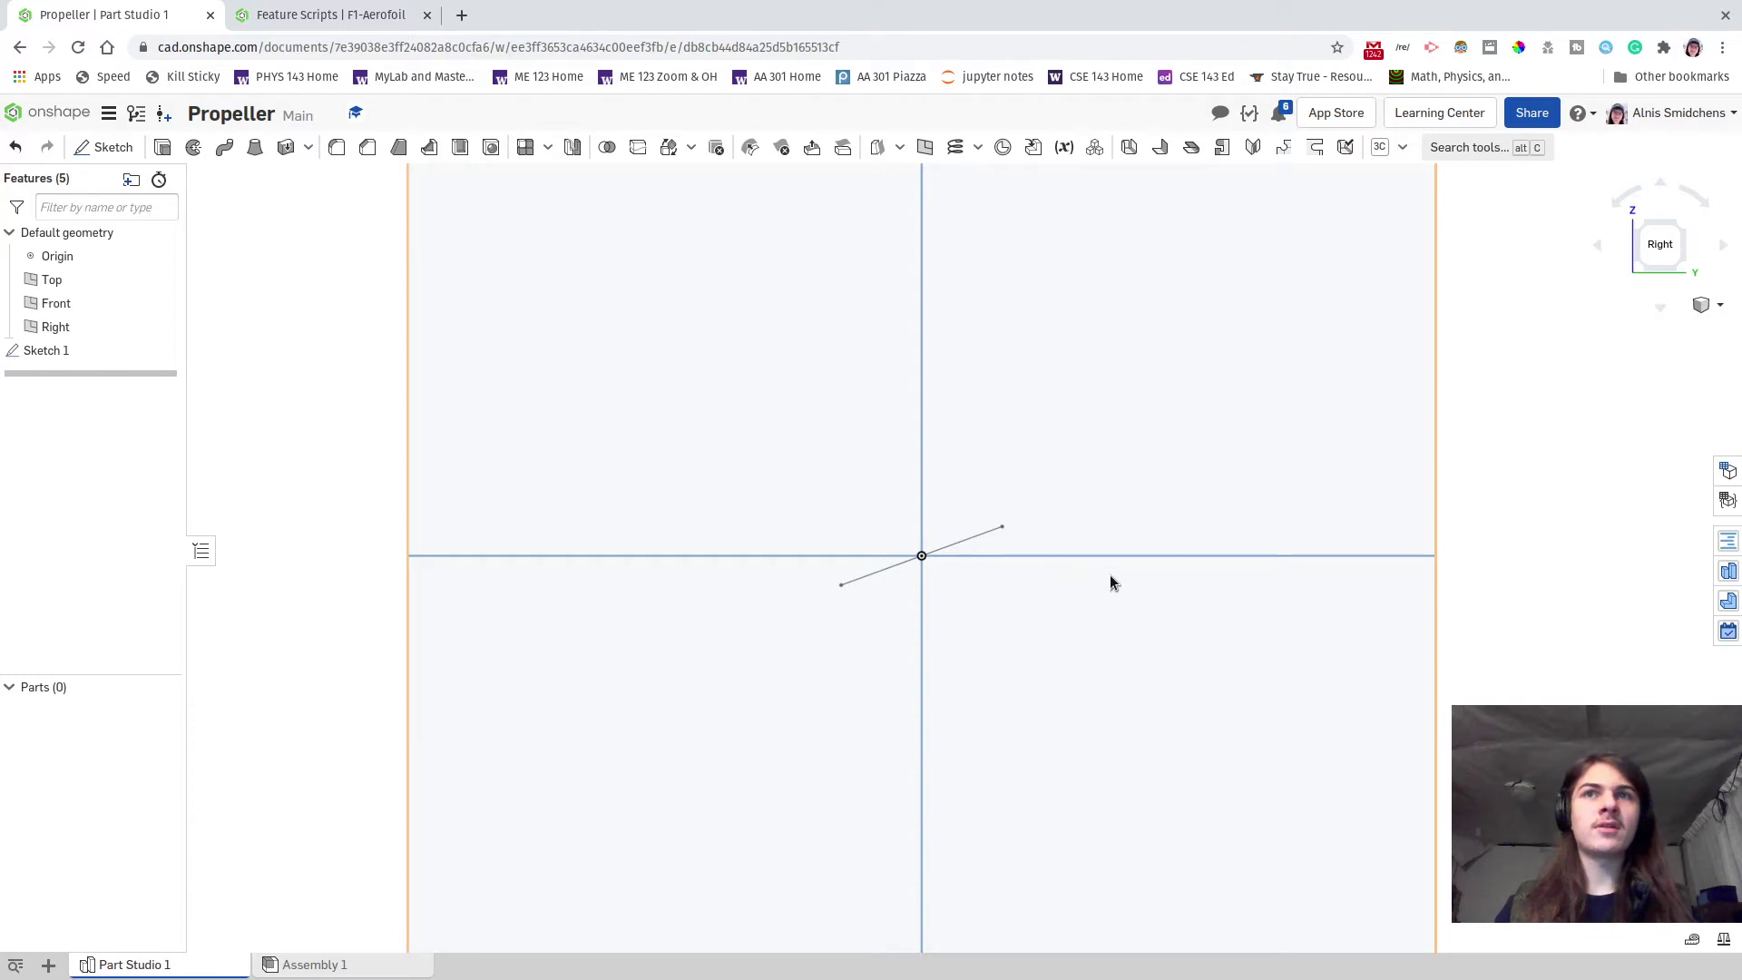
click(1402, 147)
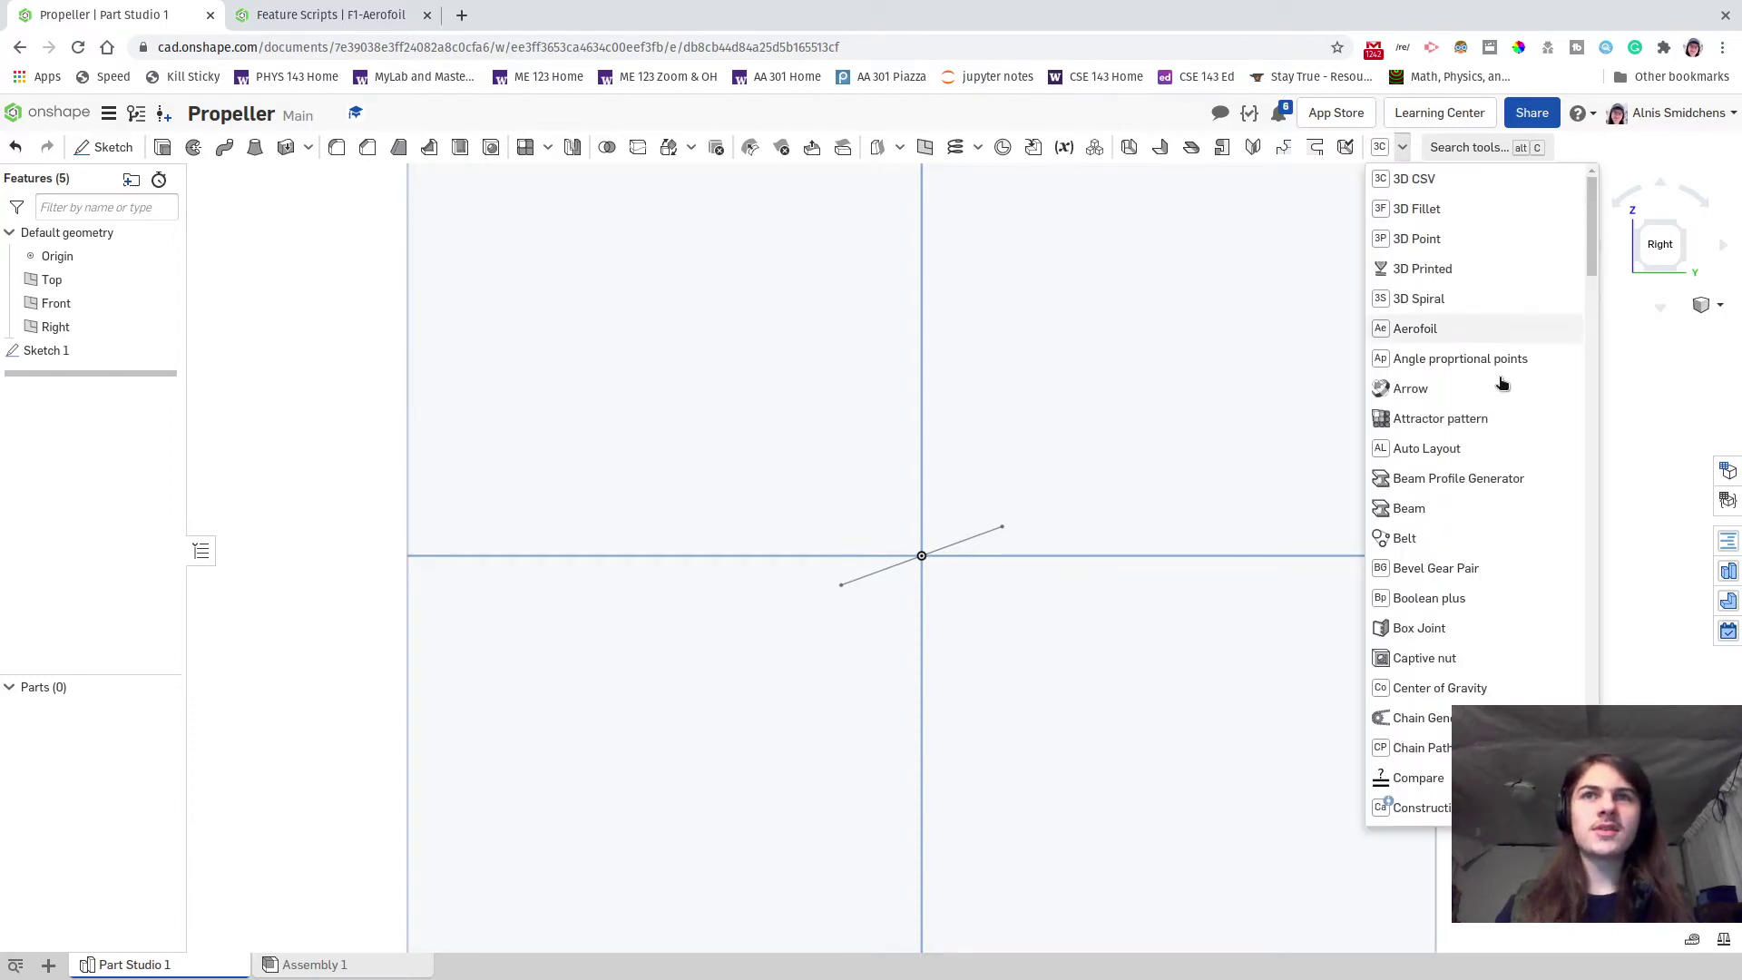
scroll(1512, 432, down, 5)
scroll(1513, 432, down, 20)
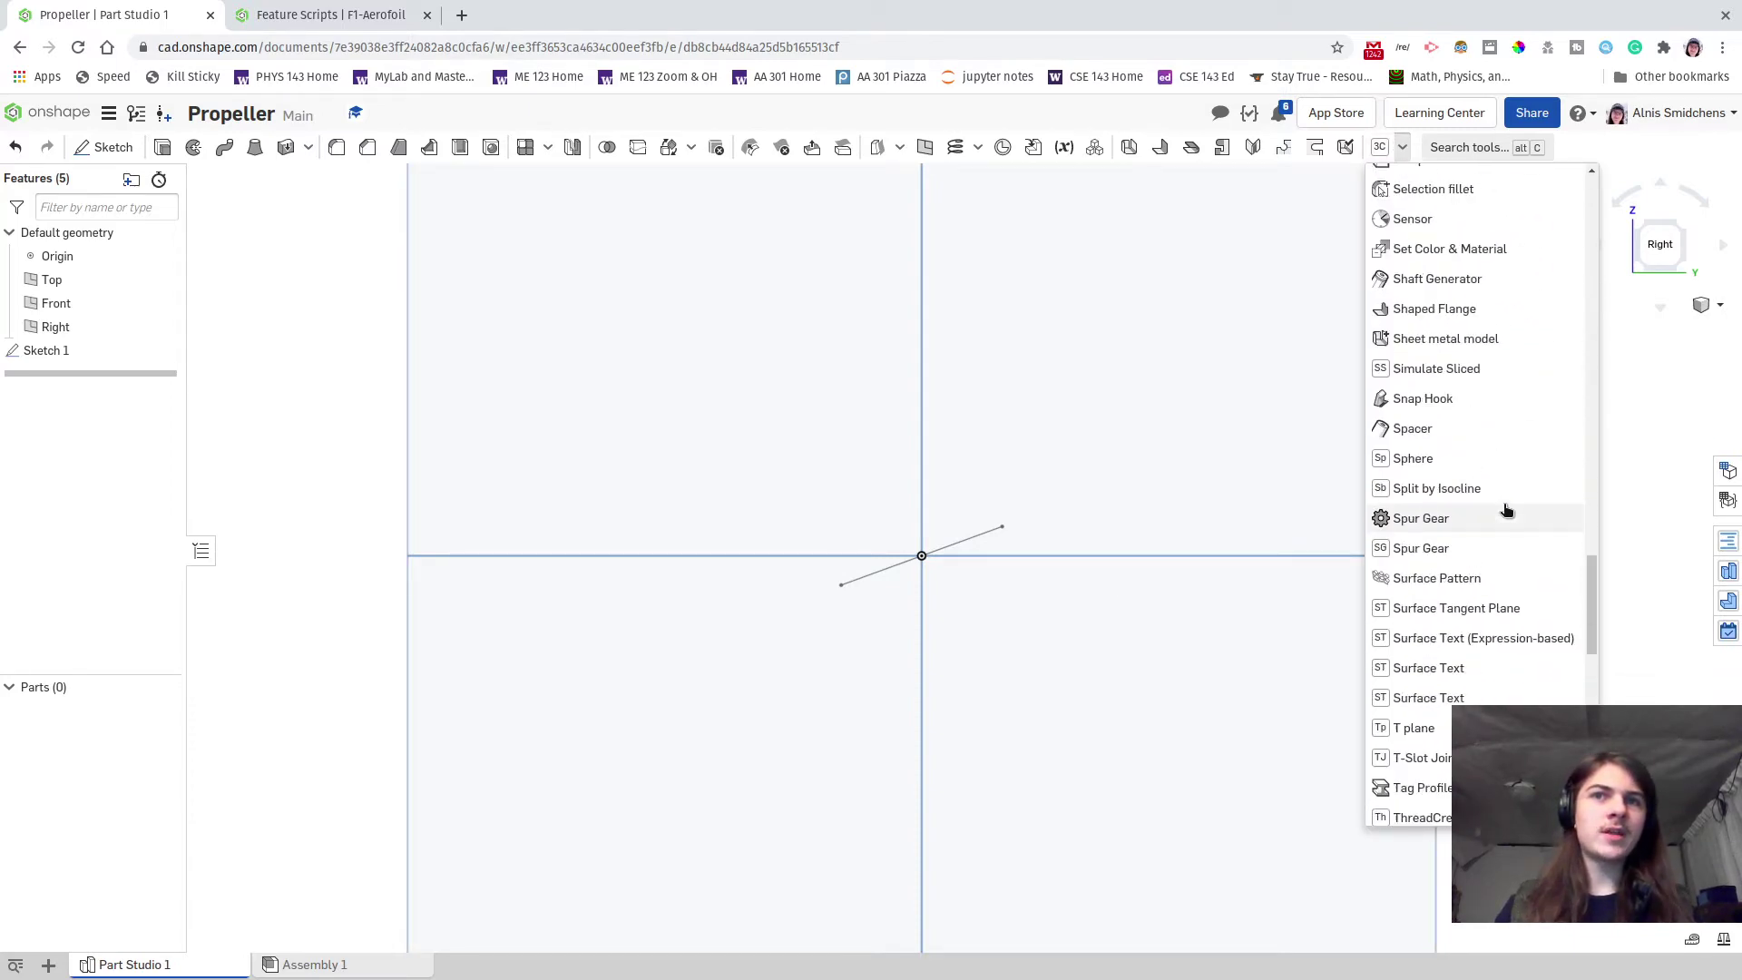
scroll(1497, 521, down, 10)
click(1675, 569)
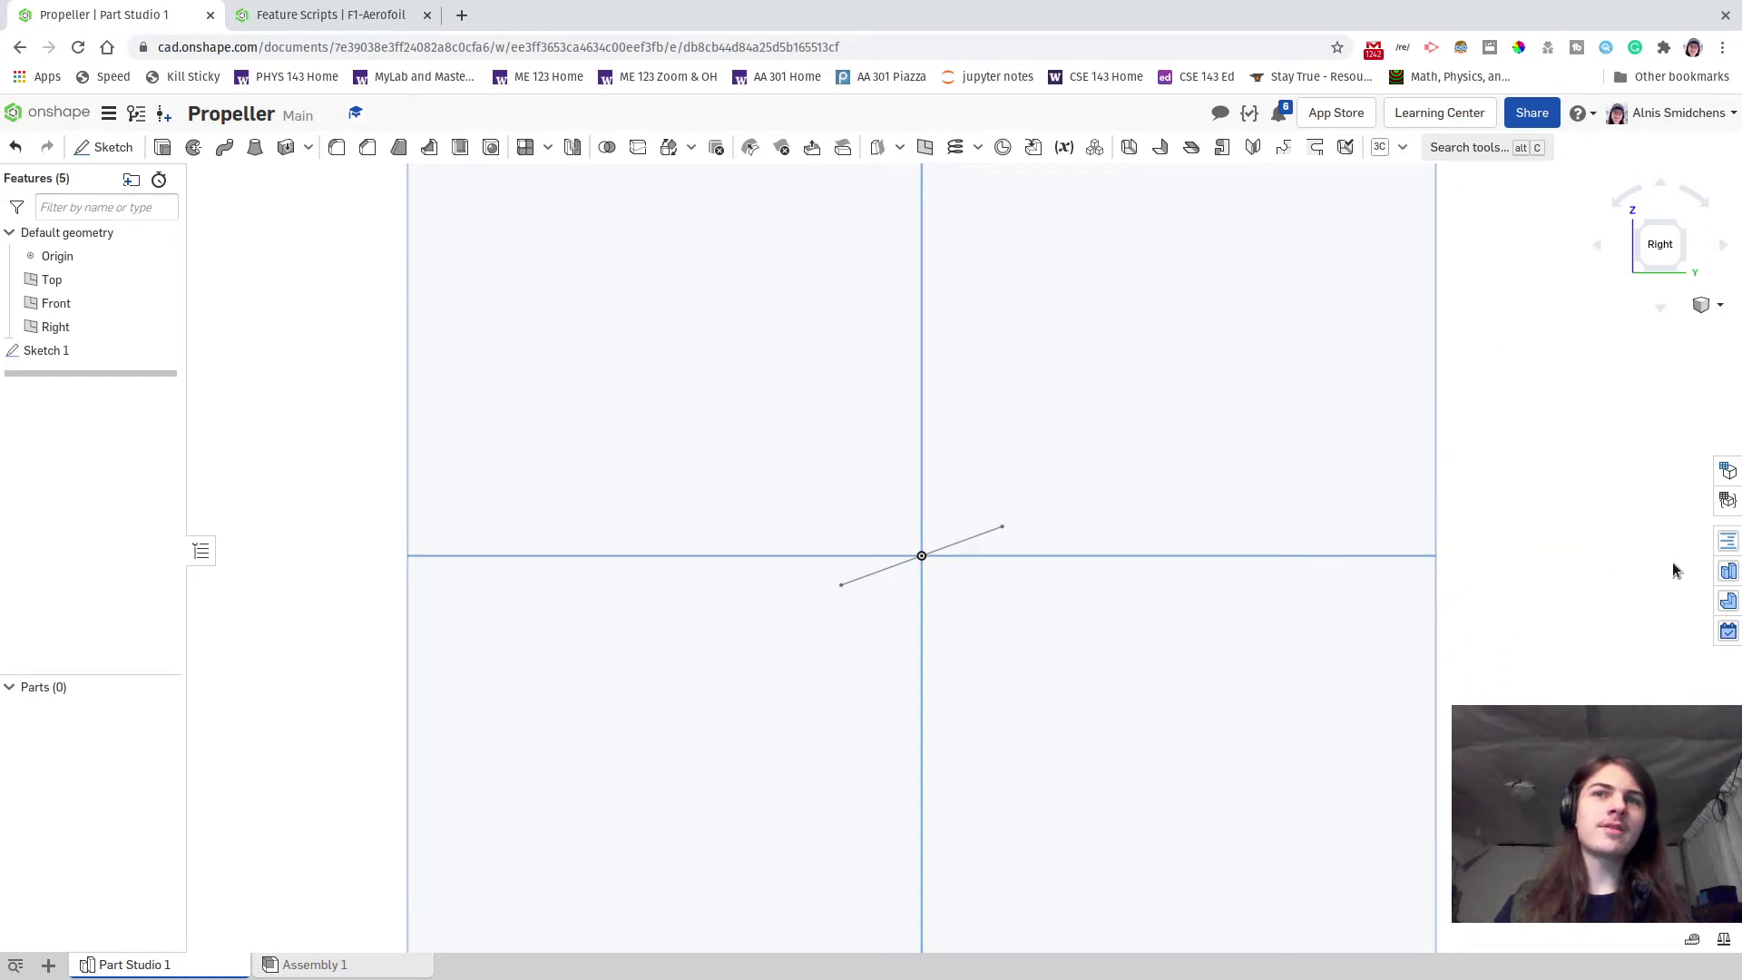
- Start an Aerofoil custom feature with the sloped sketch line as Chord Line and the Right plane as Profile Plane
key(alt+c)
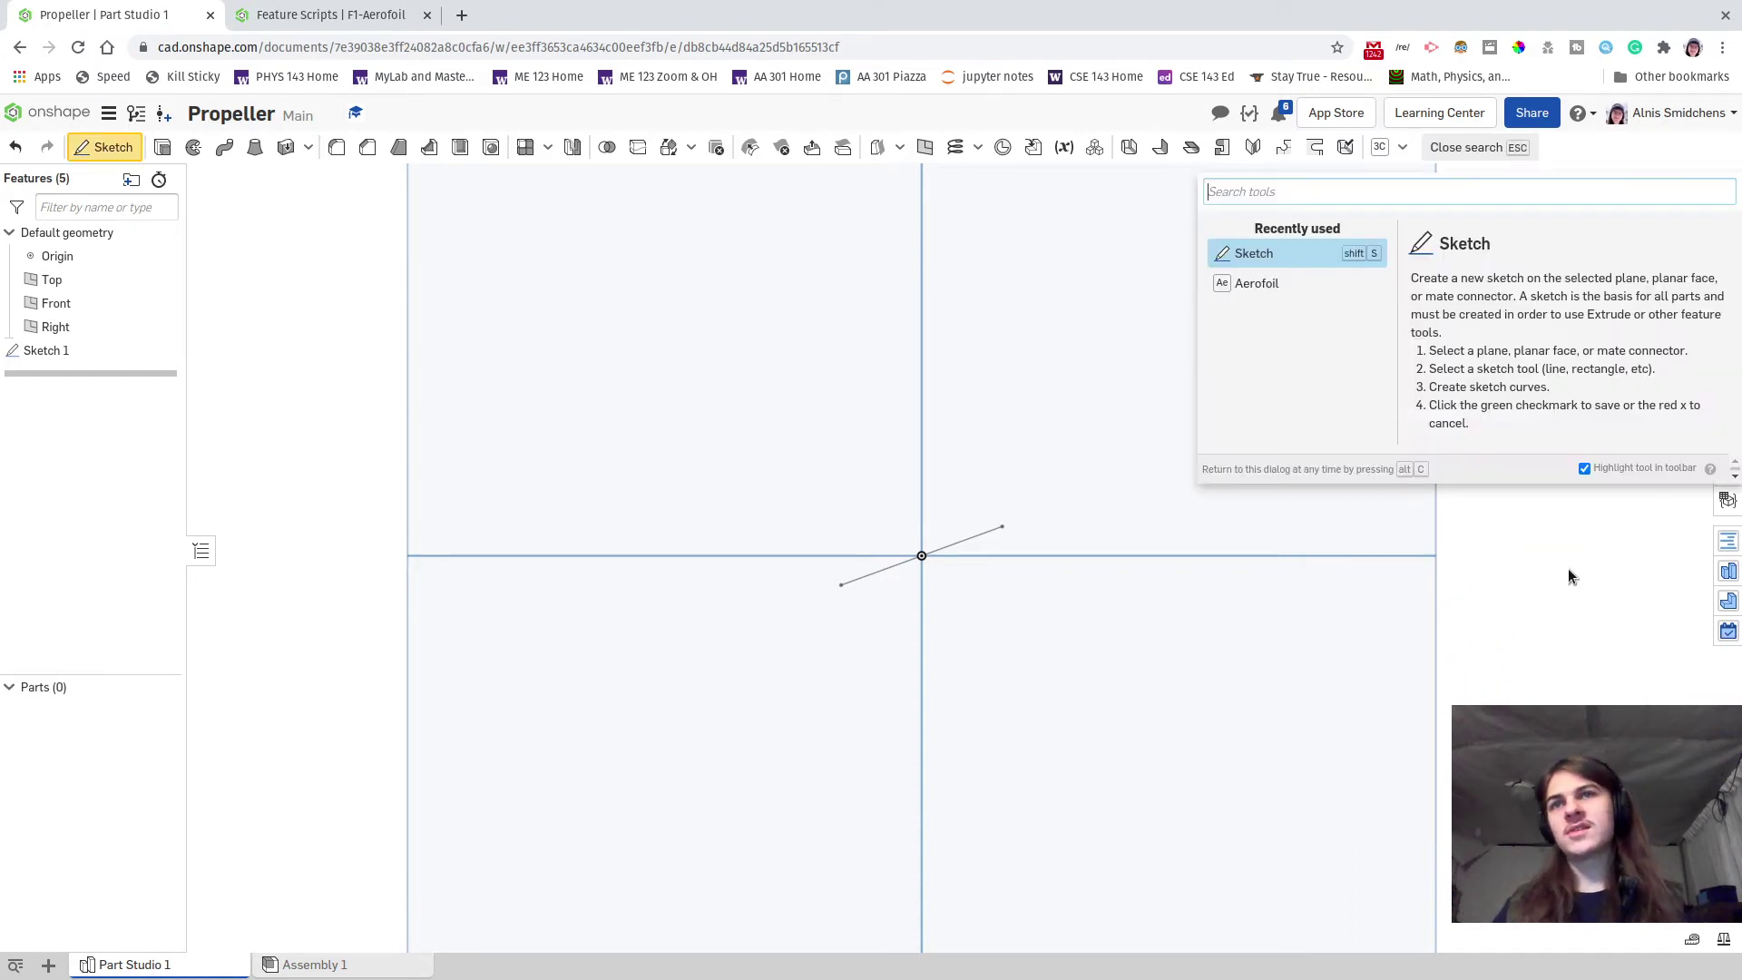
text(aero)
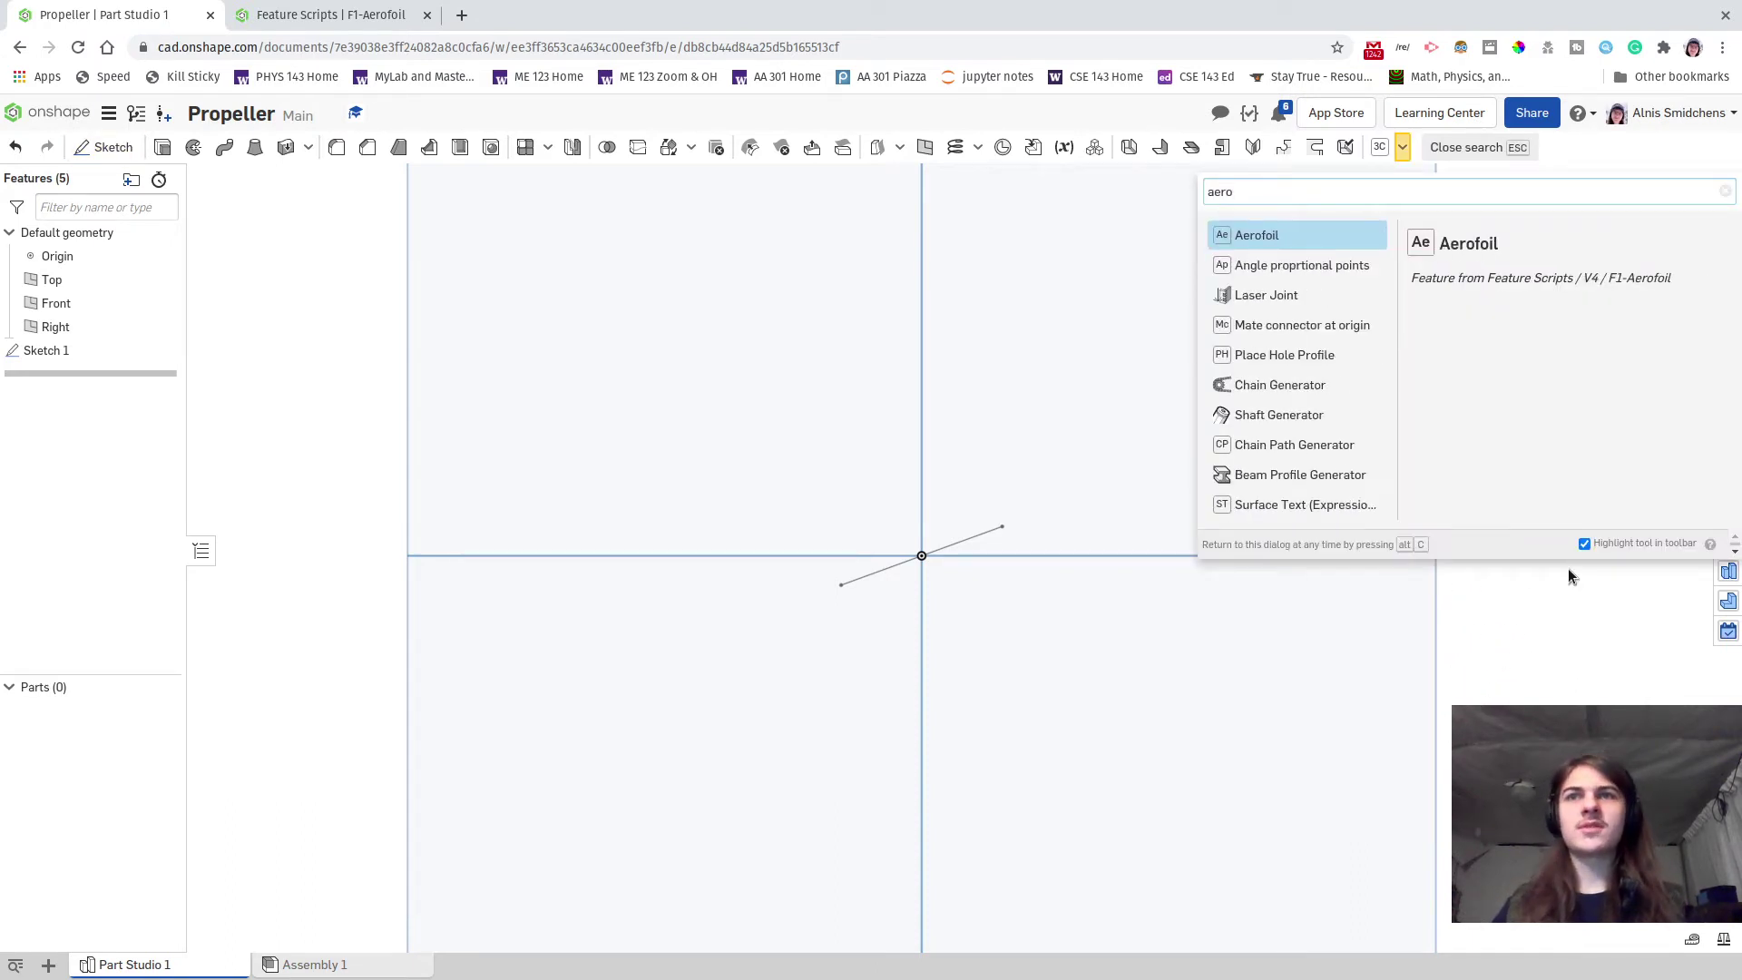
key(Return)
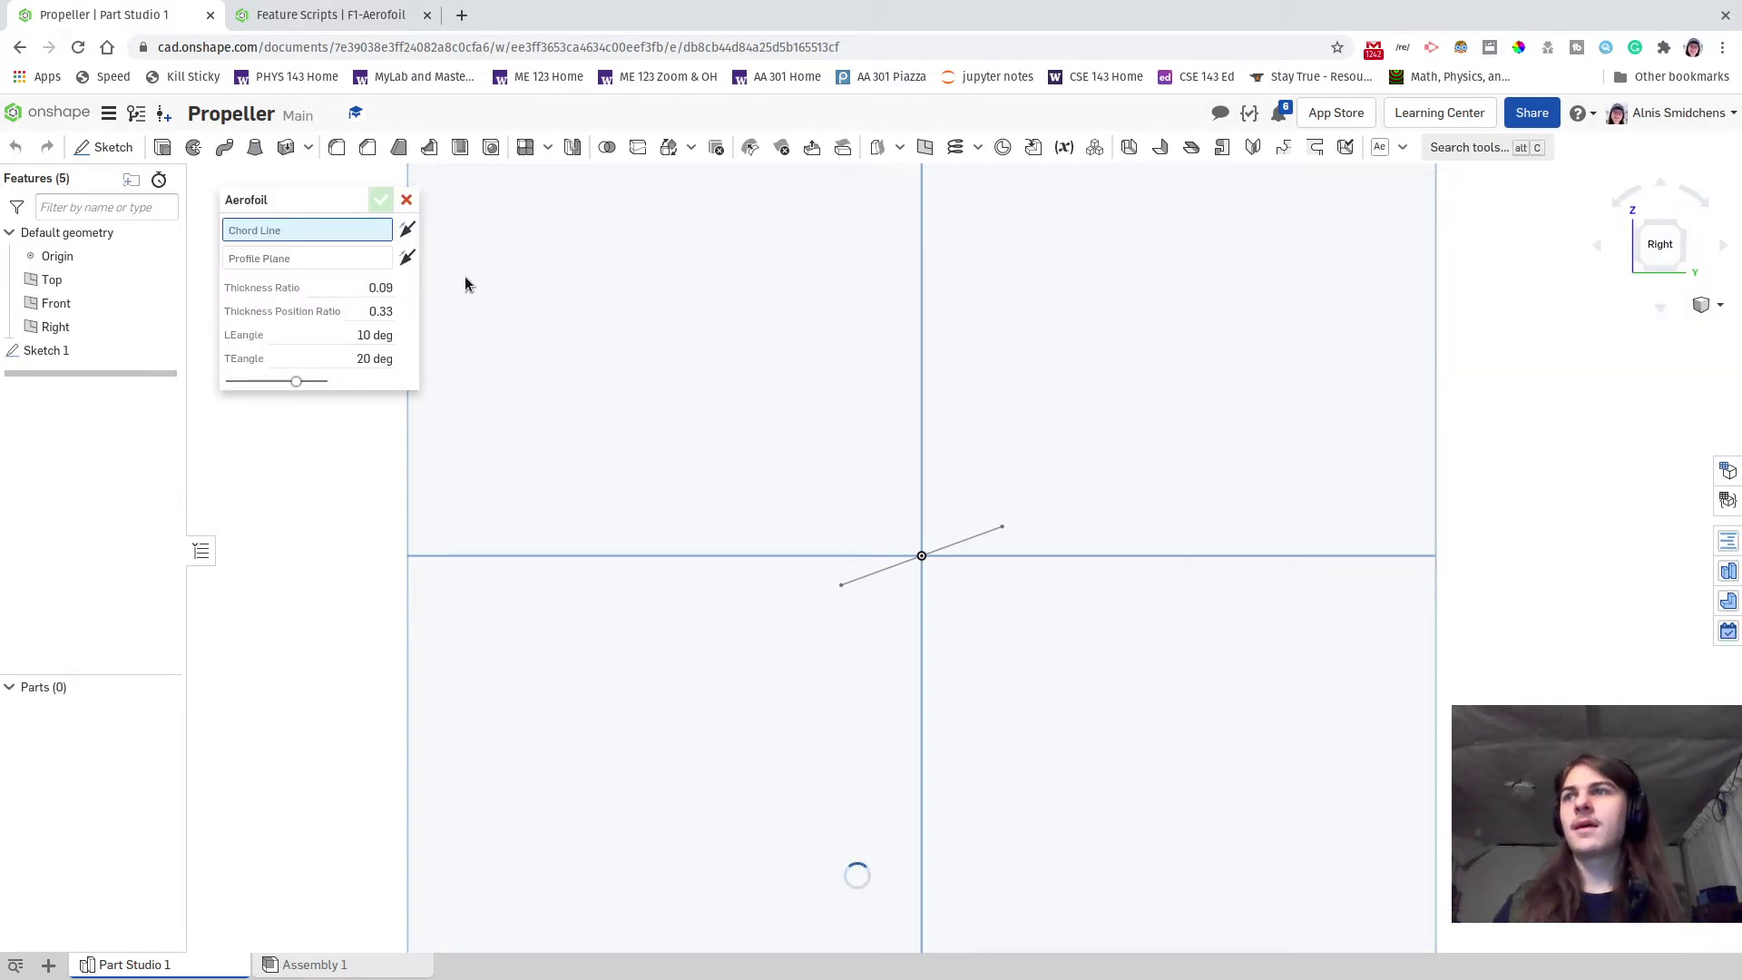
click(971, 543)
key(shift+7)
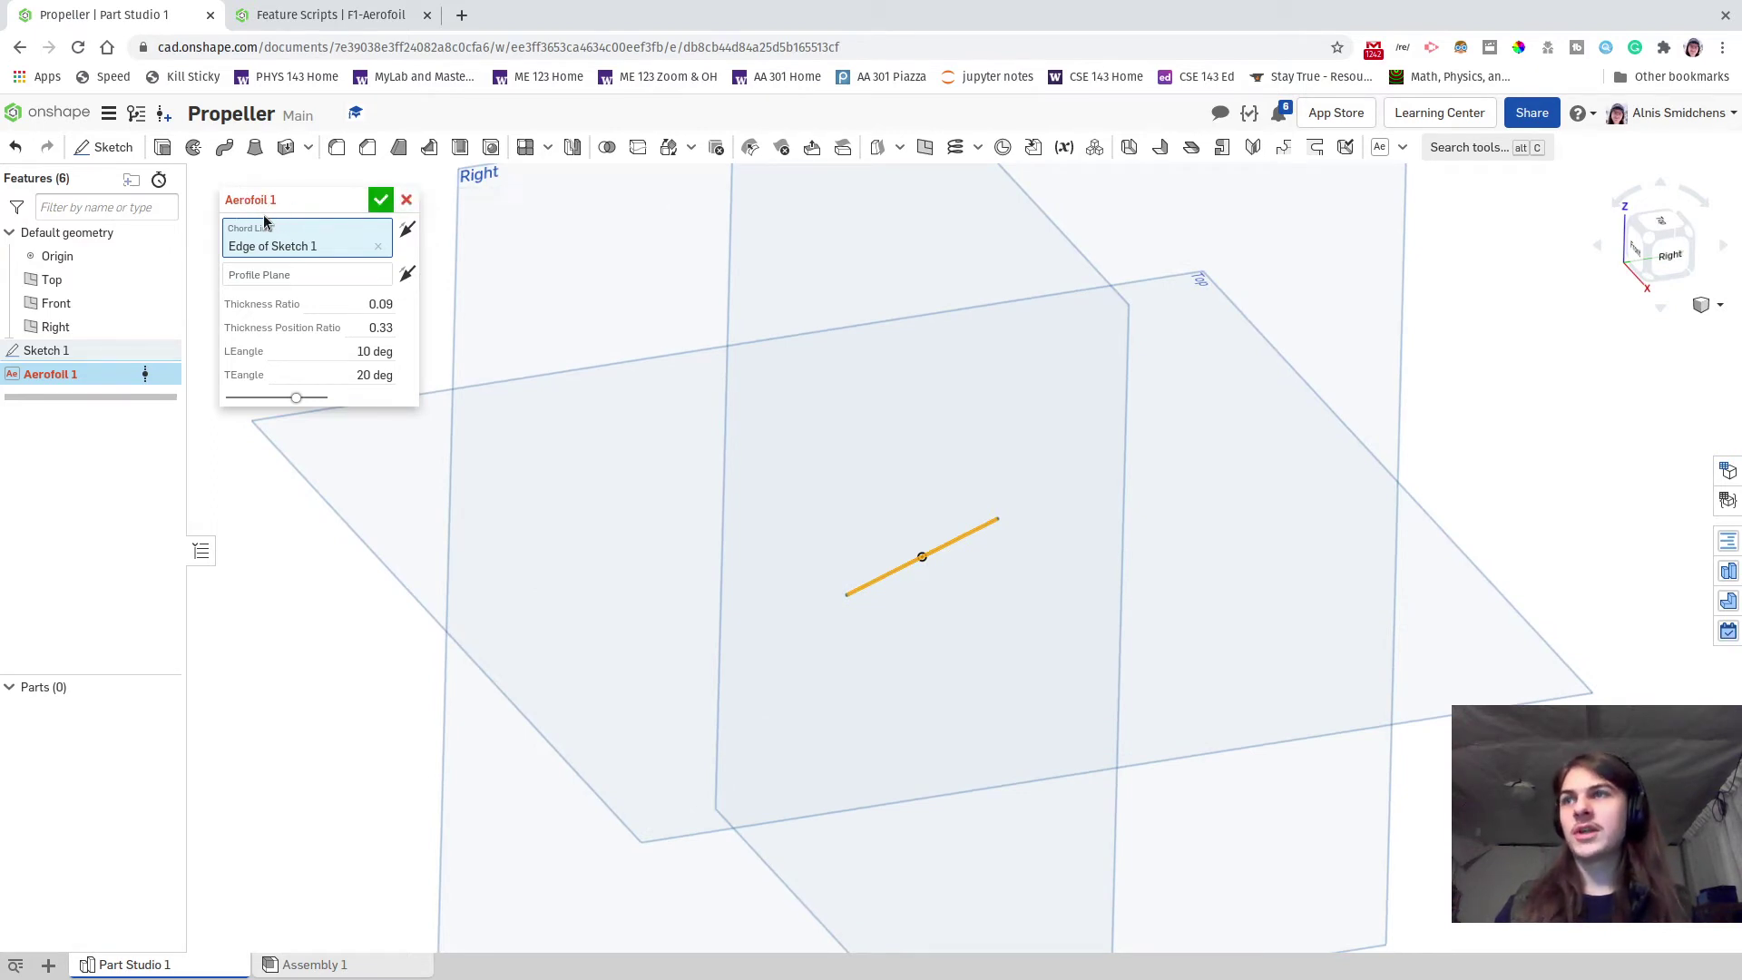
click(279, 276)
click(595, 311)
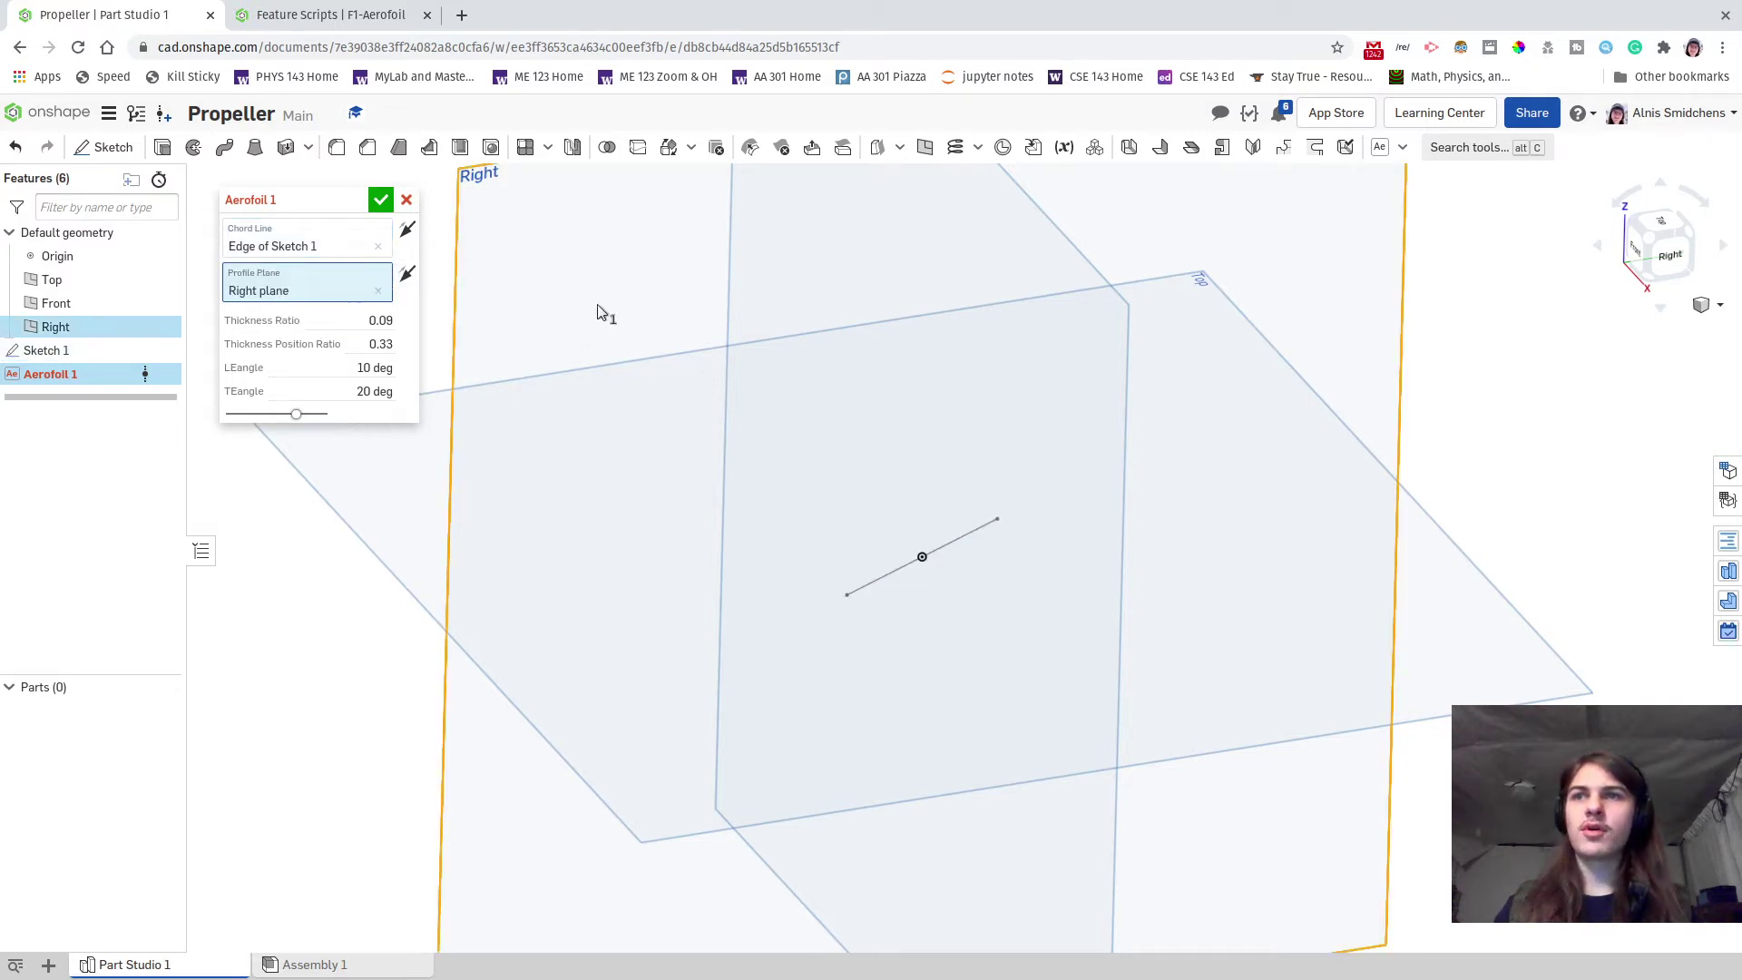
- Try out the reversed chord direction and the inverted camber on the aerofoil preview
right_drag(989, 572, 966, 504)
scroll(978, 494, up, 2)
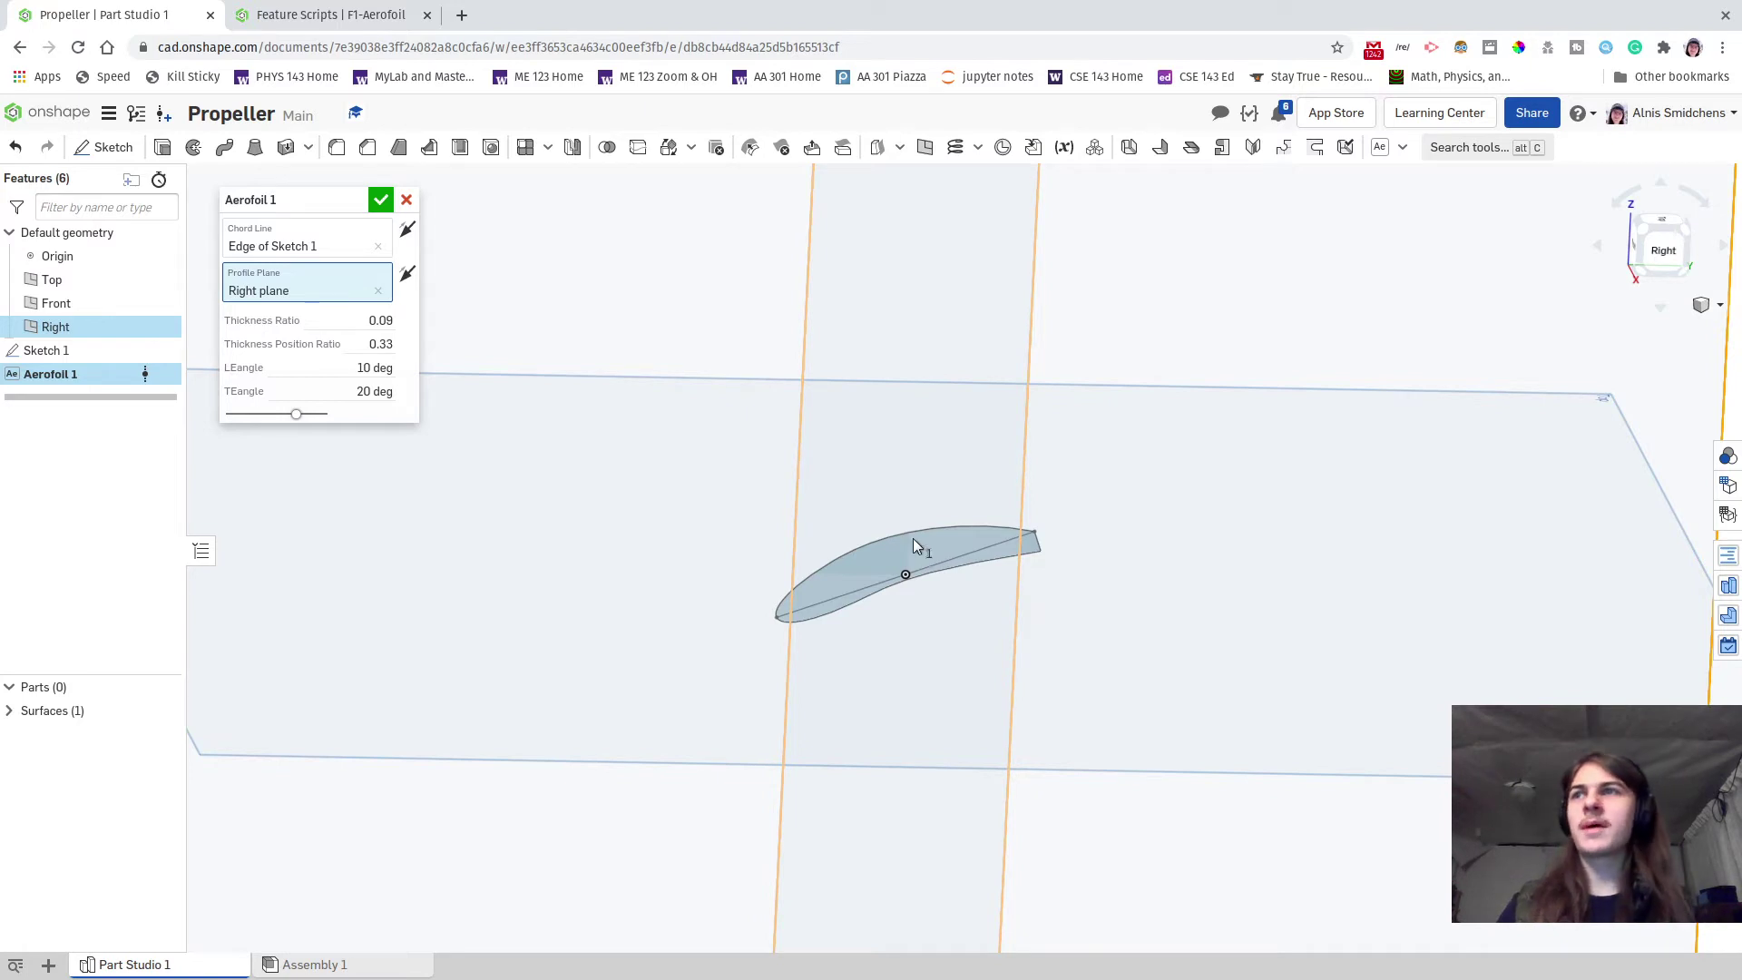
click(407, 229)
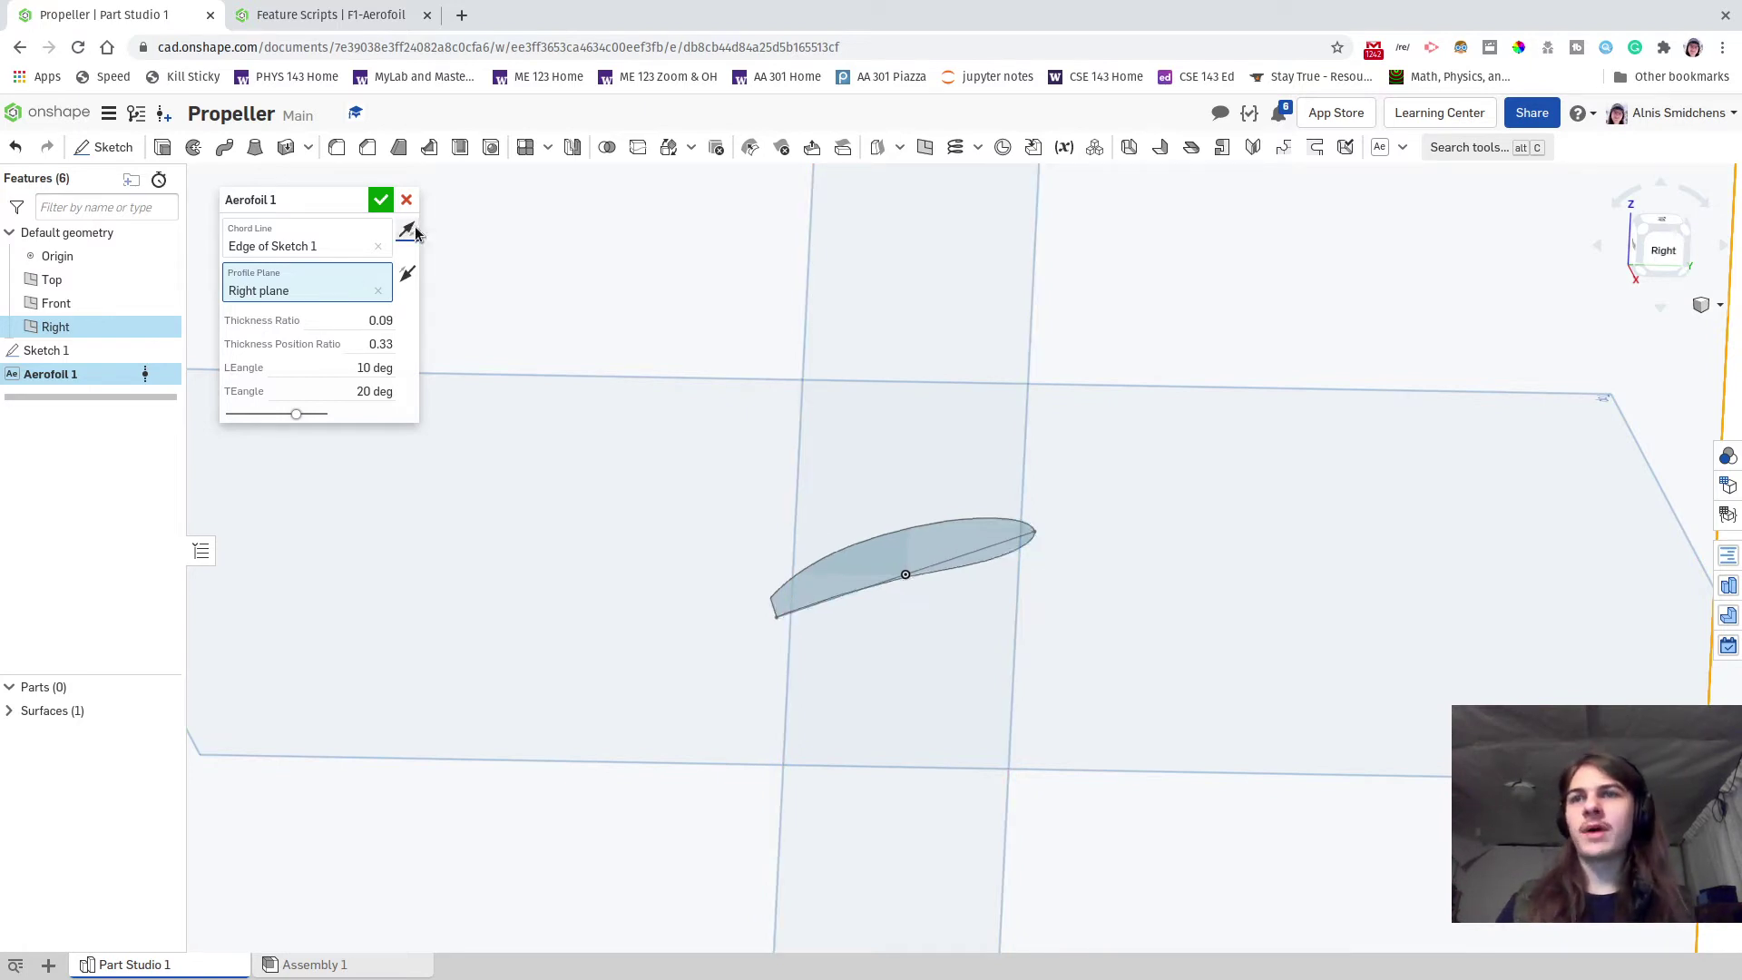
click(408, 279)
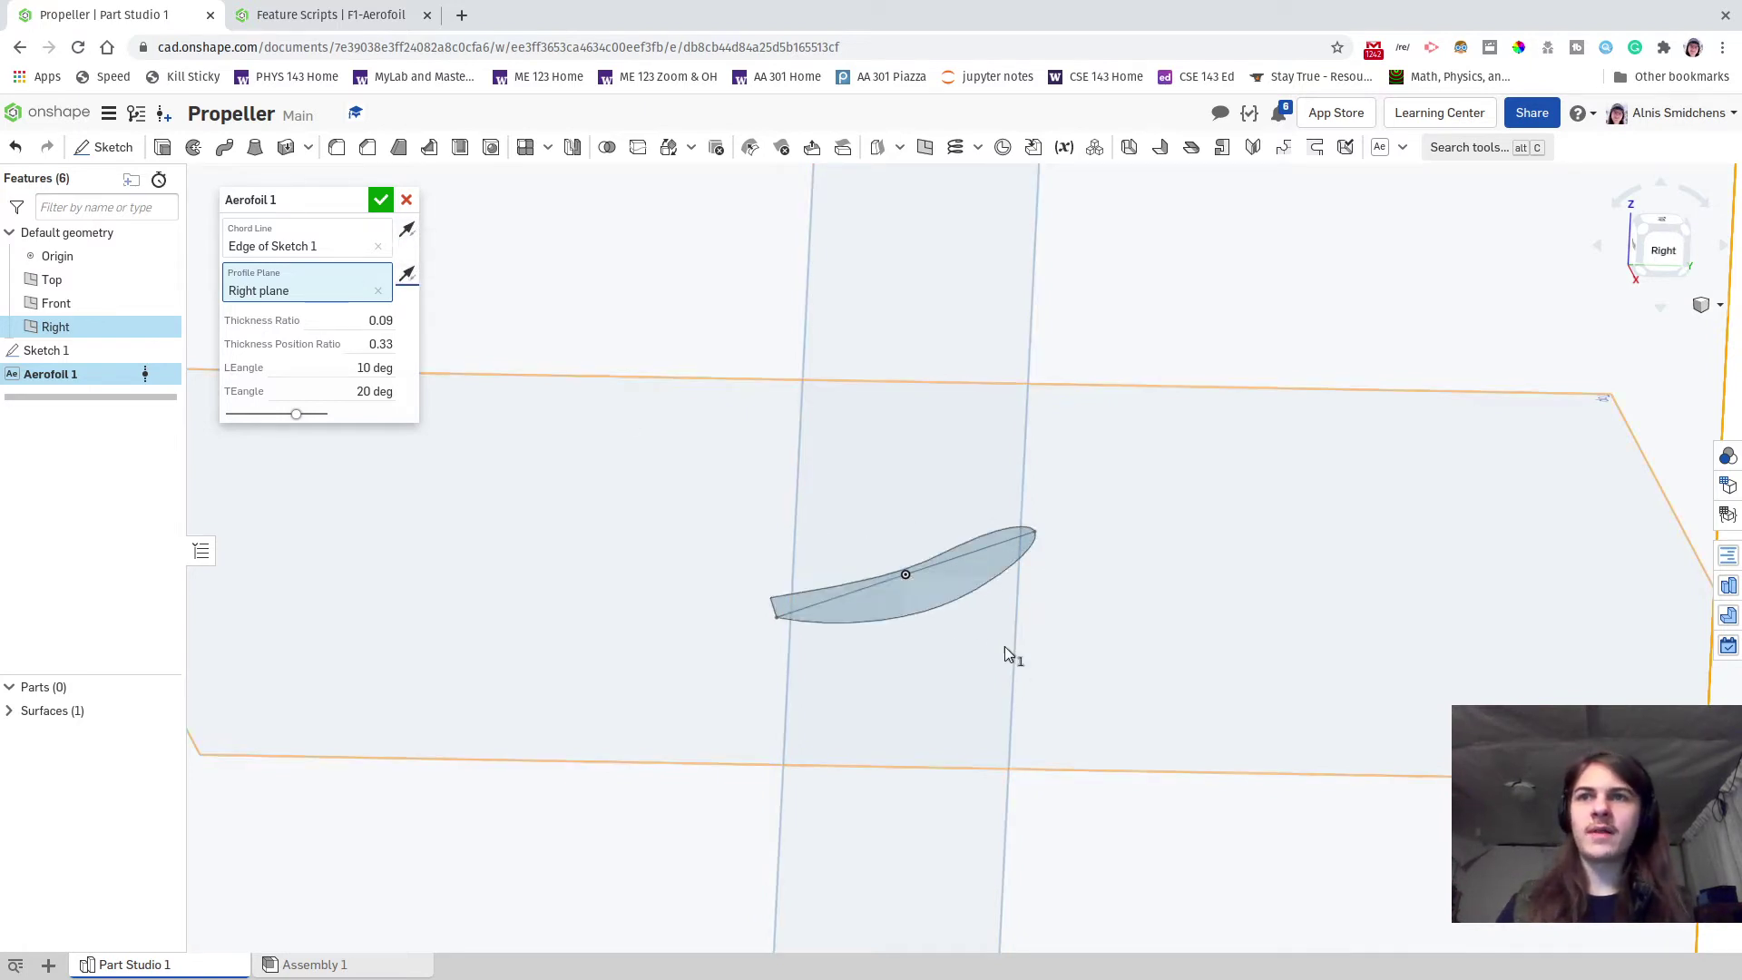
click(407, 274)
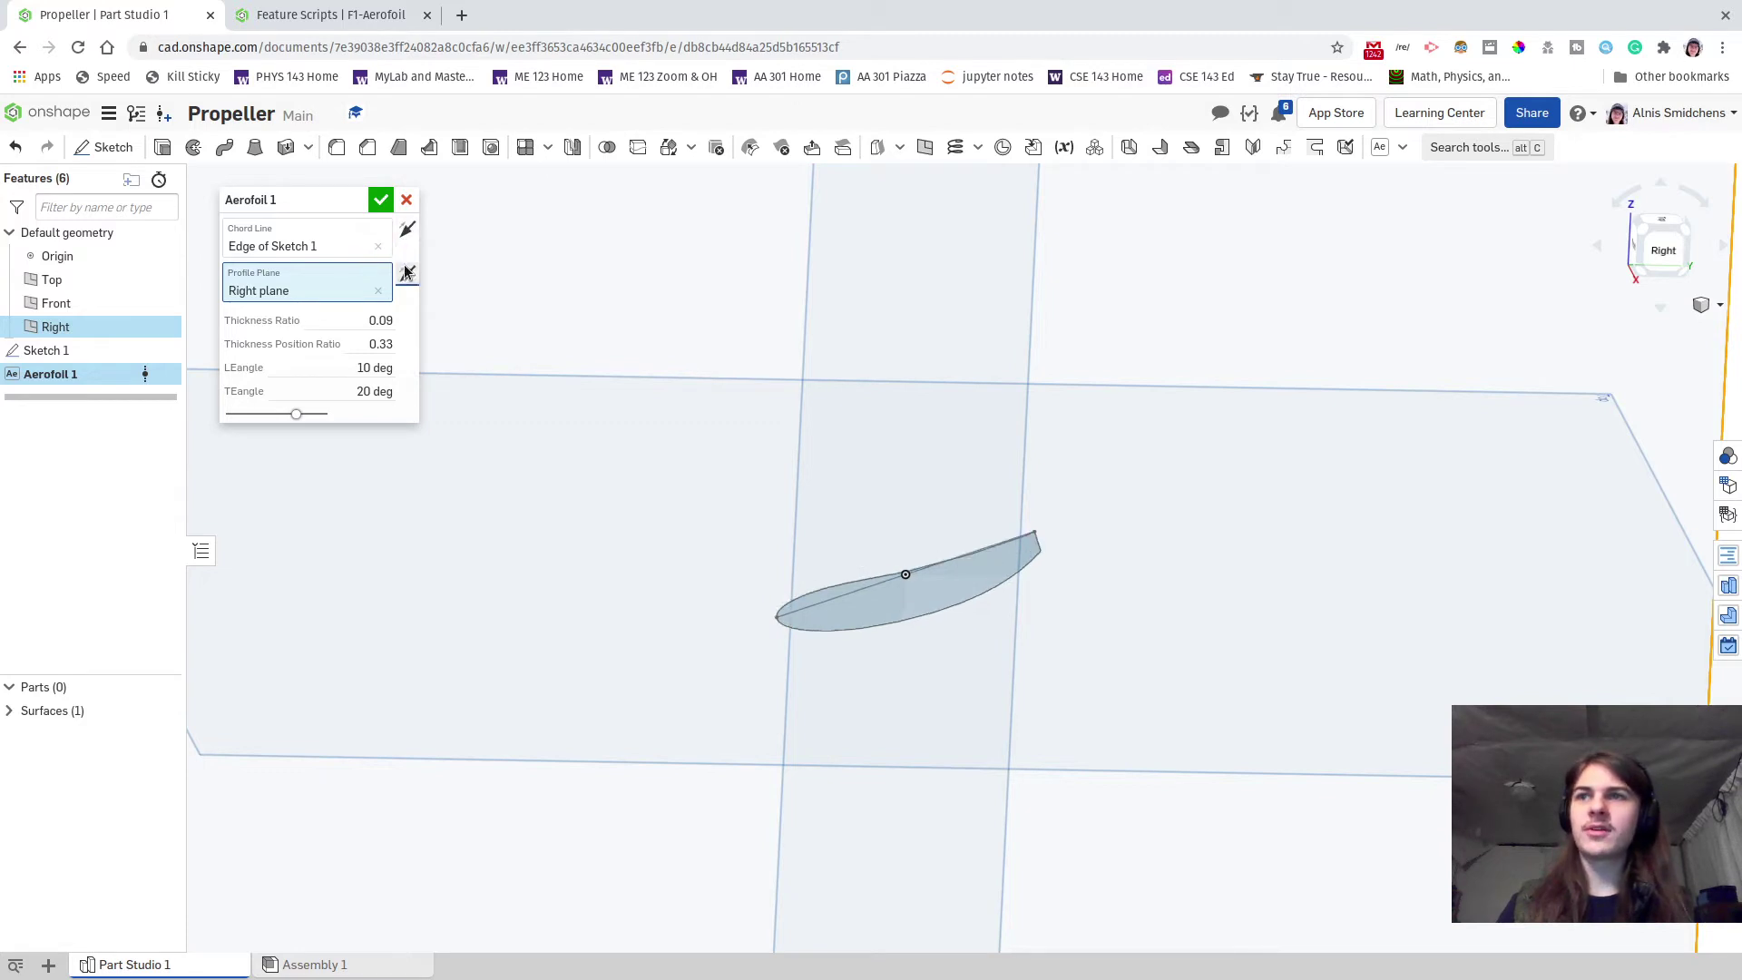
click(407, 273)
right_drag(886, 454, 820, 402)
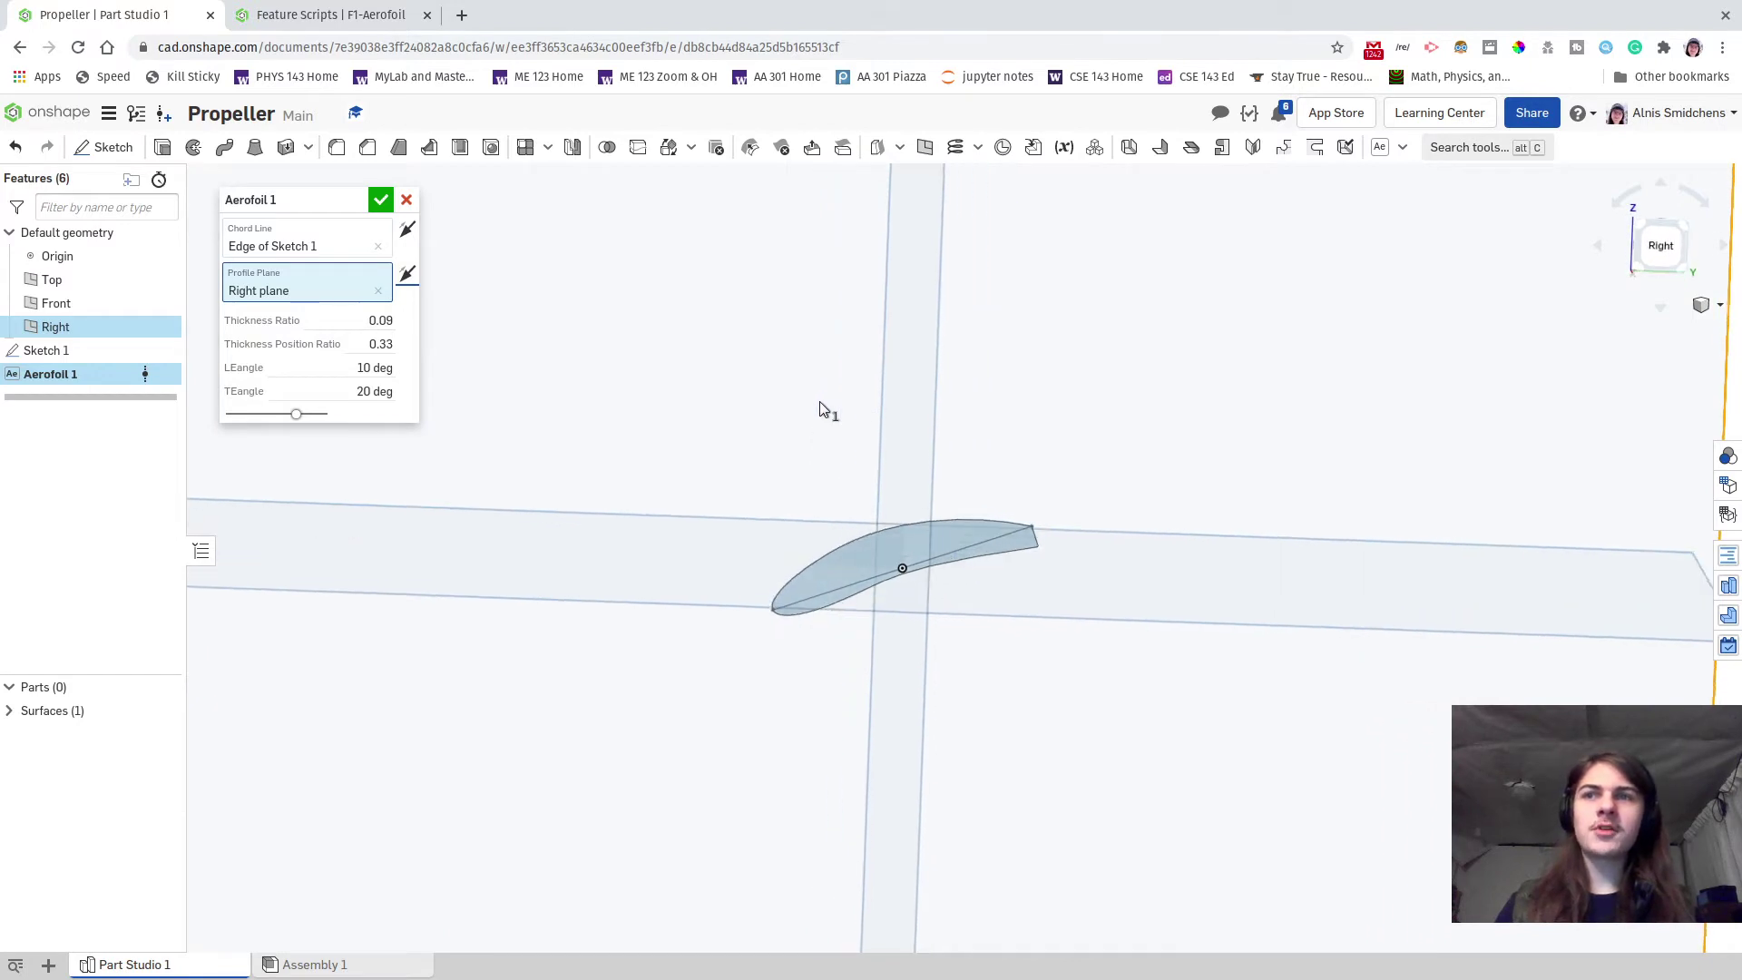
- Reverse the aerofoil's chord direction, invert its camber and accept the feature
click(407, 233)
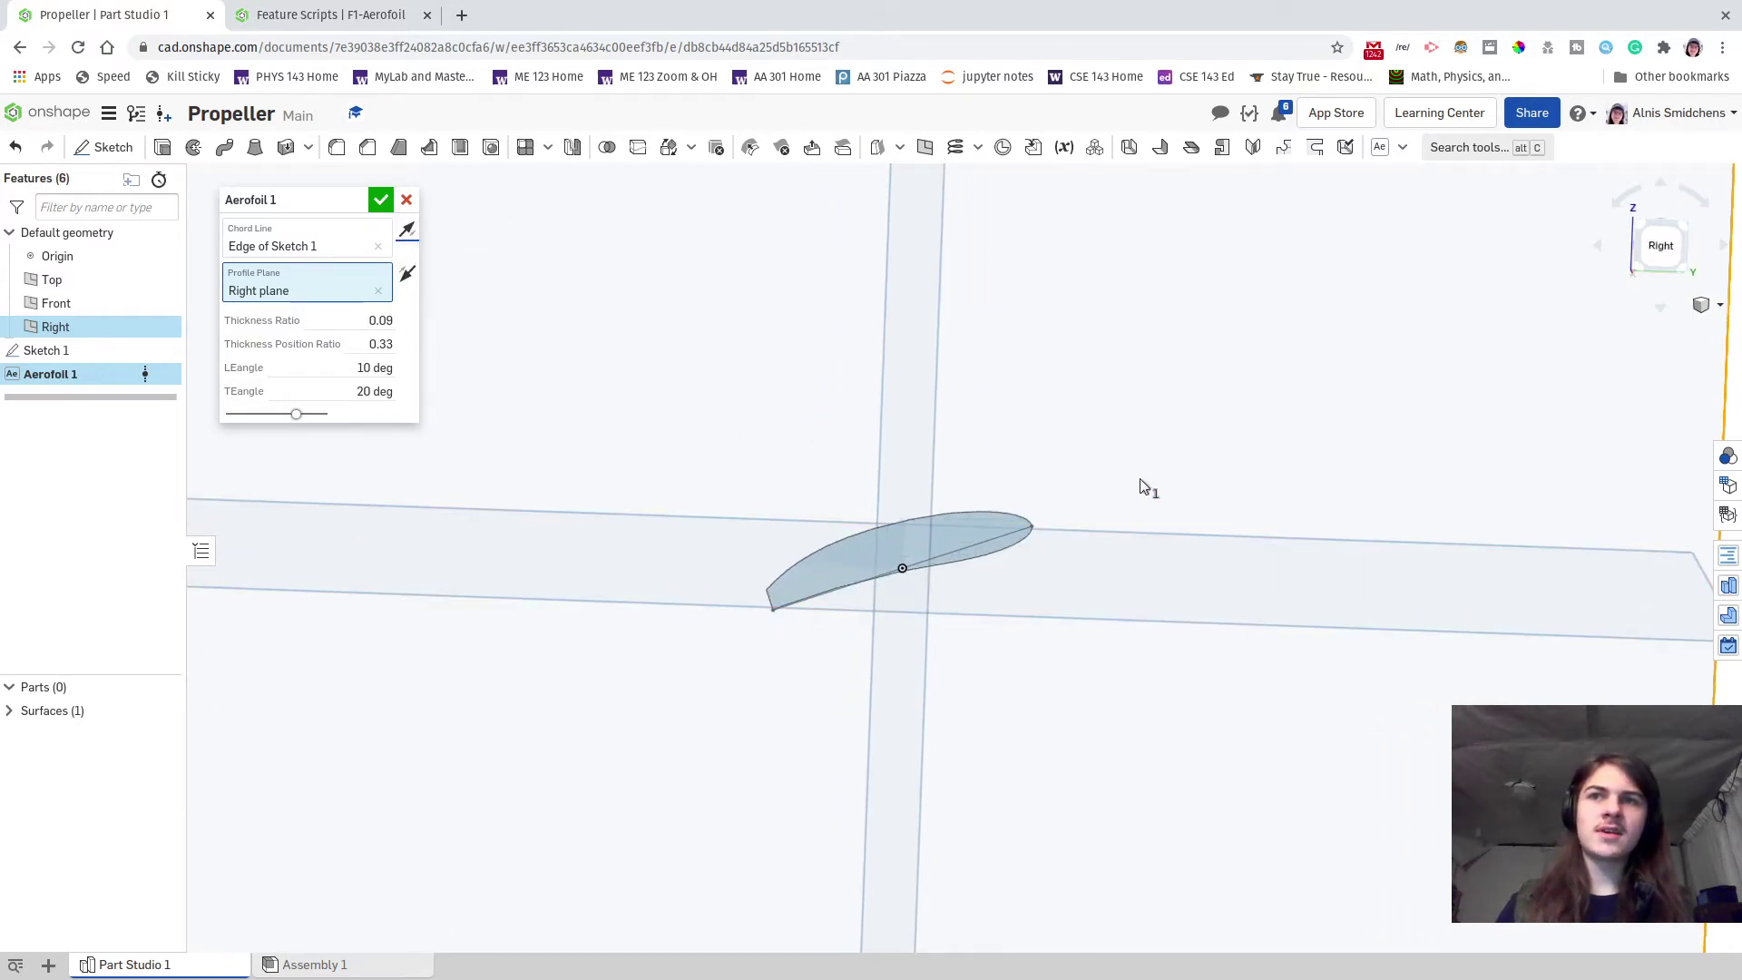
right_drag(990, 512, 1007, 381)
scroll(961, 595, down, 3)
right_drag(992, 602, 1022, 908)
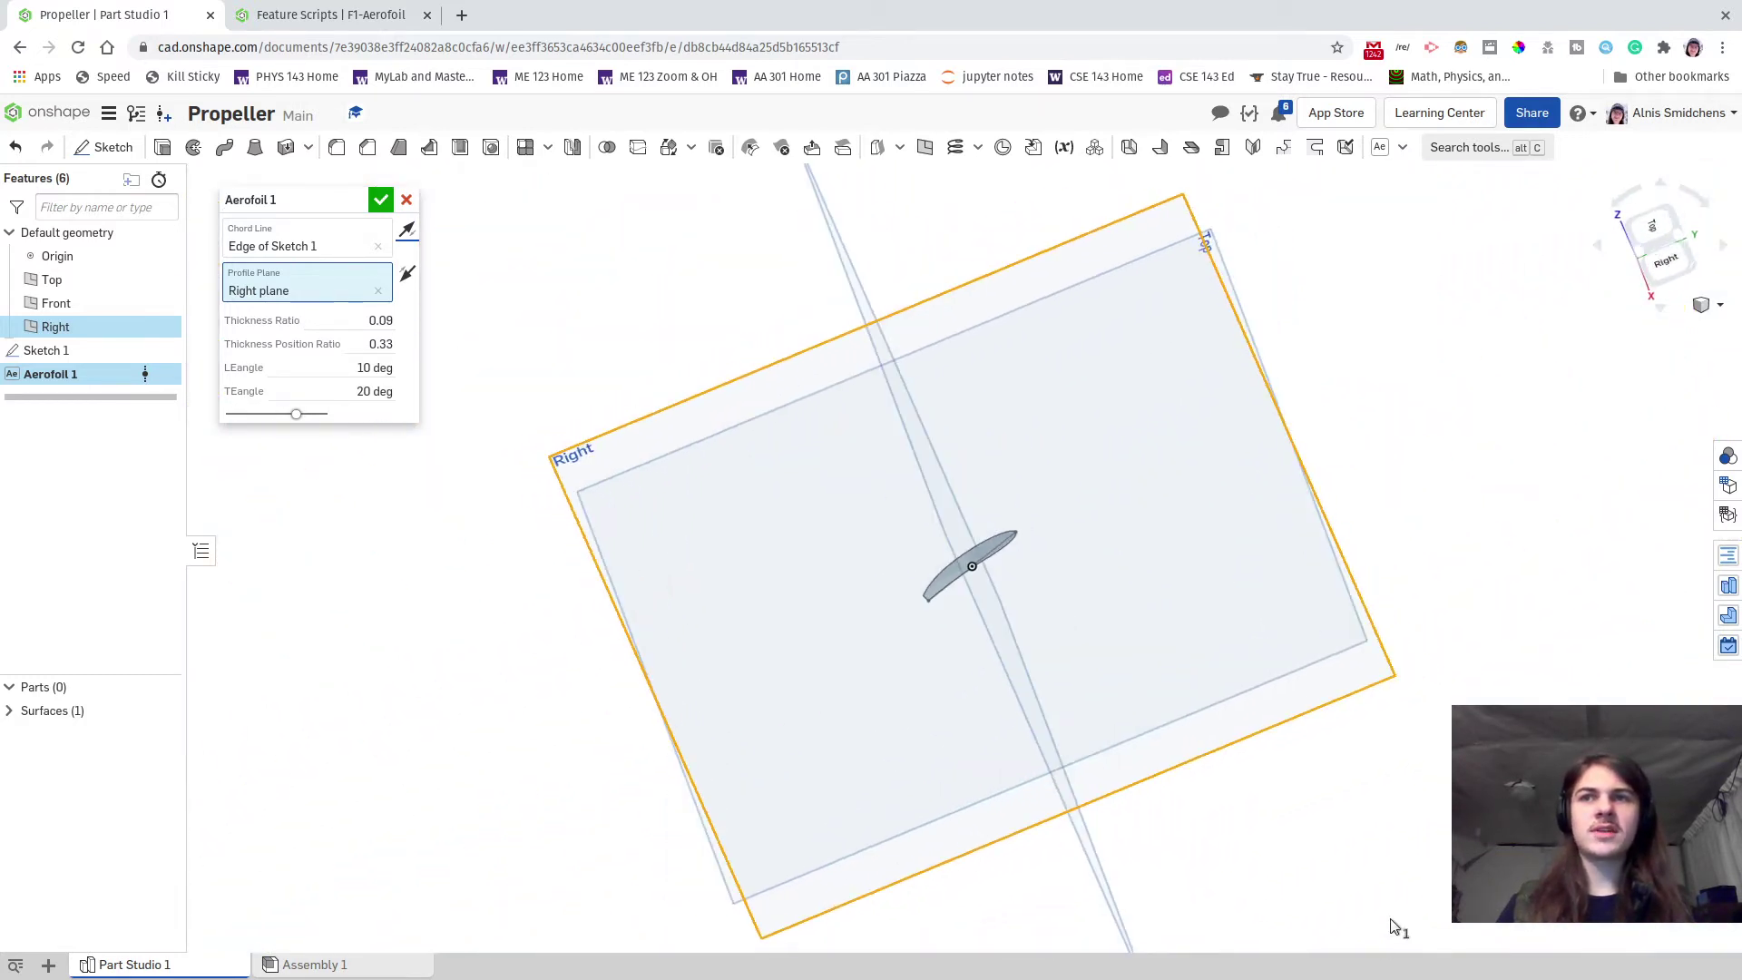
scroll(1071, 558, up, 2)
right_drag(984, 572, 905, 477)
click(407, 273)
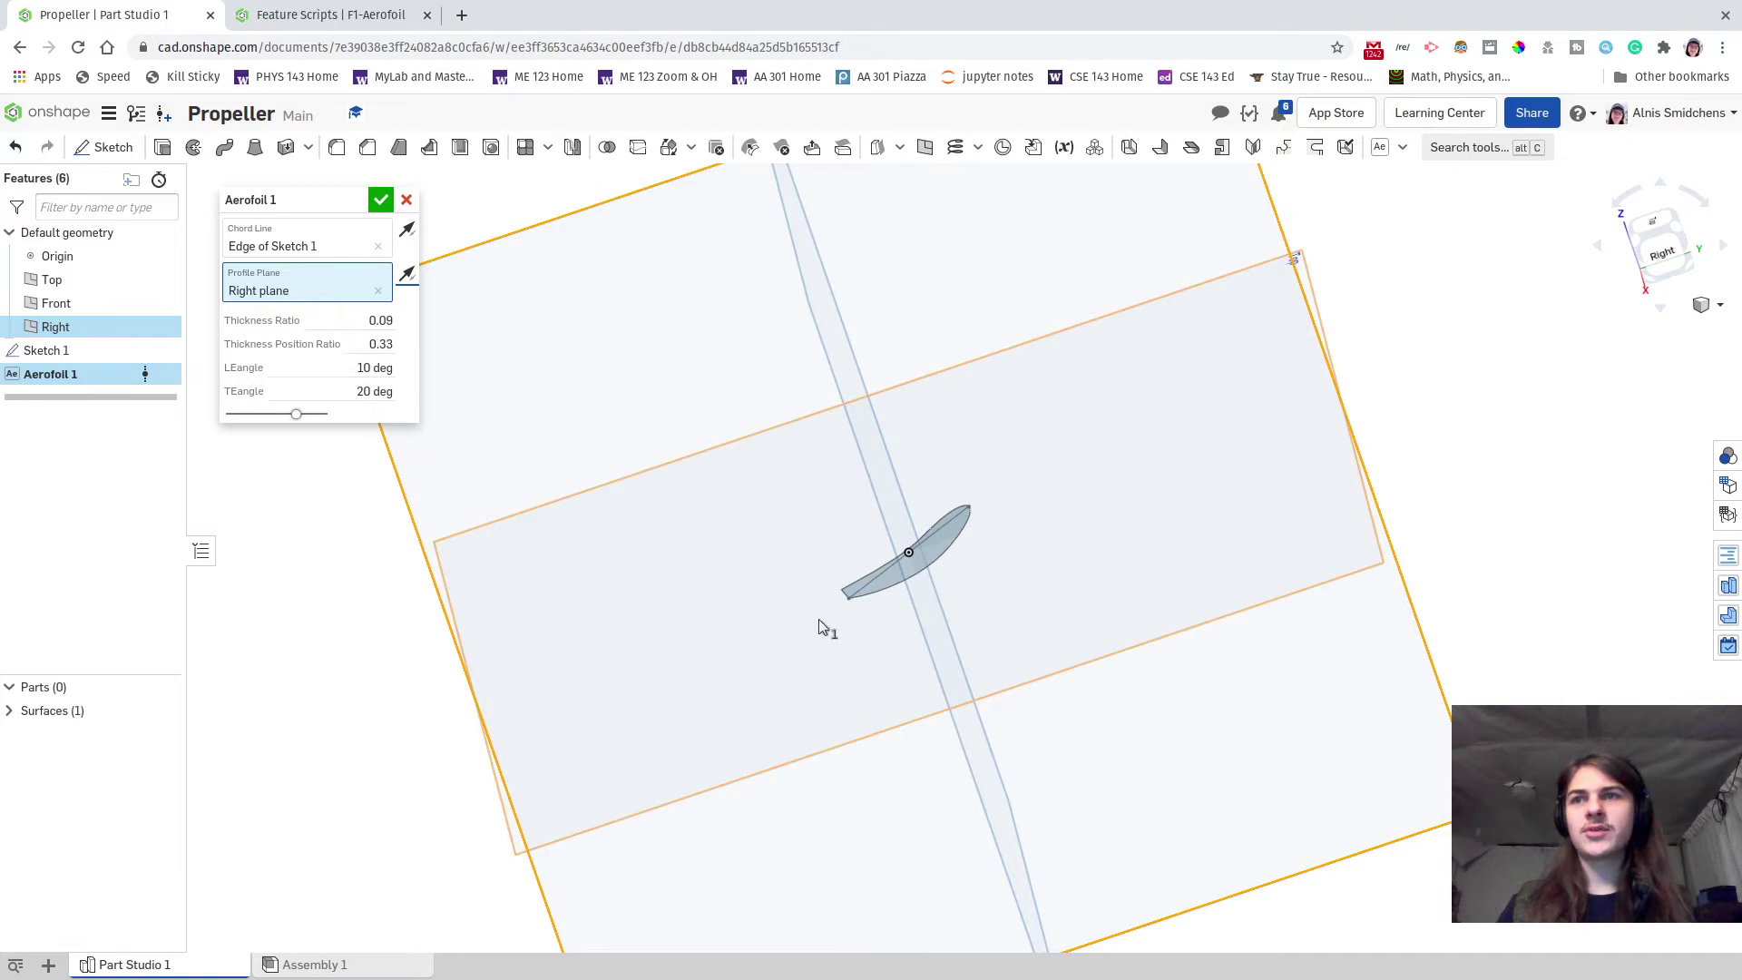
mouse_move(802, 707)
right_down()
mouse_move(778, 614)
mouse_move(820, 681)
right_up()
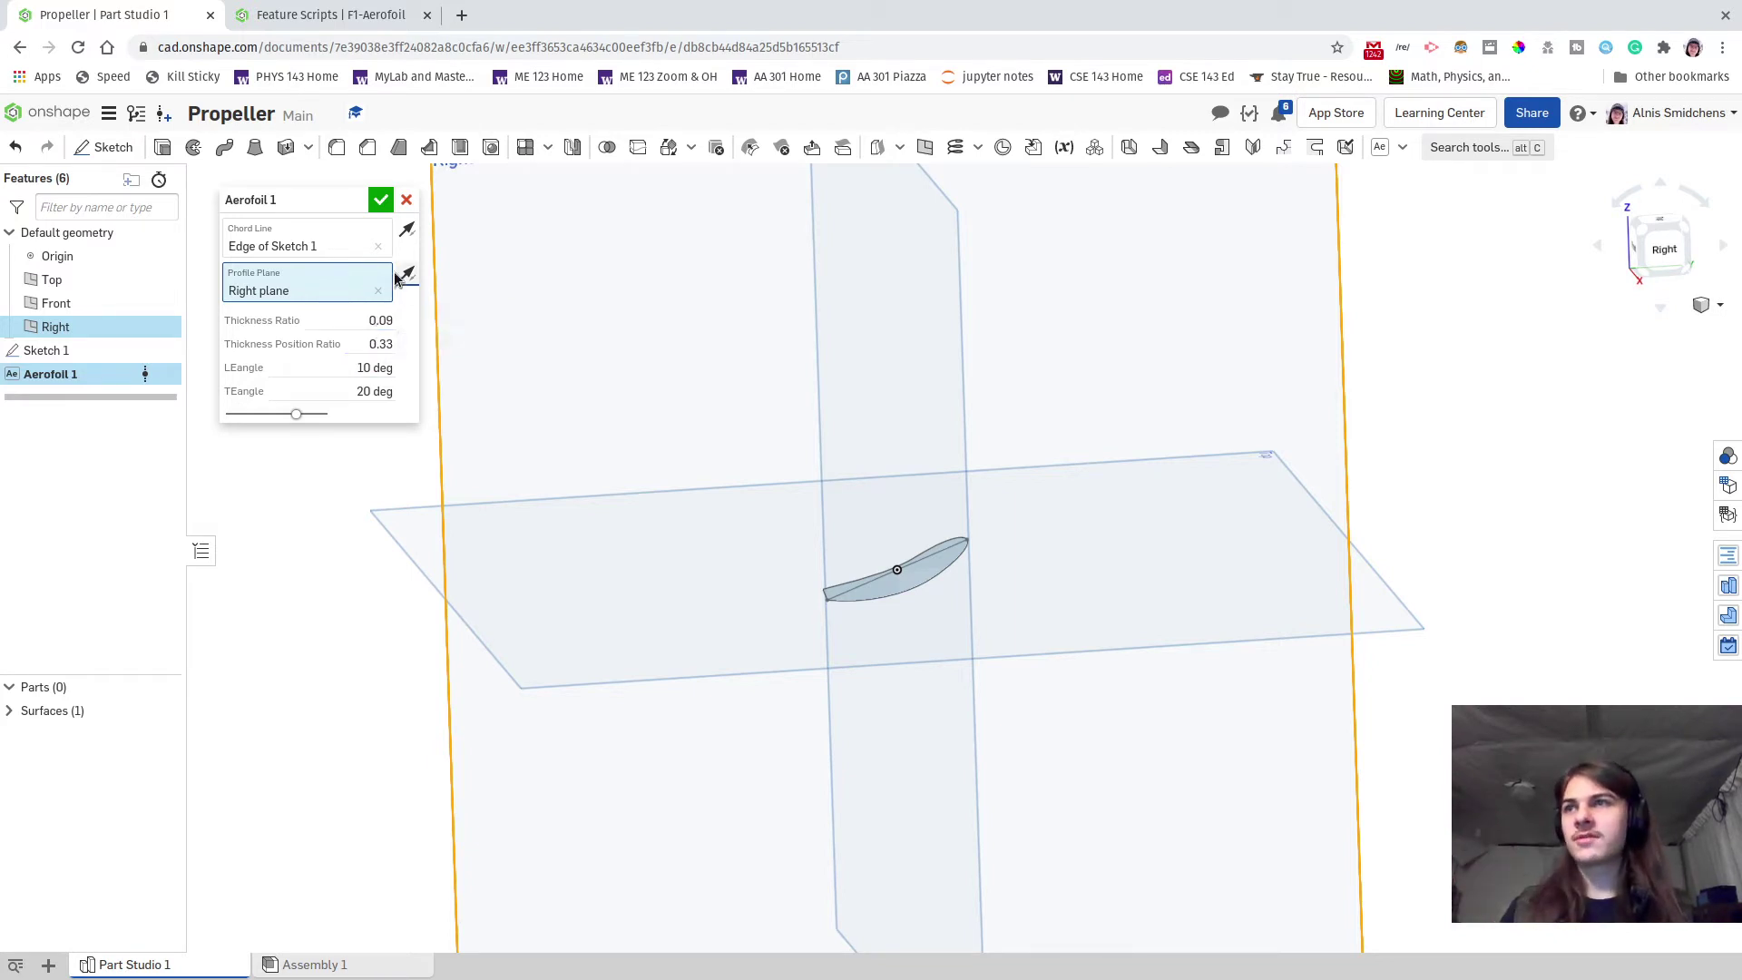
click(381, 200)
- Extrude the aerofoil face as a new solid with a blind depth of 7 in
scroll(933, 591, up, 3)
mouse_move(934, 591)
right_down()
mouse_move(925, 545)
mouse_move(900, 543)
mouse_move(856, 588)
mouse_move(762, 623)
mouse_move(759, 584)
mouse_move(816, 494)
mouse_move(845, 494)
right_up()
right_drag(681, 402, 614, 449)
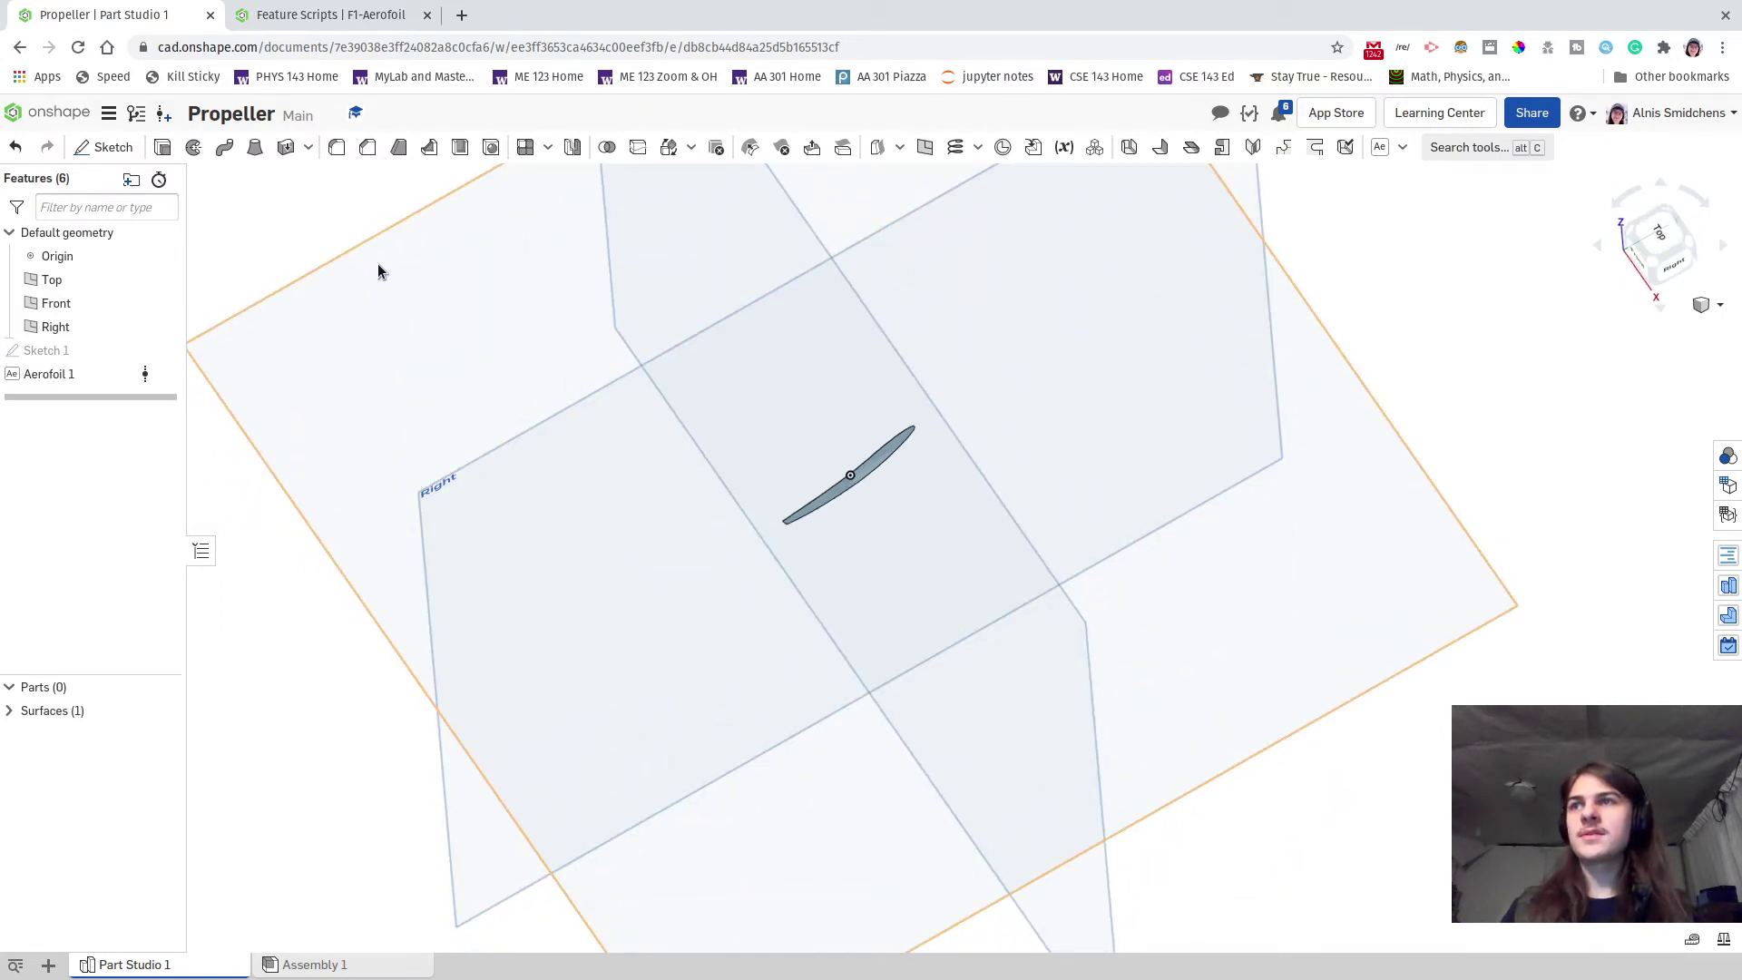
right_drag(509, 287, 426, 238)
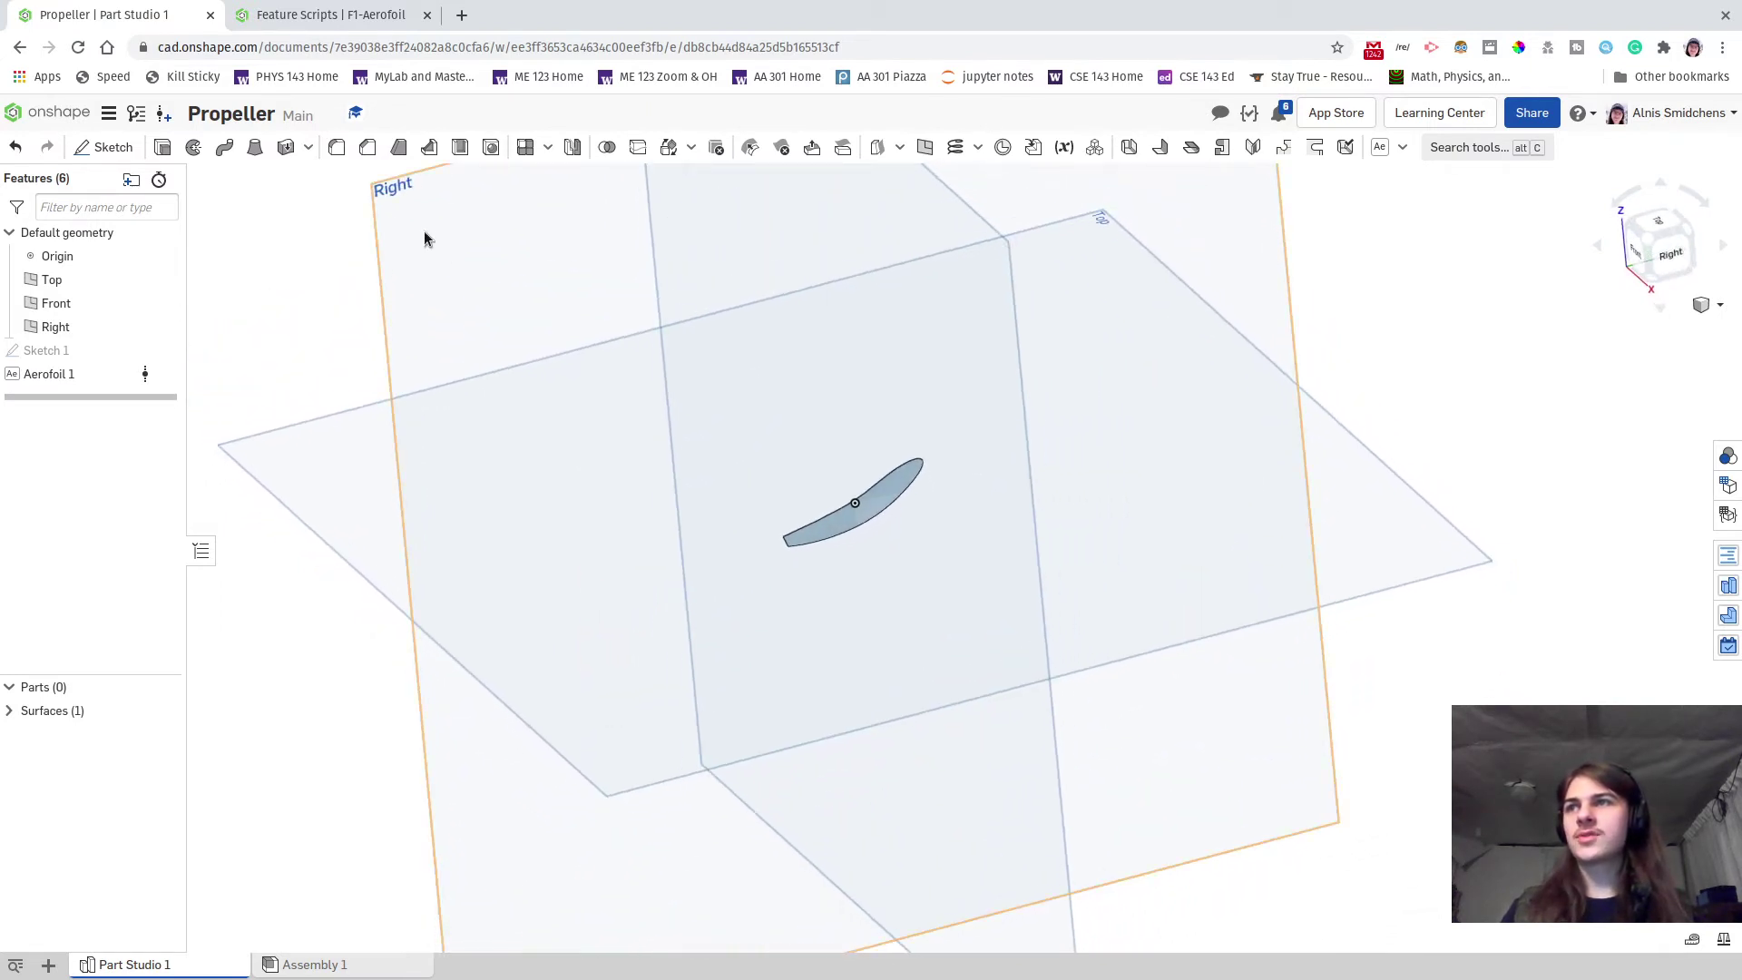
click(164, 147)
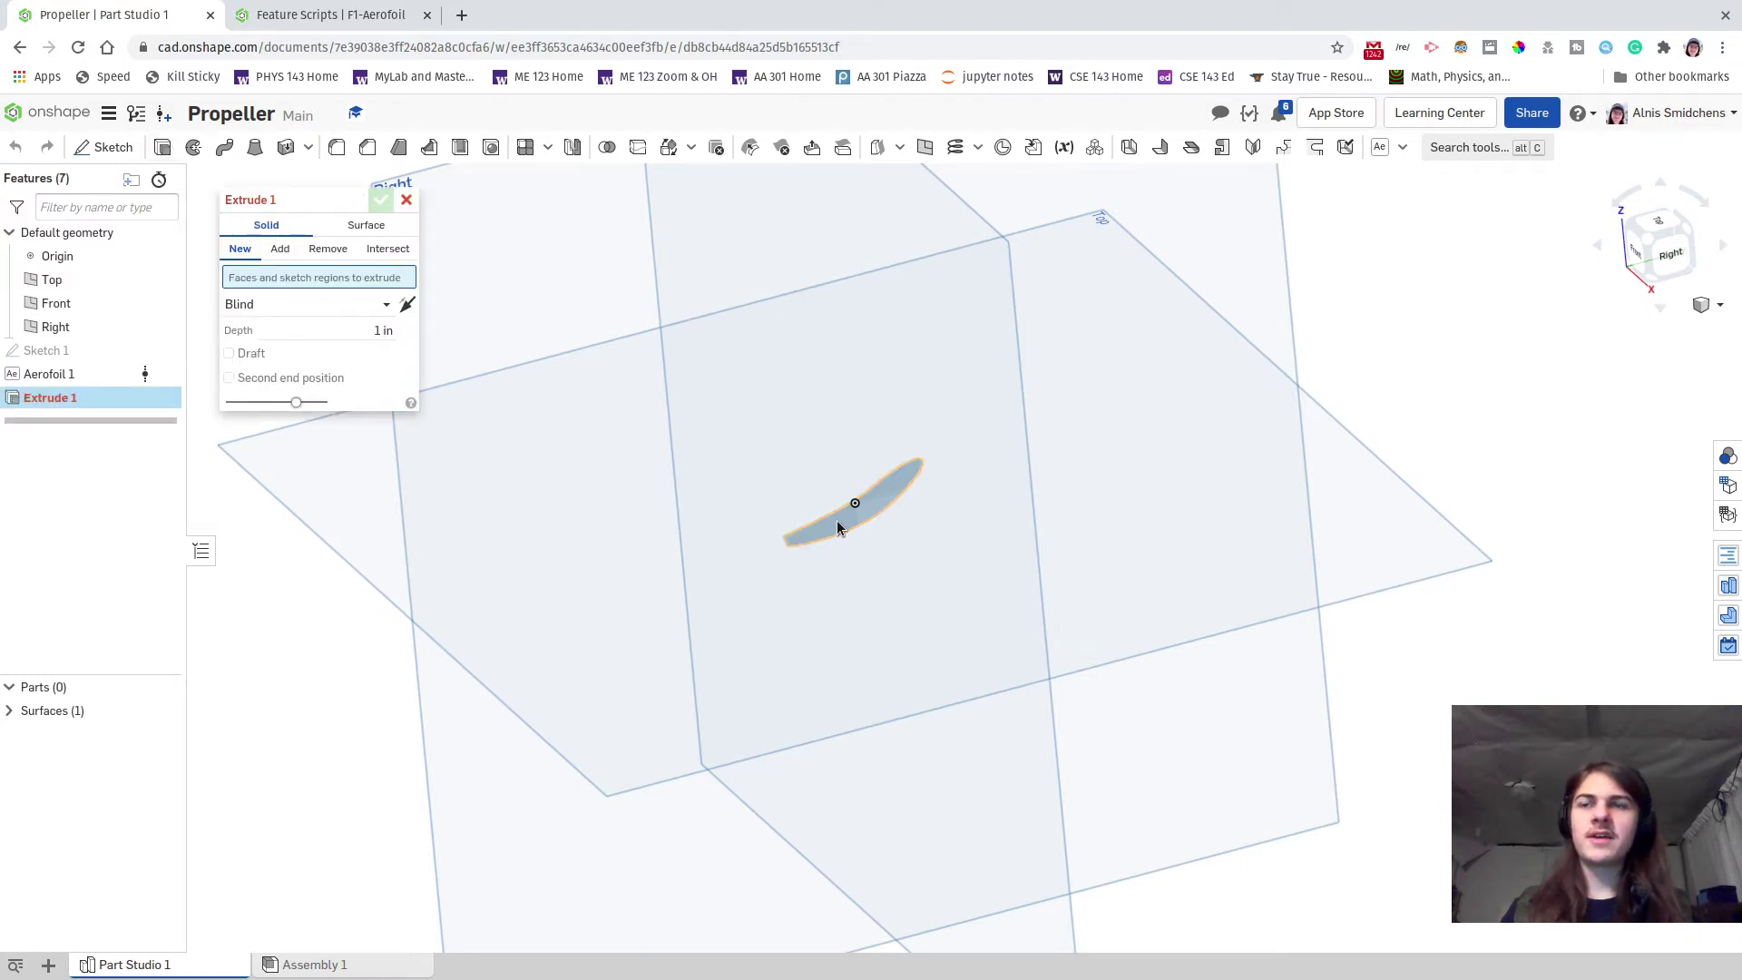
click(836, 520)
right_drag(837, 521, 709, 432)
drag(726, 486, 1252, 835)
right_drag(1207, 726, 971, 577)
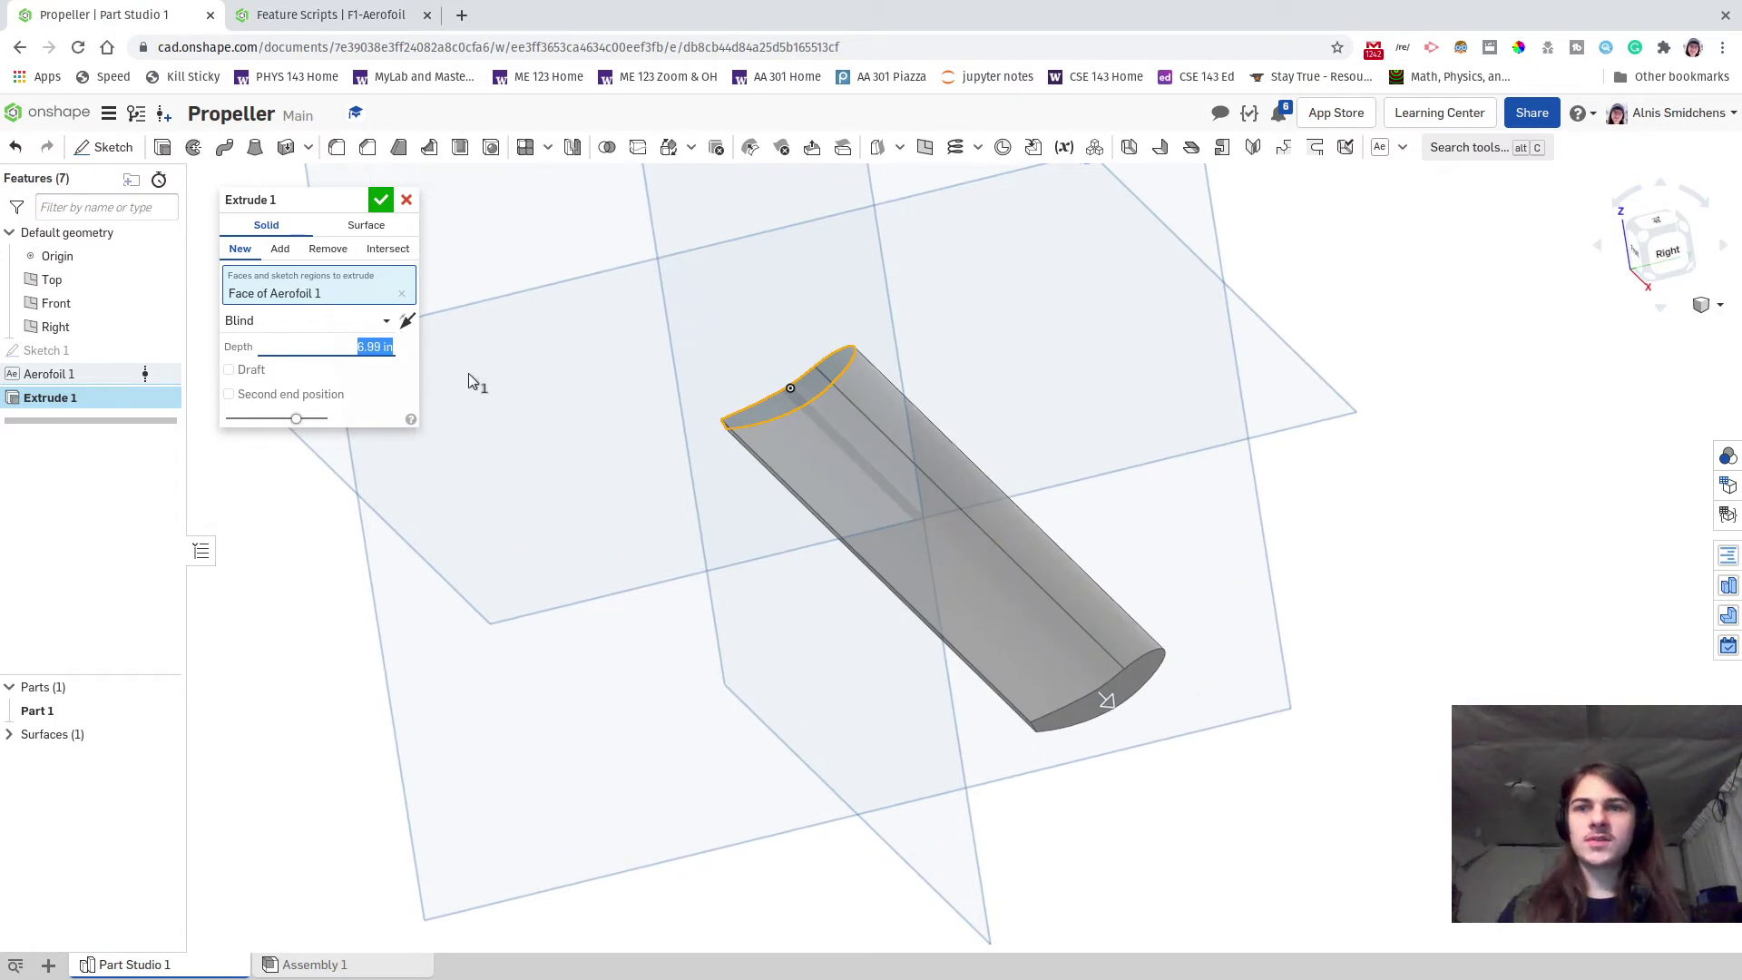
text(7)
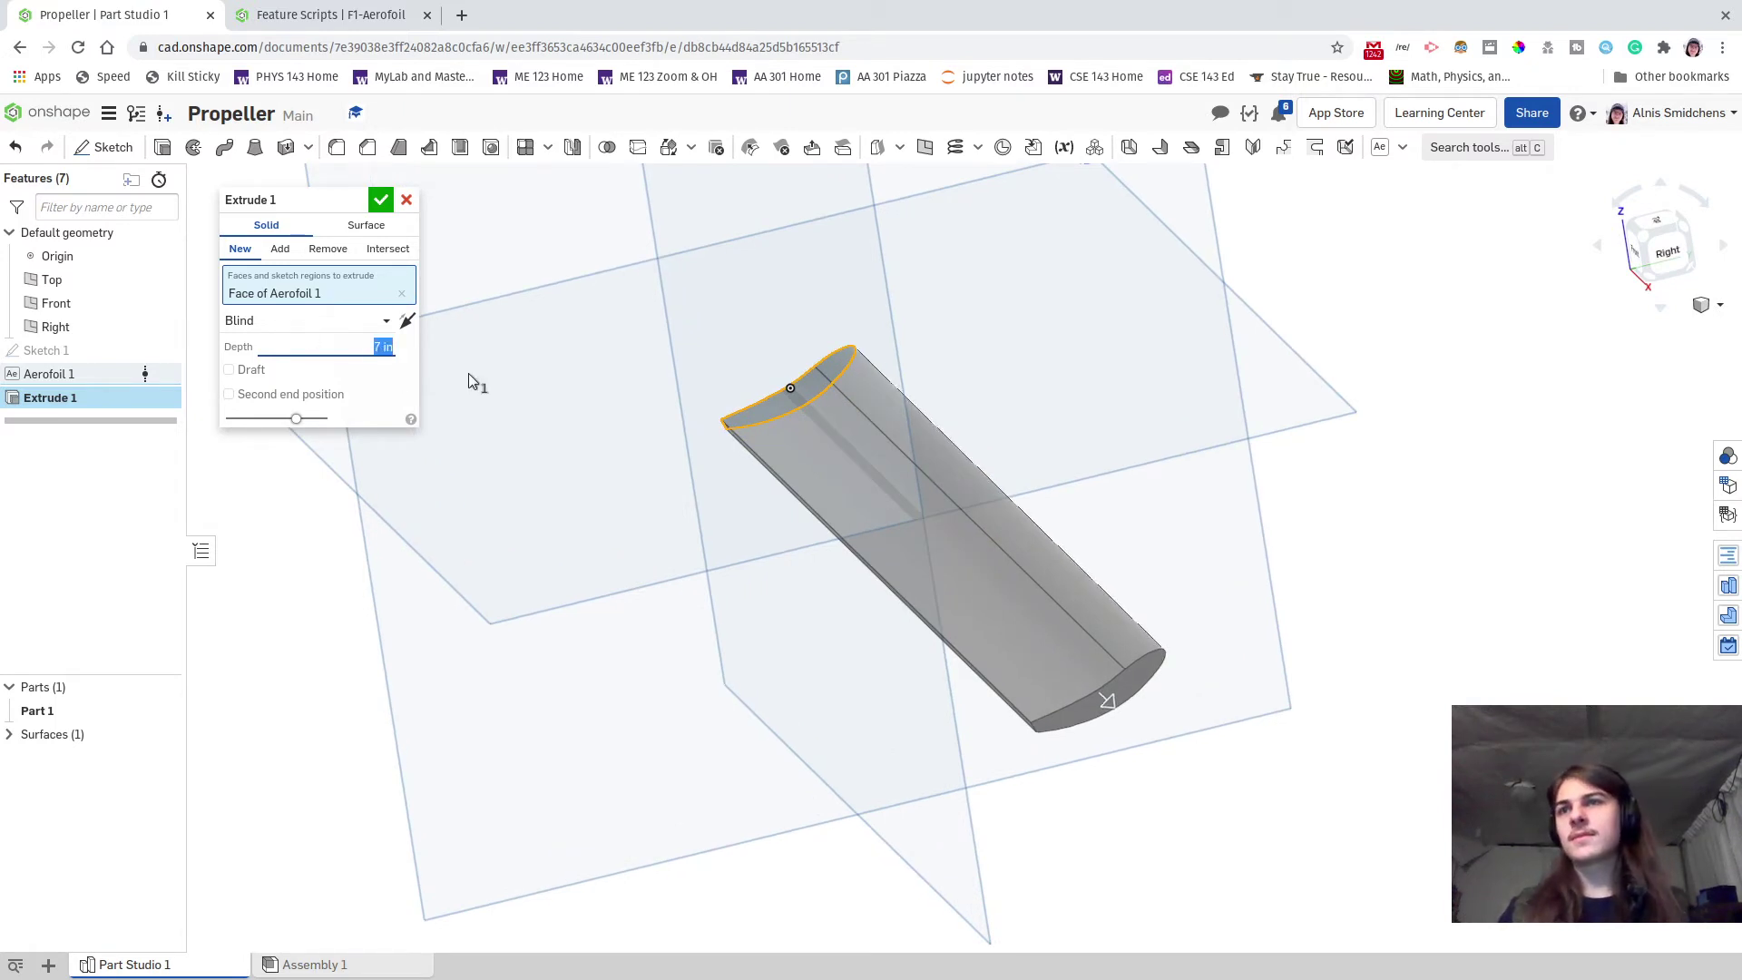
- Add a blind second end position of 0.5 in so the extruded blade starts offset outward from the aerofoil profile
right_drag(700, 396, 797, 434)
scroll(851, 581, up, 5)
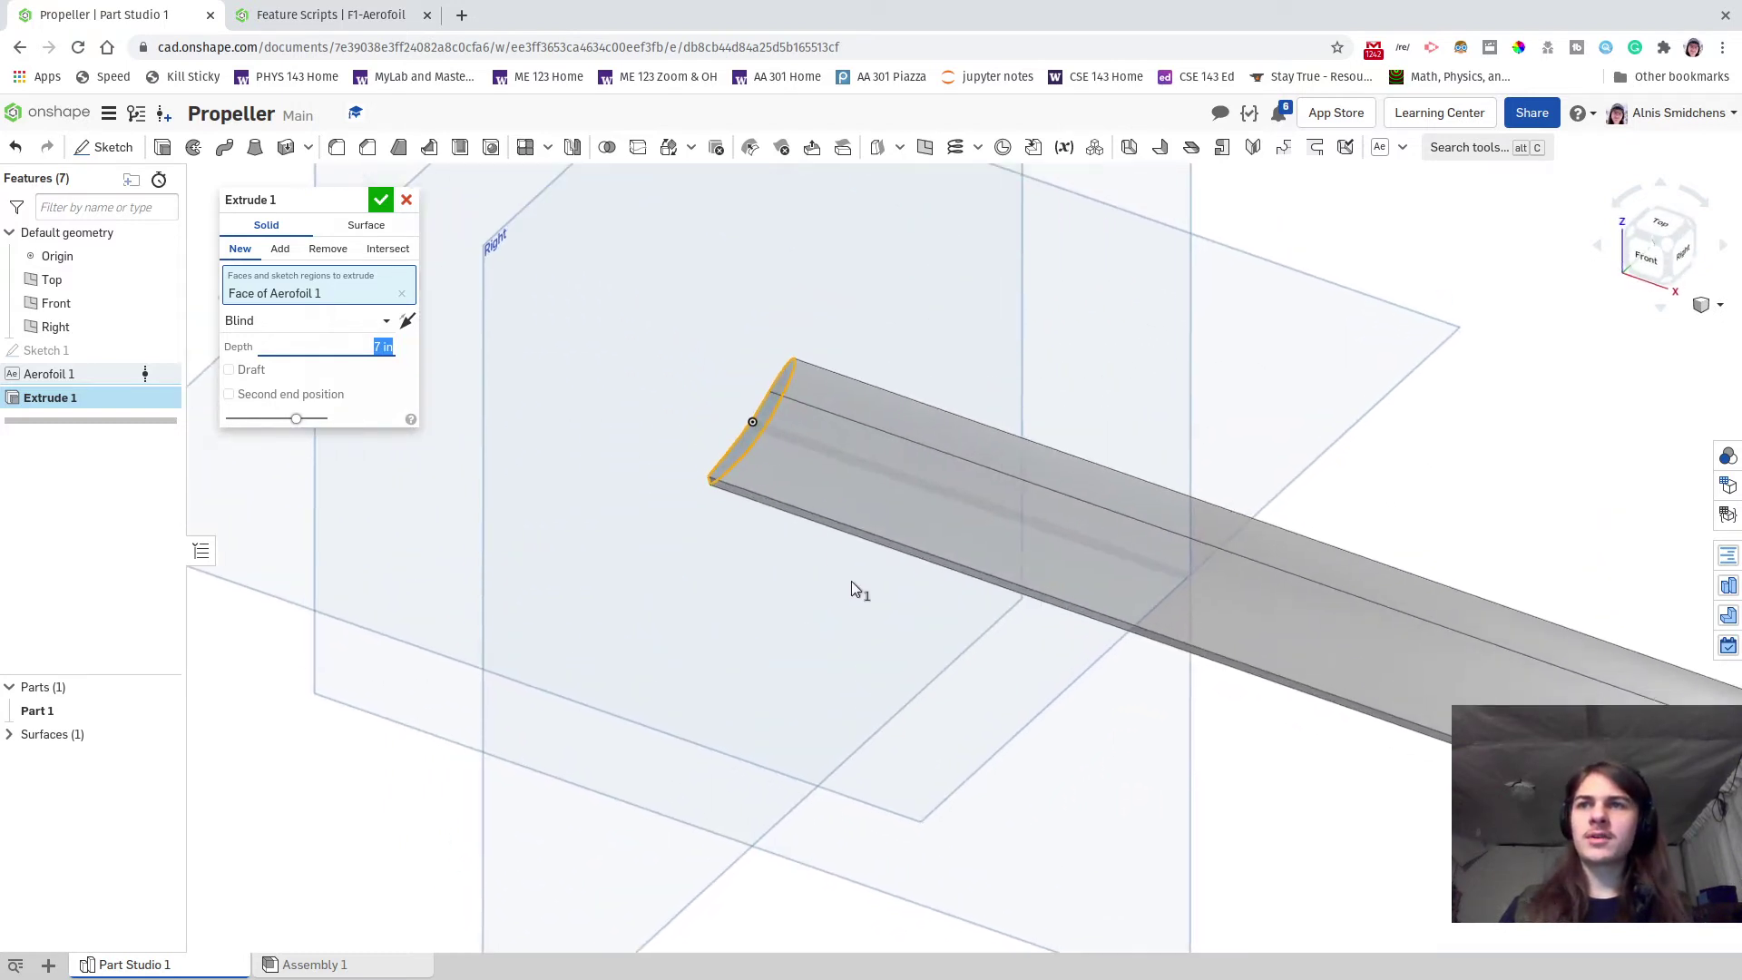
scroll(856, 565, down, 1)
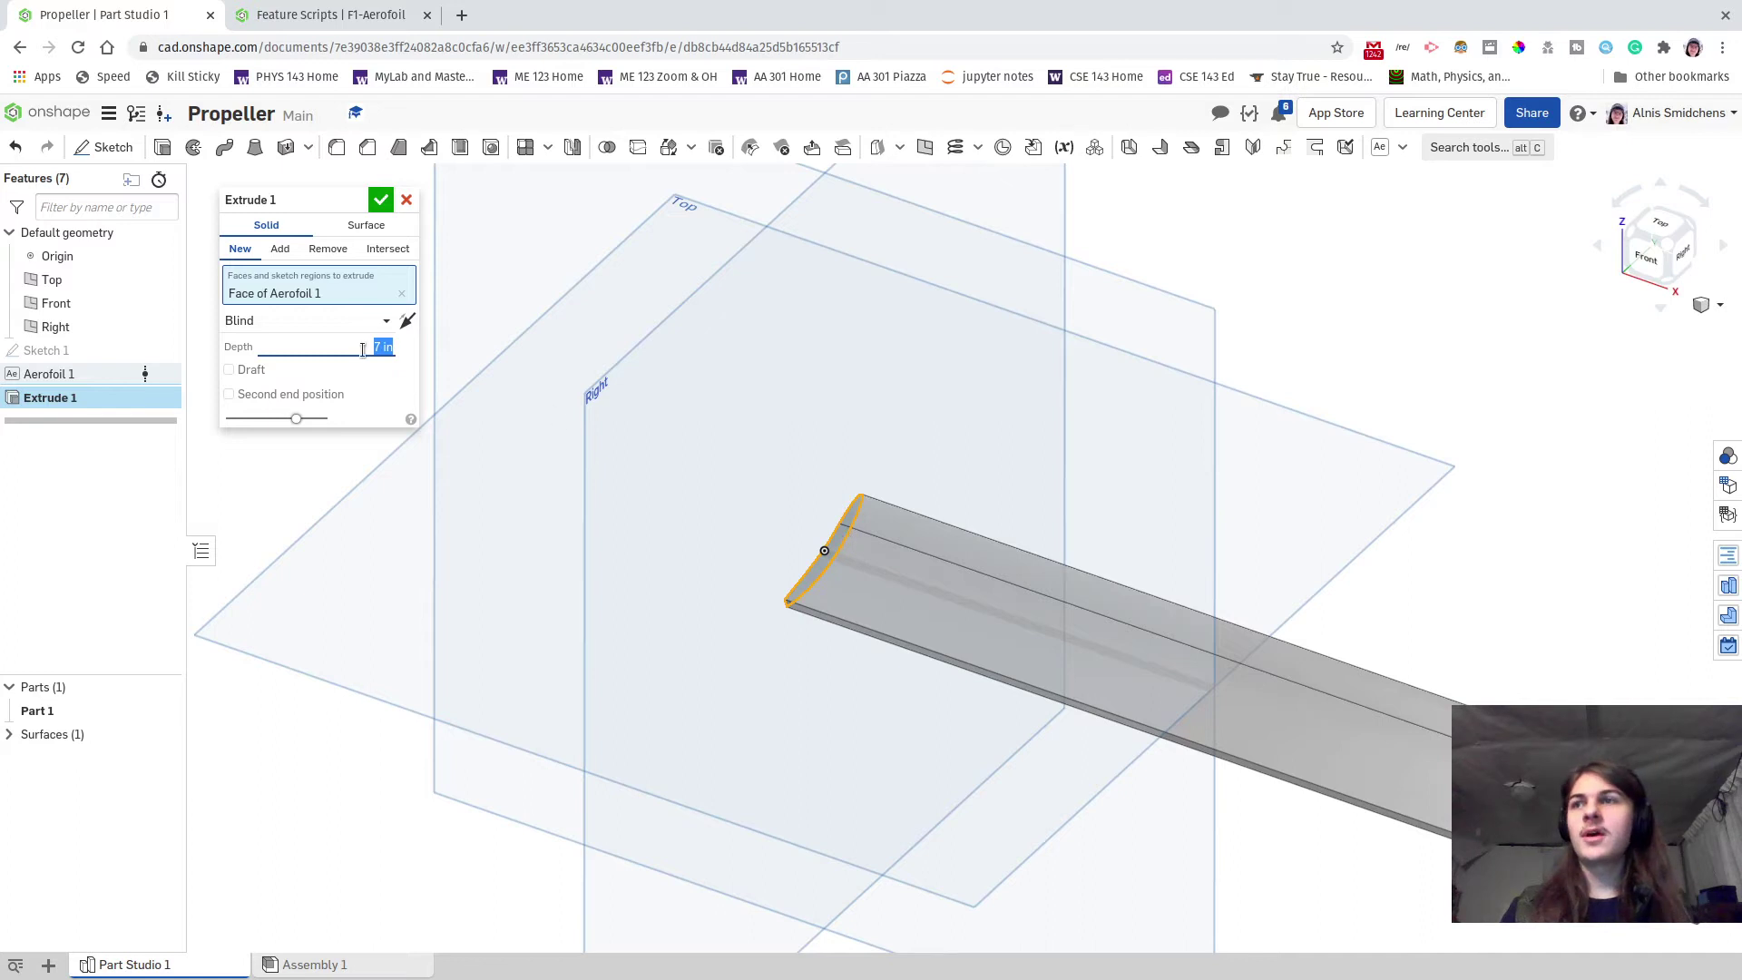
click(302, 394)
drag(648, 513, 907, 590)
right_drag(920, 588, 778, 549)
text(0.5)
key(Return)
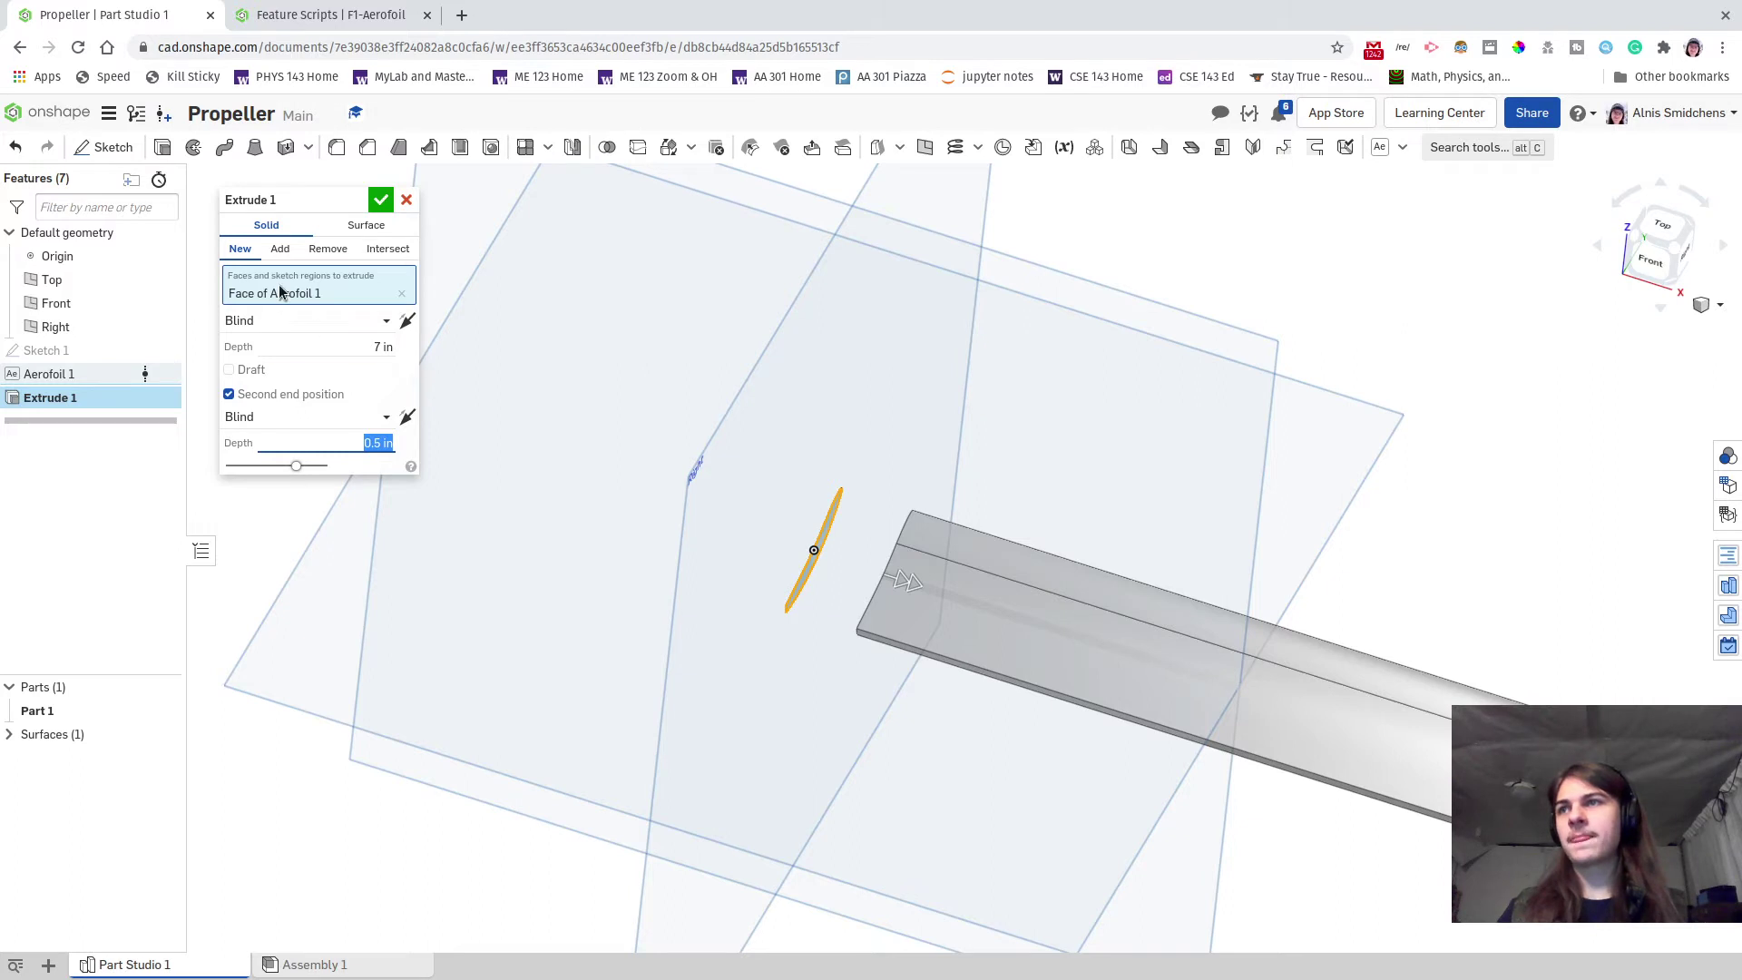
click(381, 199)
- Delete the narrow trailing-edge face of the blade with the Heal option to get a sharp edge
right_drag(1179, 662, 1043, 599)
scroll(1044, 599, up, 5)
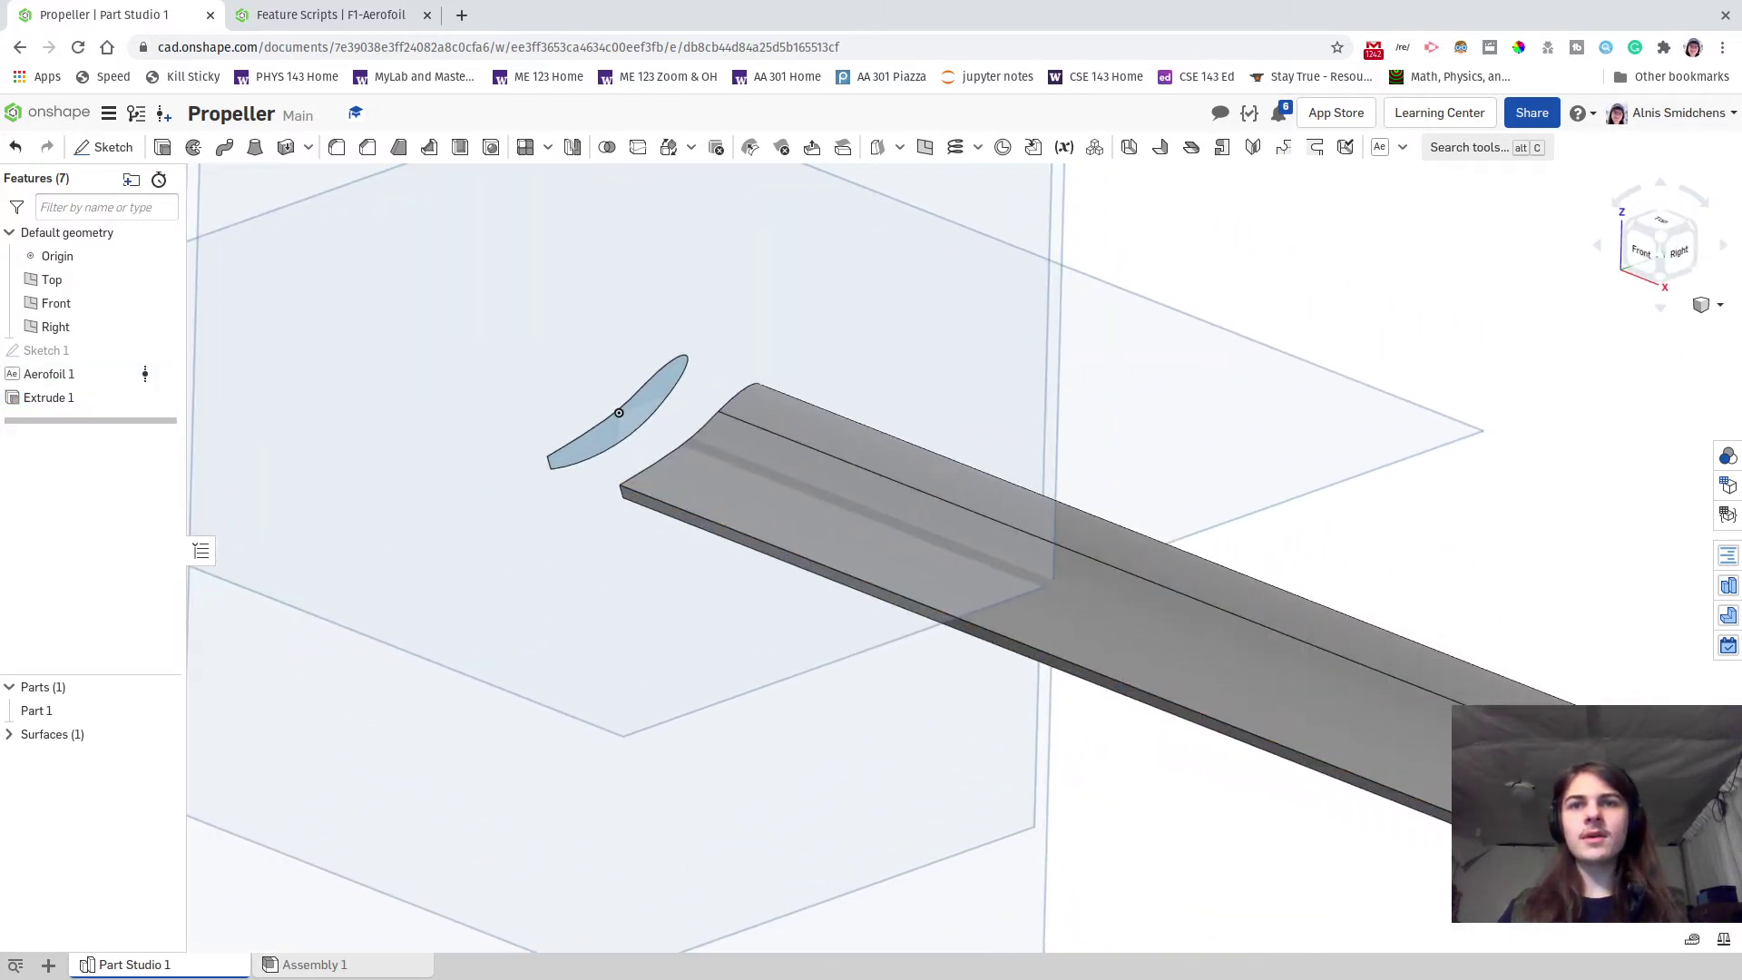
scroll(1397, 848, up, 1)
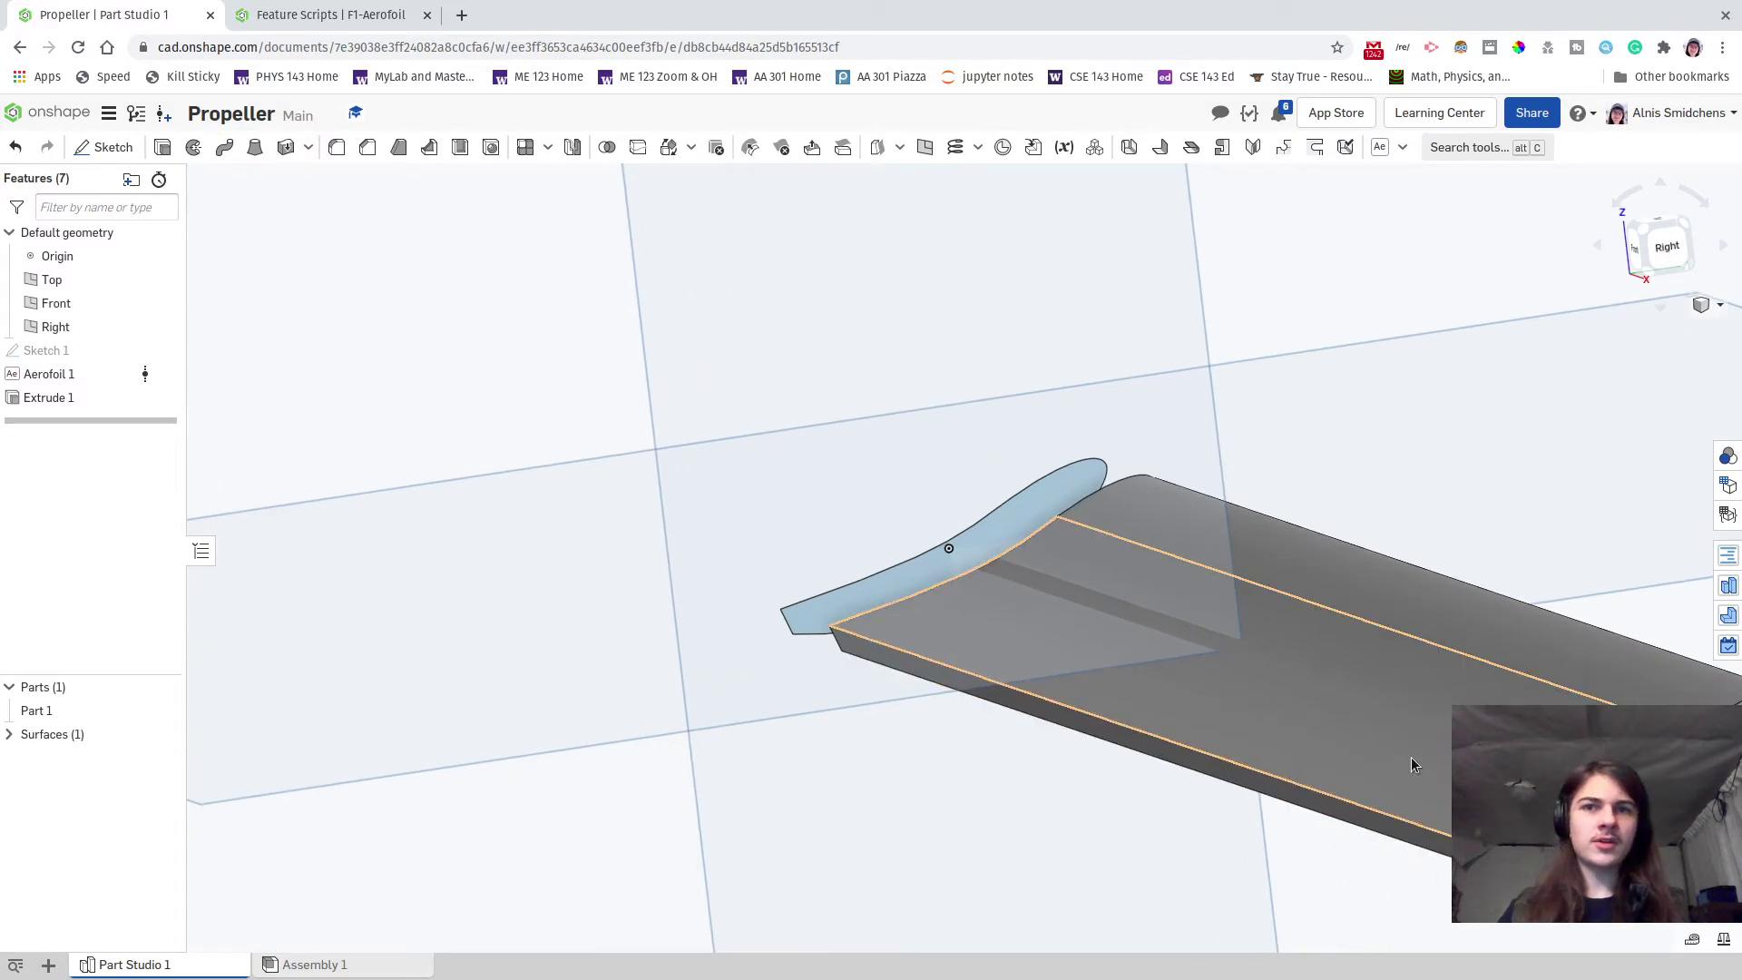
click(782, 148)
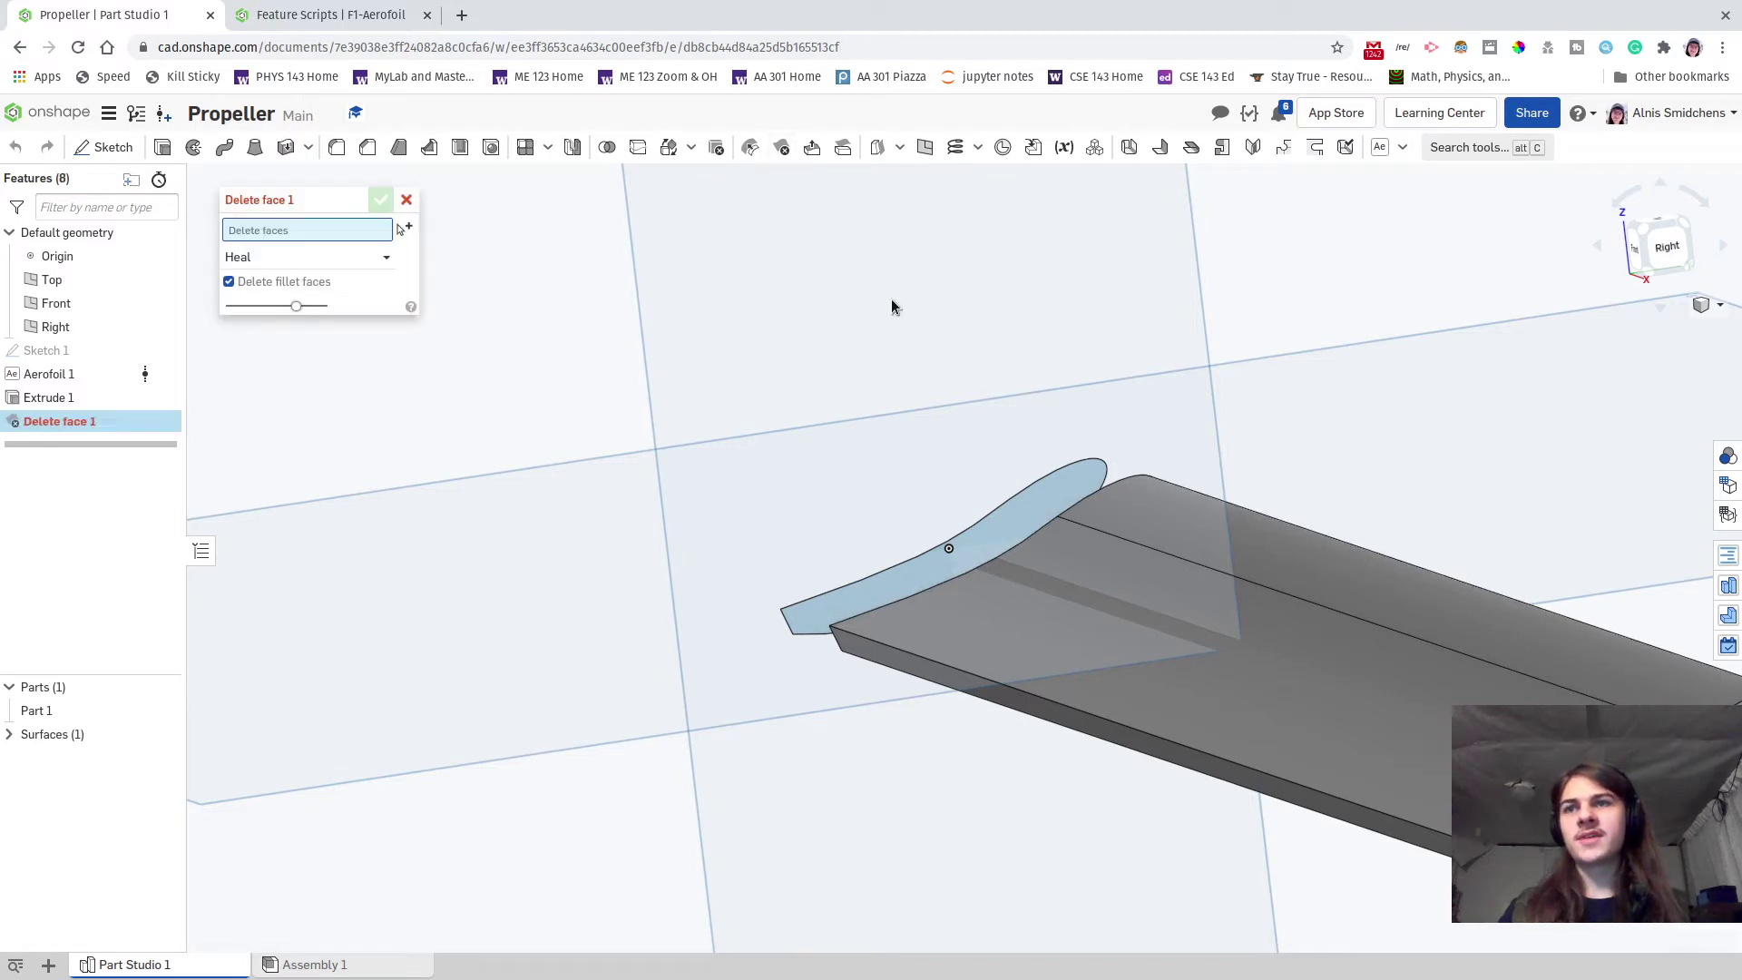
click(1135, 734)
middle_drag(1135, 736, 969, 612)
click(381, 201)
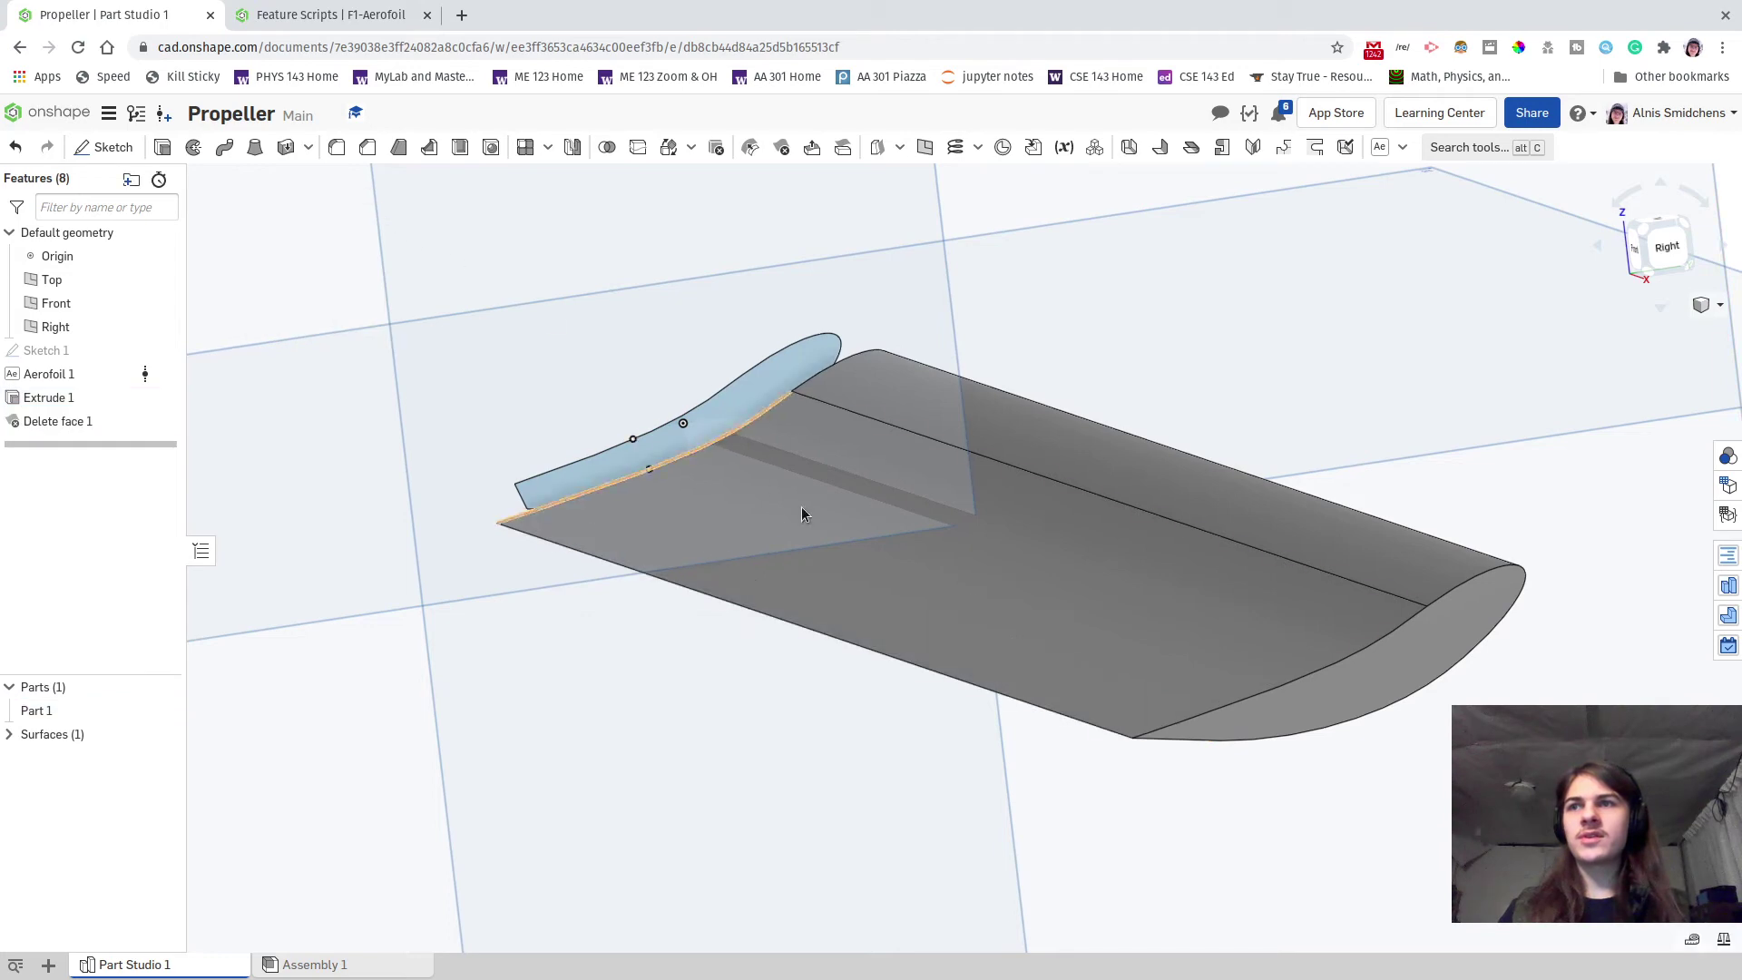
scroll(1228, 695, up, 5)
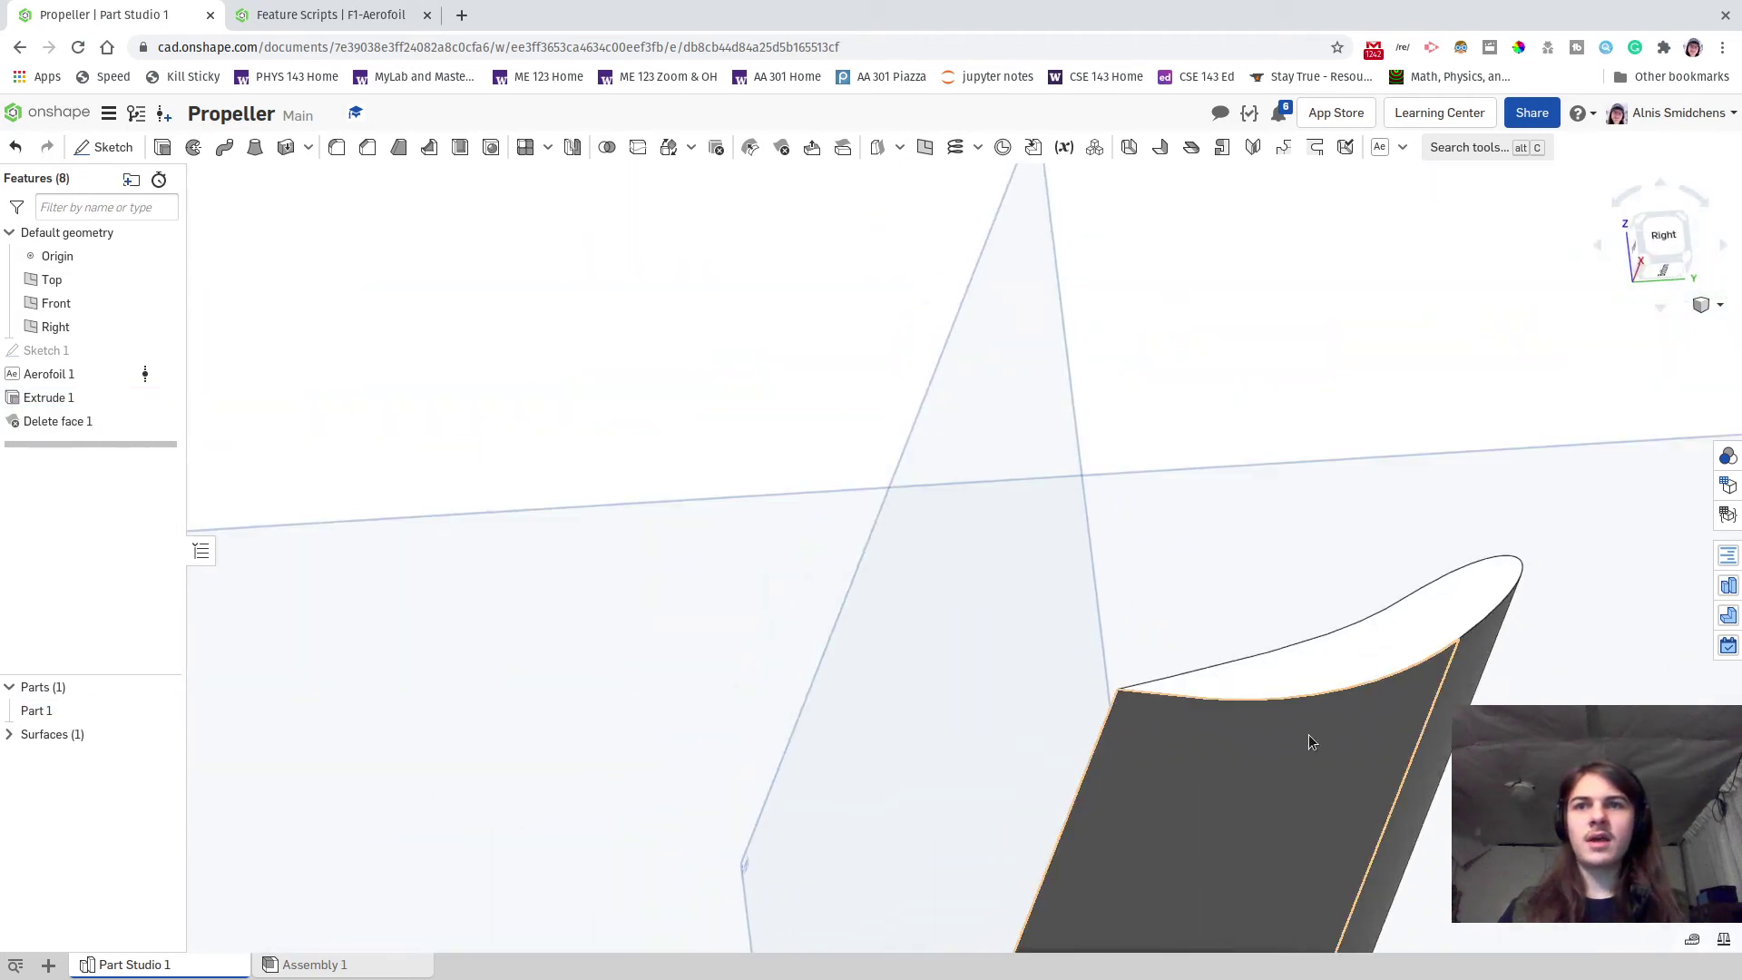
right_drag(1027, 696, 1043, 634)
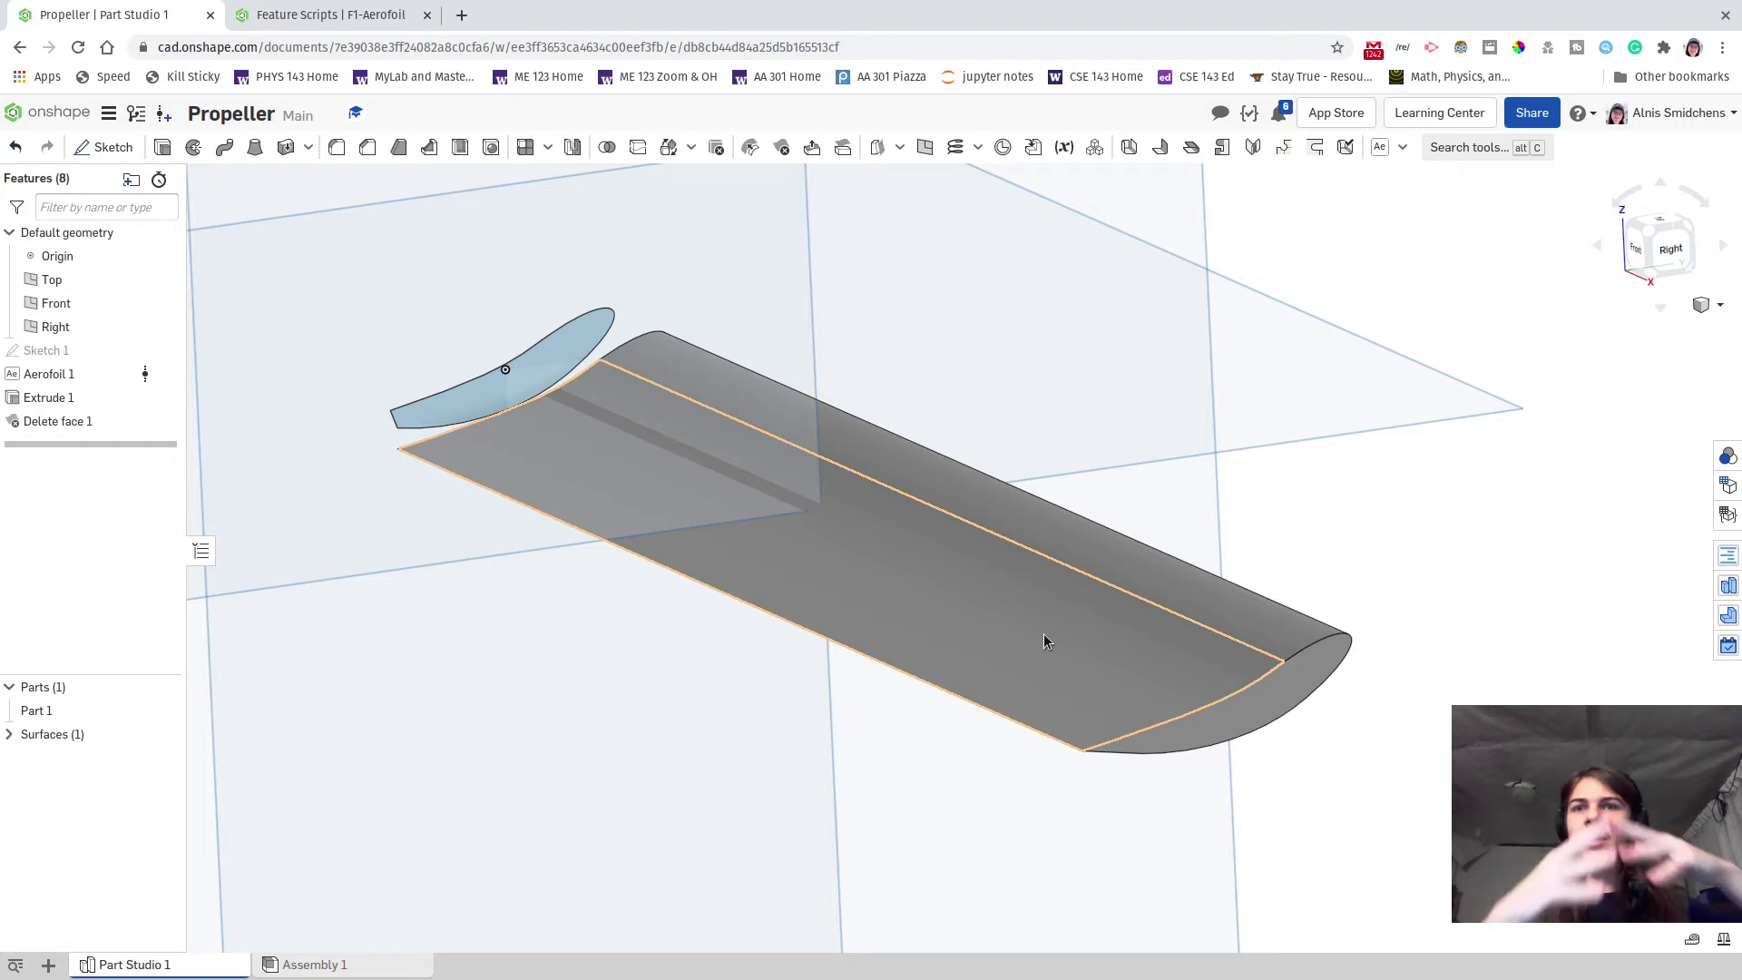
right_drag(776, 621, 809, 631)
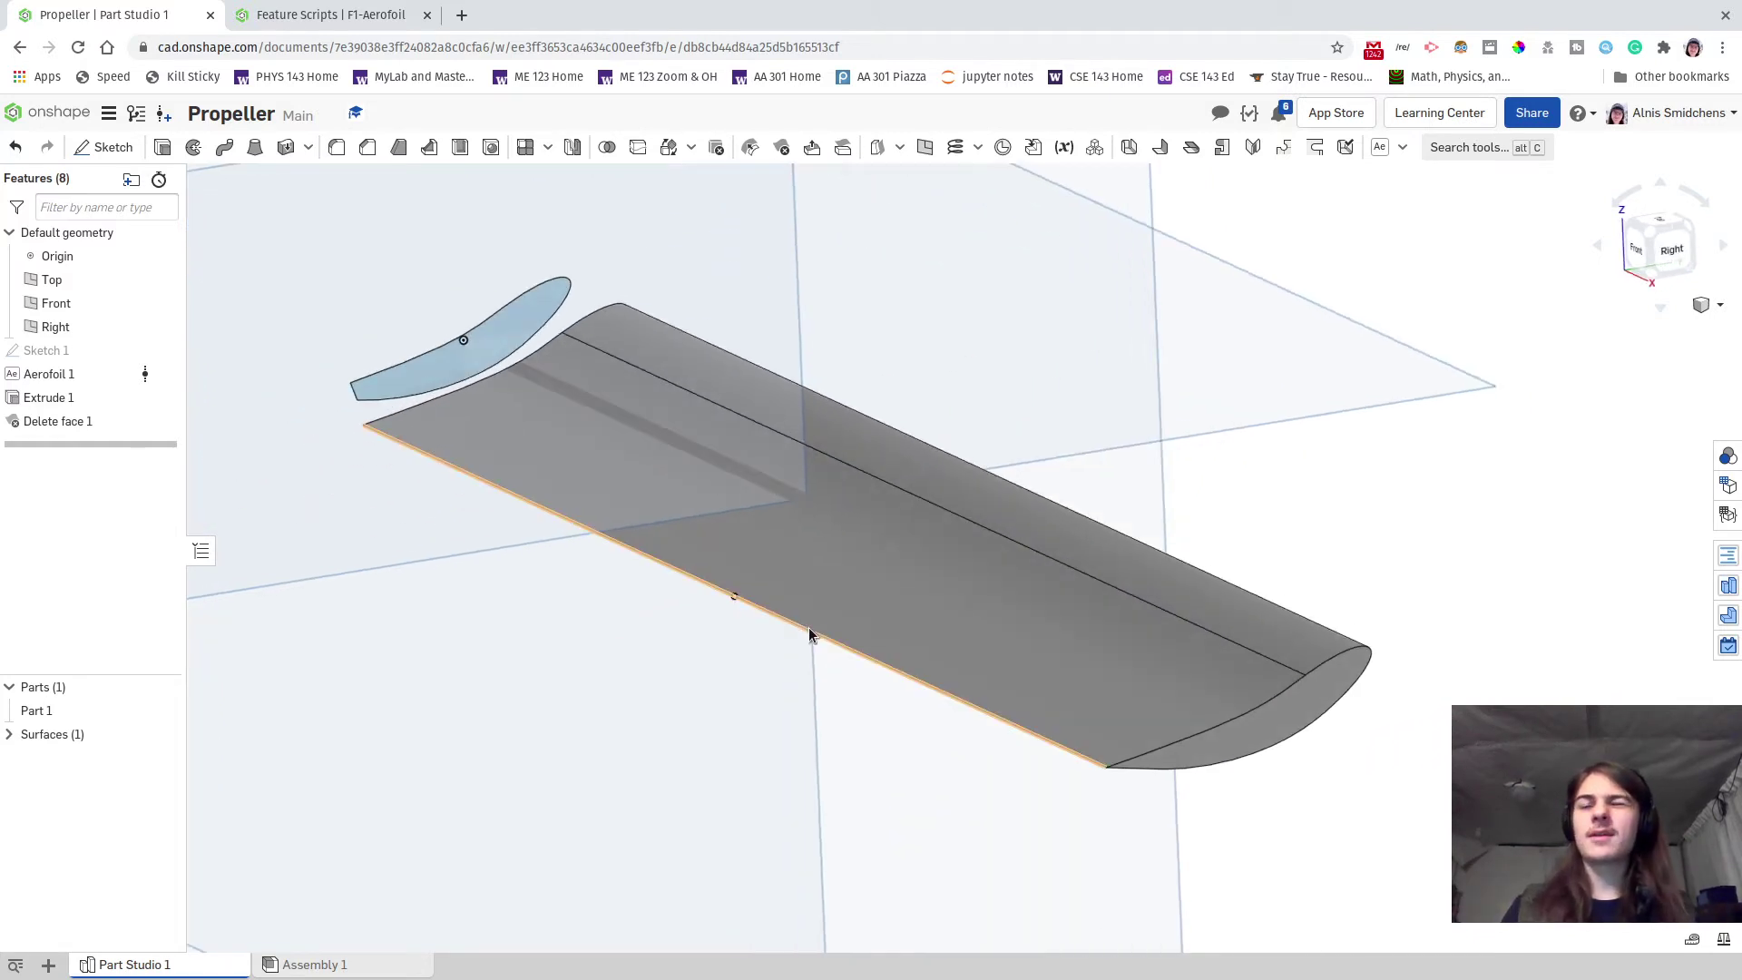
- Start a new sketch on the Front plane
scroll(791, 634, up, 3)
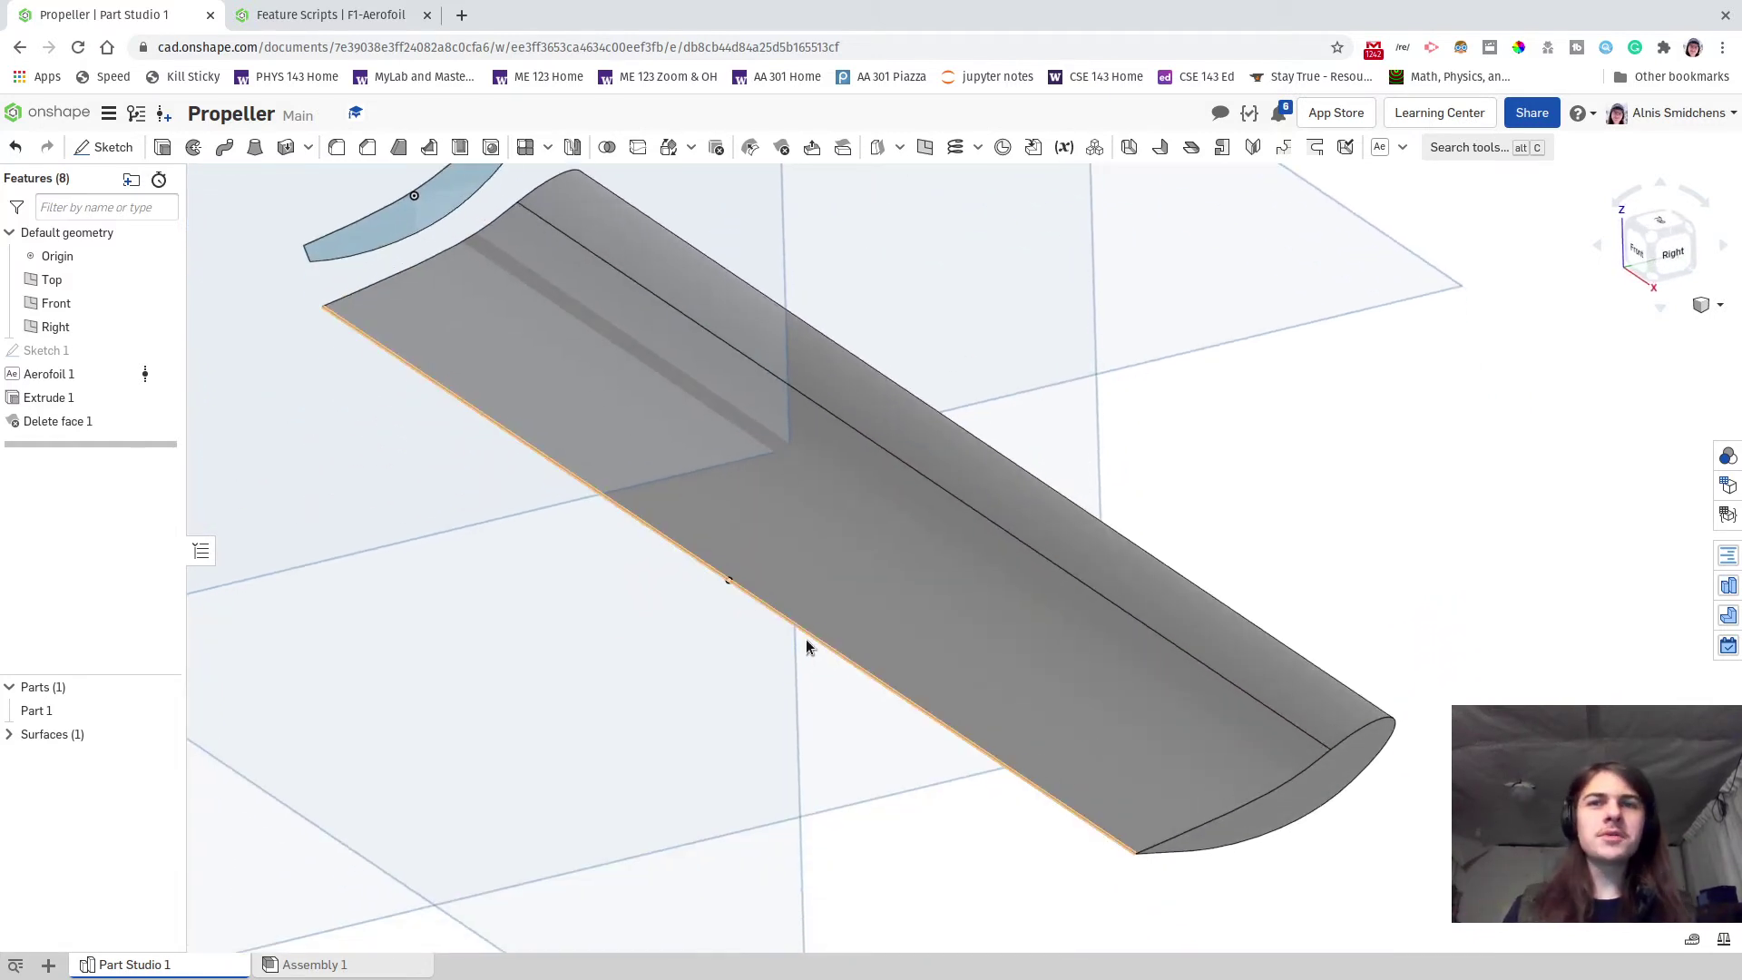
right_drag(803, 640, 978, 624)
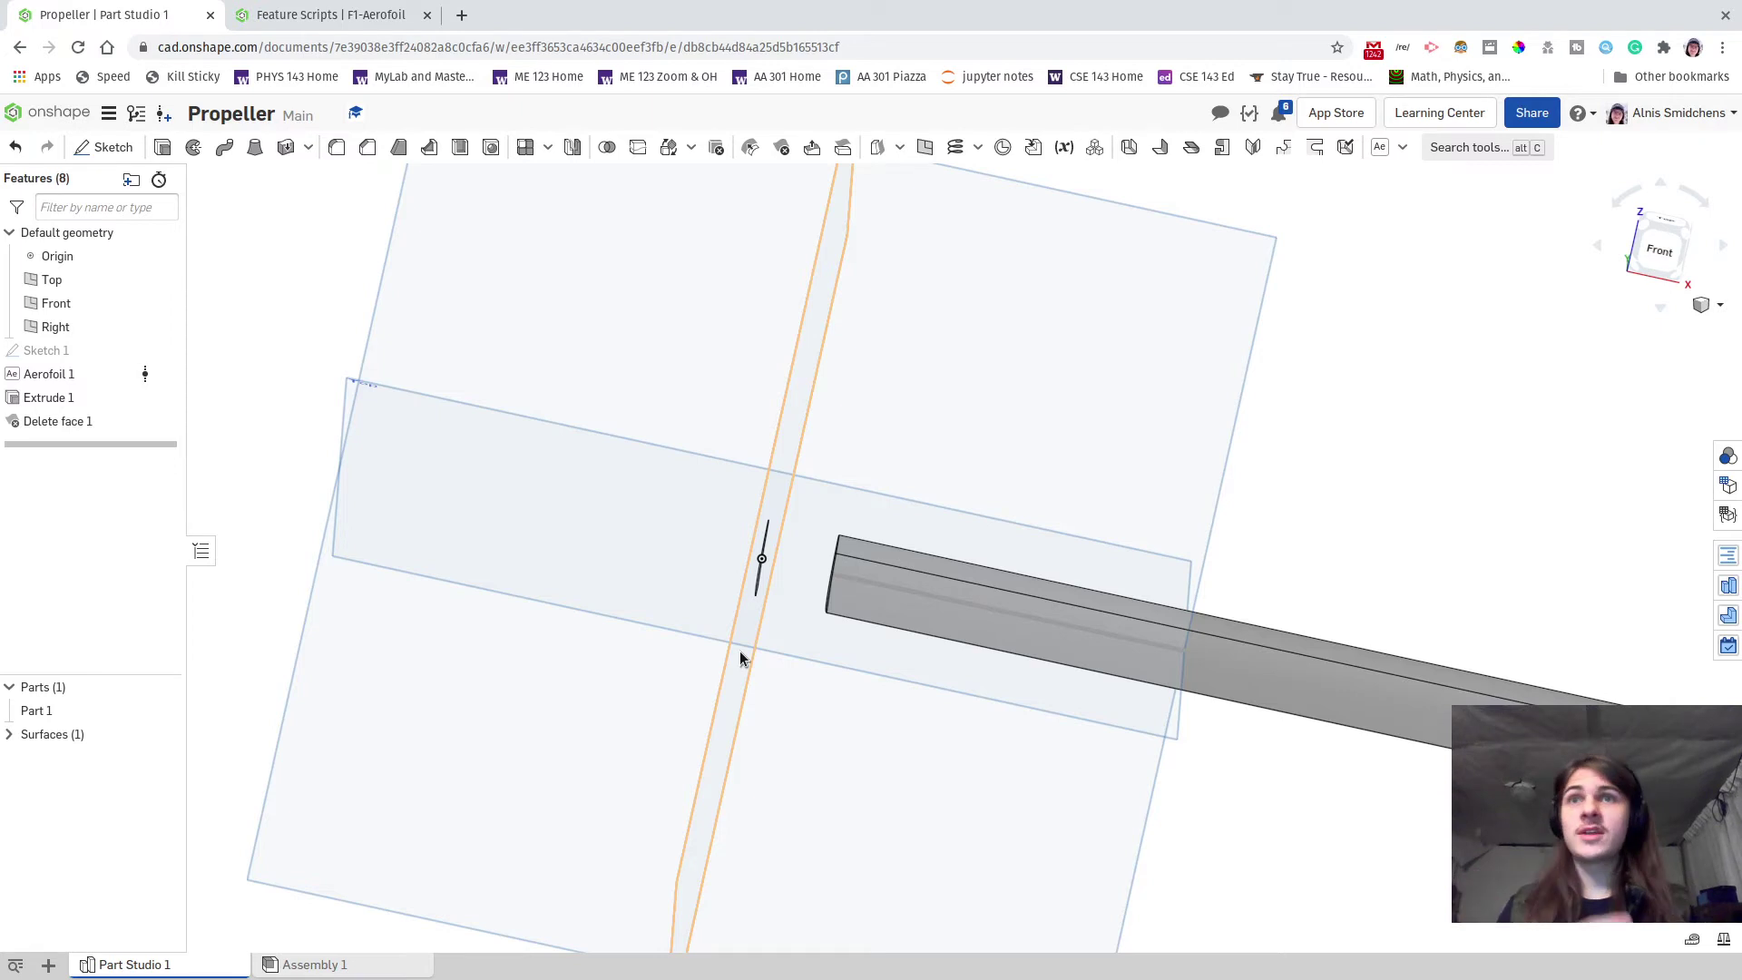
middle_drag(937, 556, 938, 677)
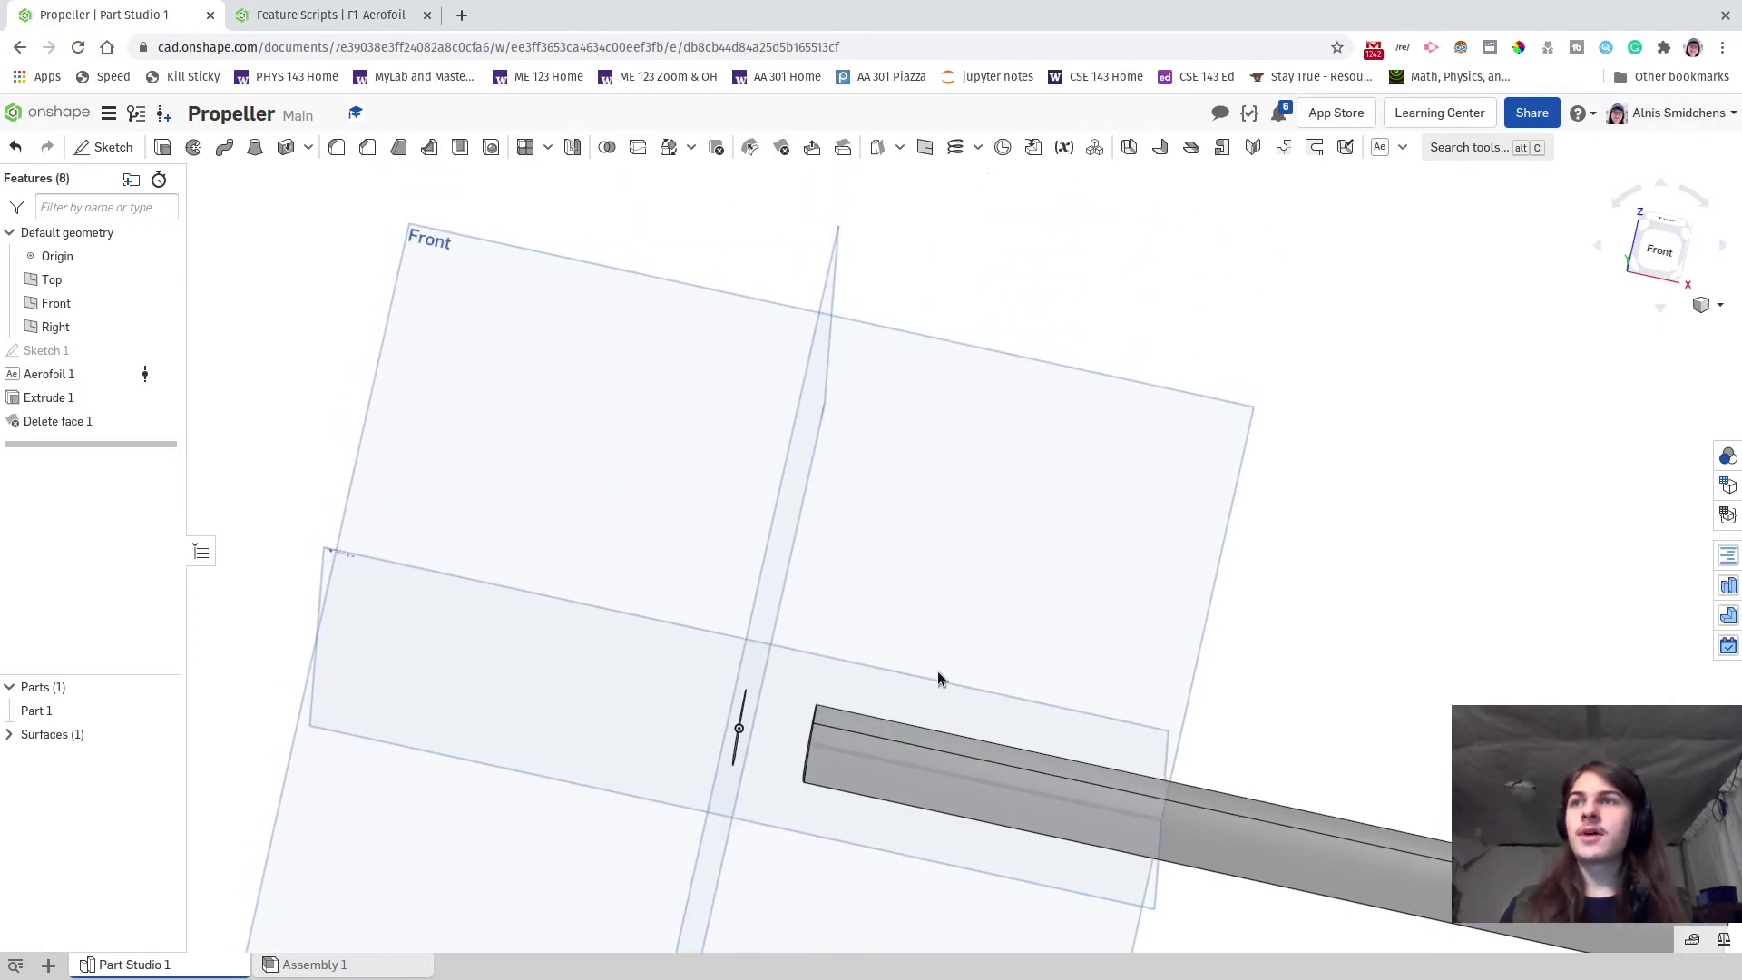
click(947, 451)
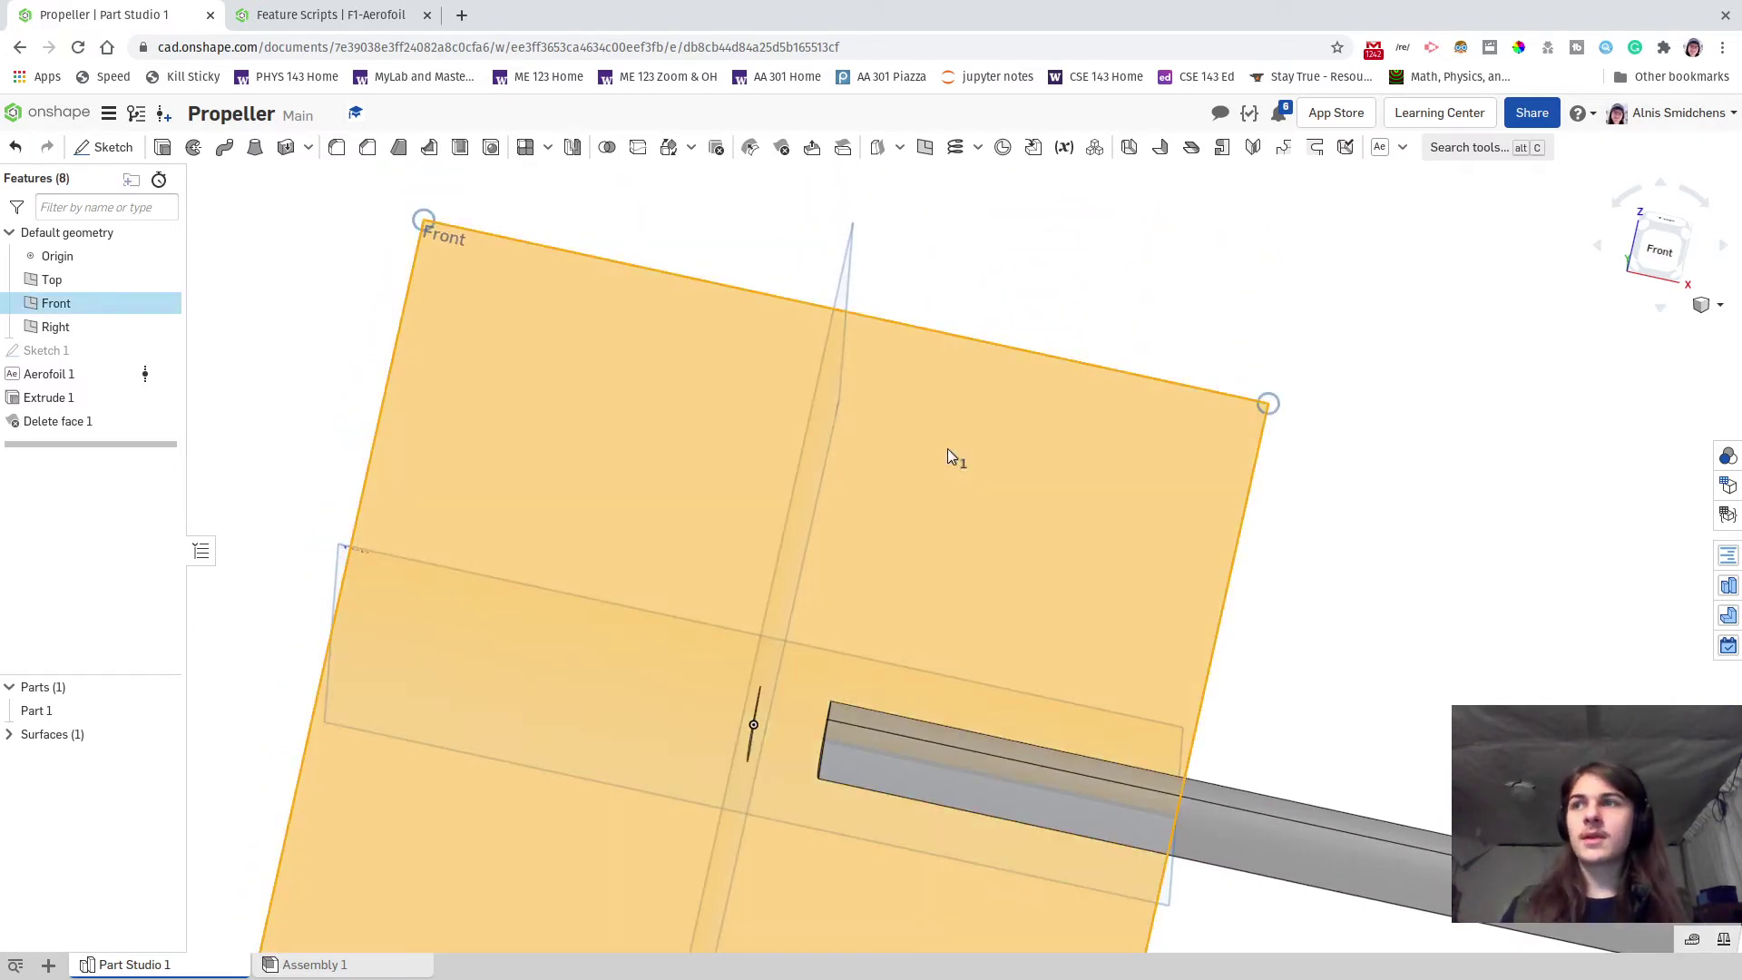
click(102, 147)
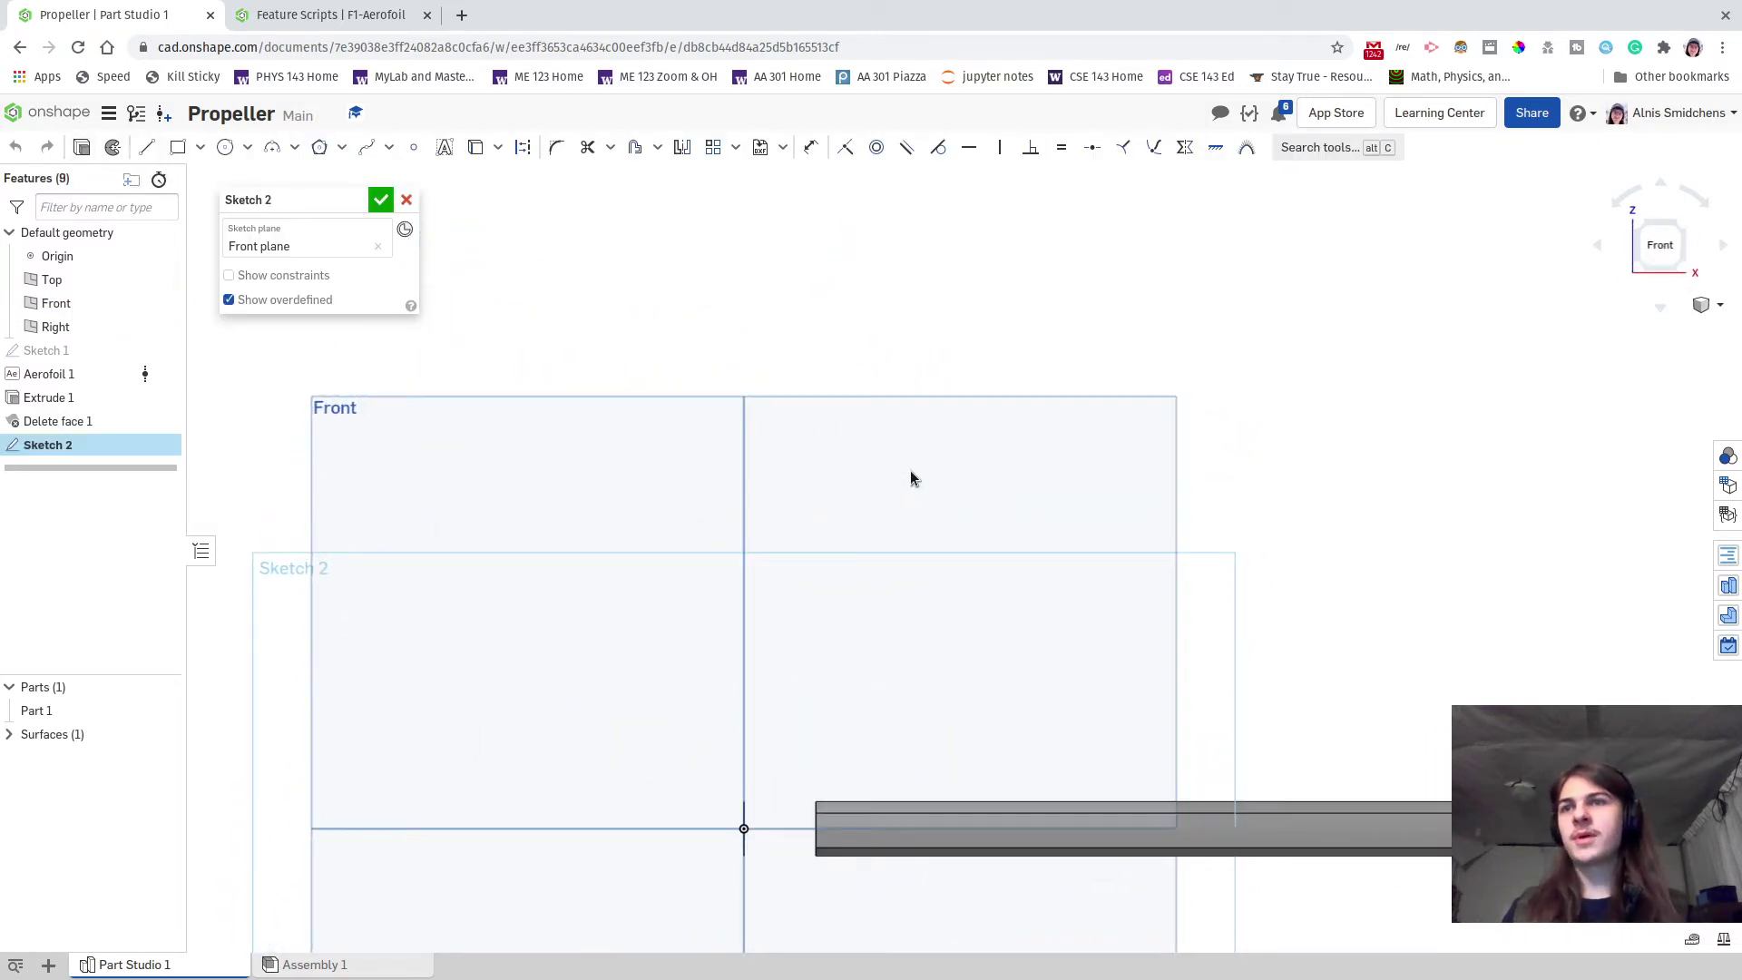
- Sketch a conic arc from the blade's inner portion up to the vertical axis above the origin, bulging outward
scroll(934, 509, up, 5)
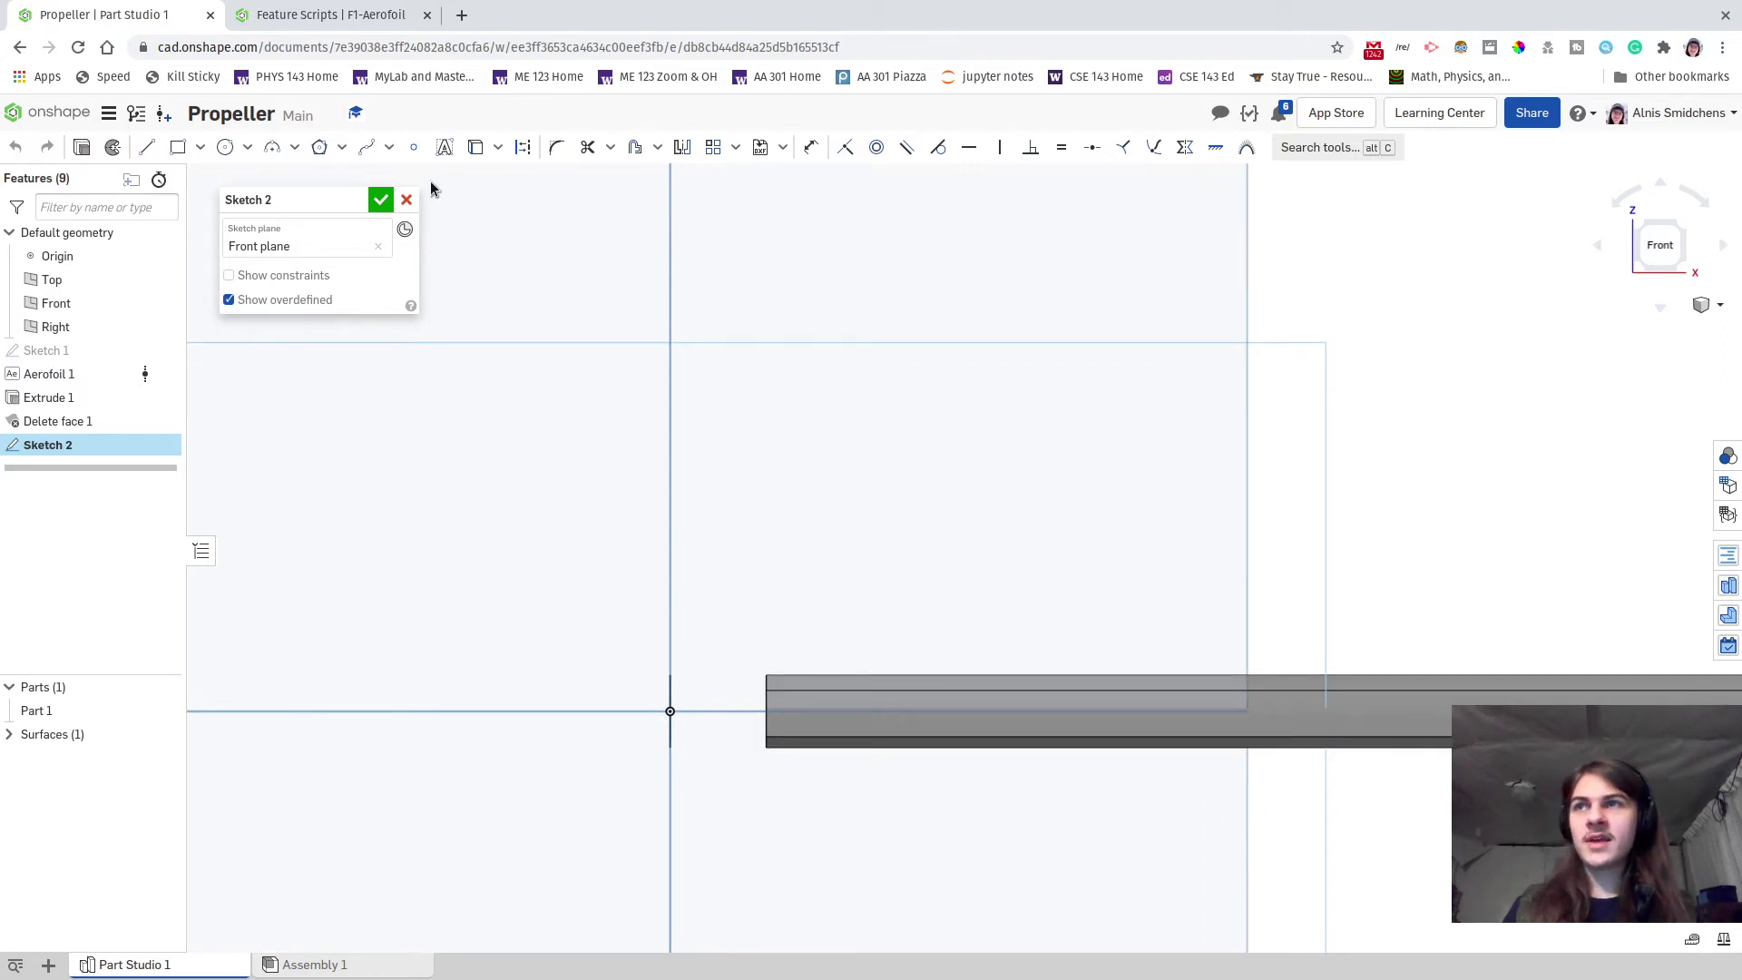
click(294, 147)
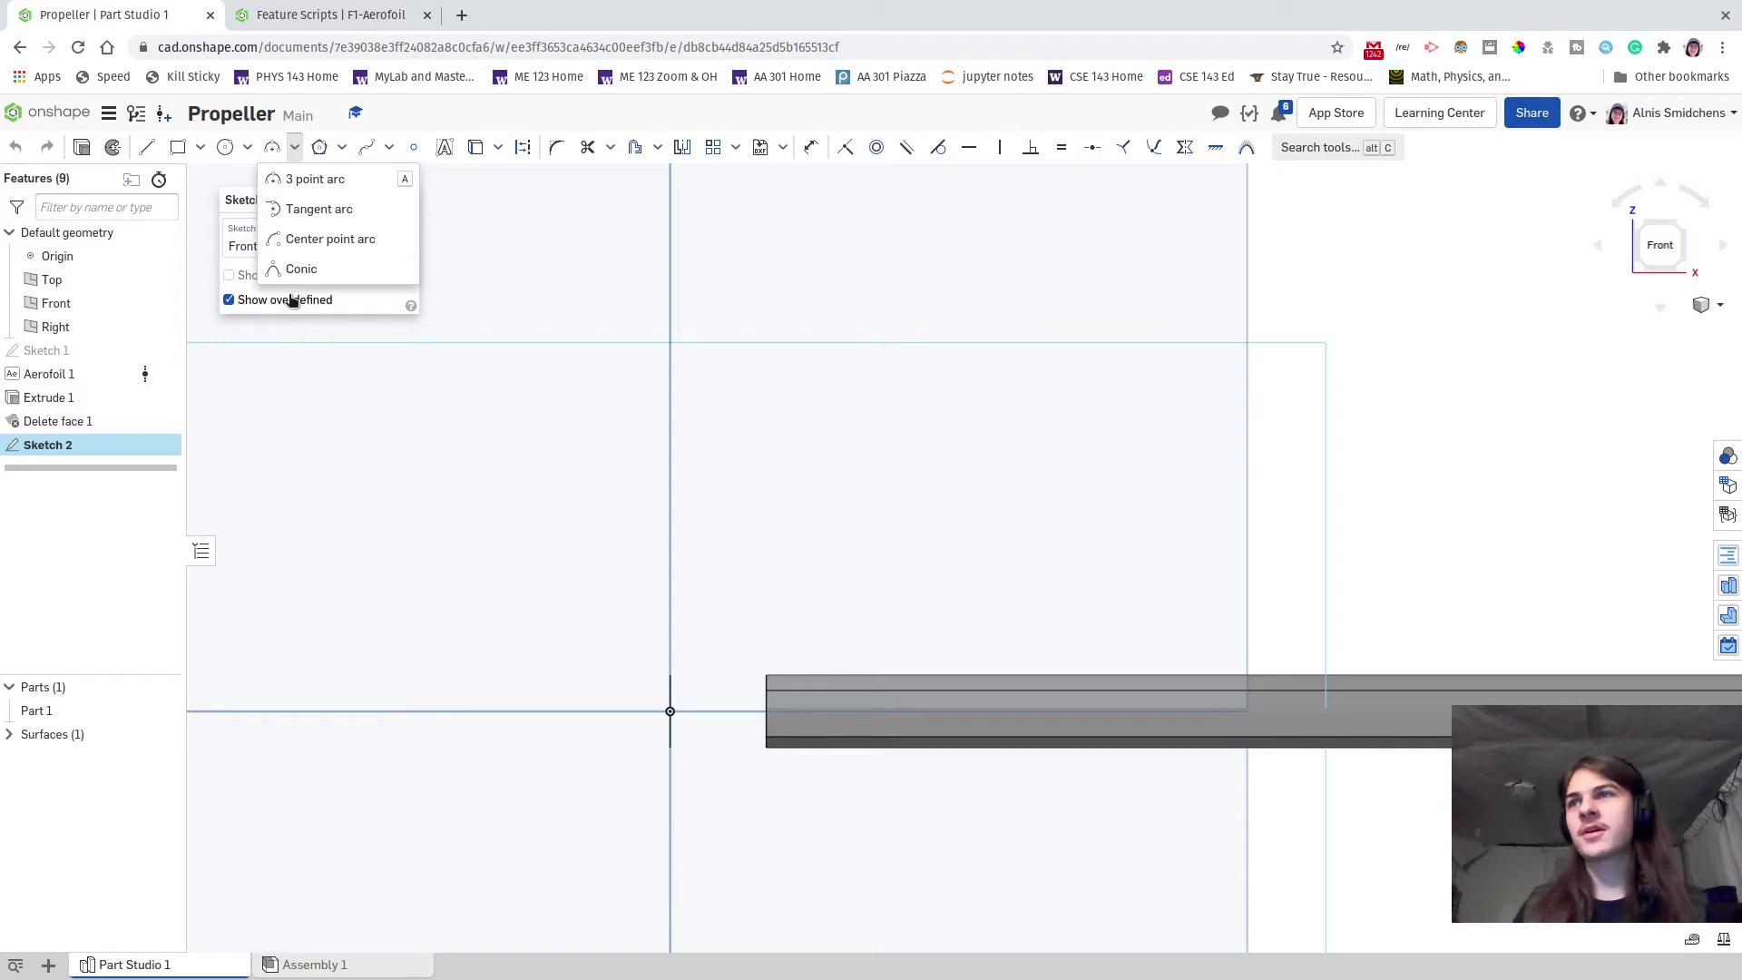
click(301, 268)
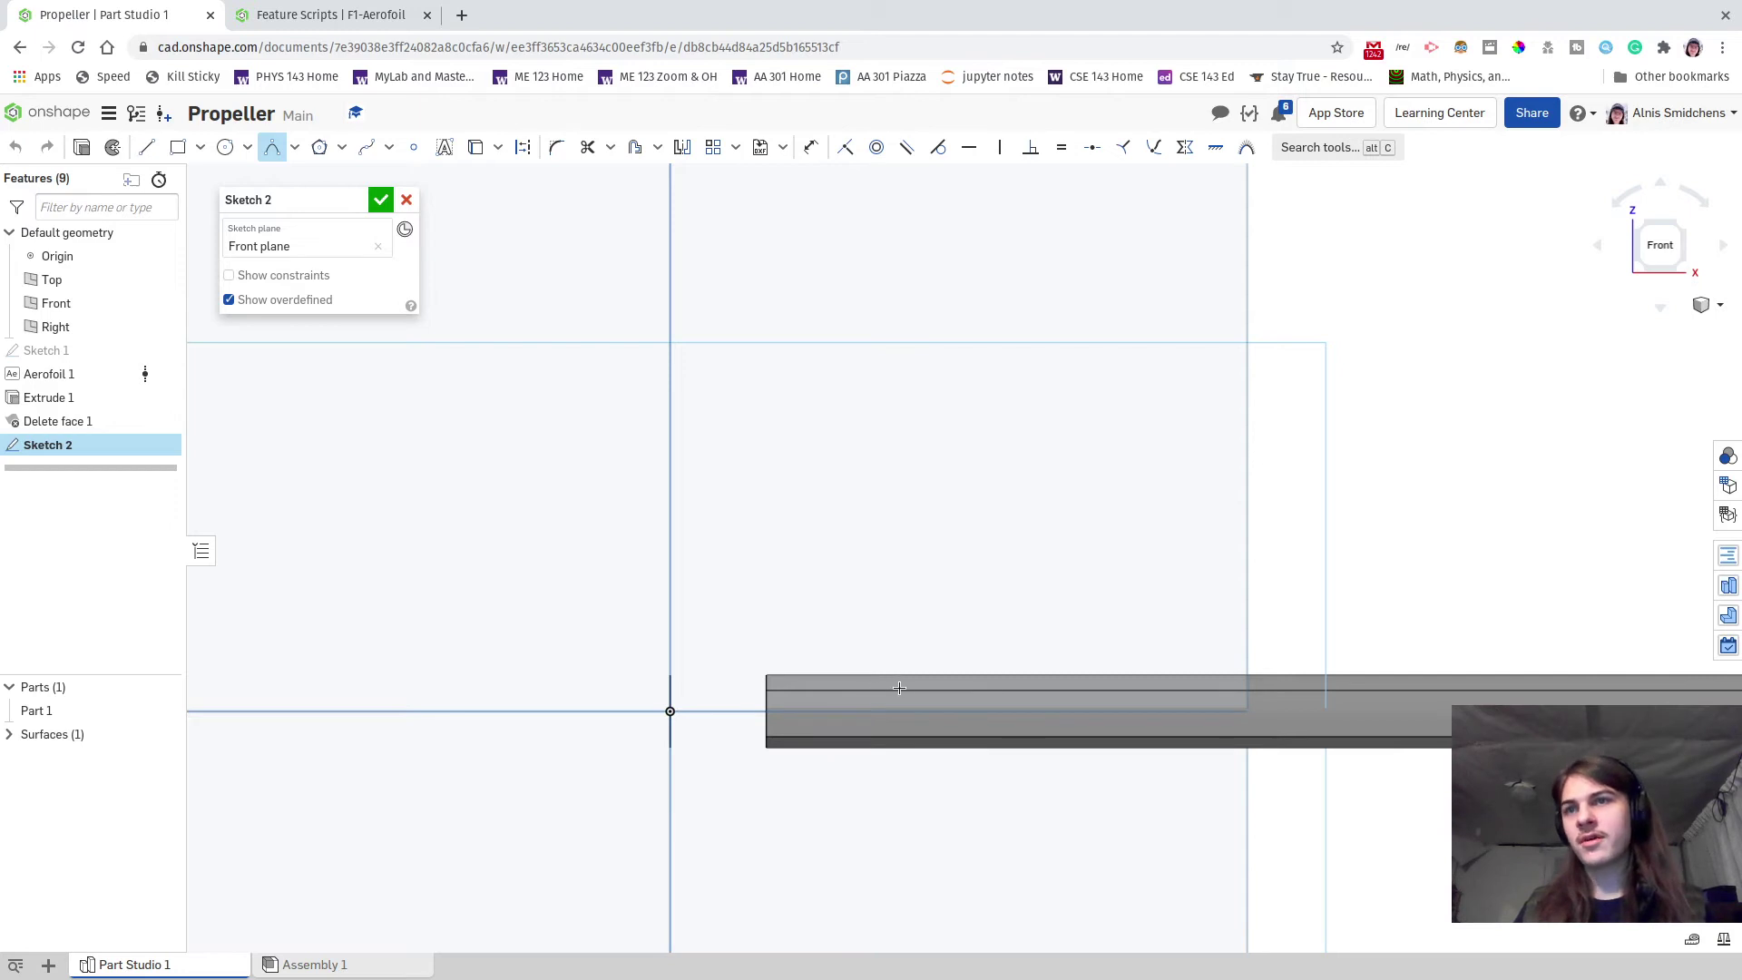
click(669, 266)
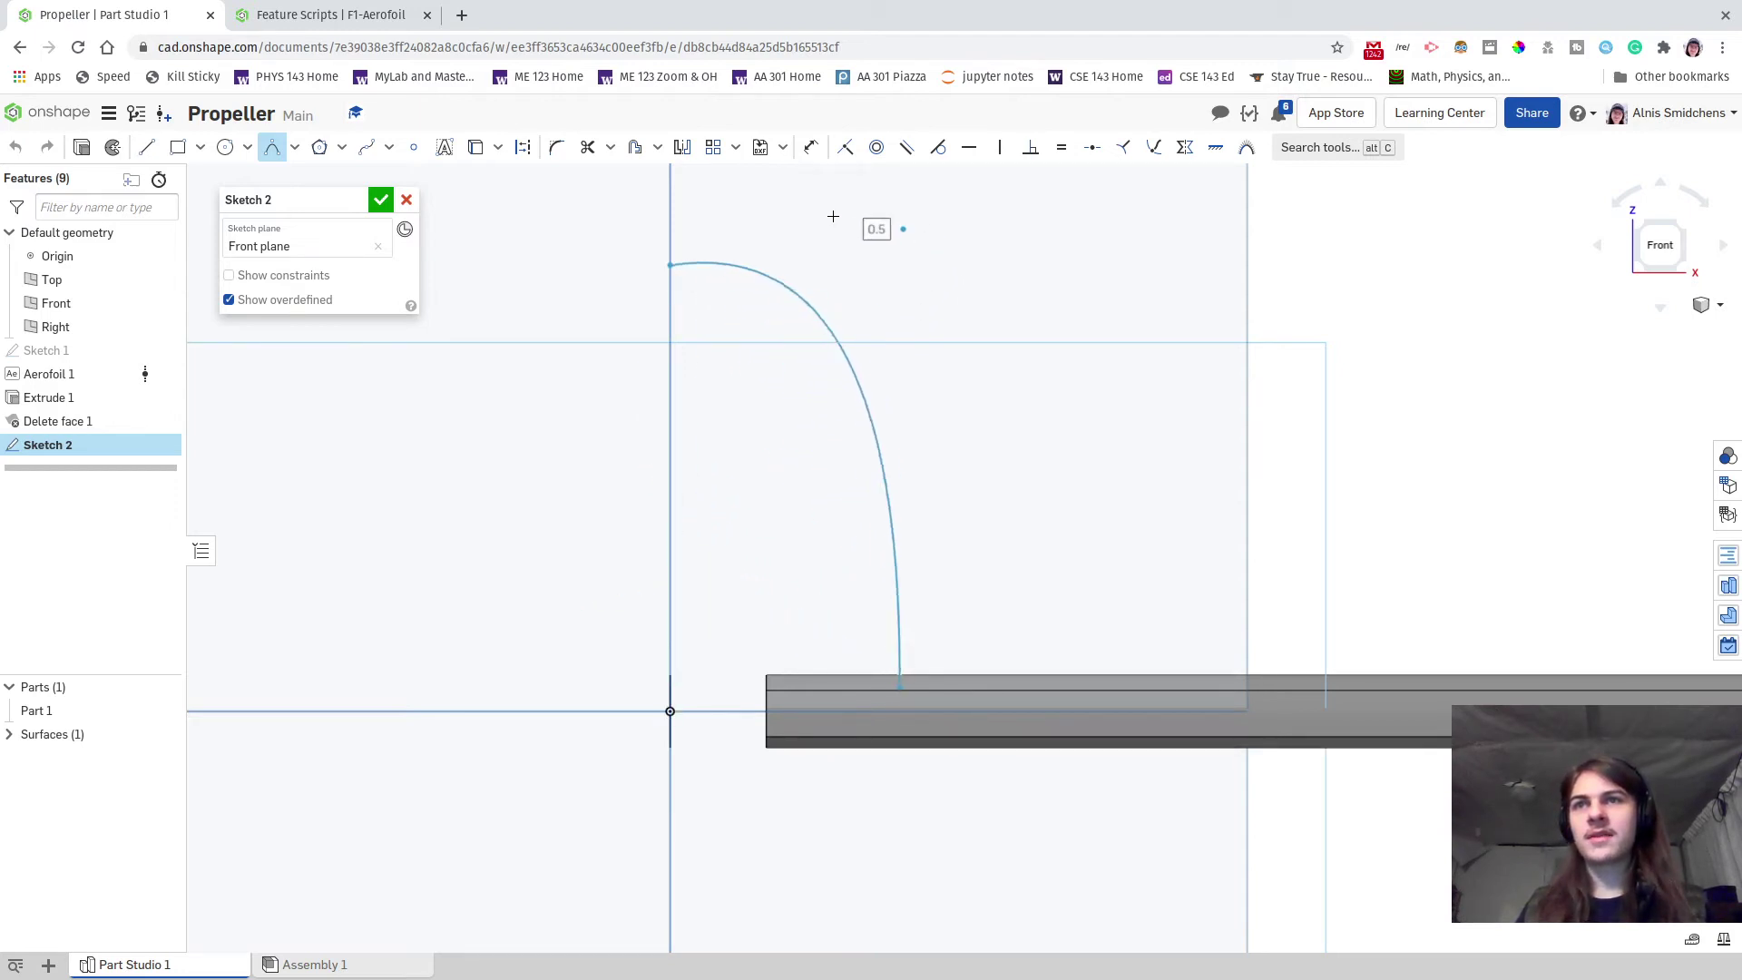
click(885, 320)
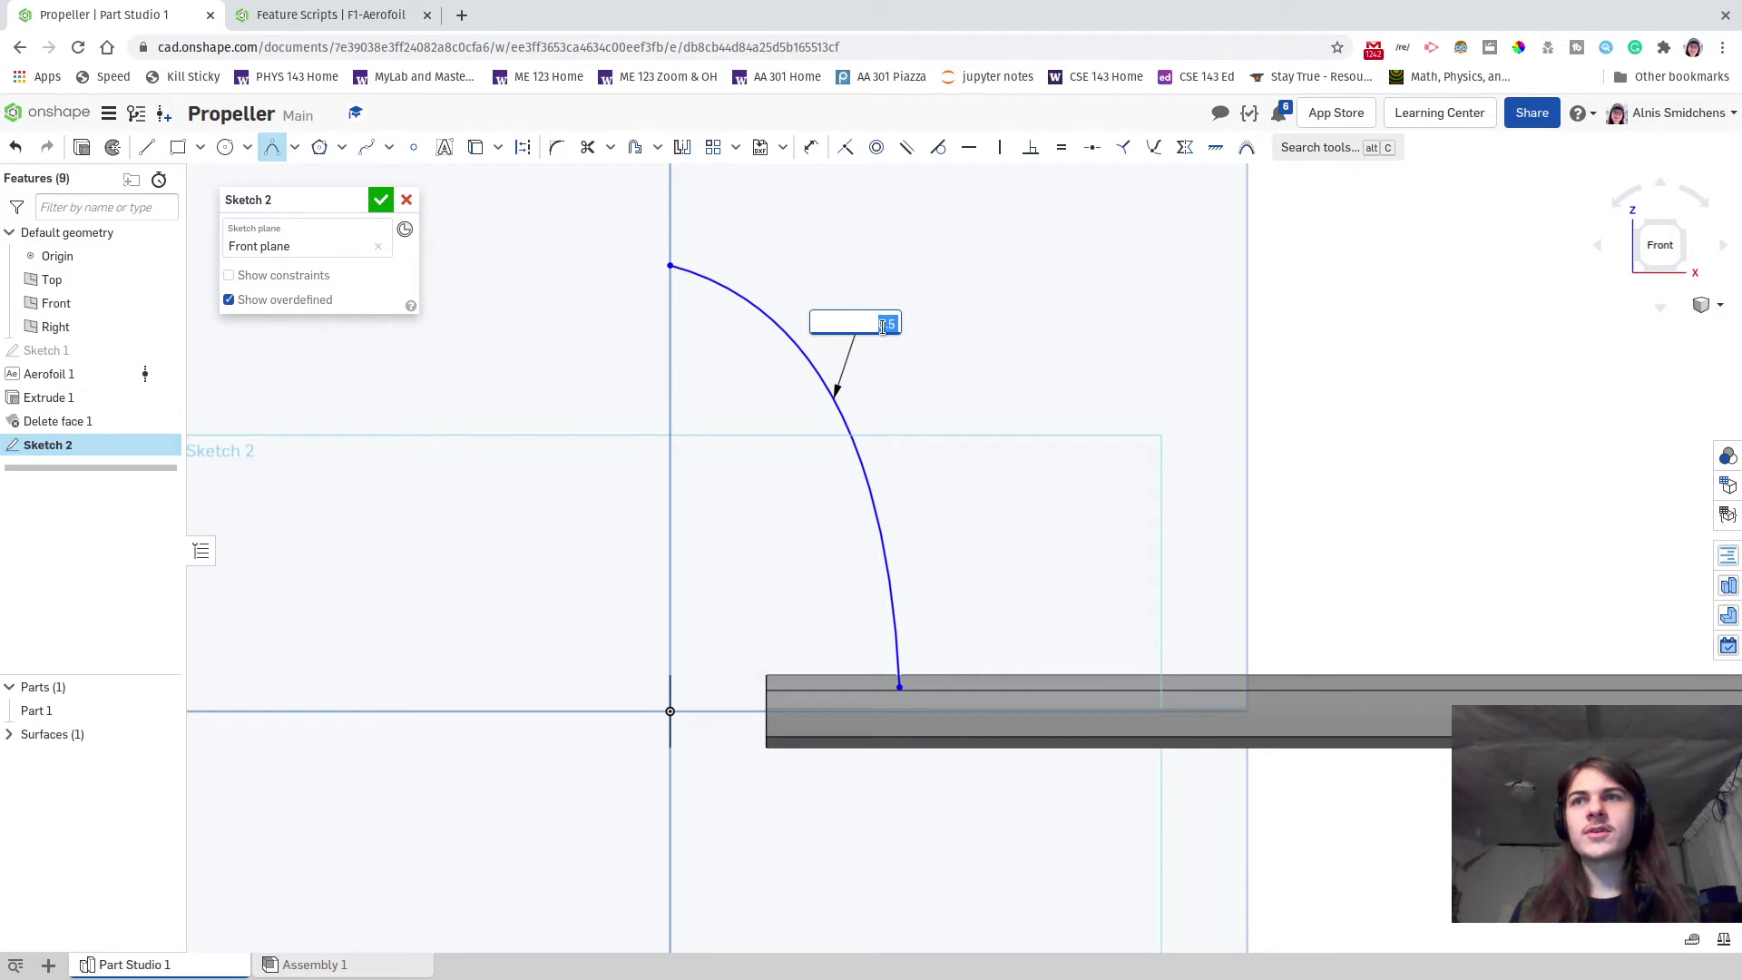
- Try rho values between 0.1 and 0.9 on the conic to compare how sharply it curves
key(Up)
key(Up)
key(Up)
key(Up)
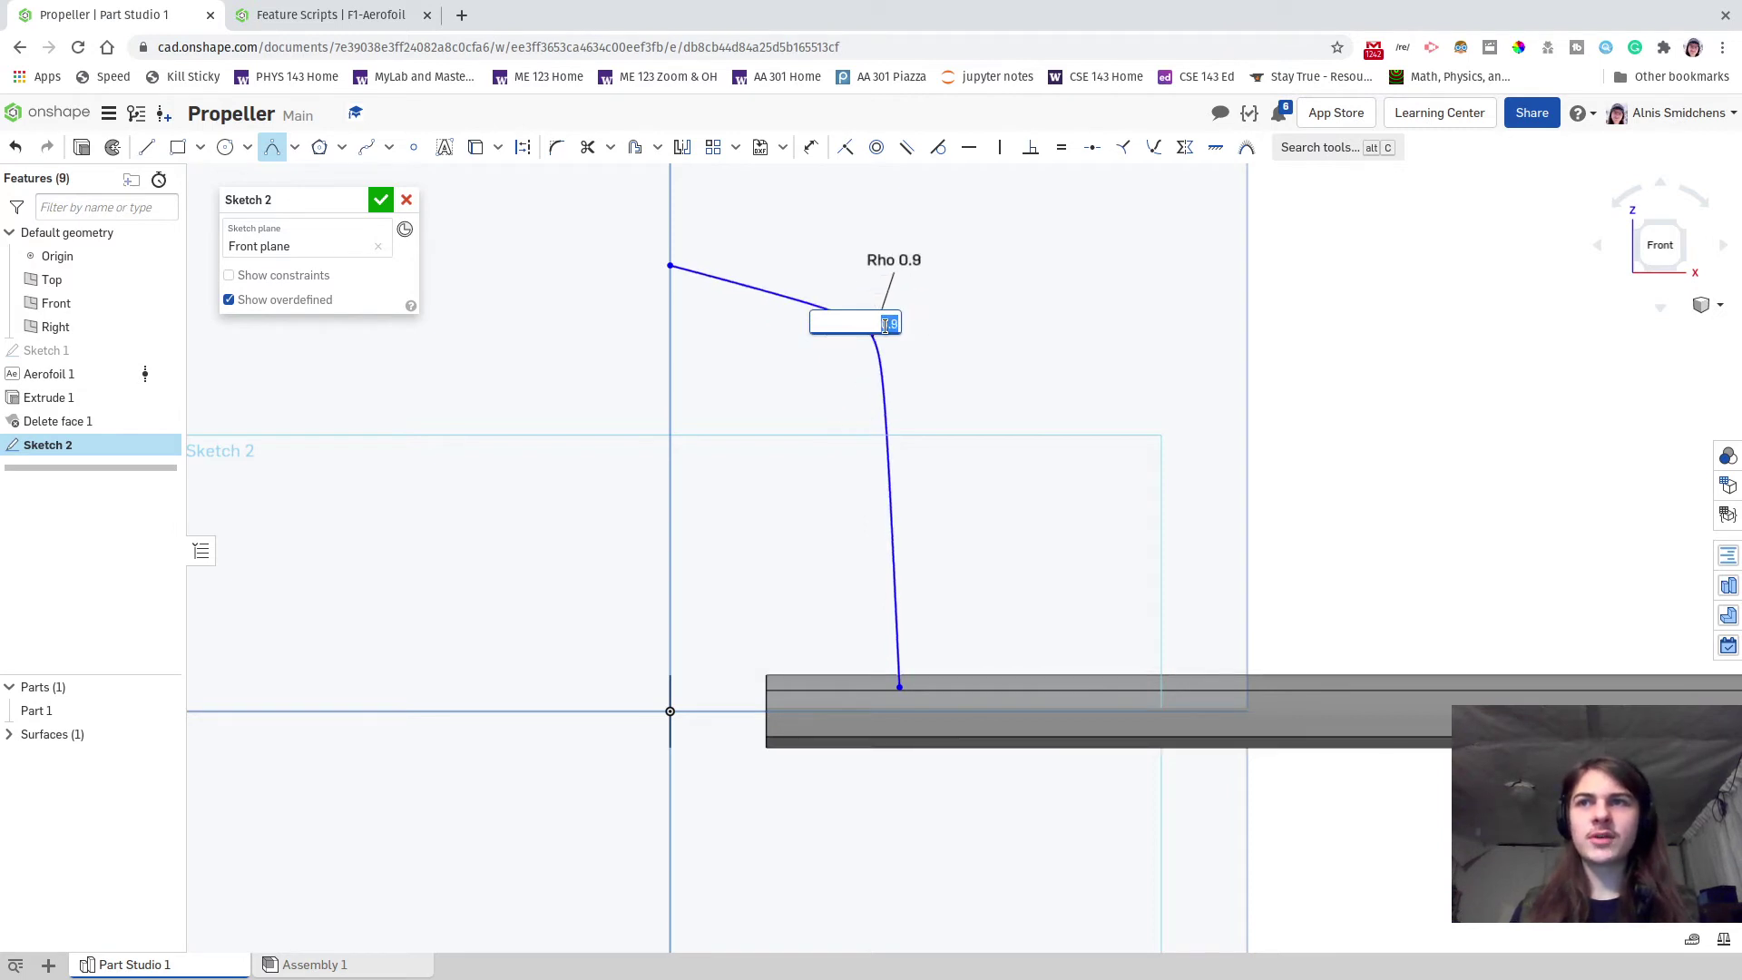
key(Down)
key(Down)
key(Down)
key(Down)
key(Down)
key(Down)
key(Down)
key(Down)
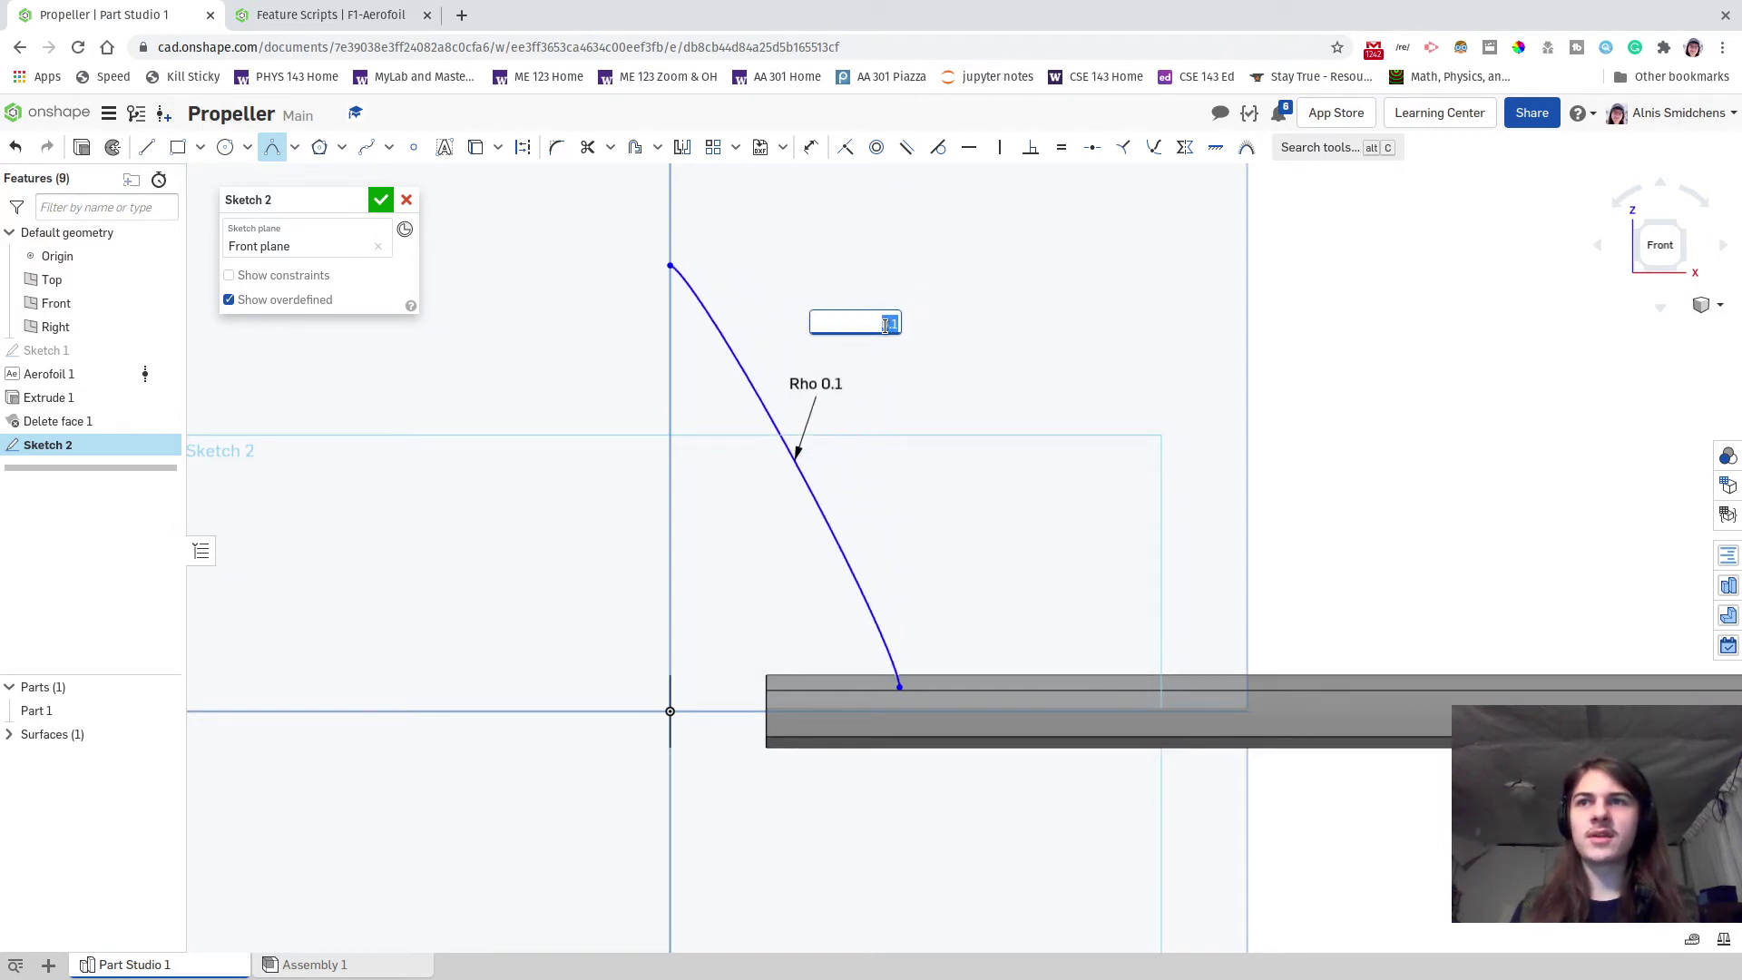
key(Up)
key(Up)
key(Up)
key(Up)
key(Up)
key(Up)
key(Up)
key(Up)
key(Down)
key(Down)
key(Down)
key(Down)
key(Down)
key(Down)
key(Down)
key(Down)
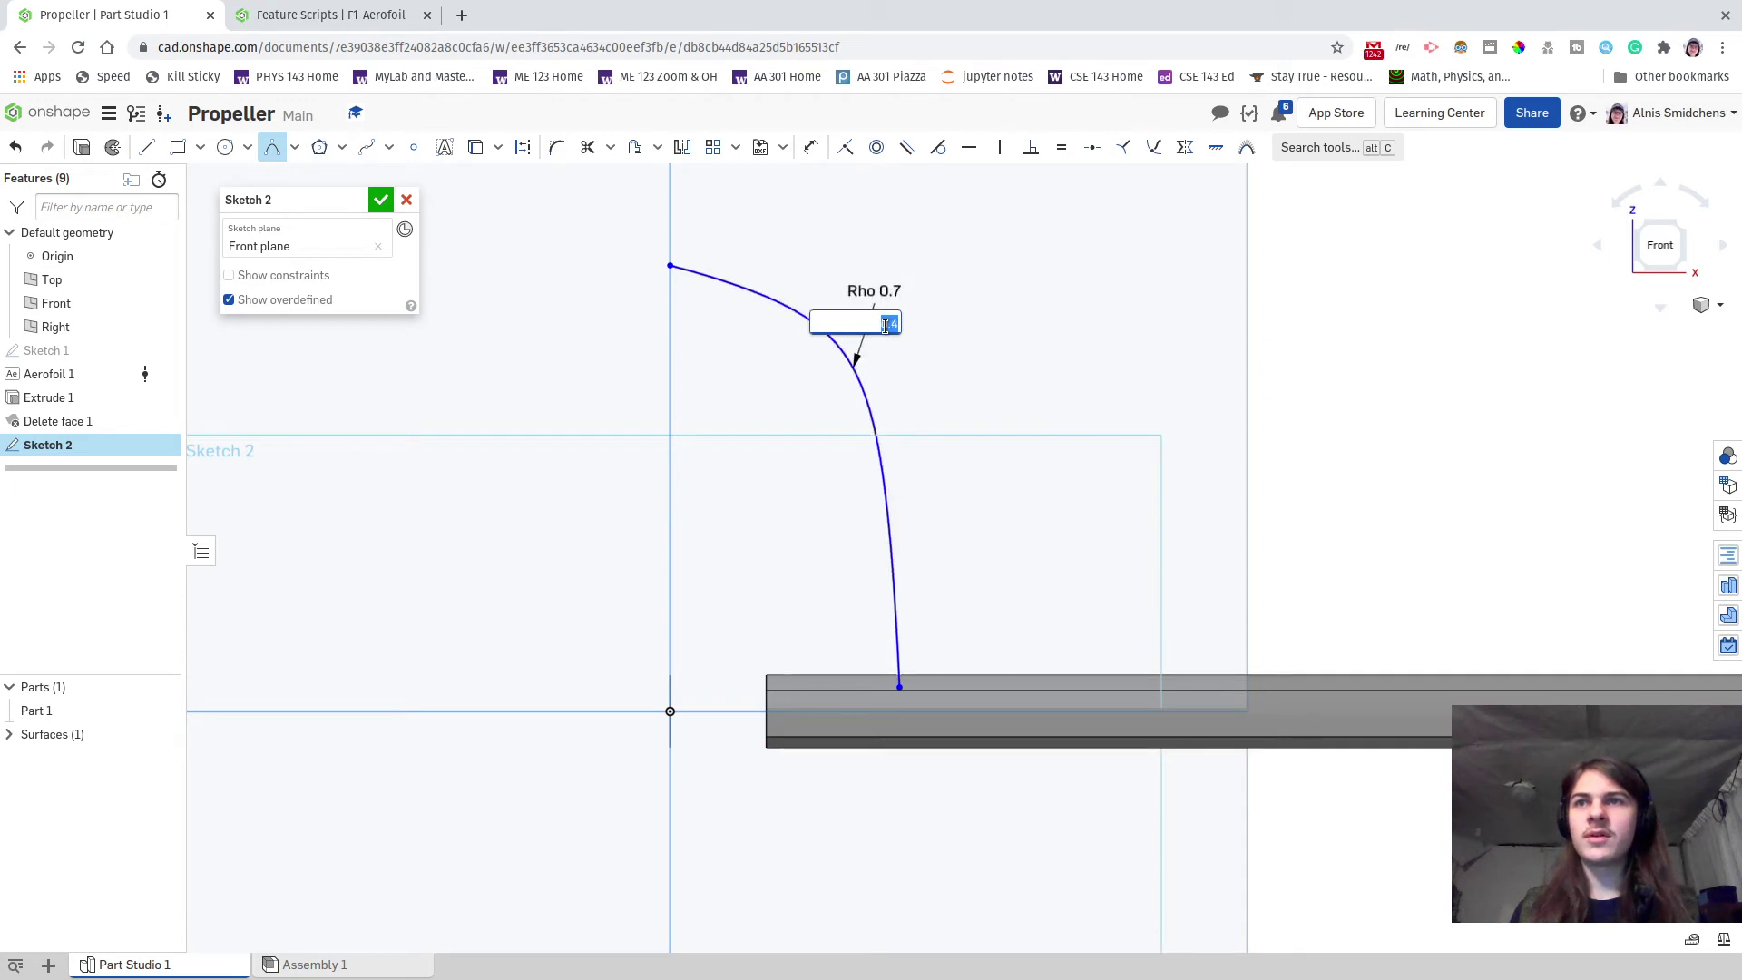
- Set the conic's rho to 0.5 and finish the conic
key(Up)
key(Up)
key(Up)
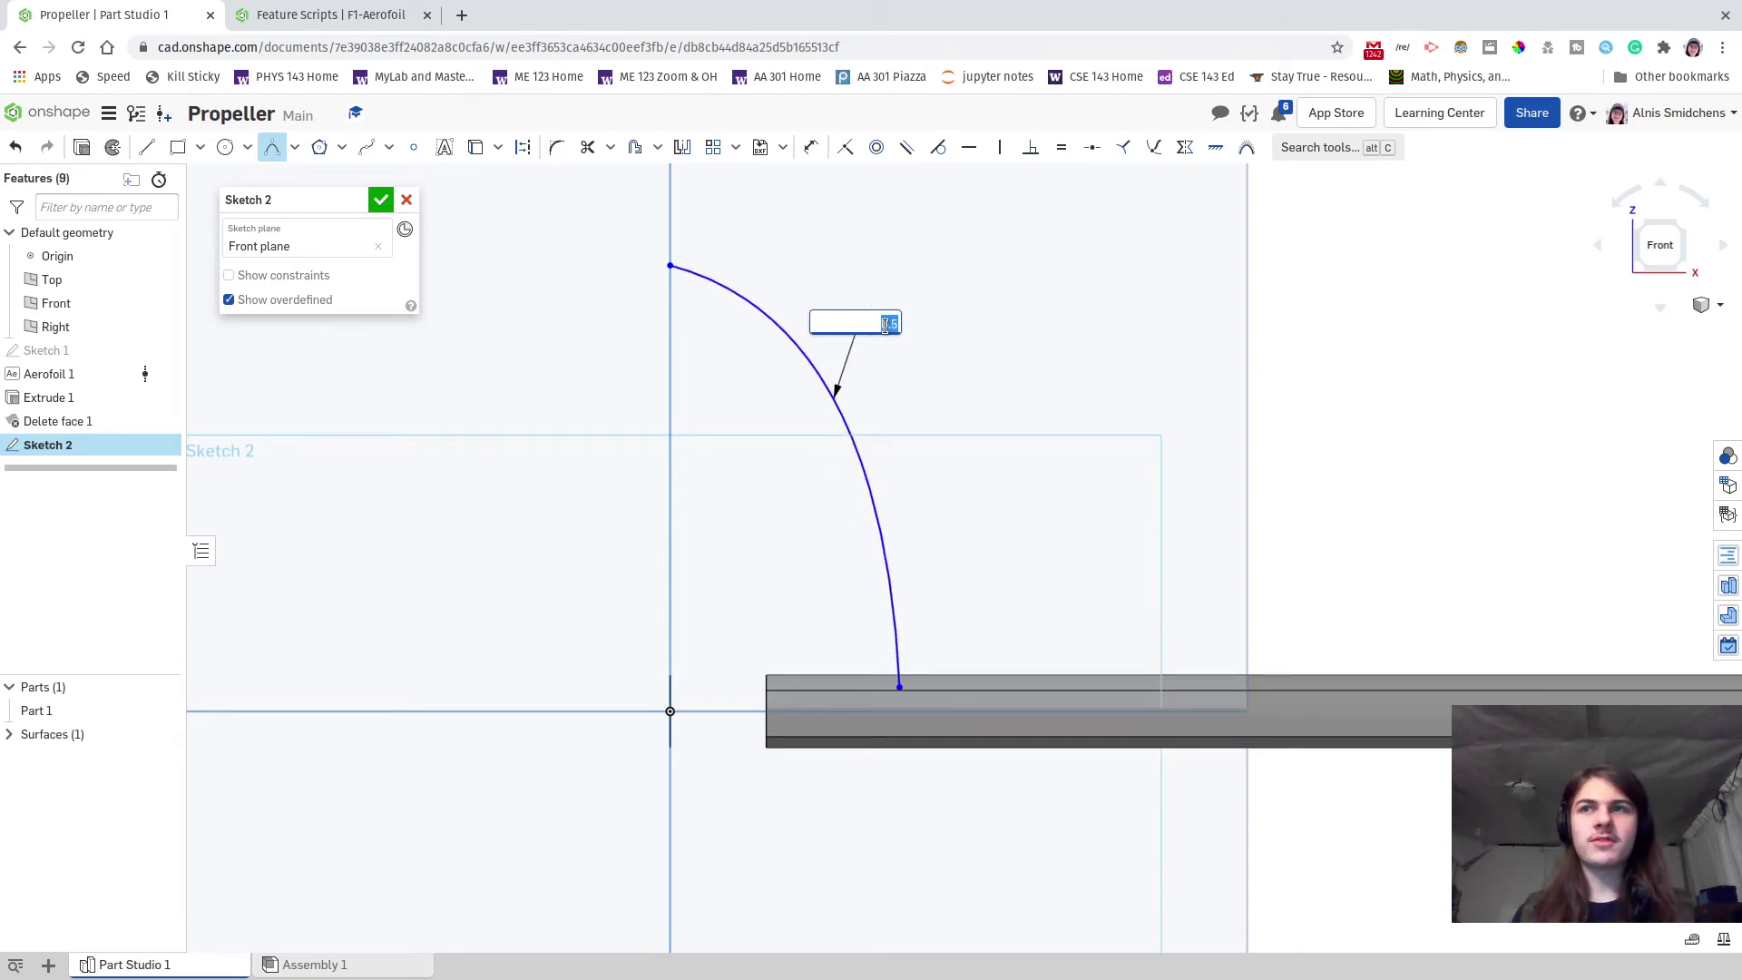
key(Return)
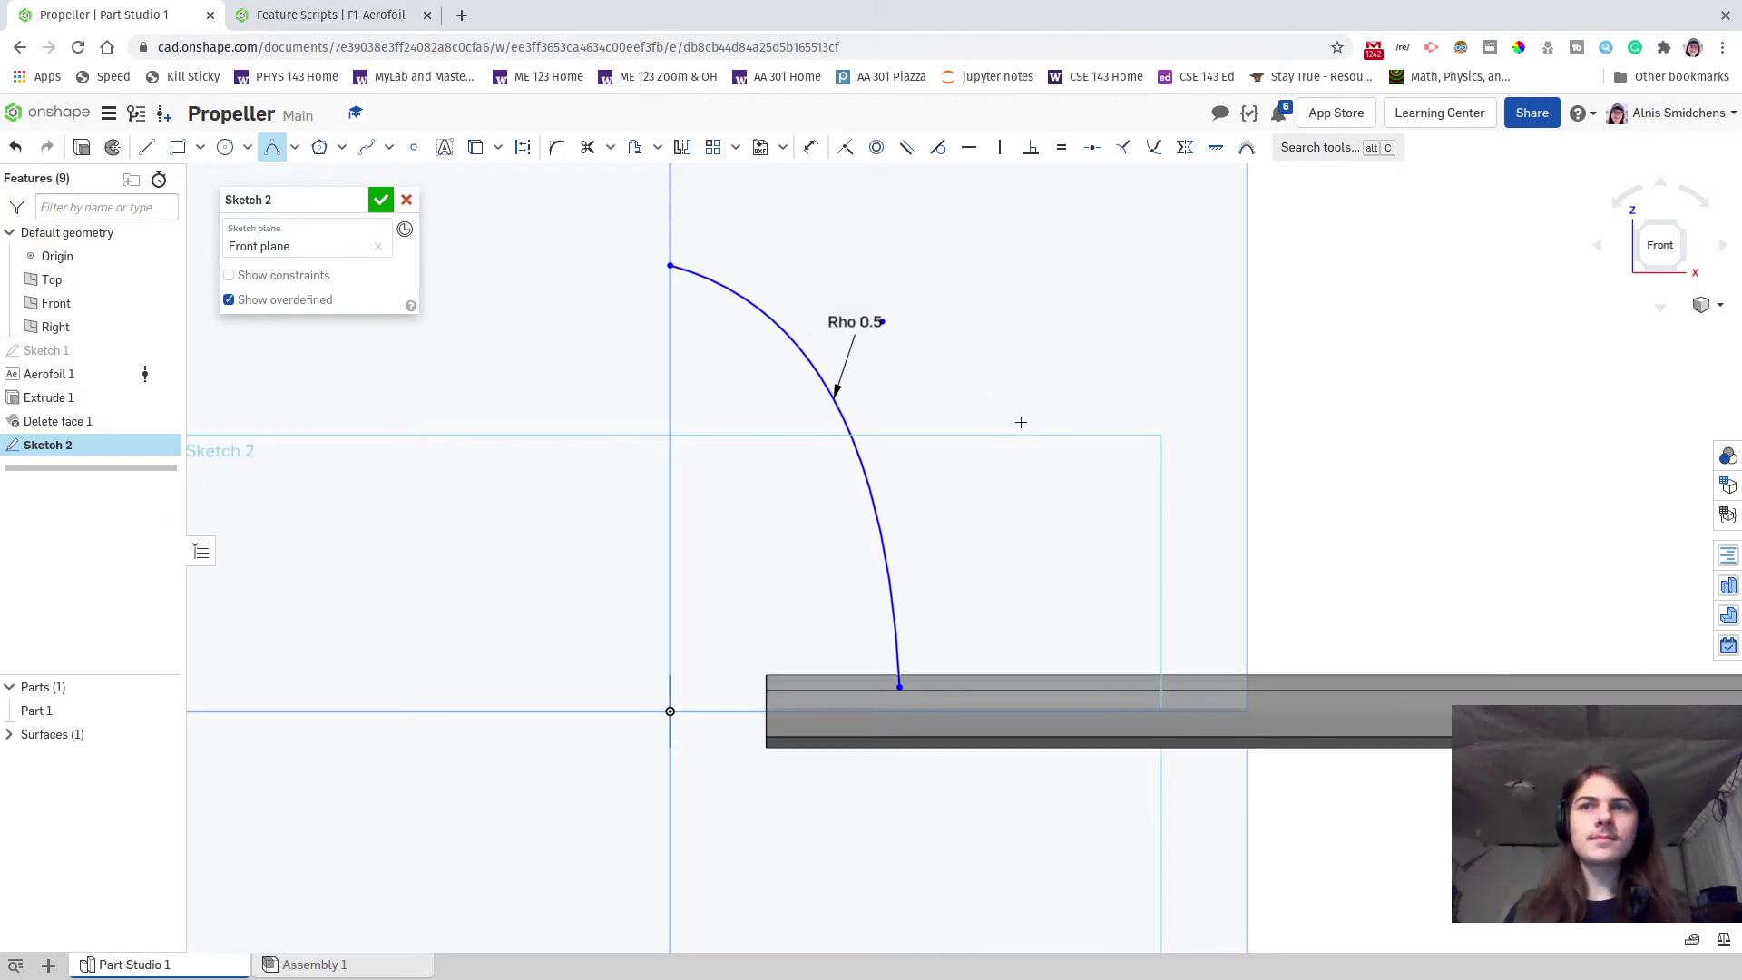
key(Escape)
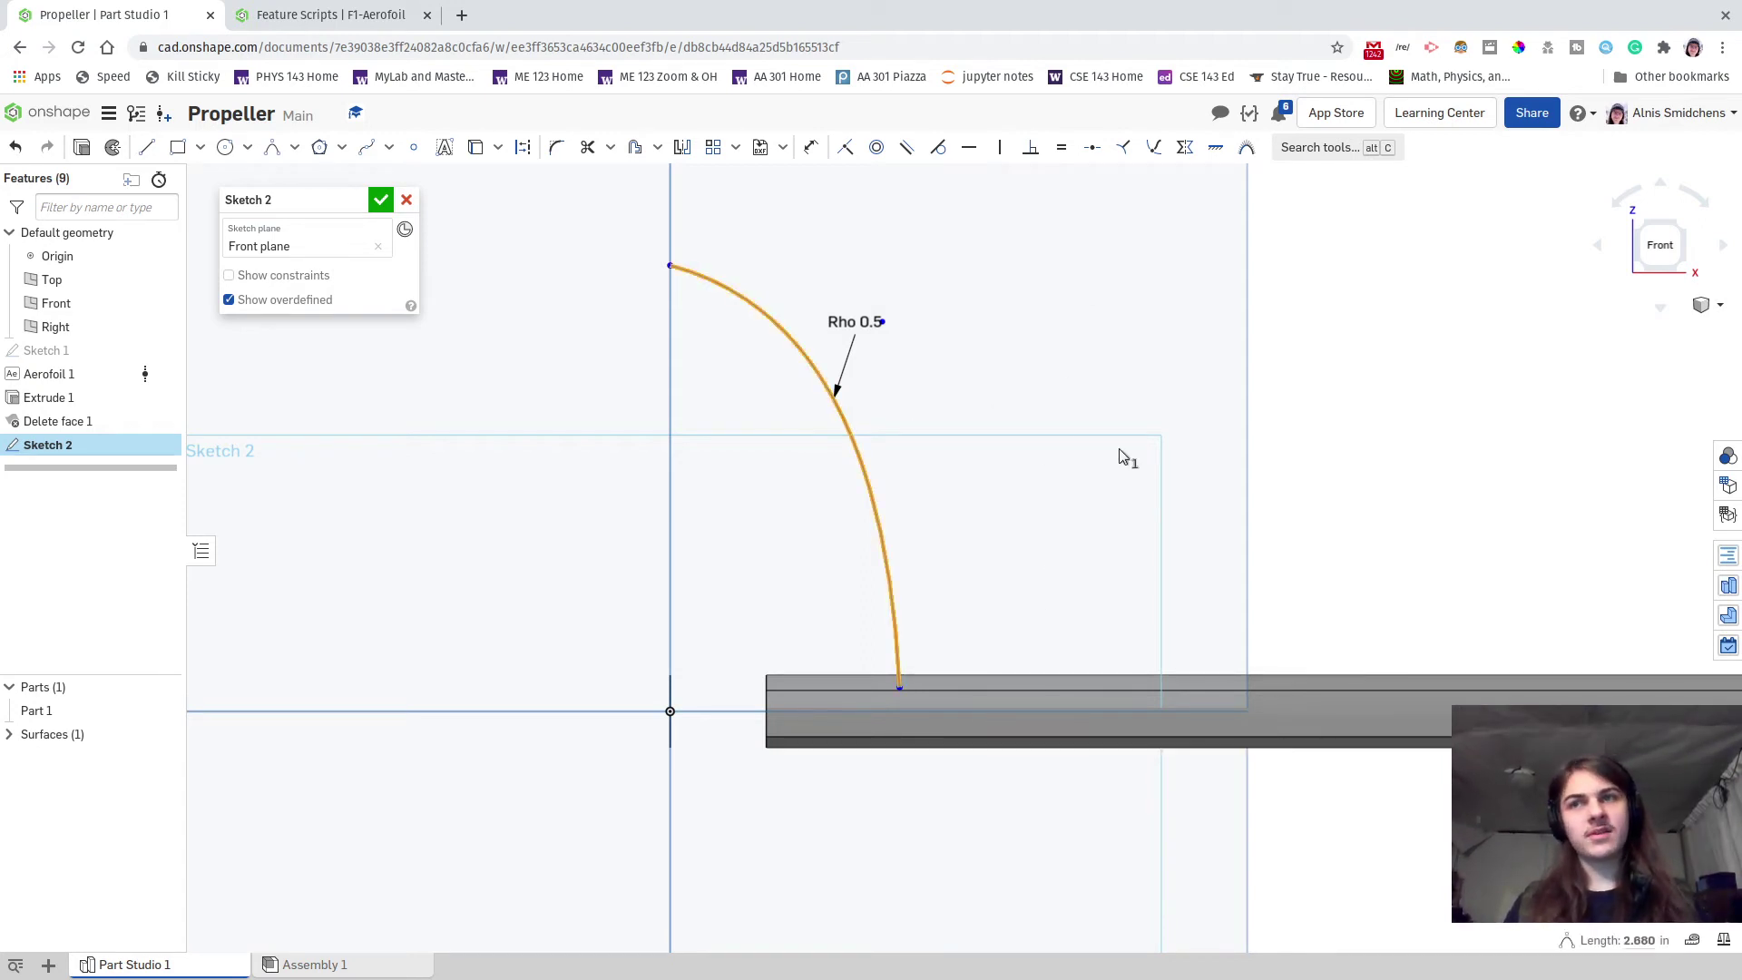
key(Escape)
click(855, 438)
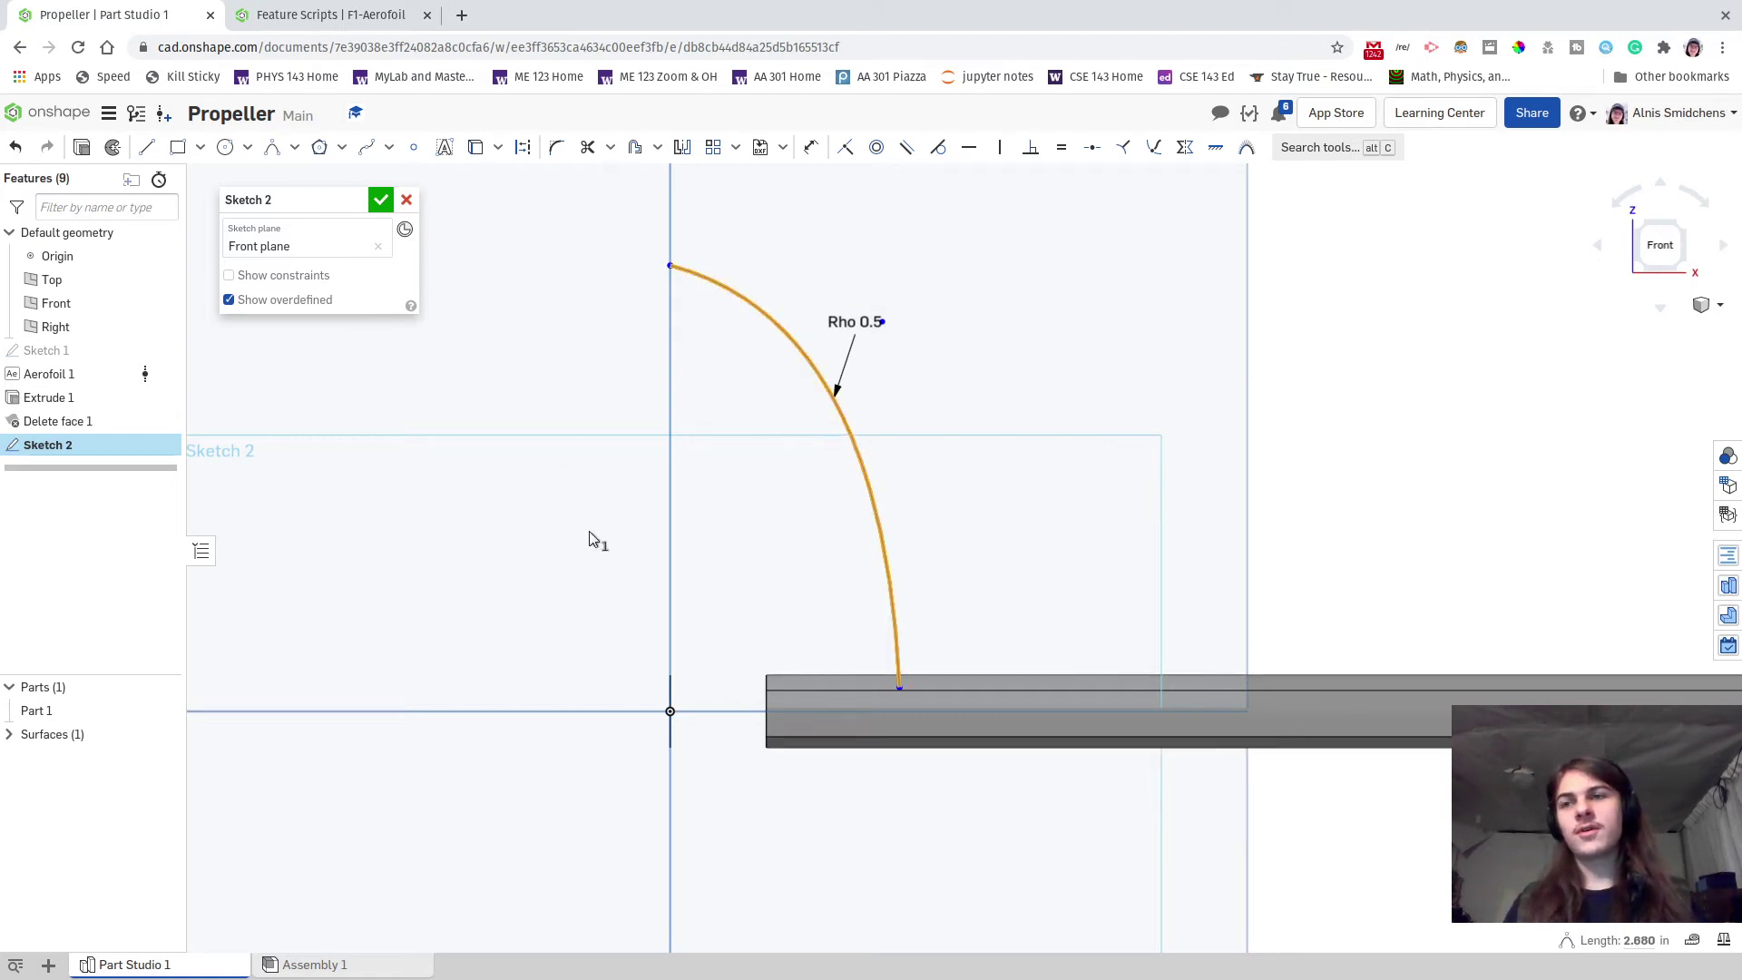
scroll(805, 580, up, 5)
right_drag(810, 638, 921, 619)
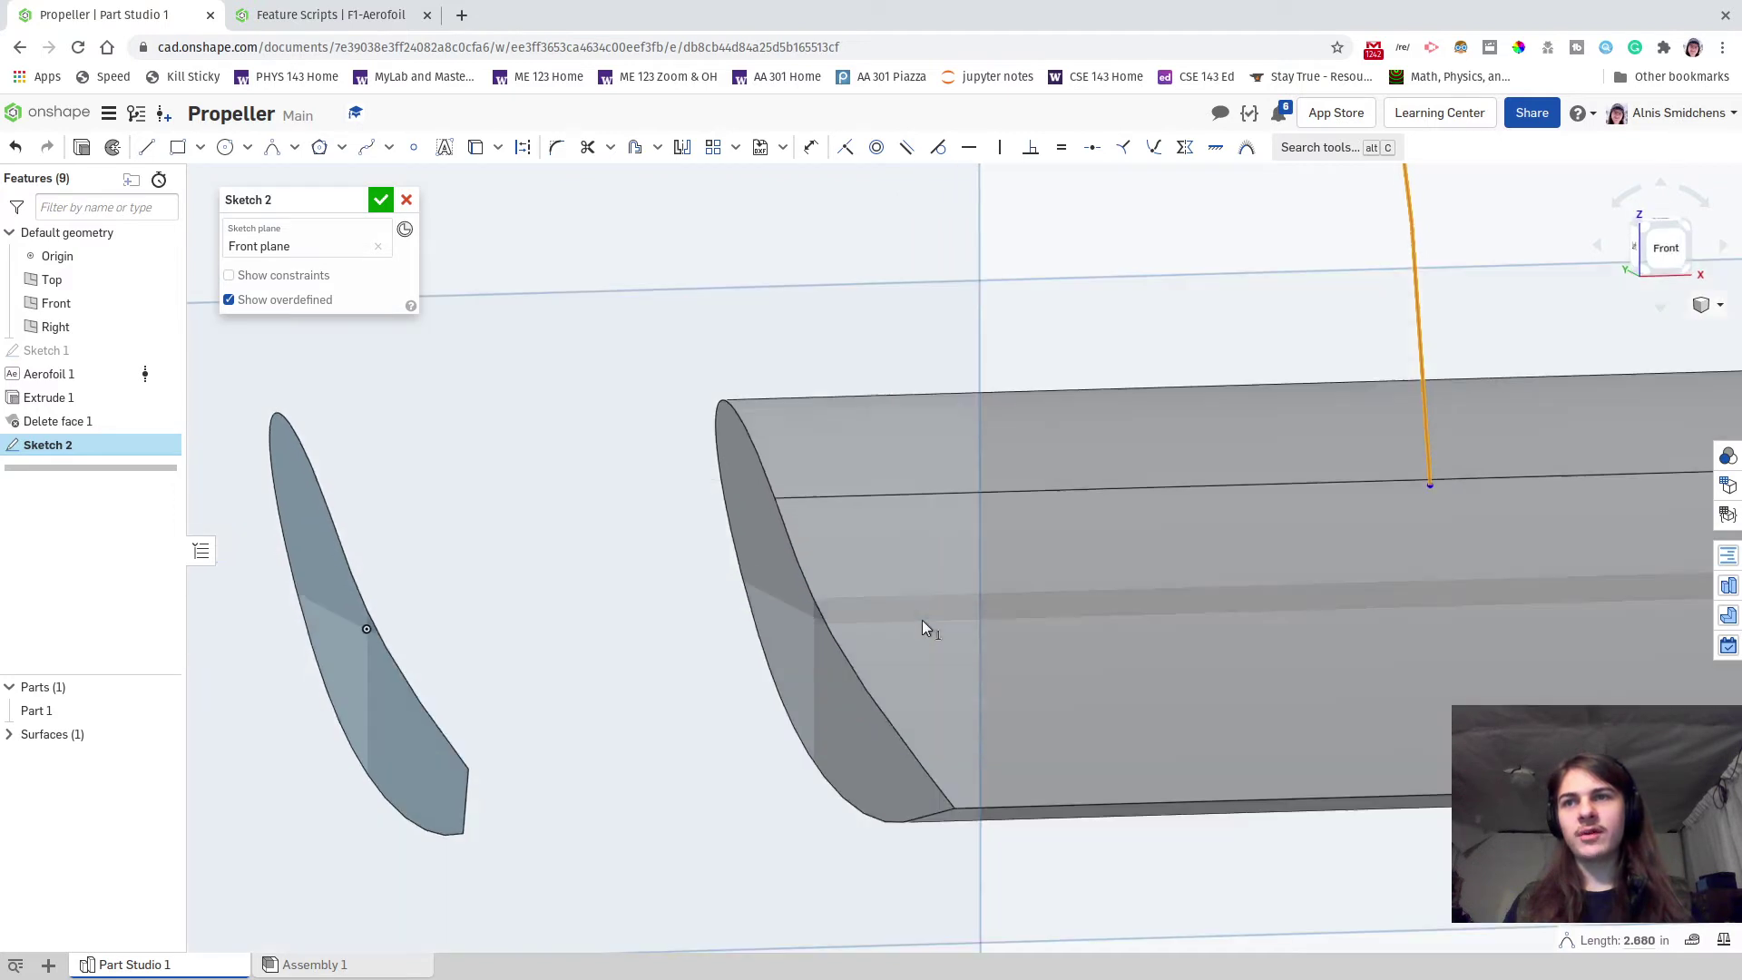
key(Escape)
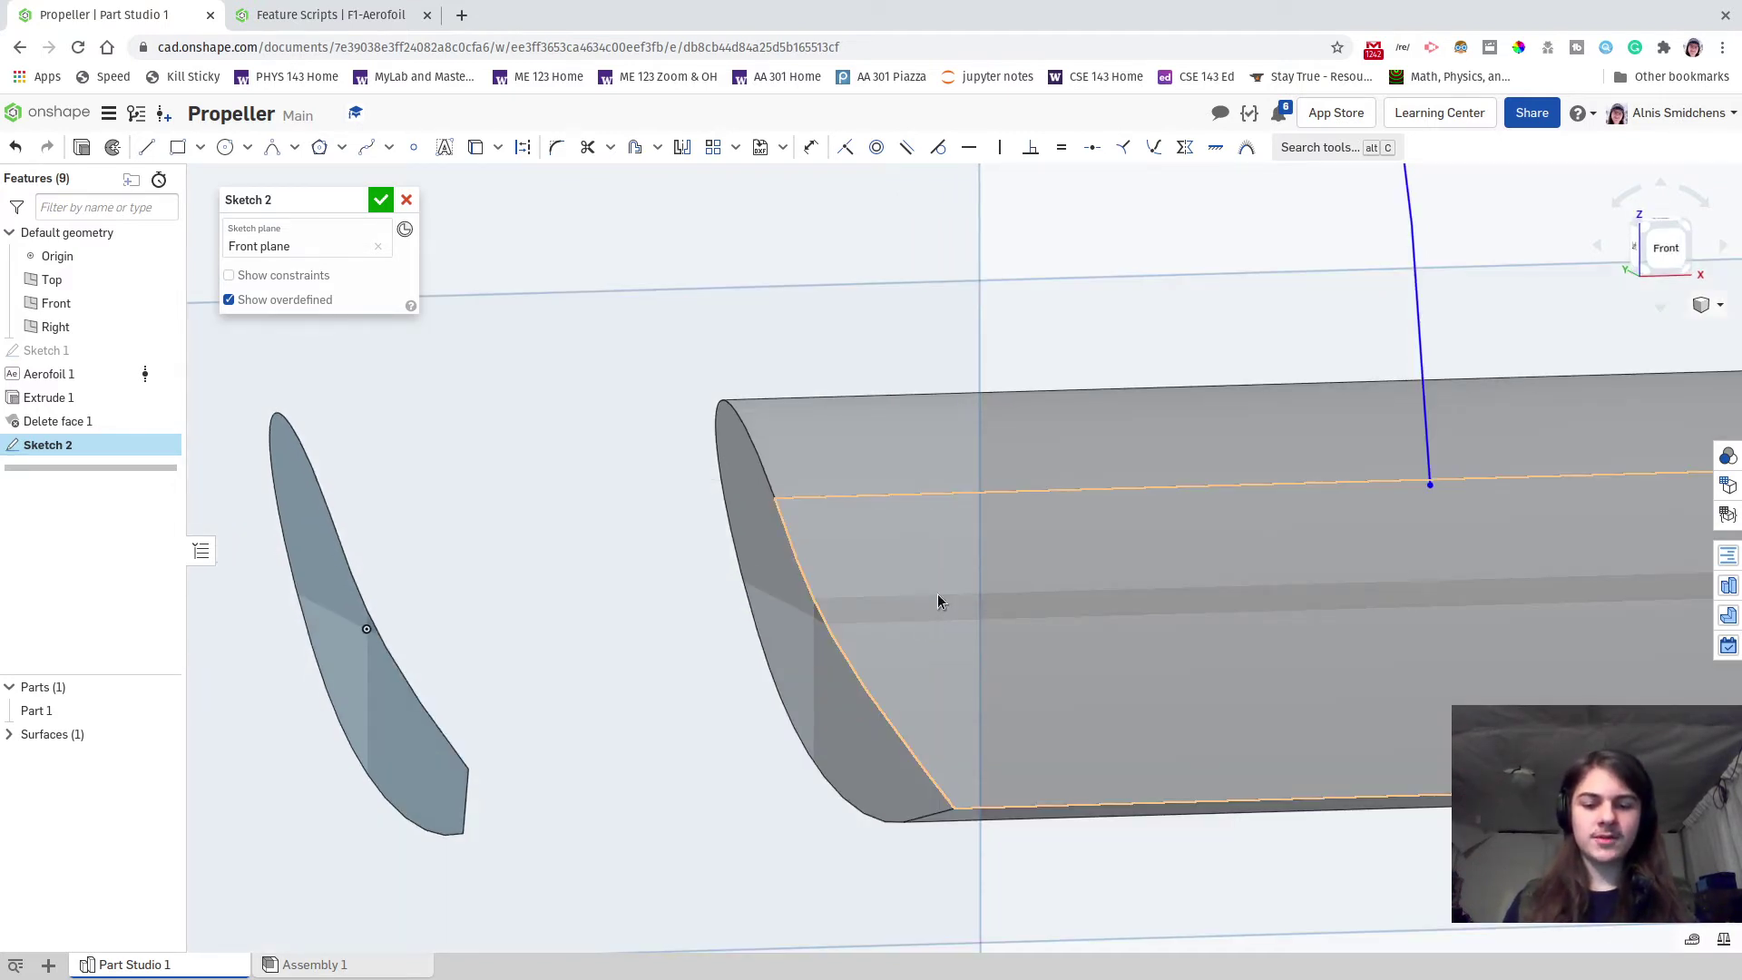
key(n)
- Move the conic's lower endpoint onto the horizontal axis through the origin
scroll(938, 593, down, 10)
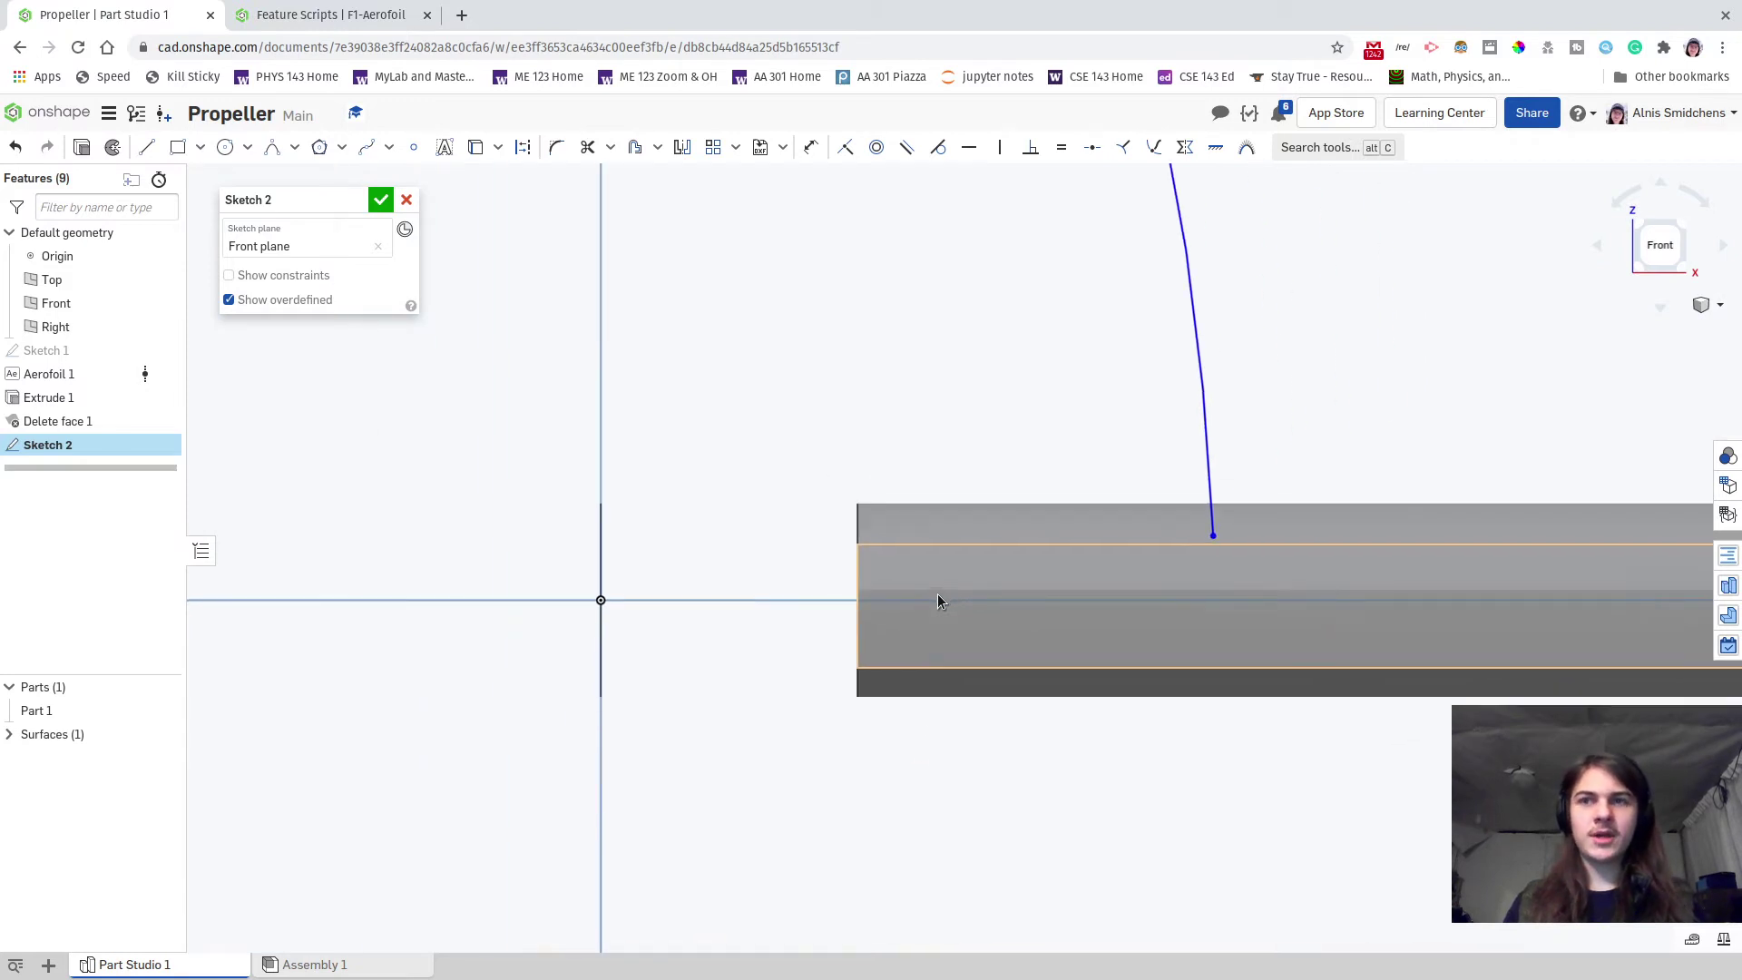
middle_drag(925, 572, 860, 651)
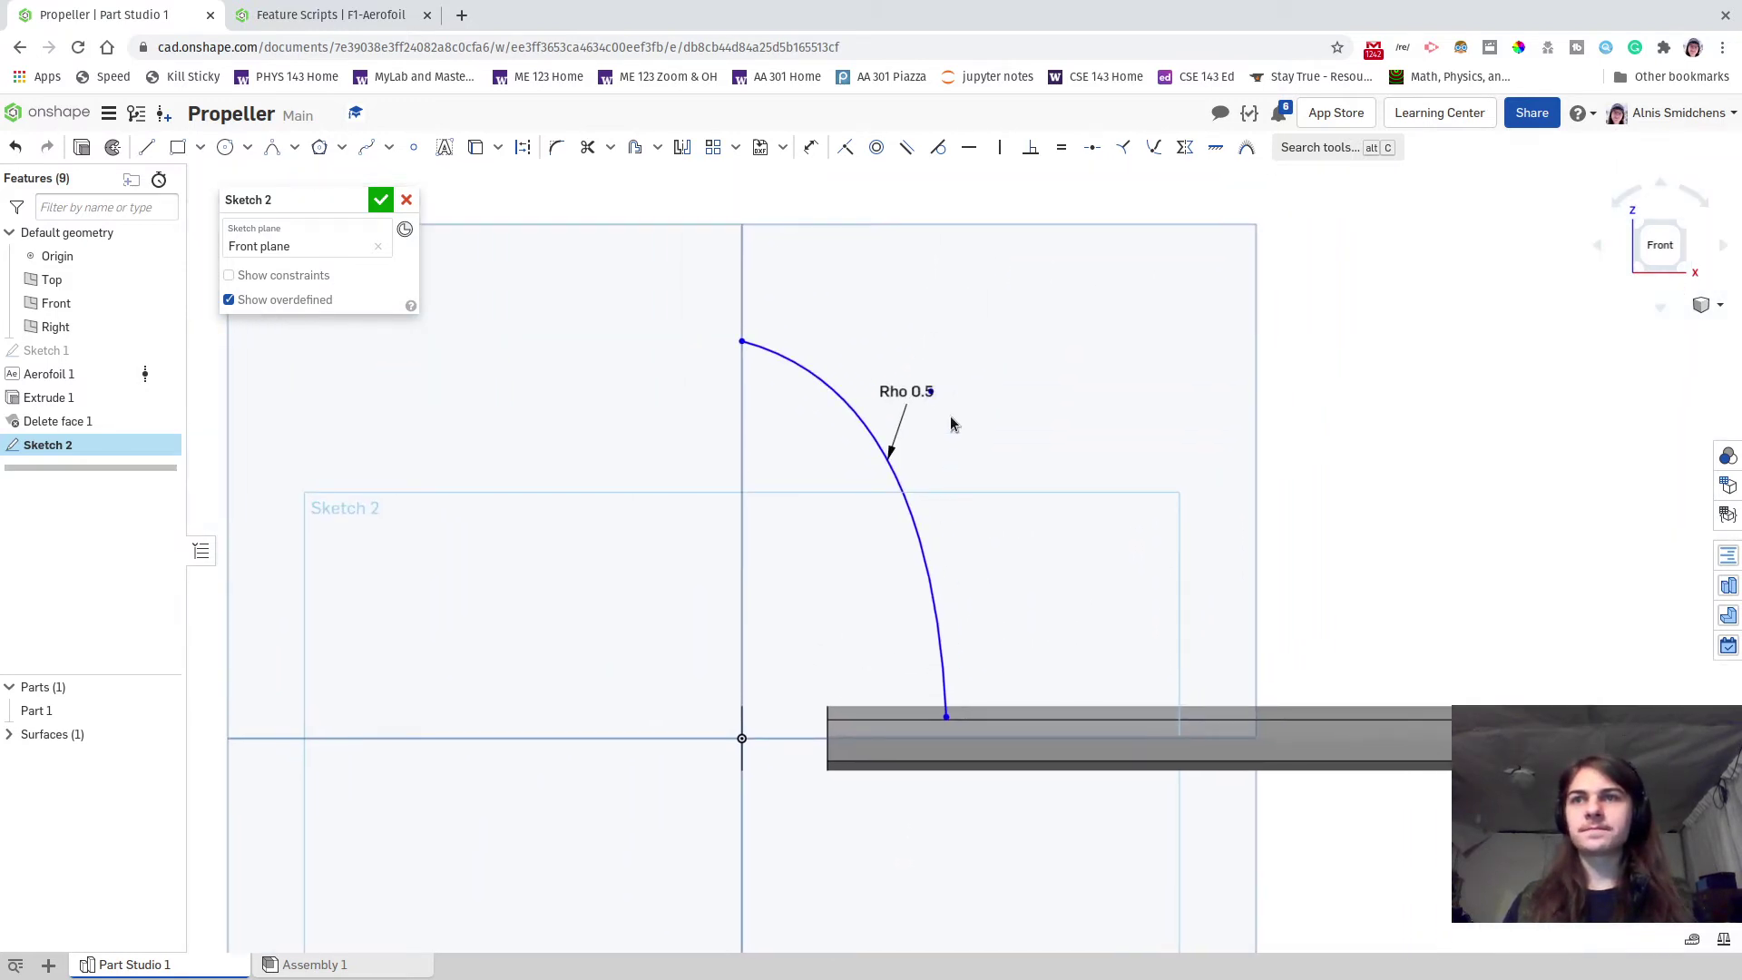
drag(946, 717, 990, 748)
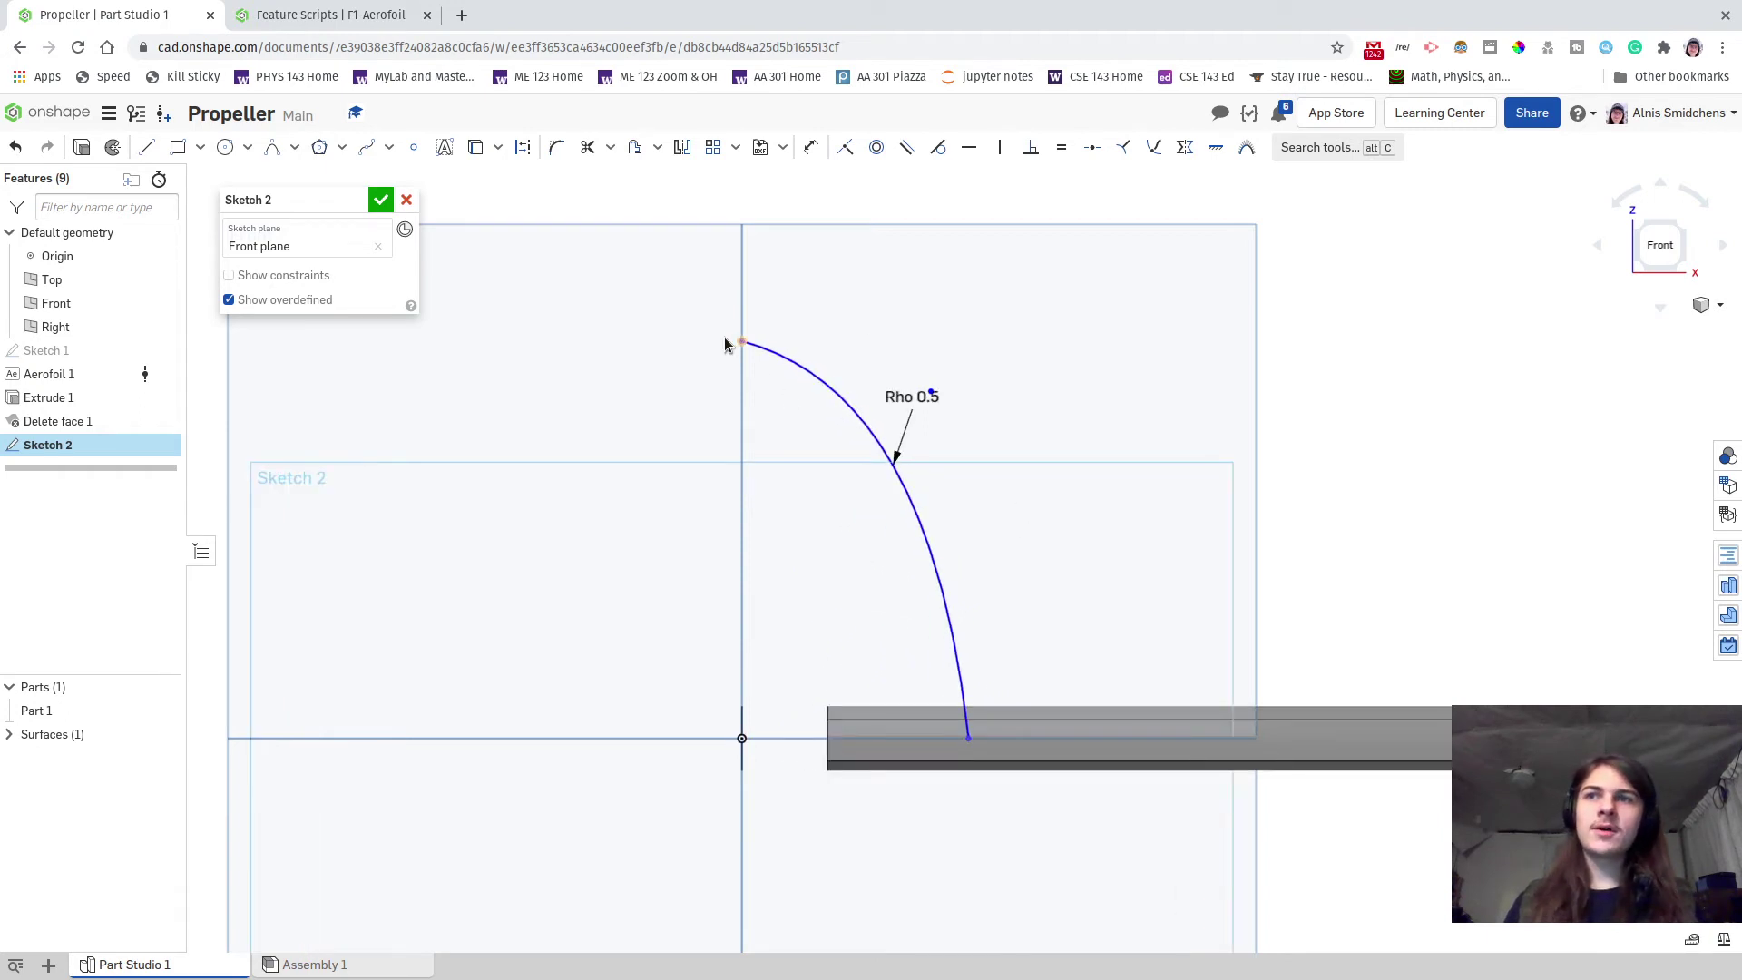
- Move the rho label clear of the conic and shift the control point outward until it is nearly above the lower endpoint
scroll(939, 396, up, 2)
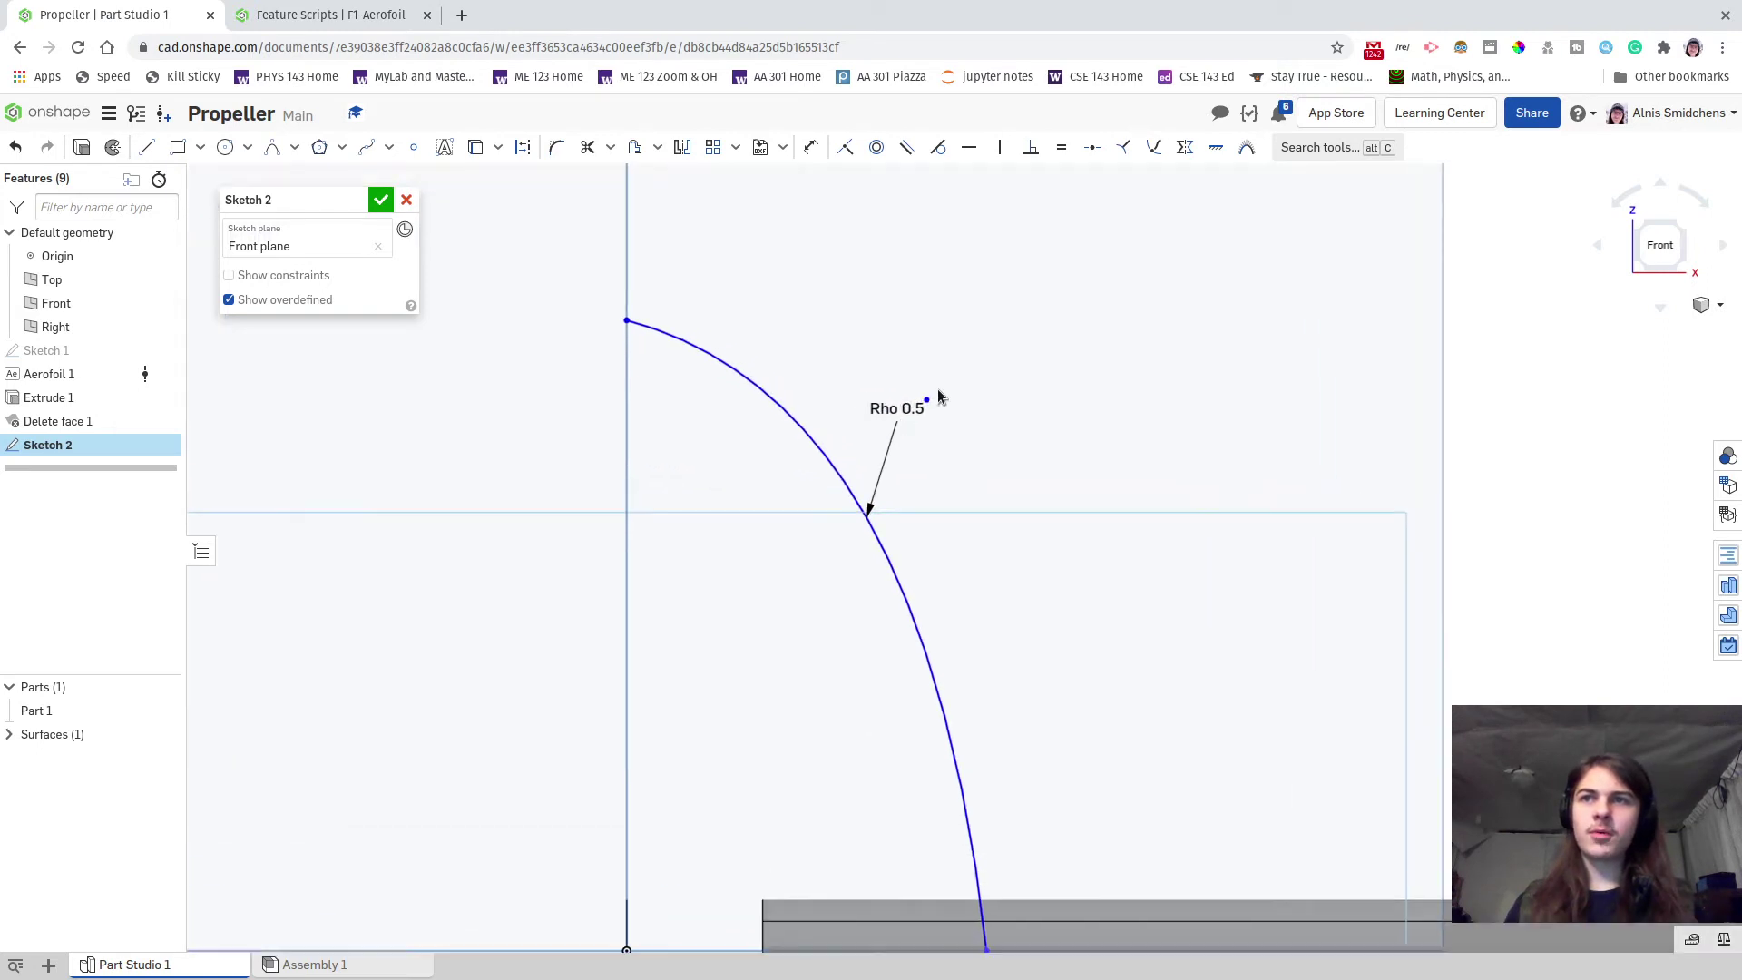
mouse_move(897, 409)
mouse_down()
mouse_move(1053, 519)
mouse_move(1042, 562)
mouse_up()
scroll(960, 412, down, 2)
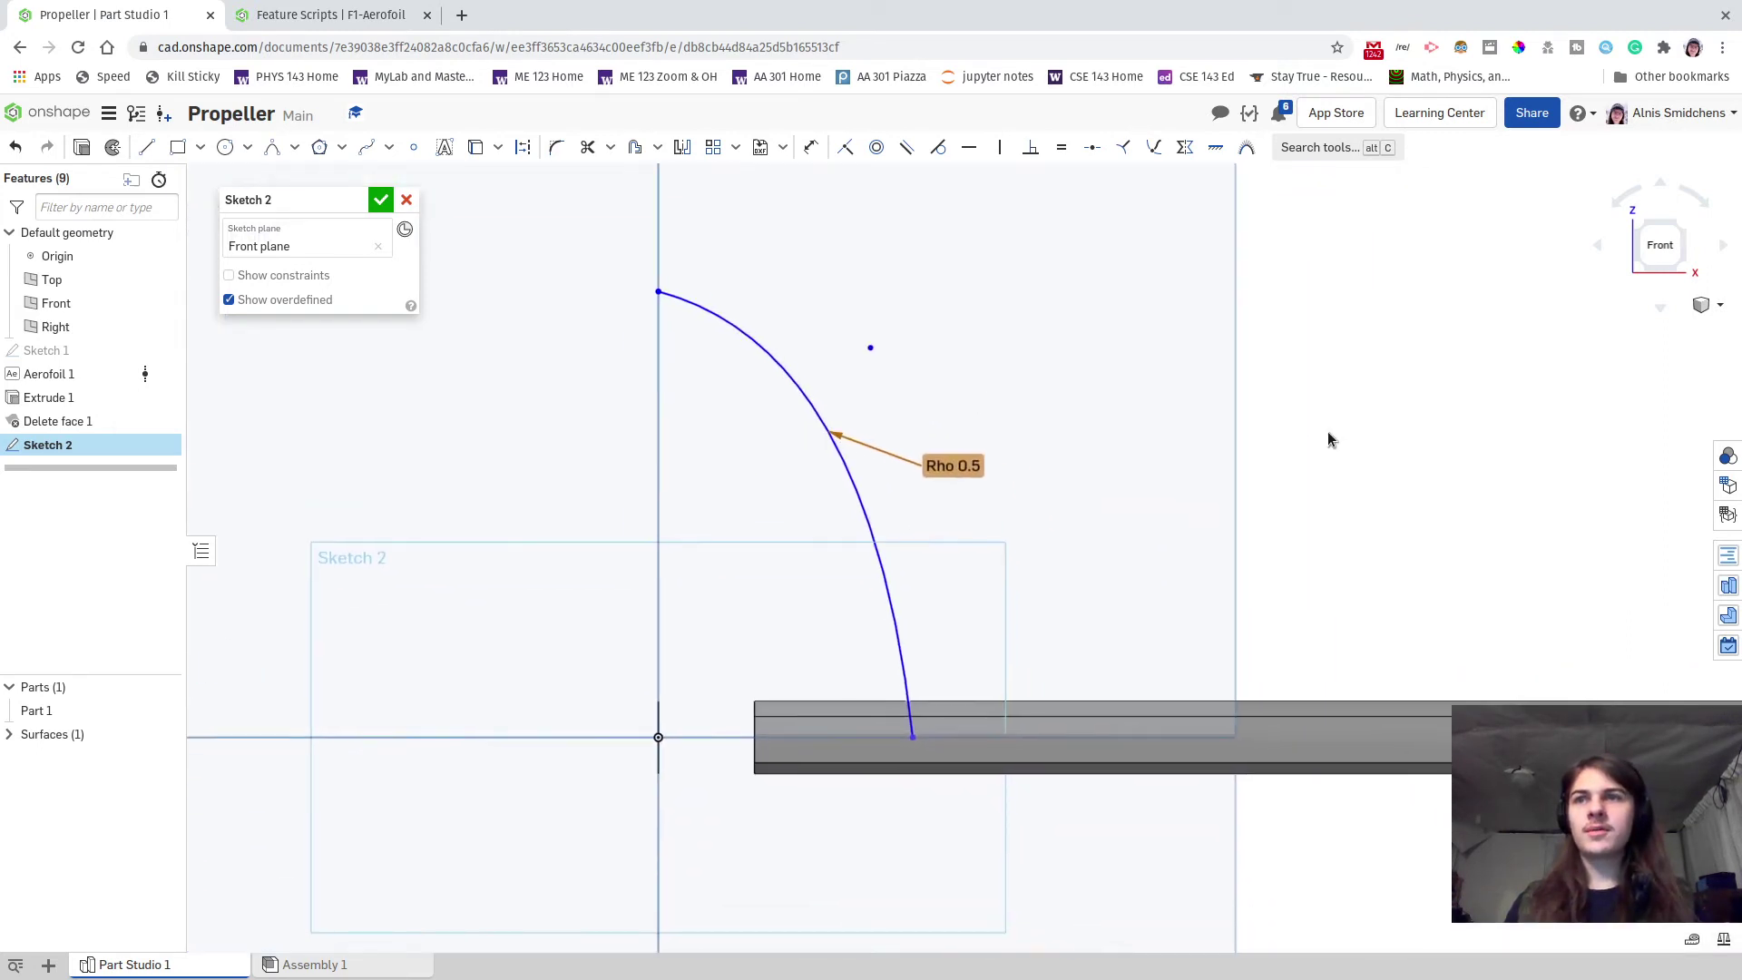
mouse_move(869, 350)
mouse_down()
mouse_move(922, 370)
mouse_move(880, 370)
mouse_move(905, 368)
mouse_up()
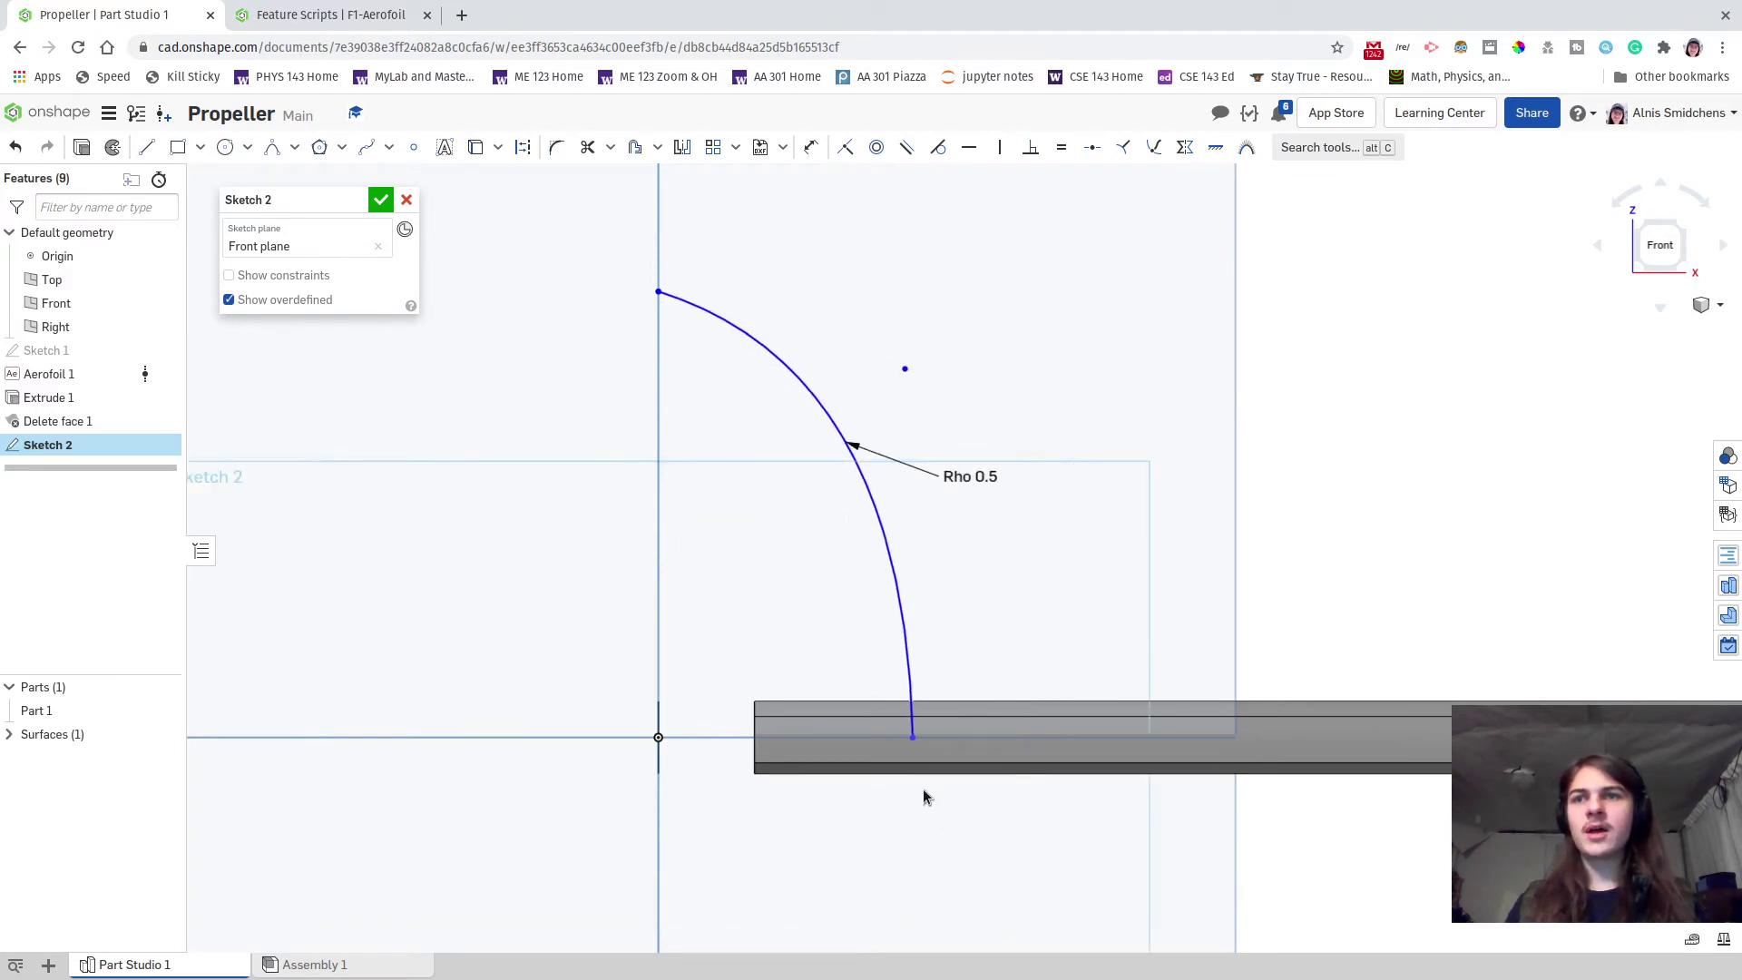
- Draw a vertical line about 0.997 in down from the conic's lower endpoint and a horizontal line about 1.322 in to the vertical axis
middle_drag(976, 523, 877, 416)
click(146, 147)
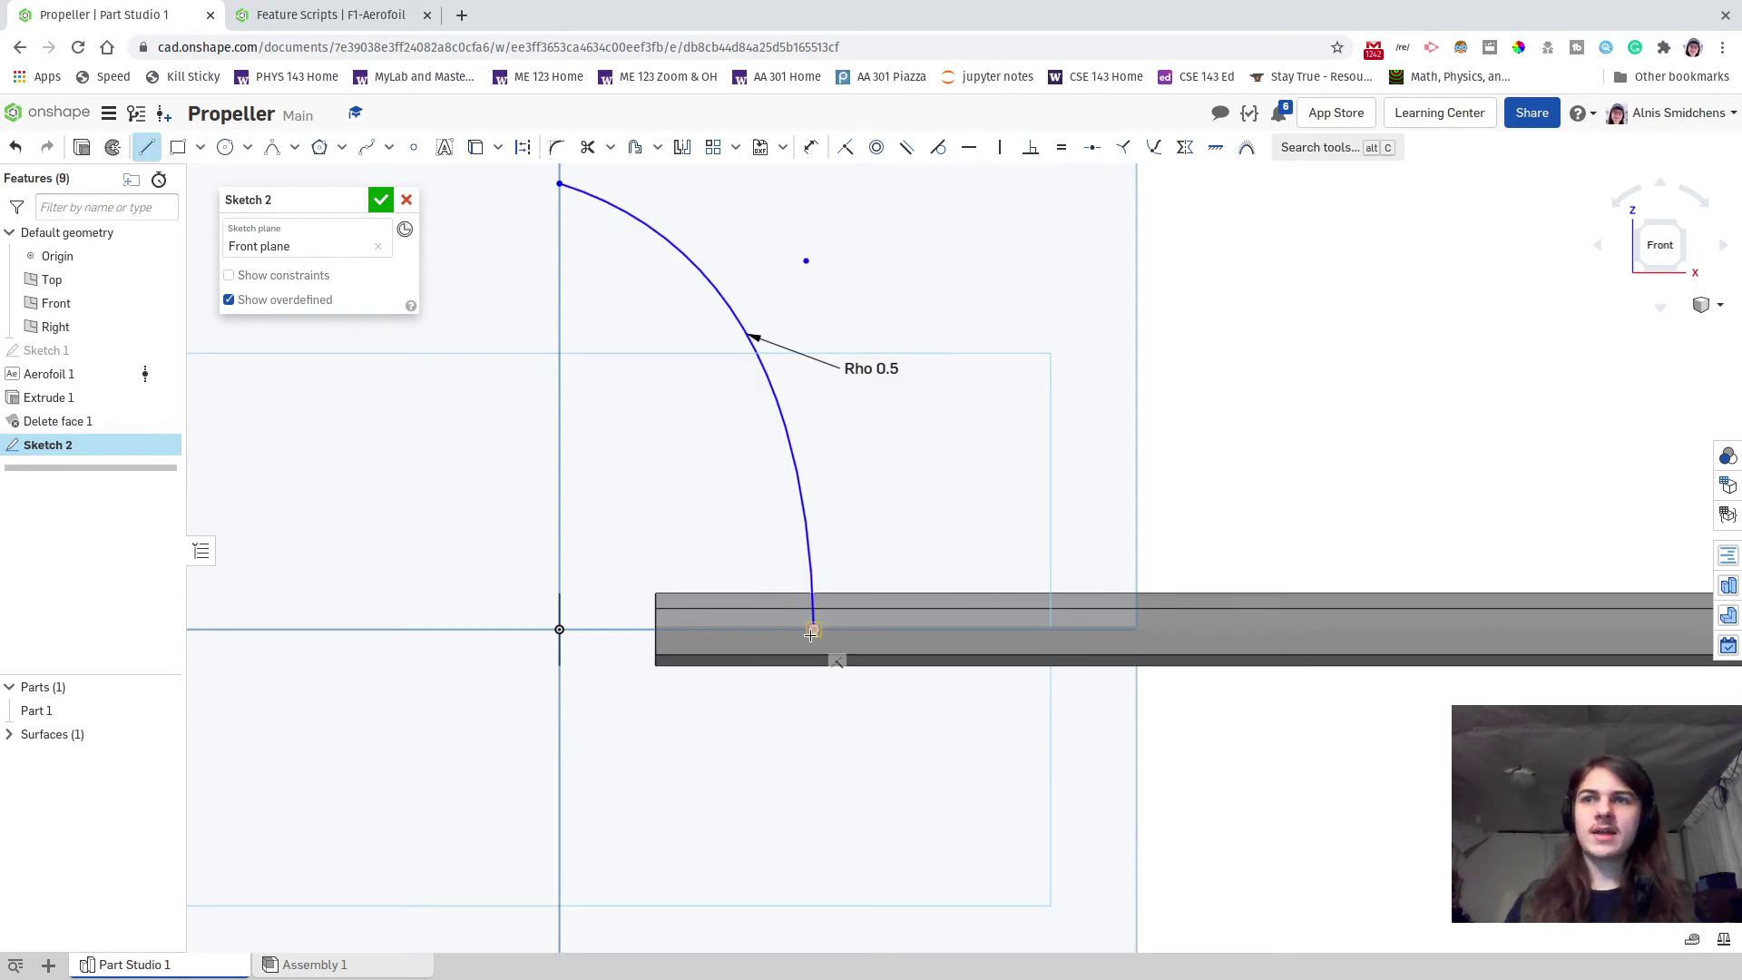
middle_drag(885, 570, 925, 544)
scroll(908, 578, down, 4)
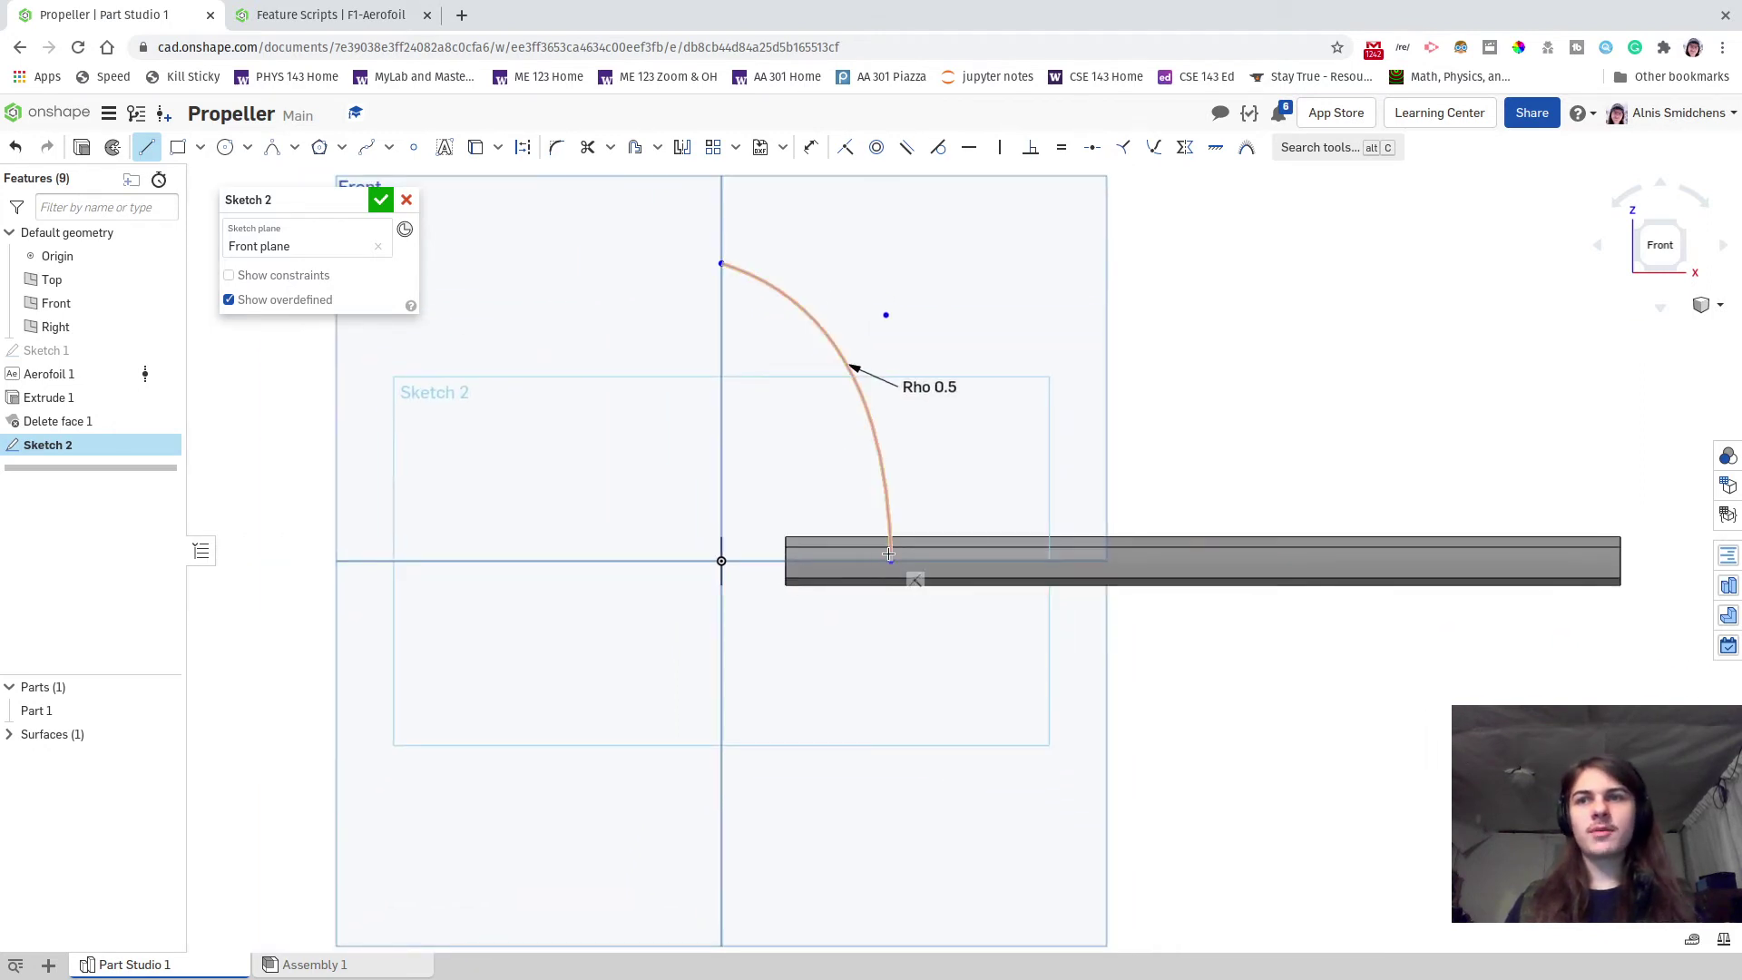
click(891, 563)
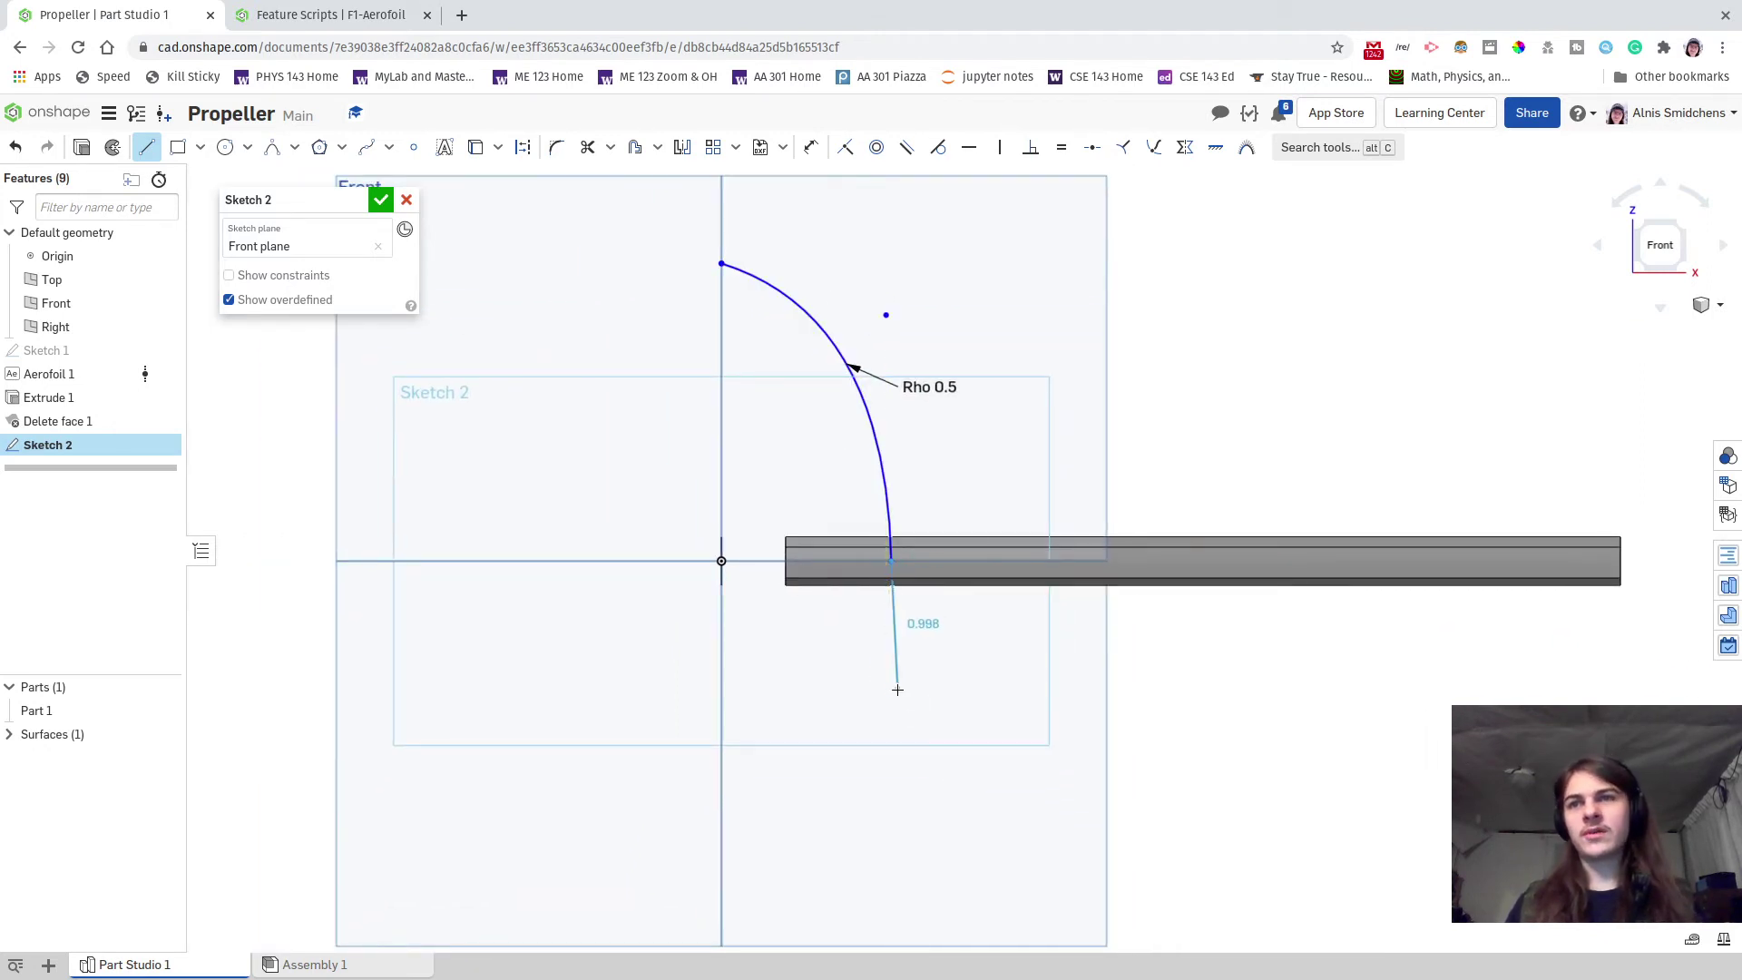
click(891, 688)
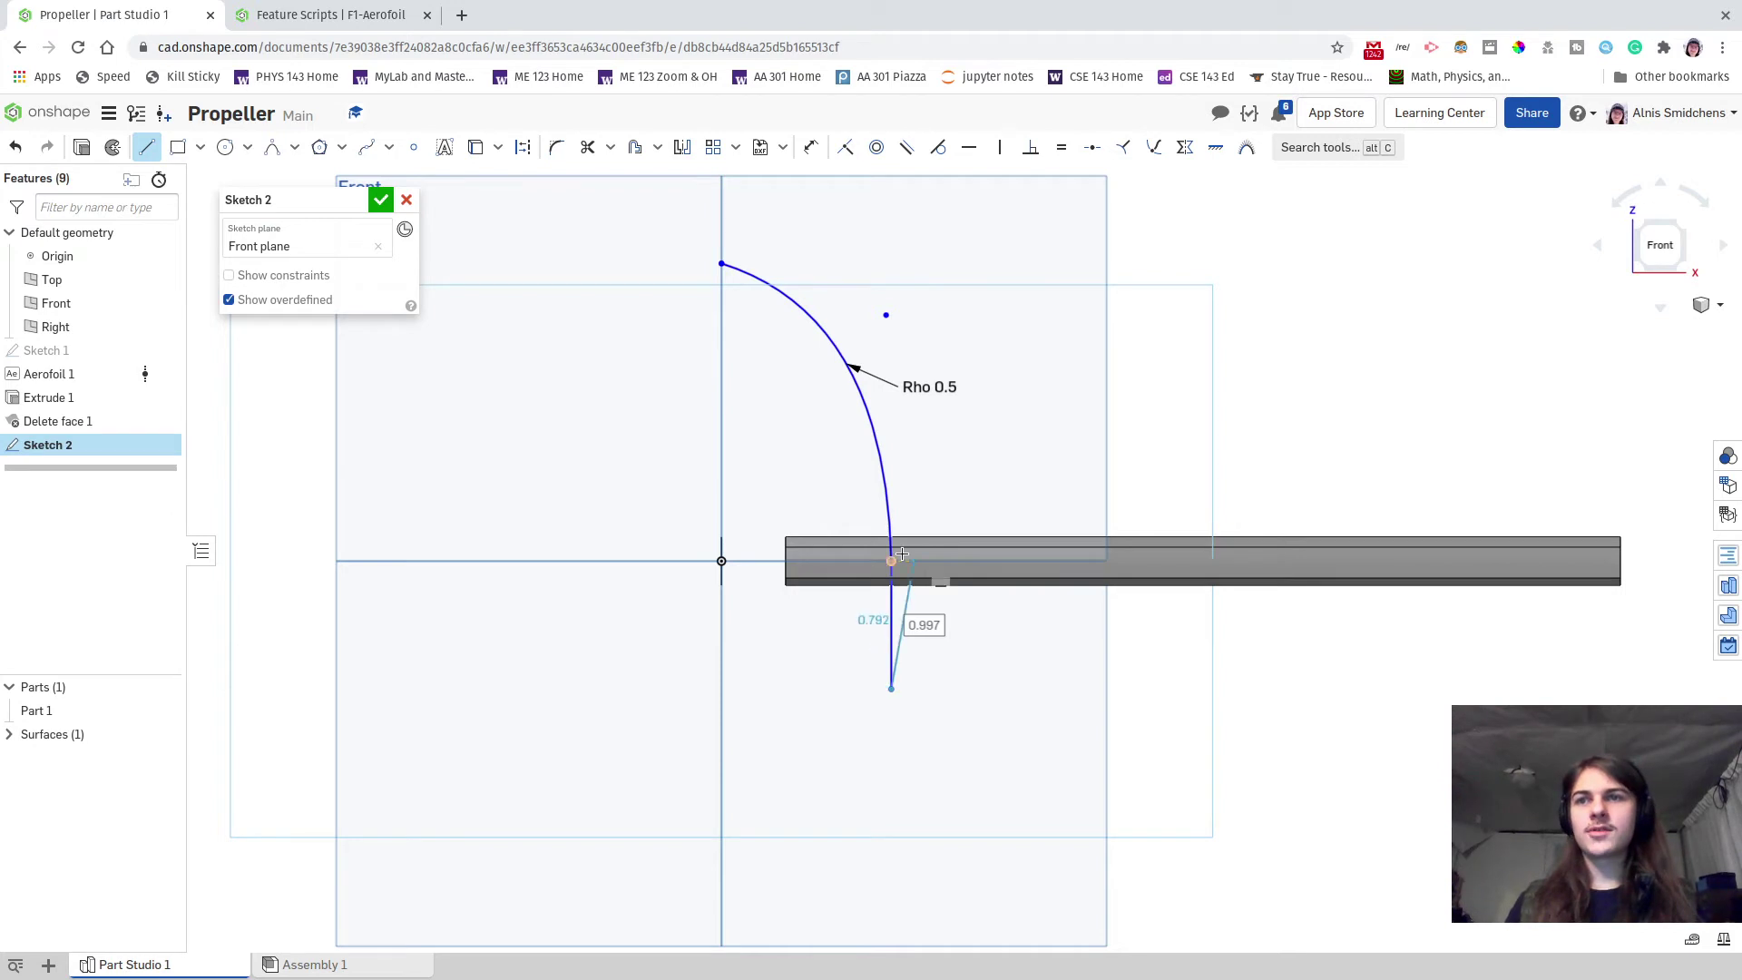
click(723, 686)
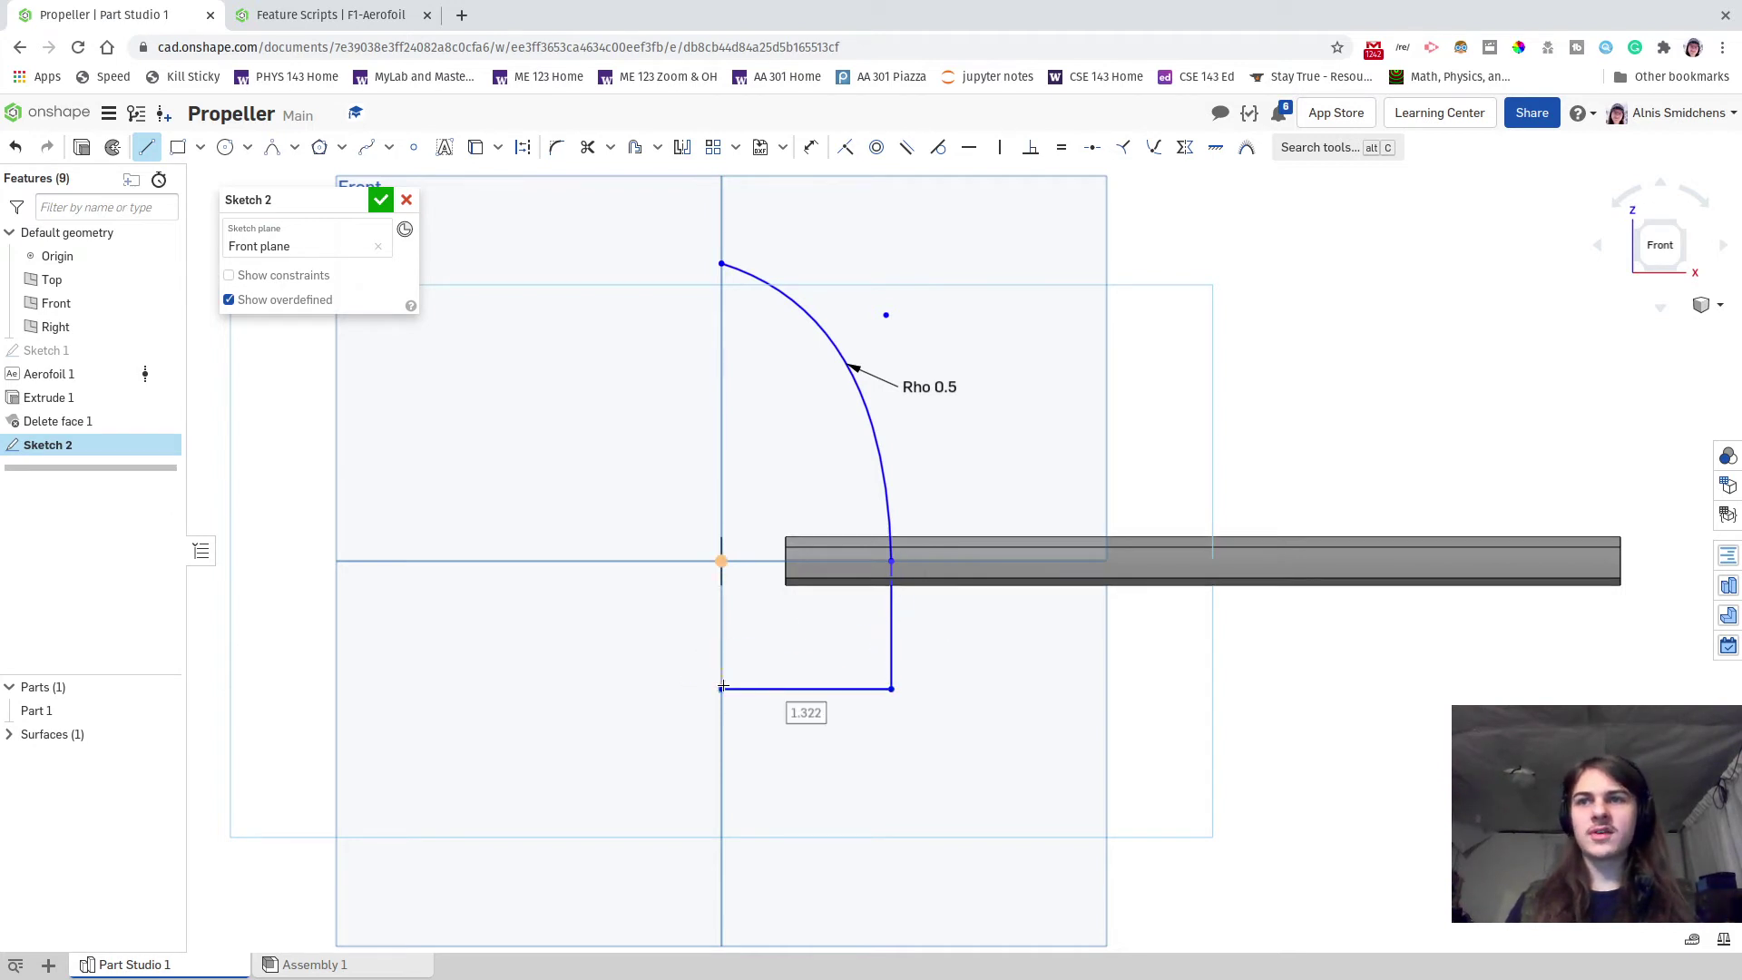
key(Escape)
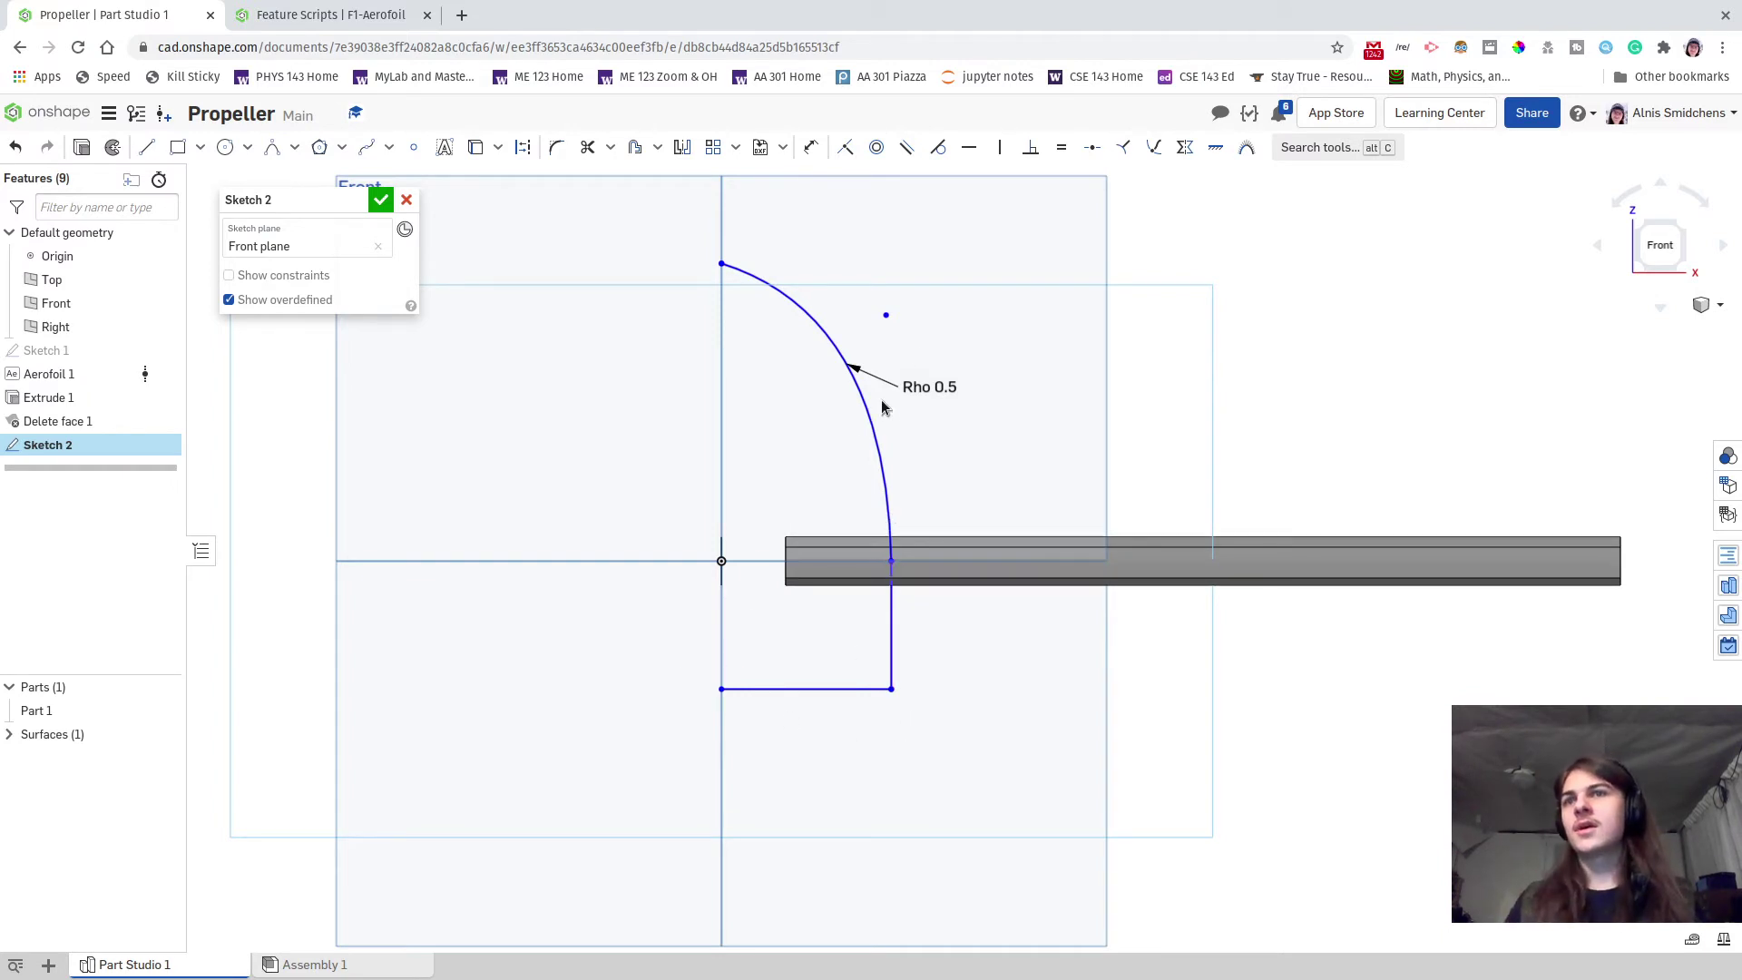
- Try to align the conic's control point vertically with its lower endpoint
key(d)
click(886, 314)
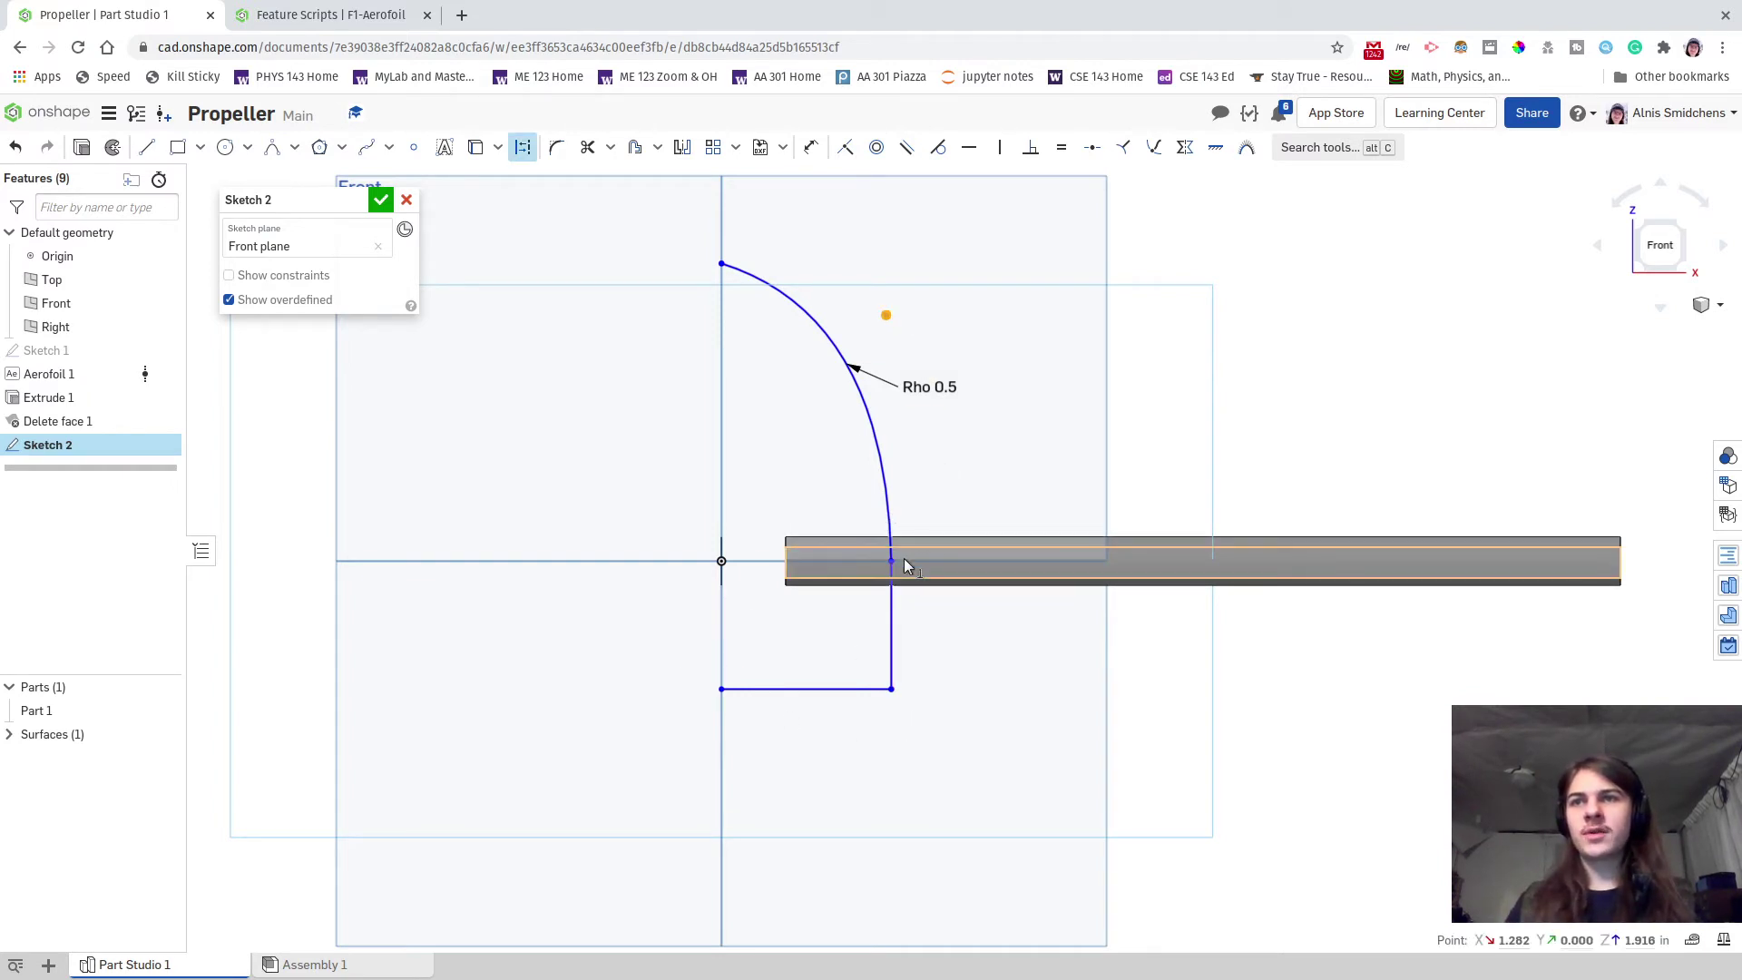
click(890, 562)
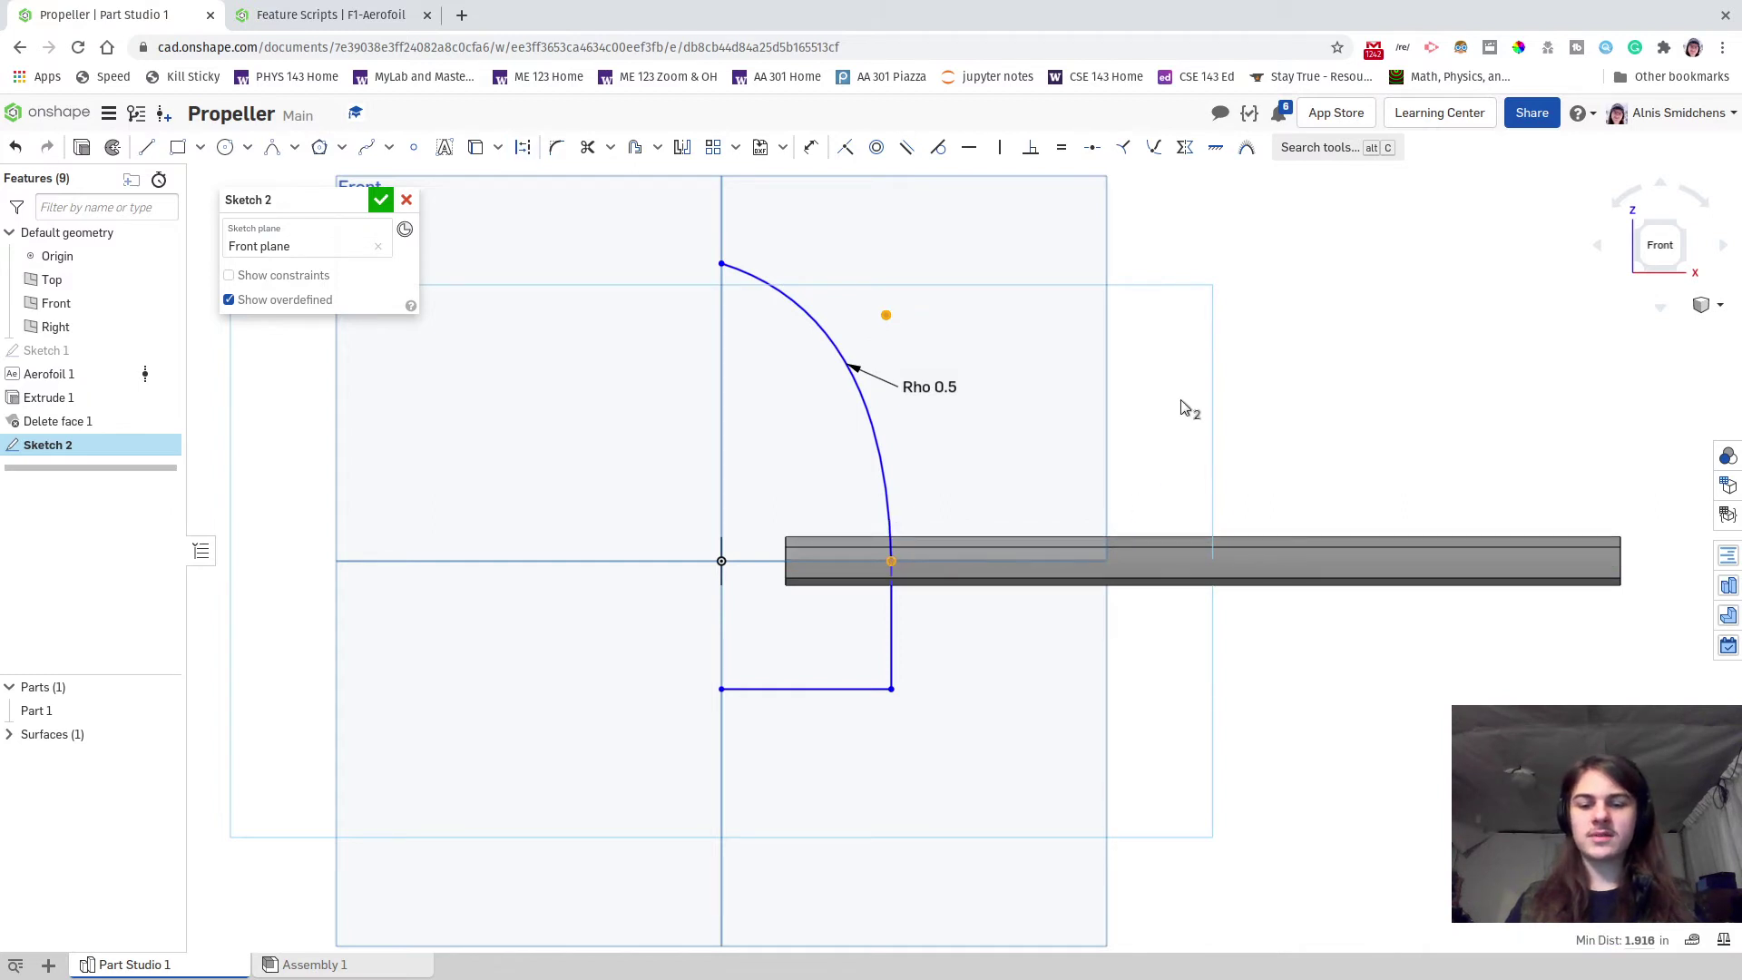
key(Escape)
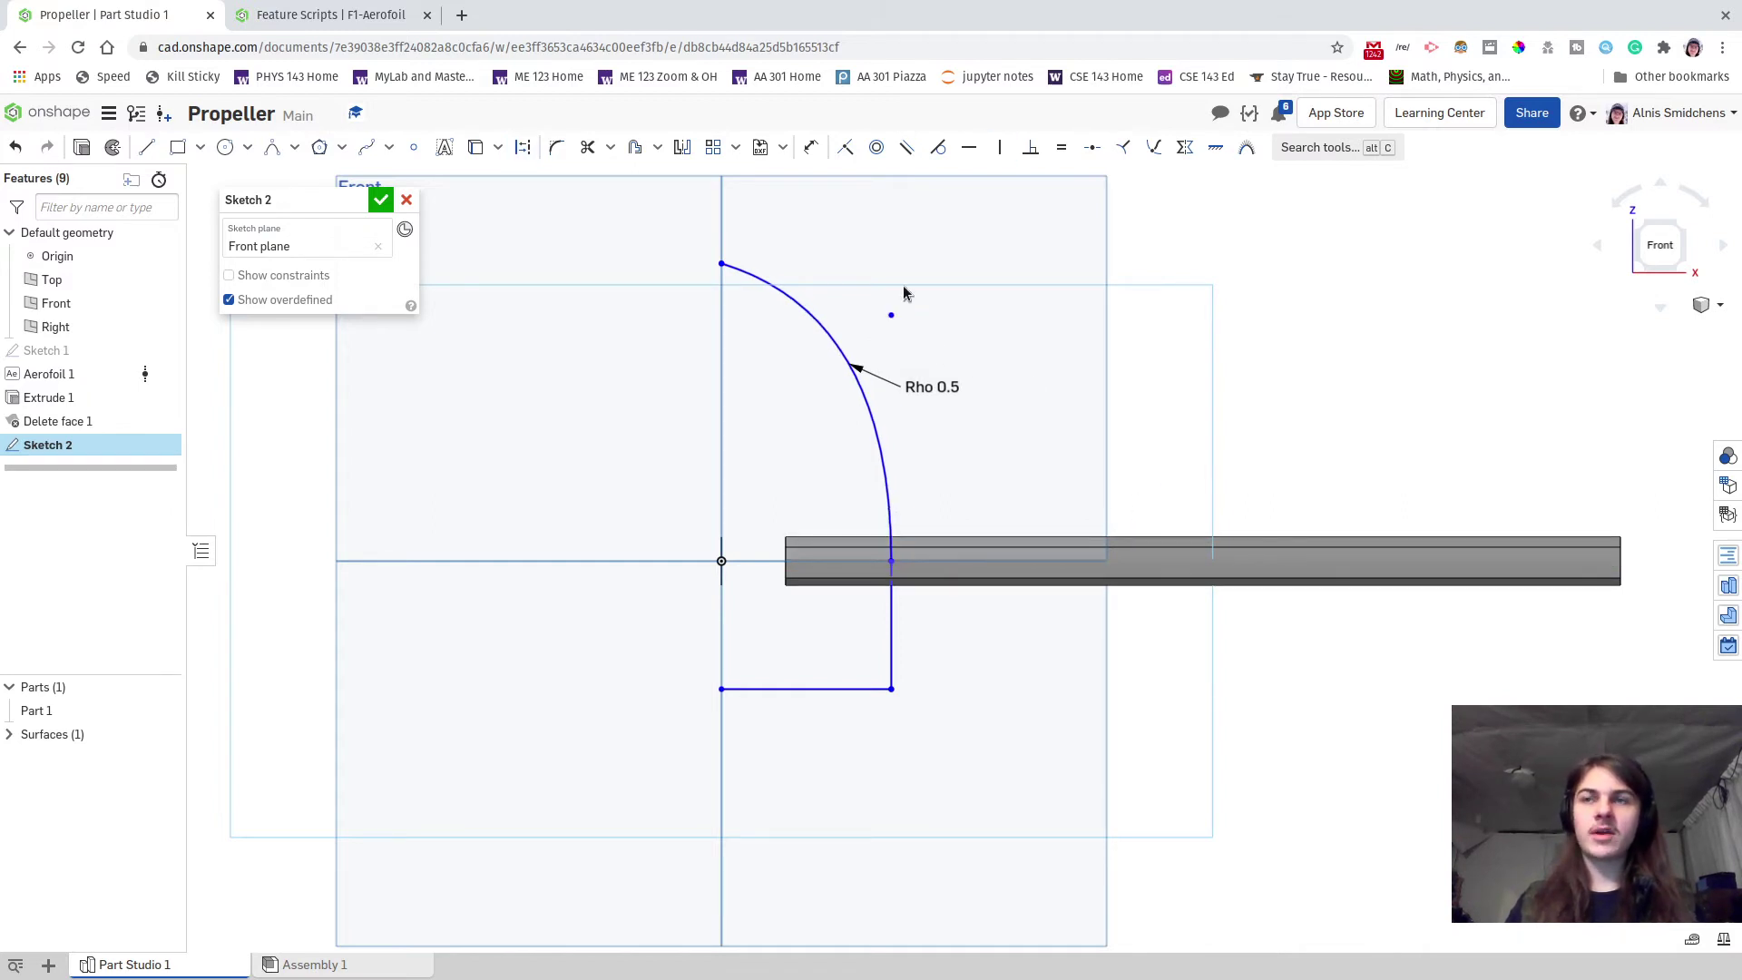
- Constrain the conic's control point coincident with the vertical line below the conic's lower endpoint
click(890, 590)
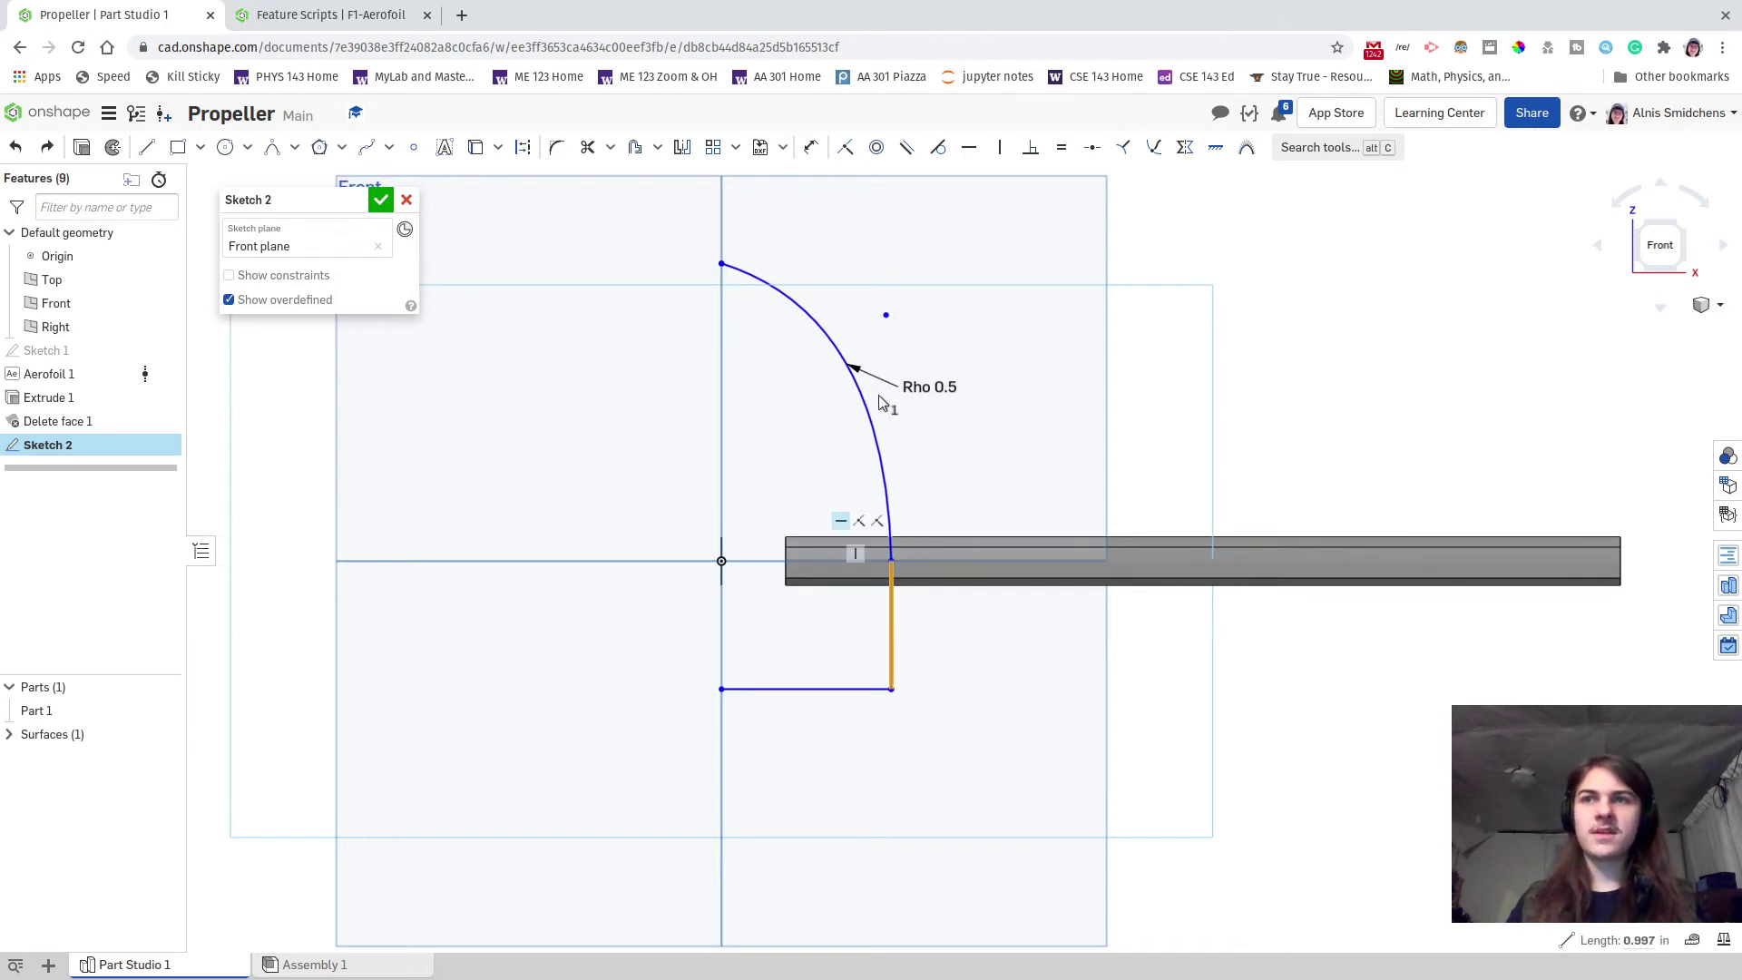
click(887, 316)
key(i)
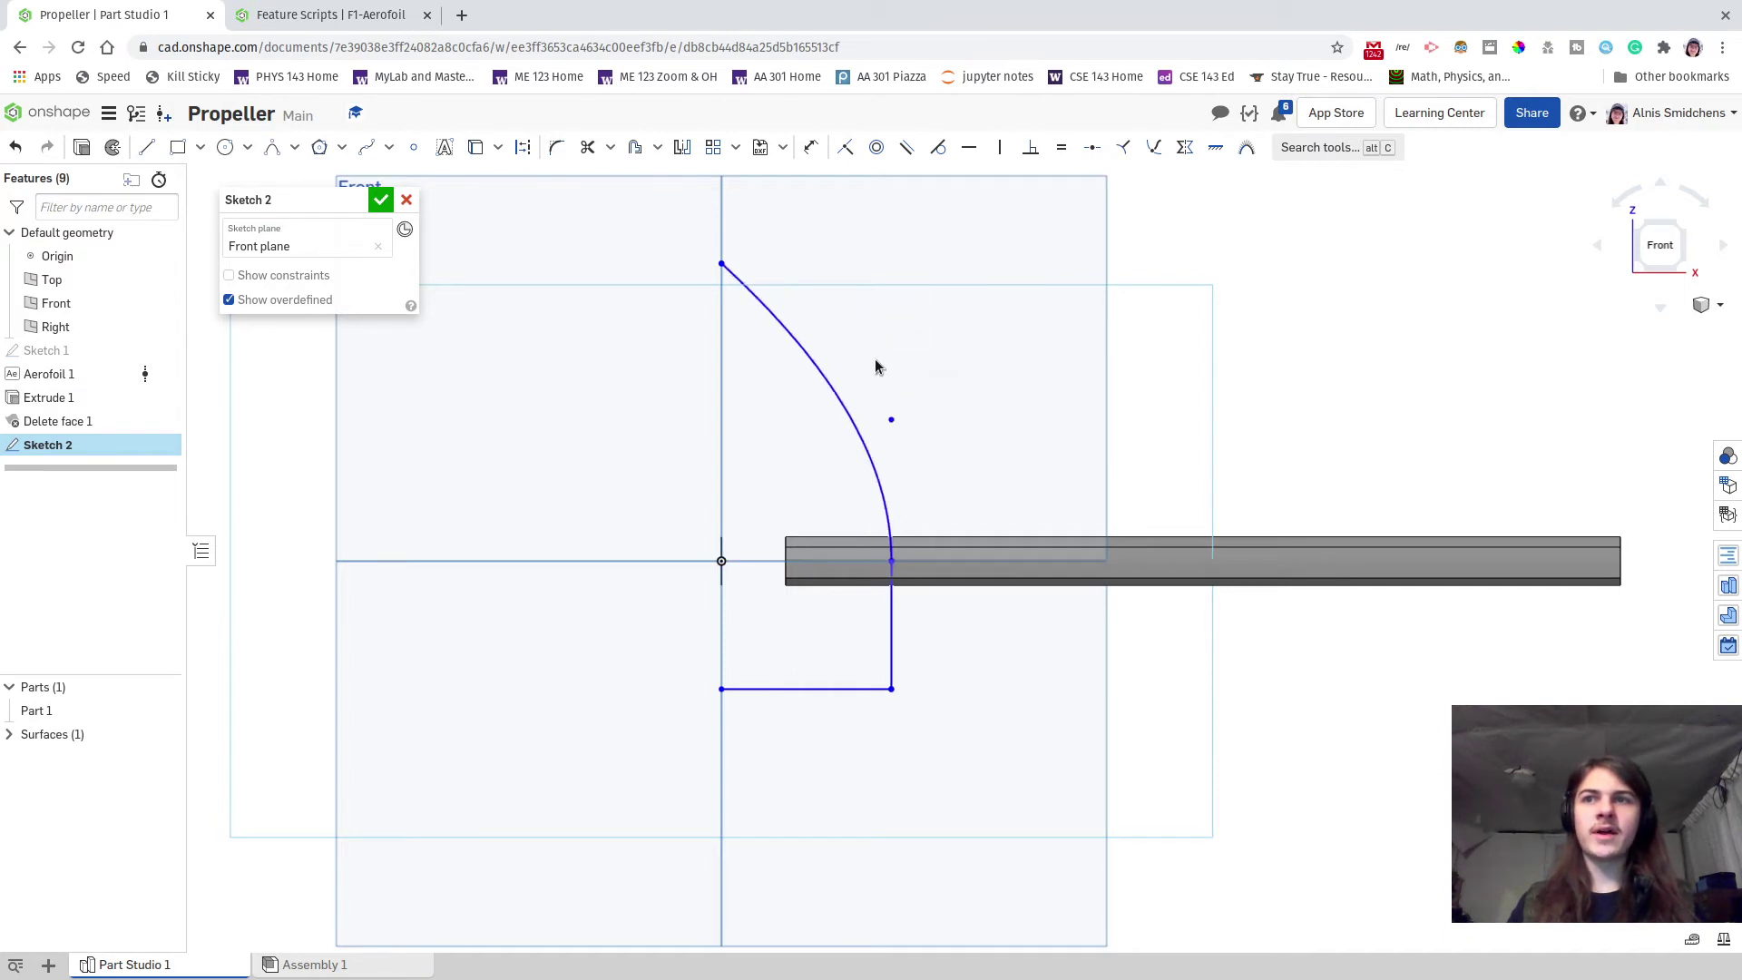
click(886, 481)
click(890, 603)
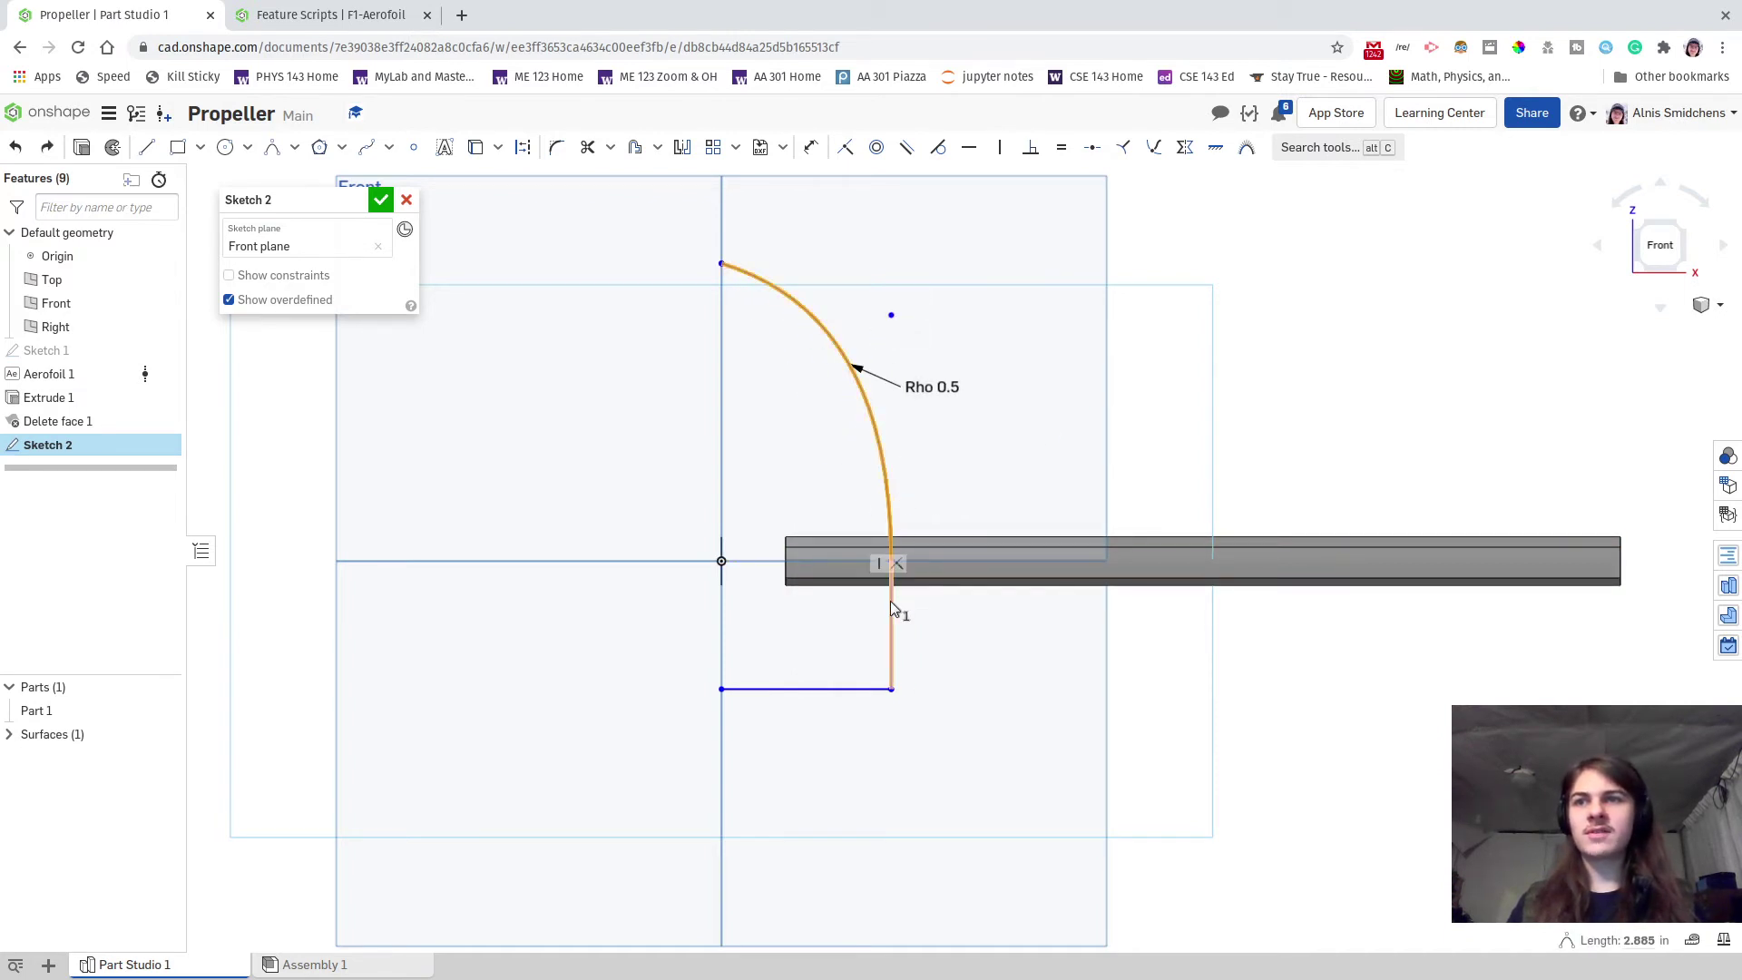
click(1108, 613)
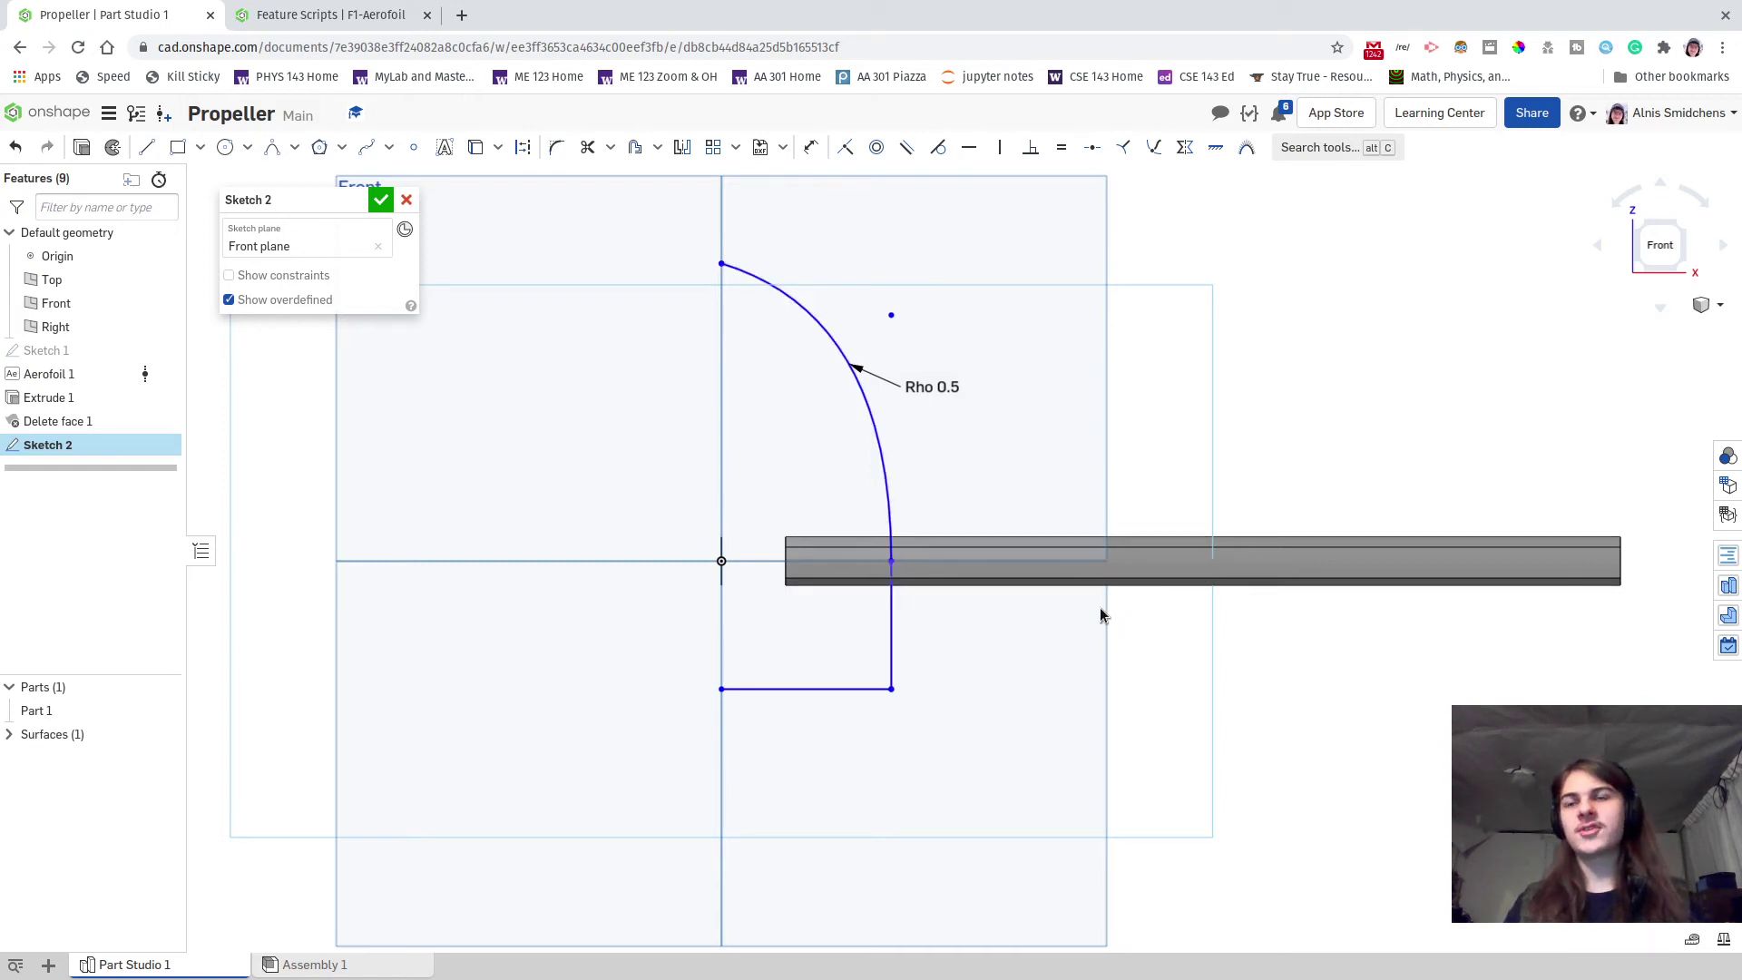
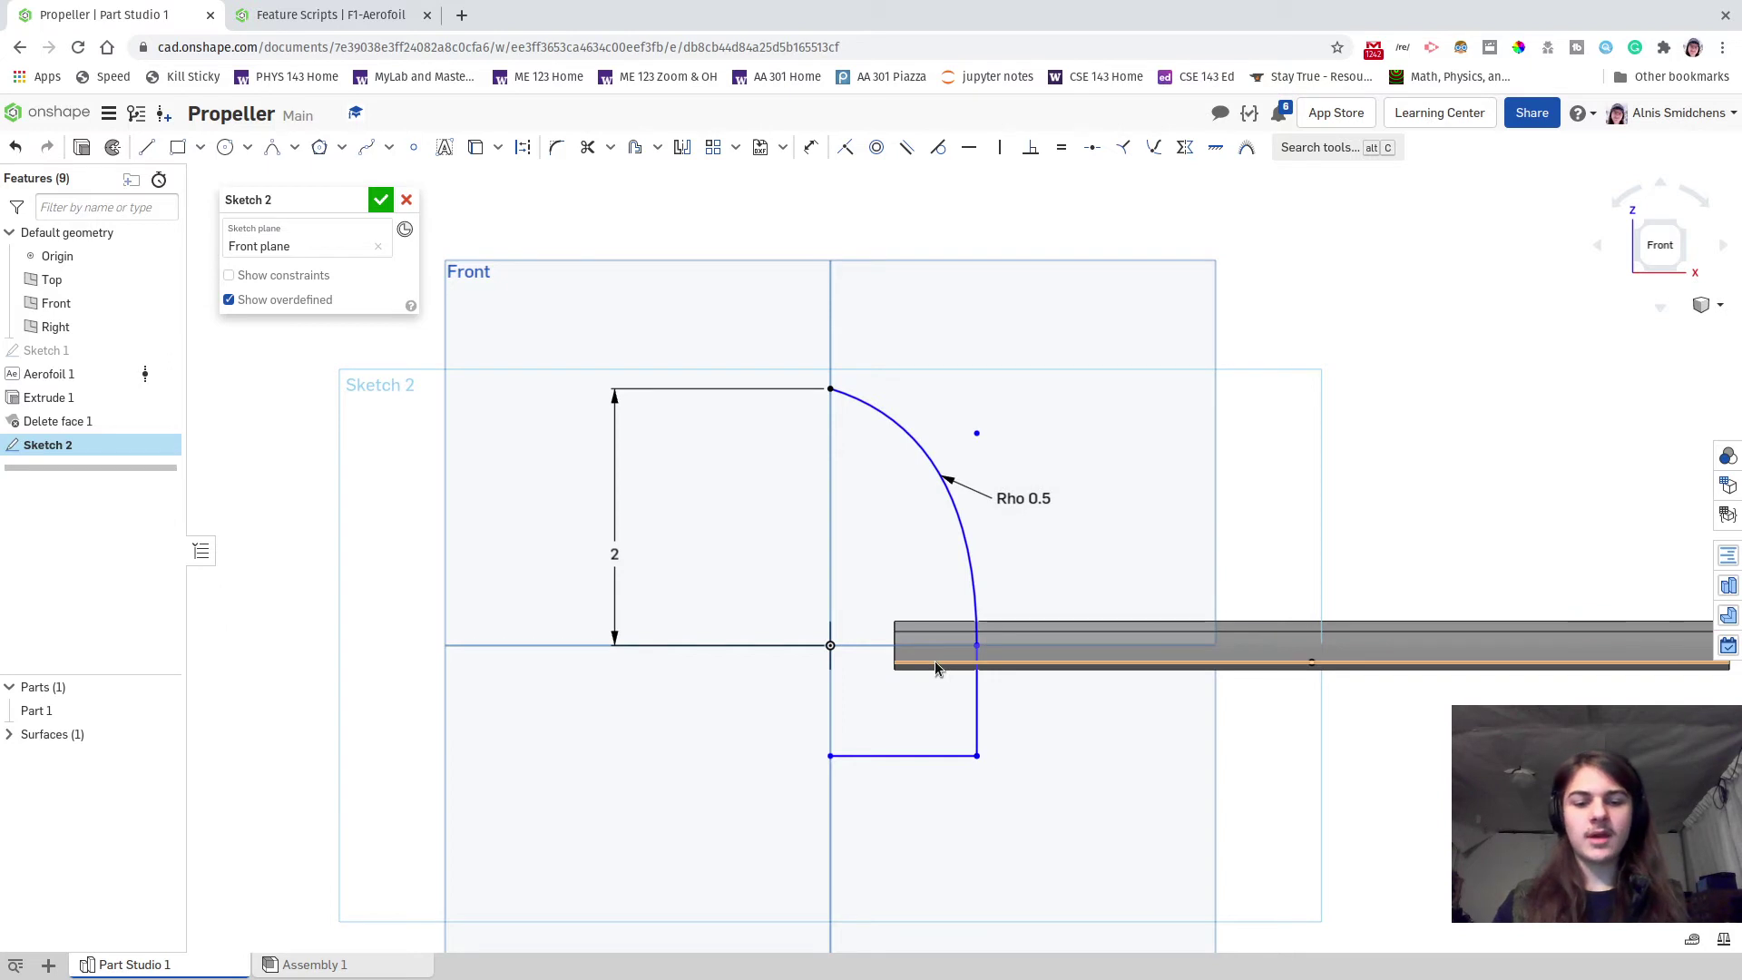
- Draw a vertical line along the axis from the conic's upper endpoint to the inner end of the horizontal base line
key(l)
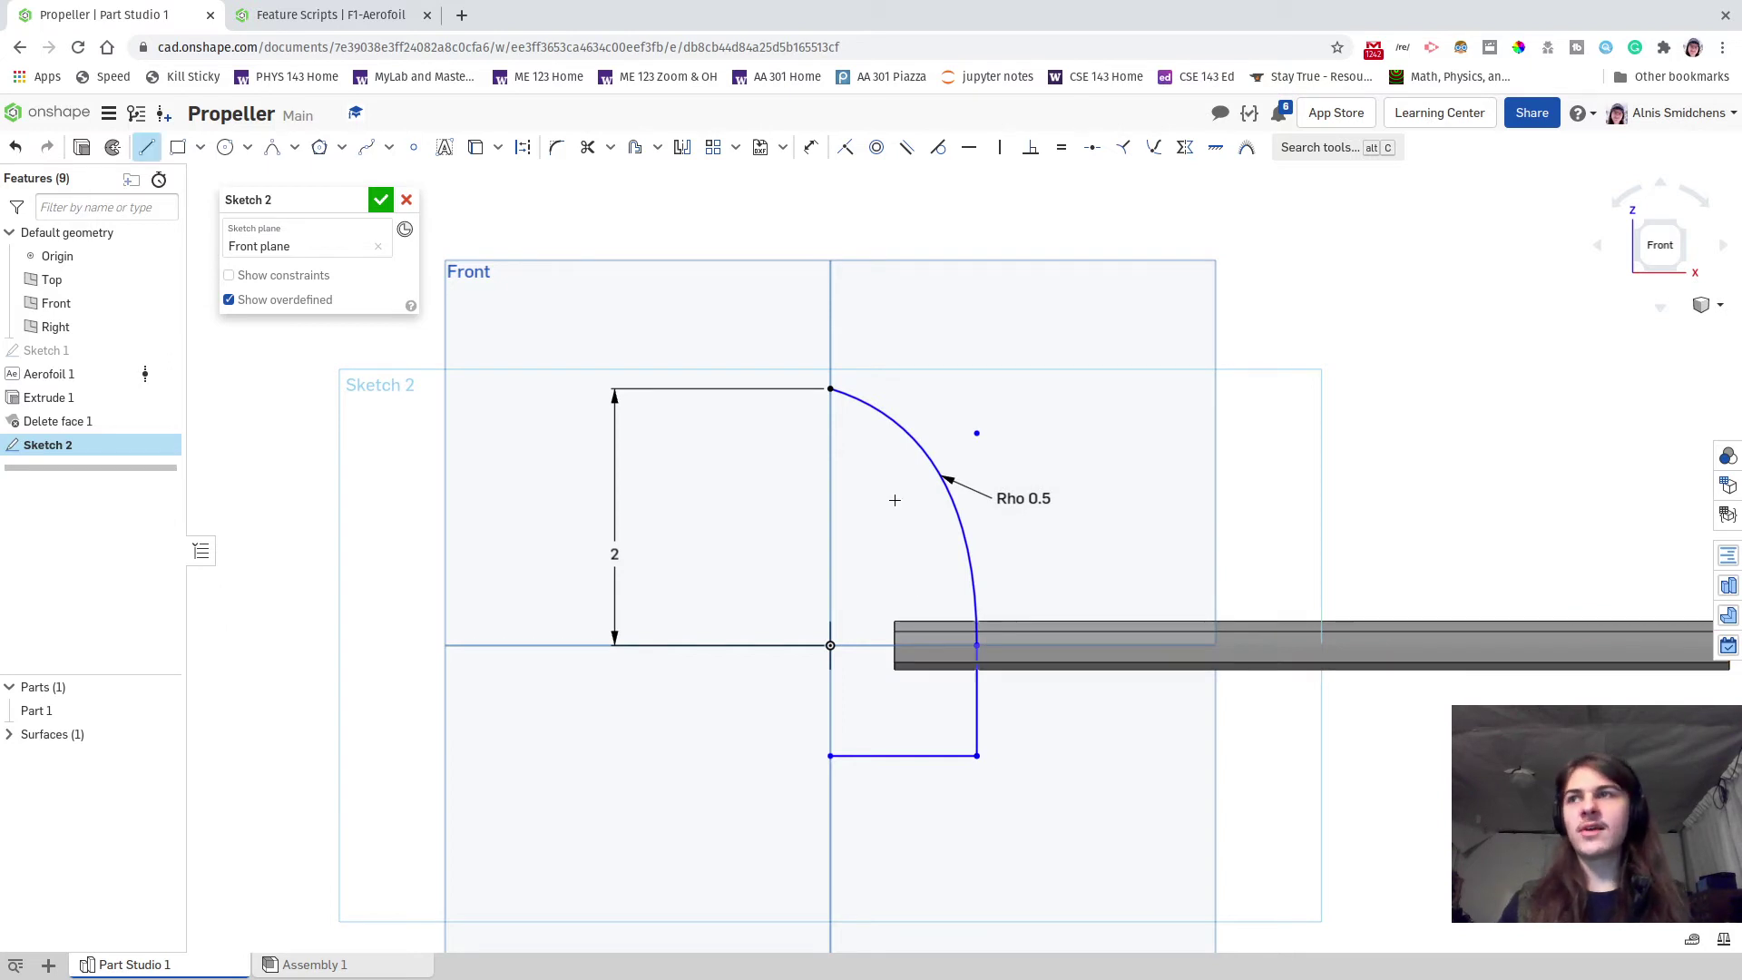
click(830, 388)
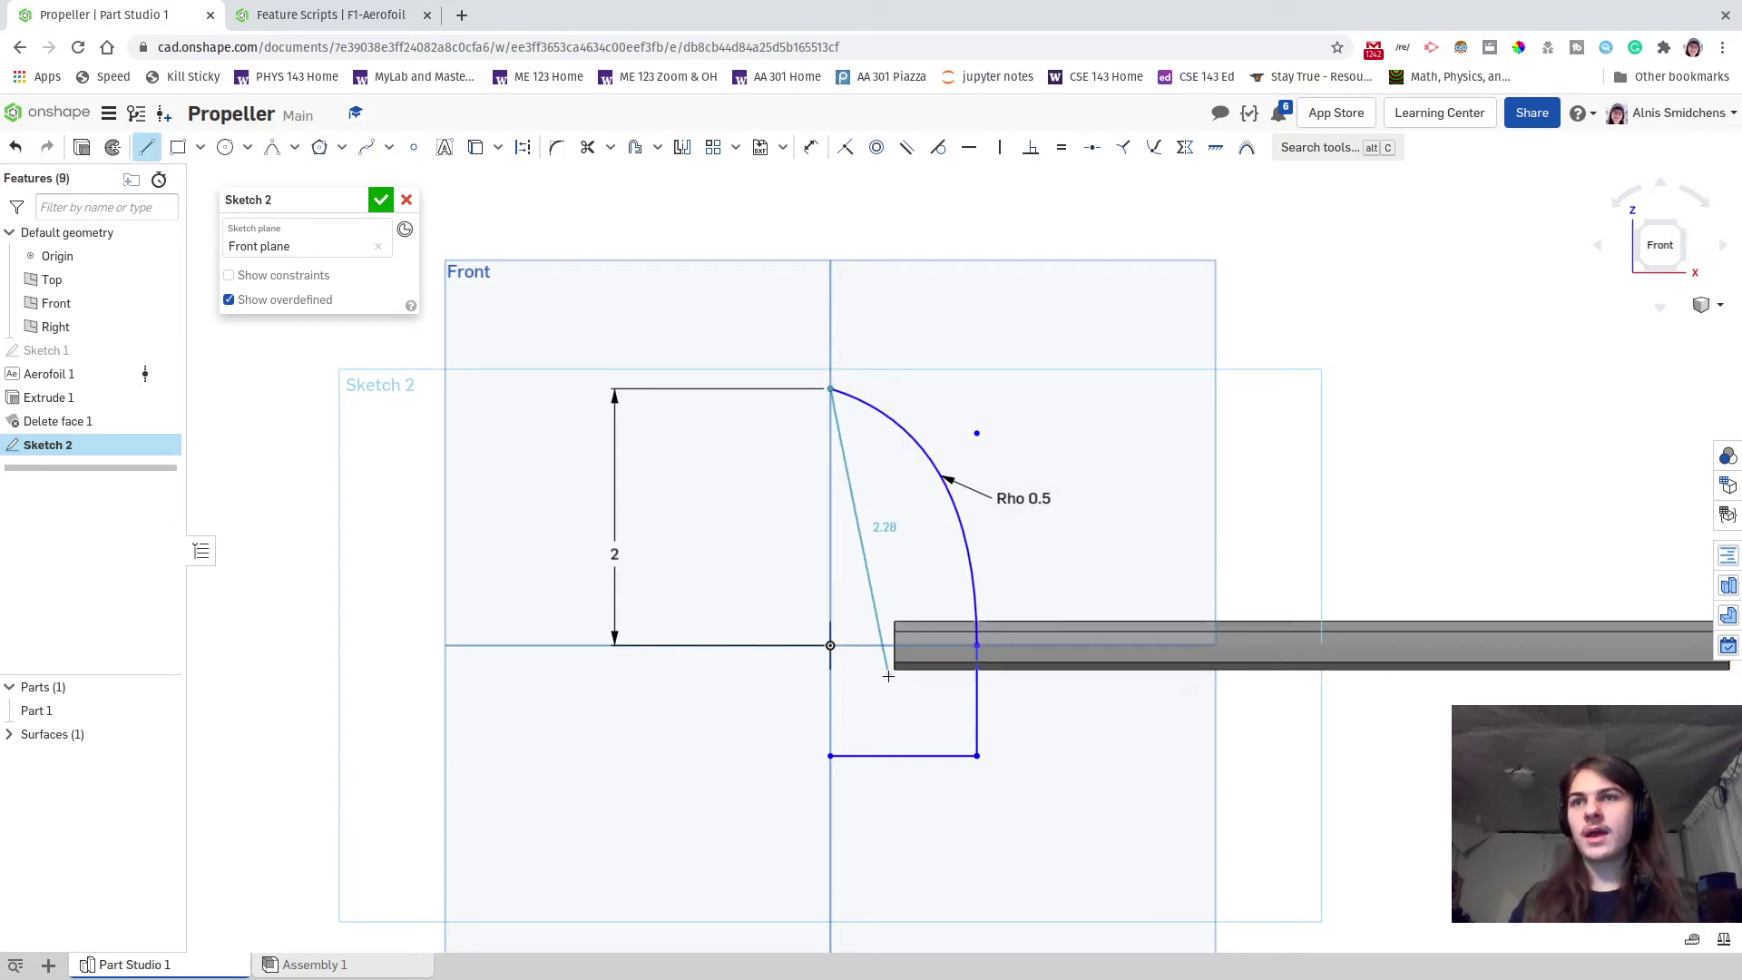
key(q)
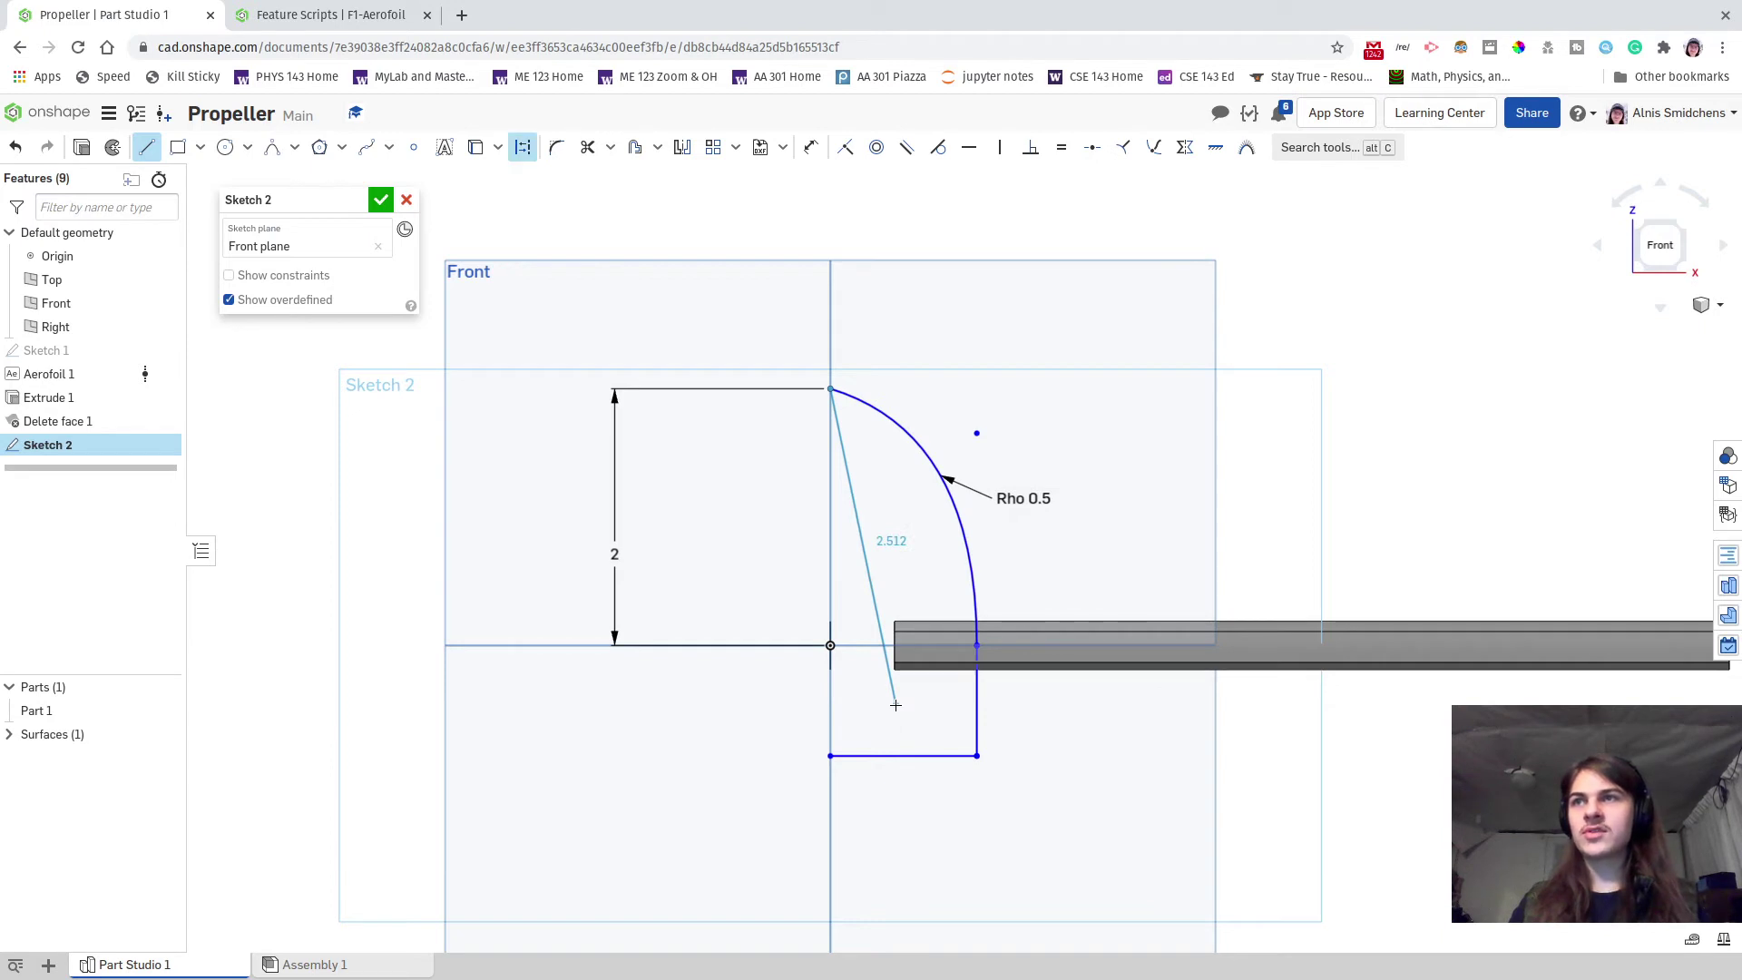
key(q)
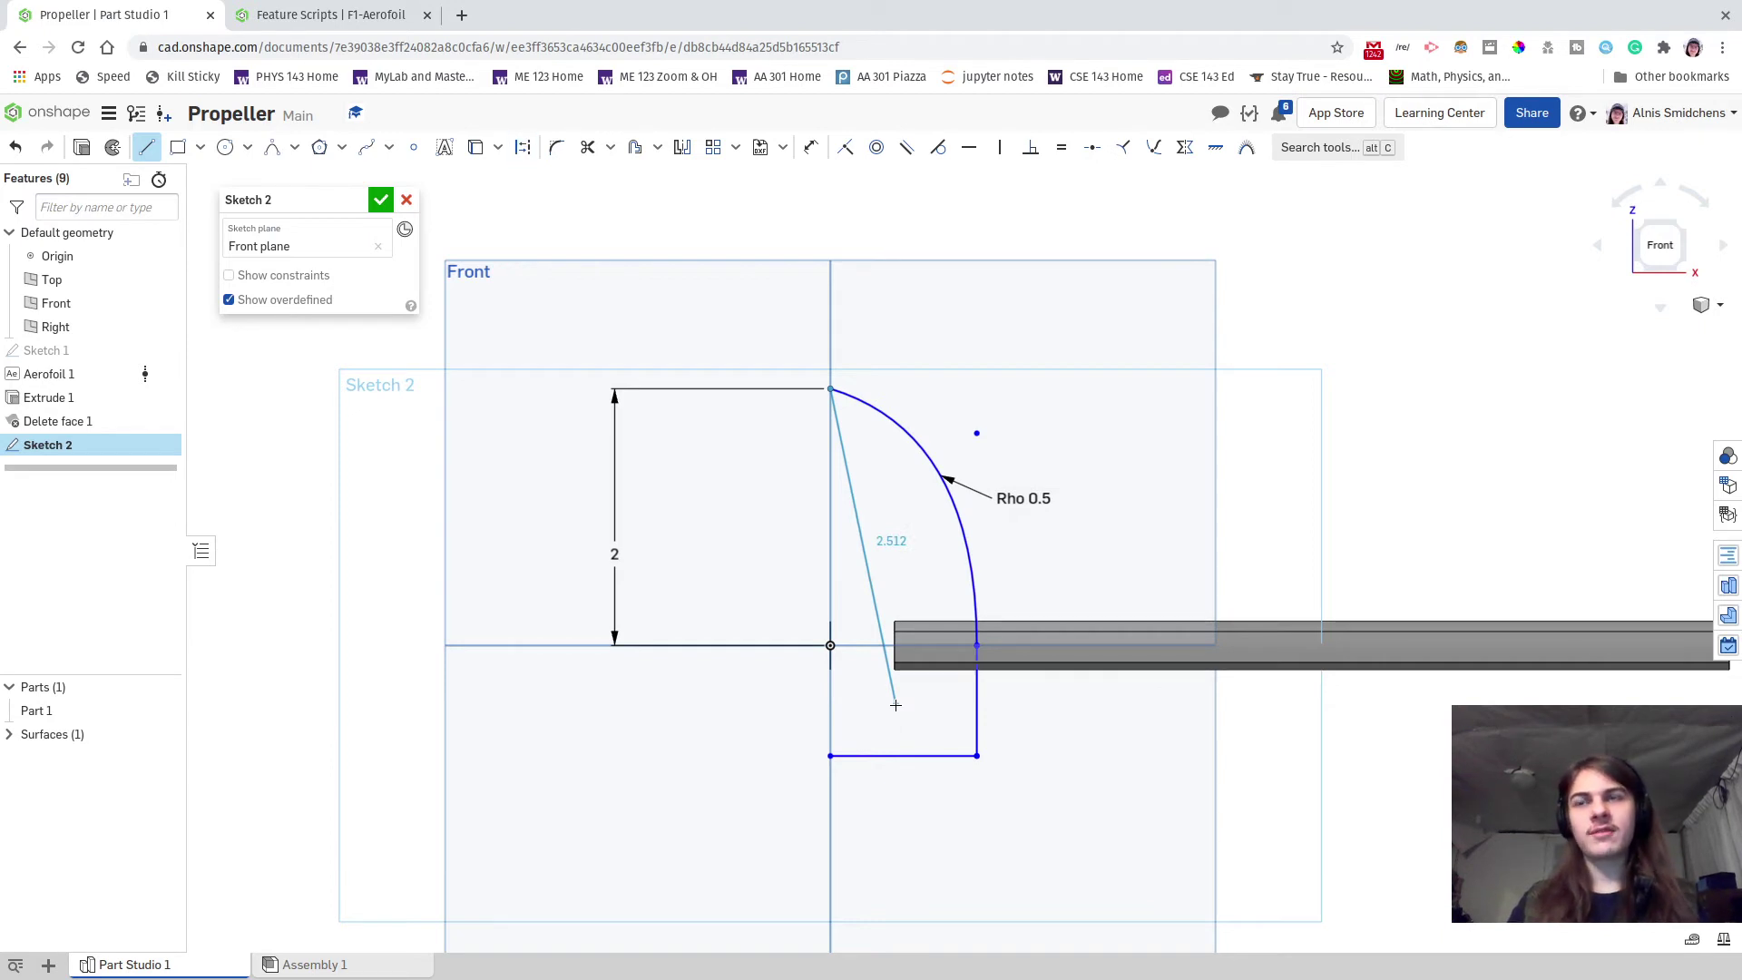
click(857, 773)
key(Escape)
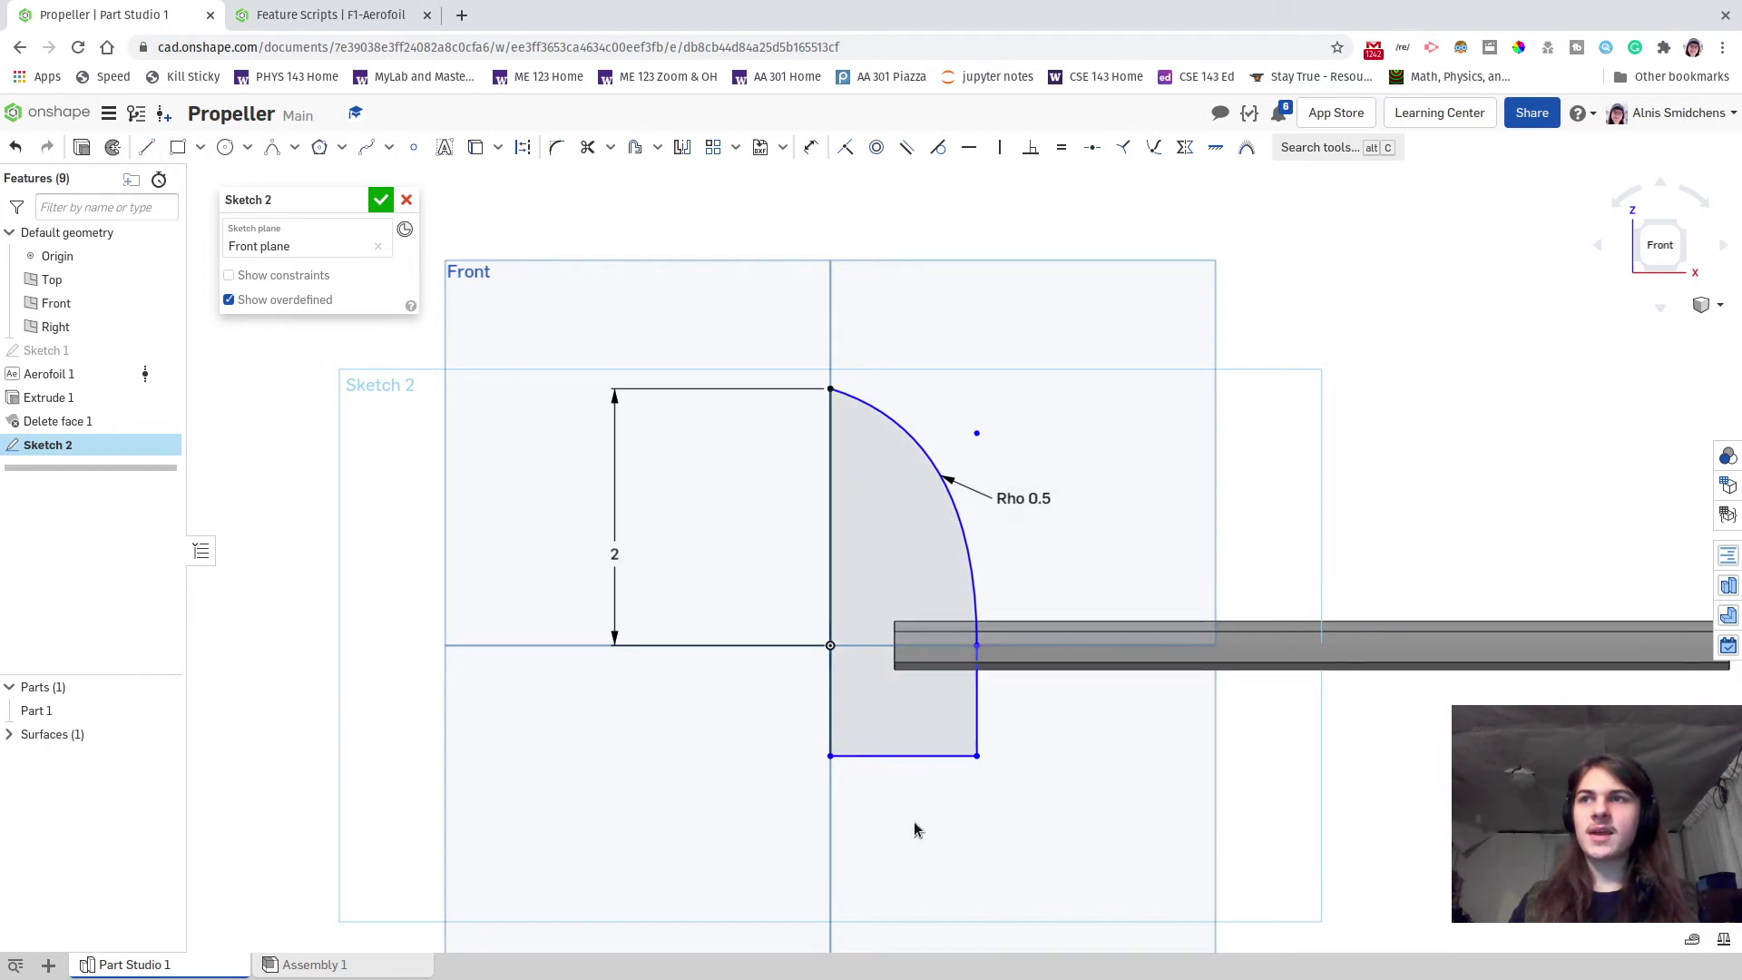
- Convert the vertical line on the axis to construction geometry
click(832, 557)
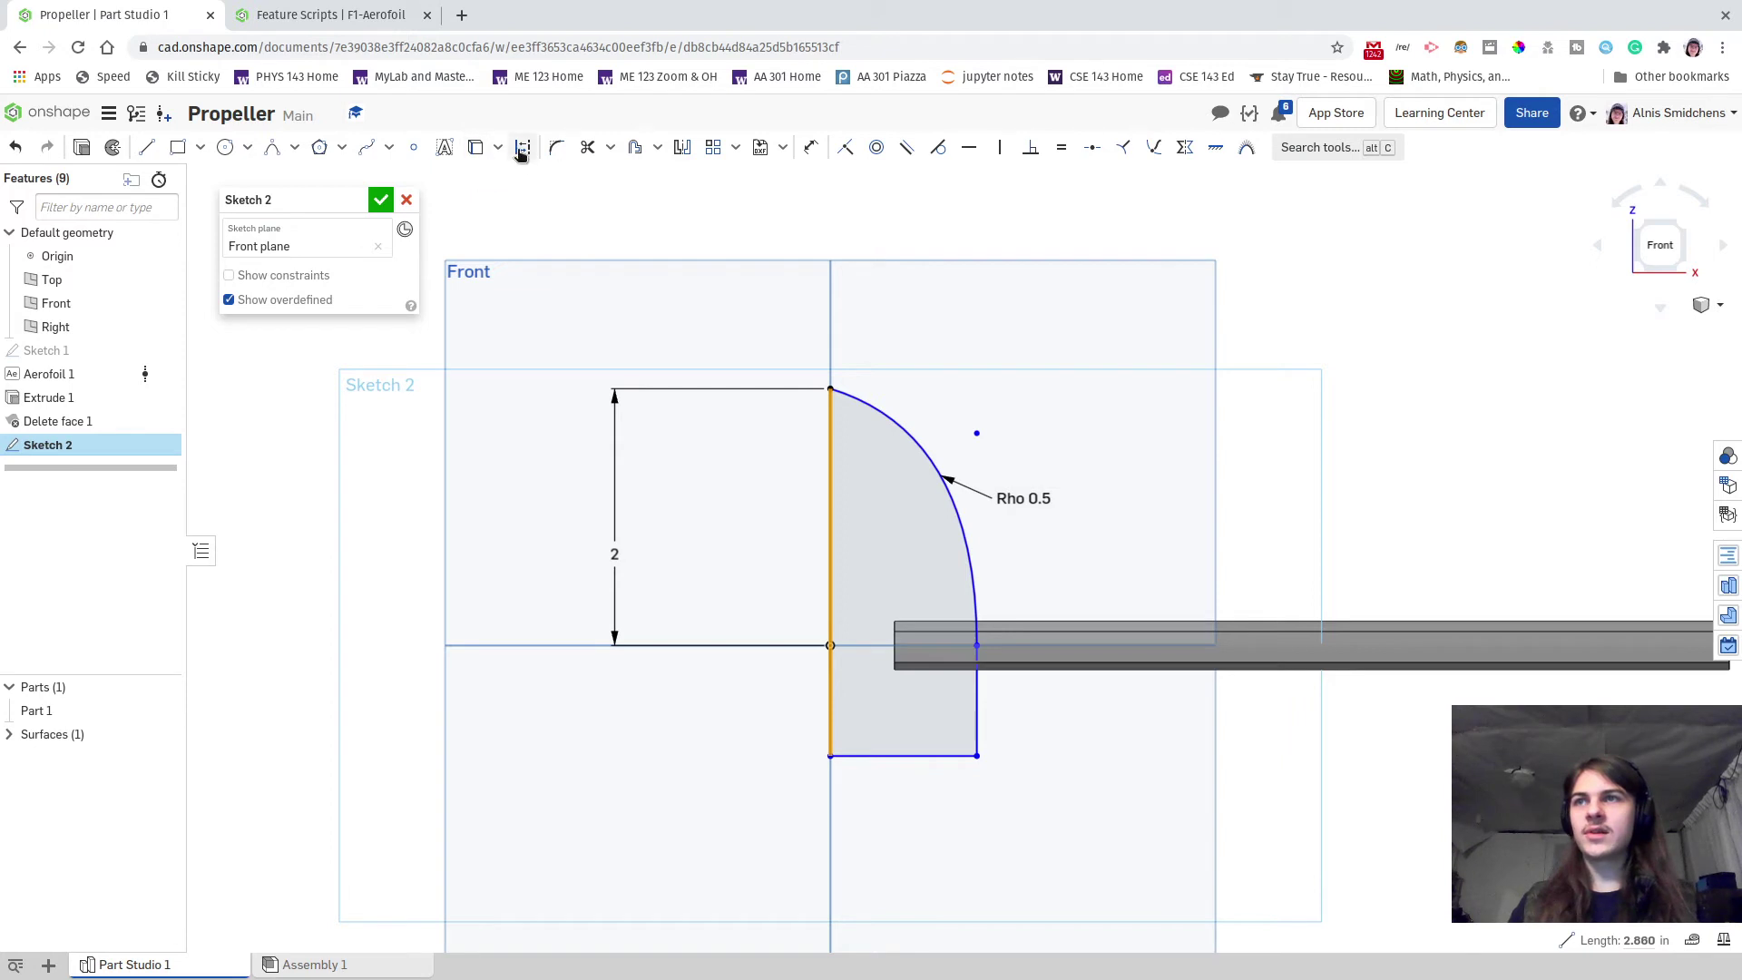
key(q)
click(1345, 499)
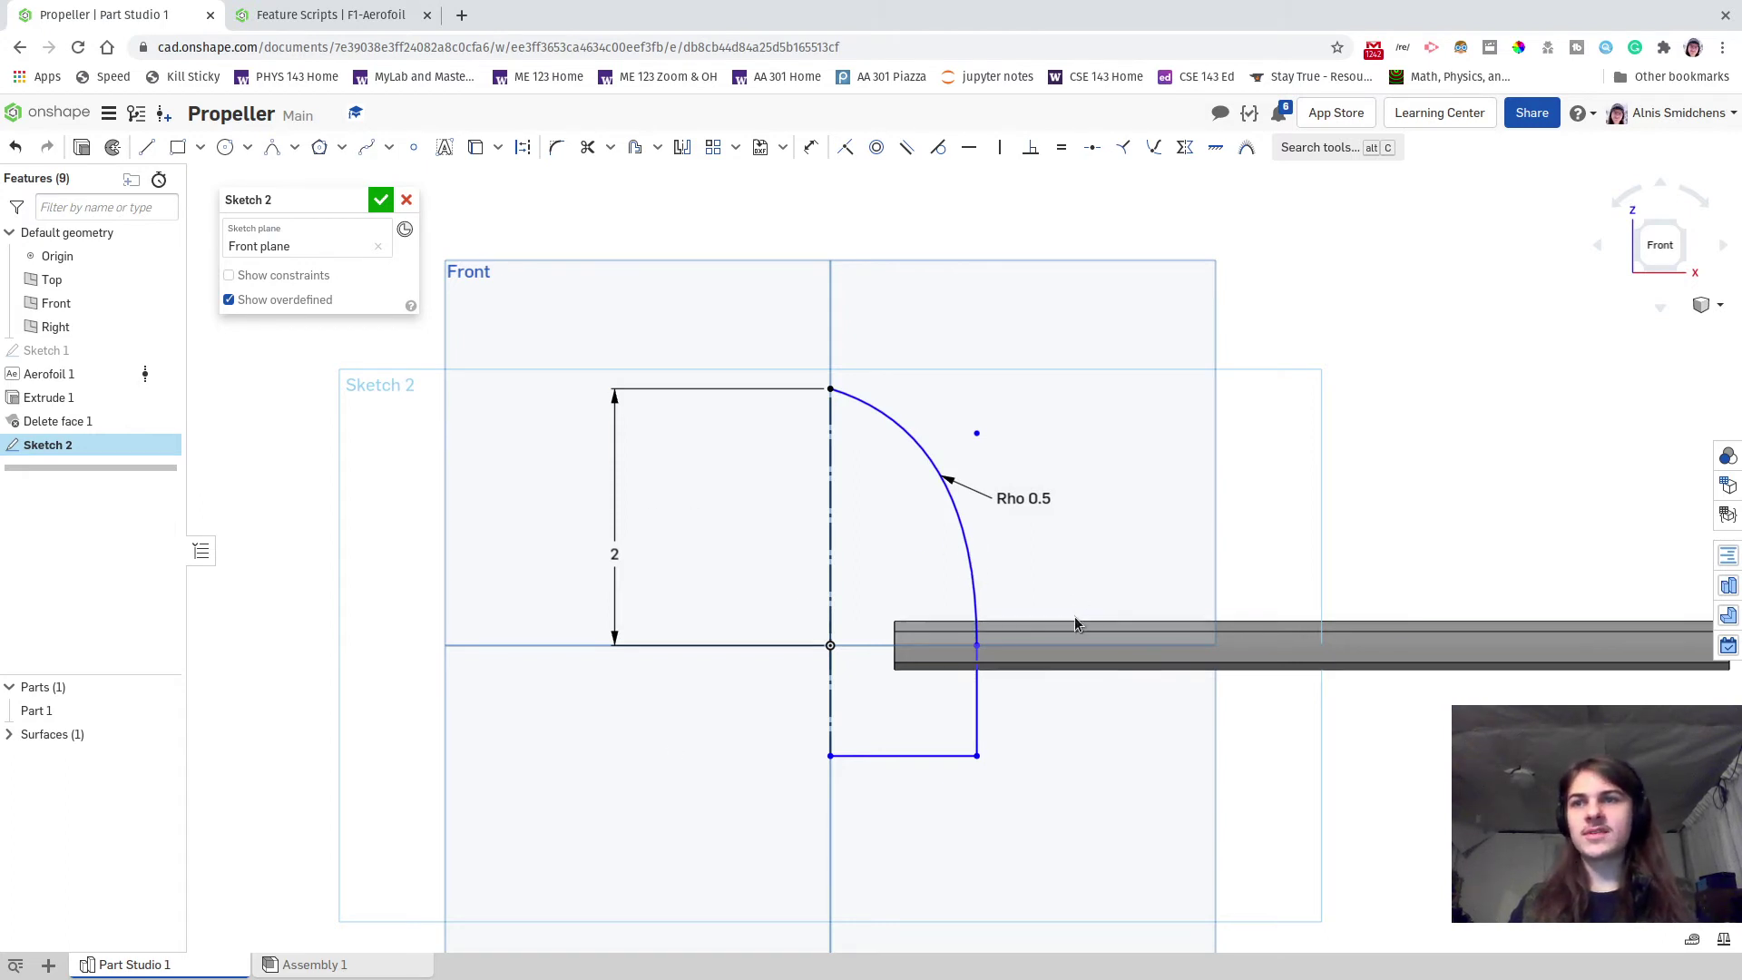
- Dimension the hub's diameter between the outer vertical line and the construction axis and set it to 2 in
key(u)
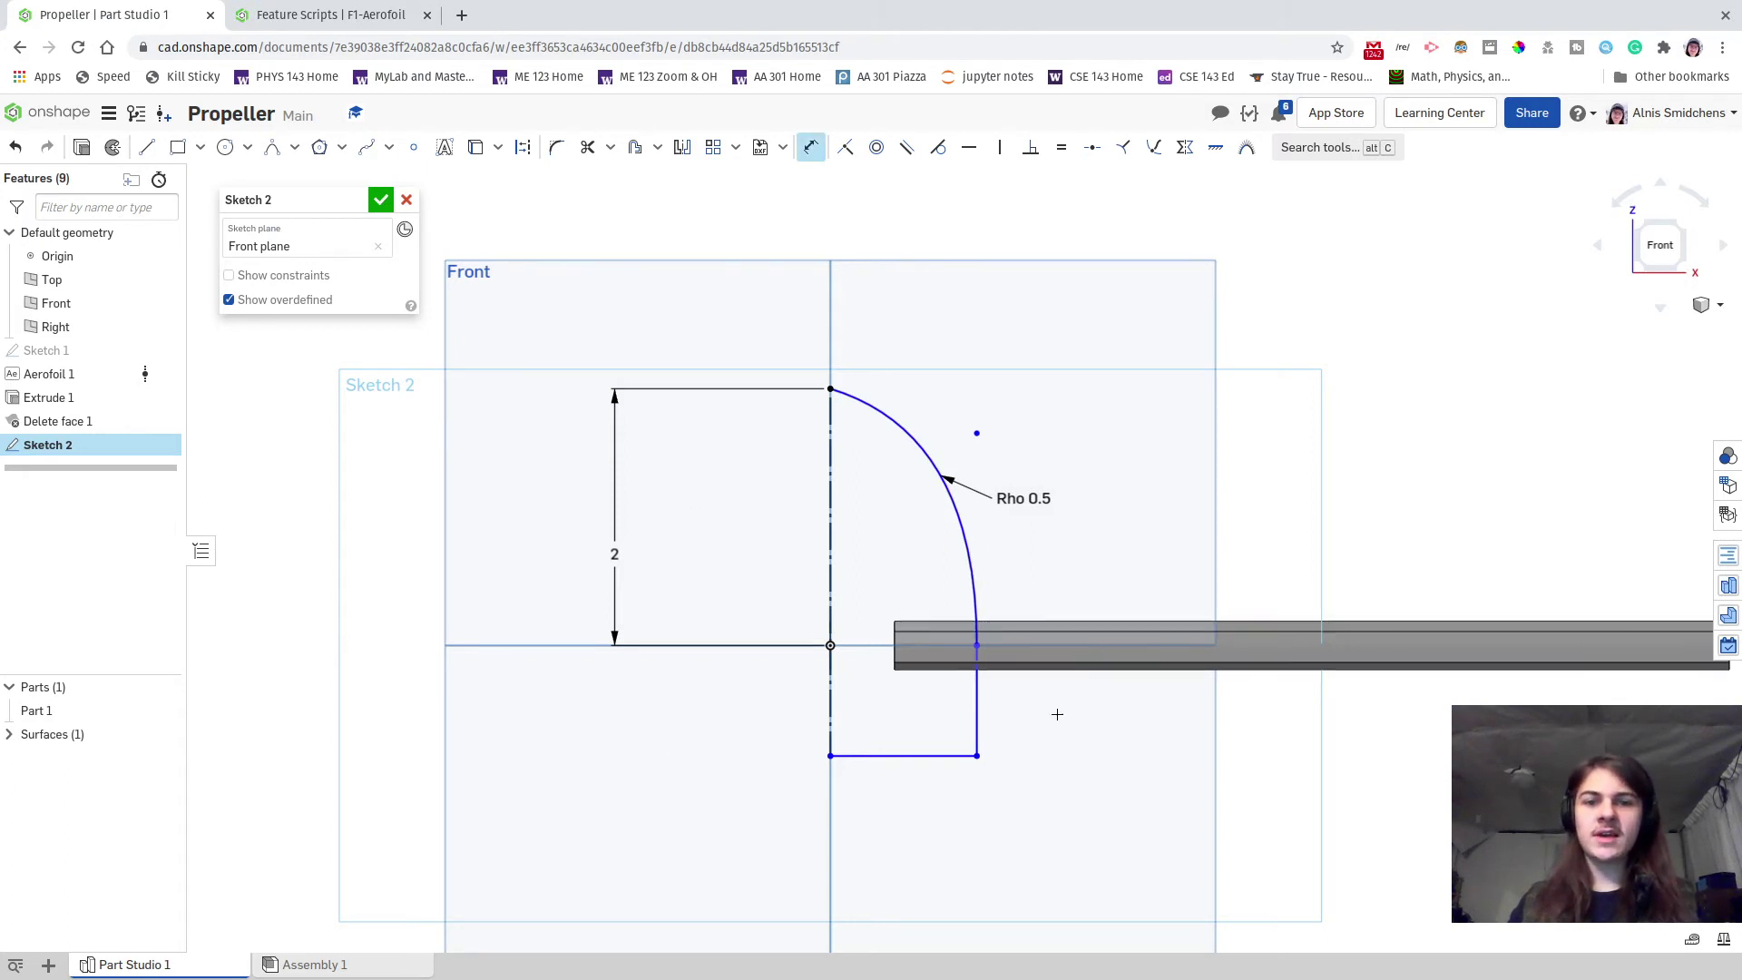
click(977, 733)
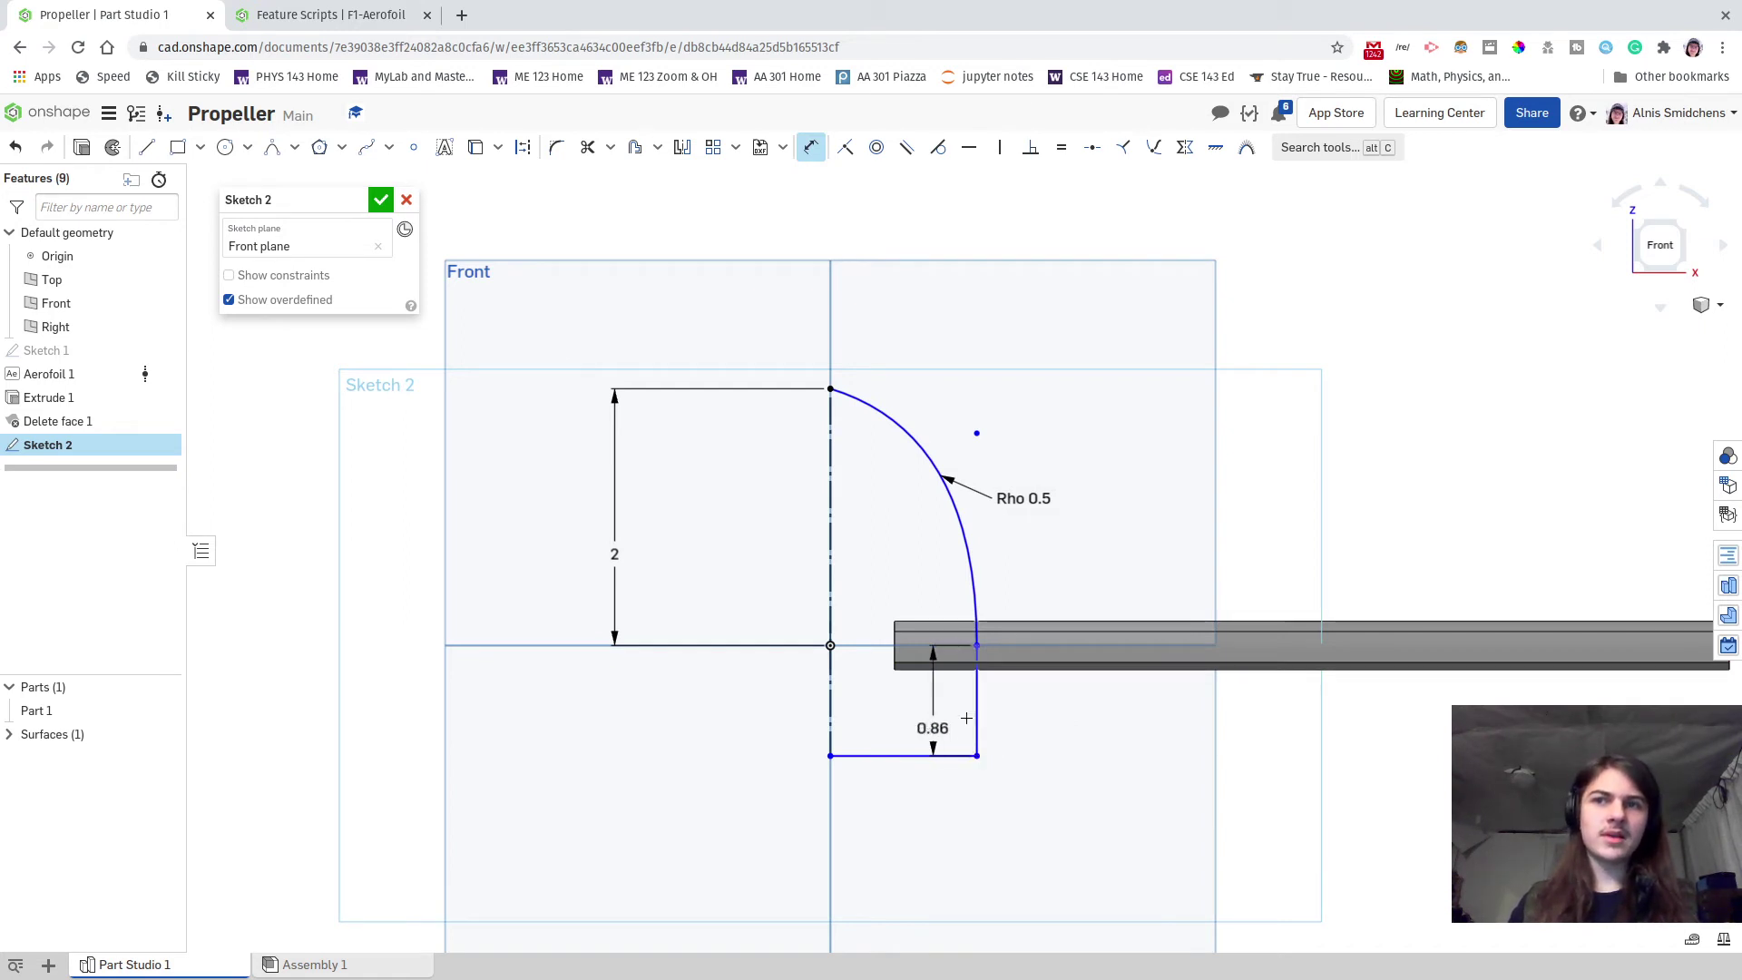
click(831, 719)
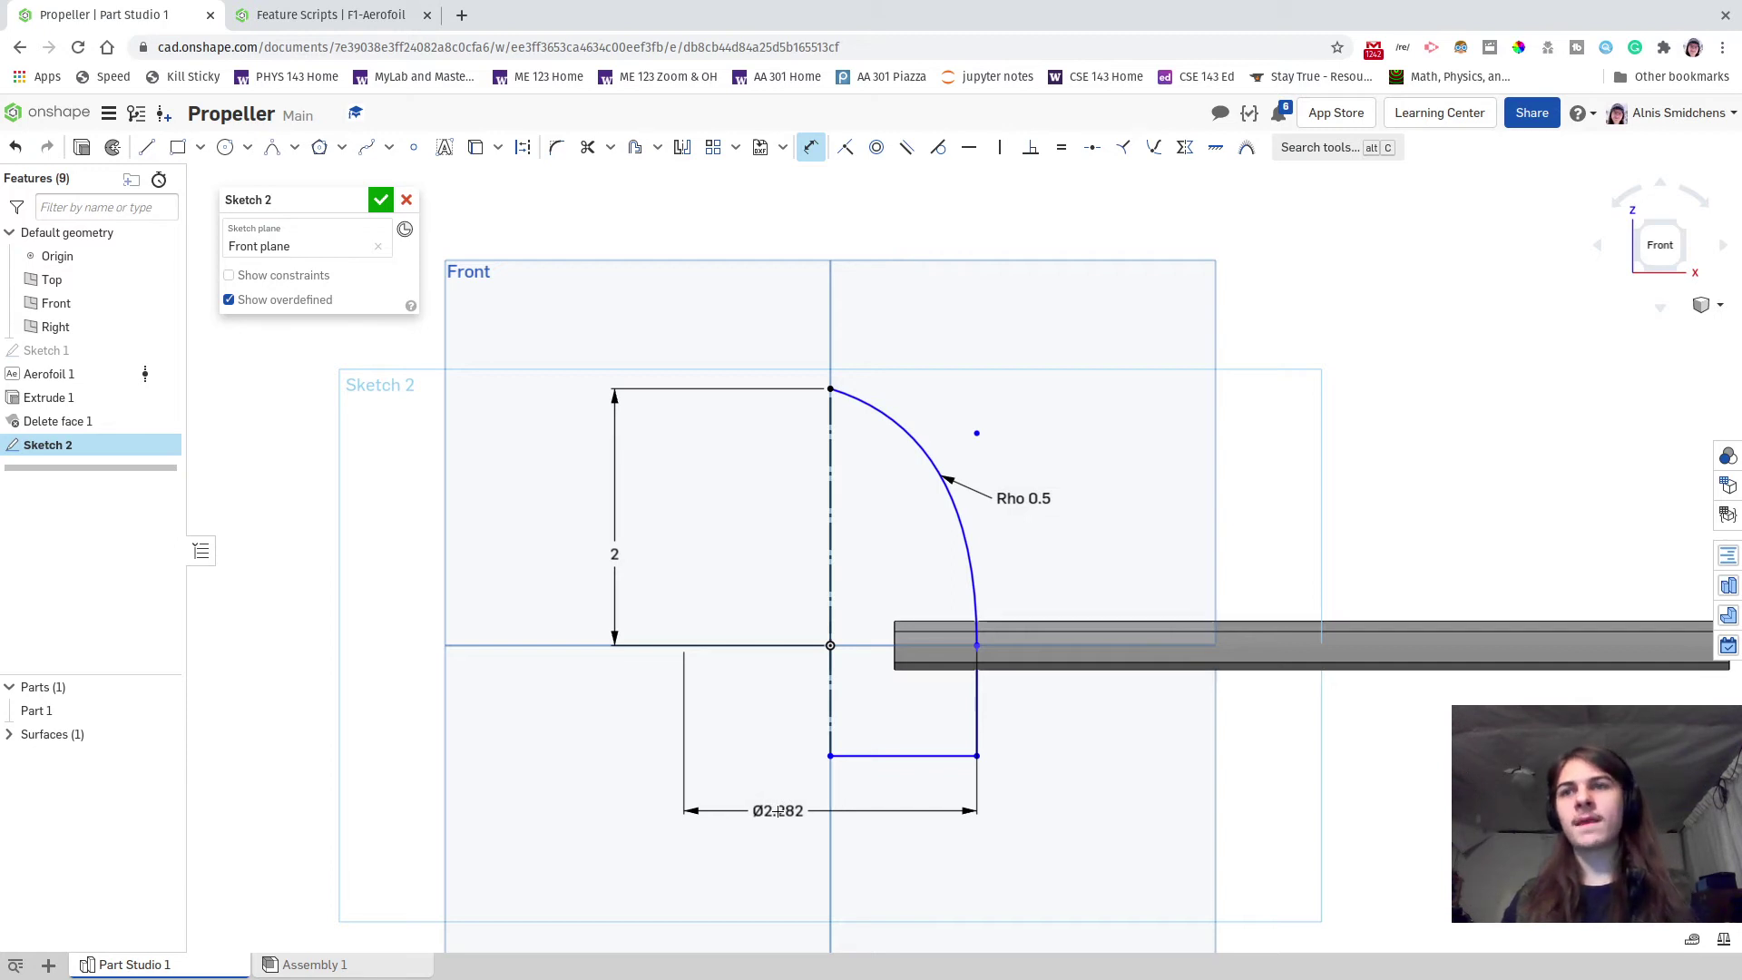
click(778, 810)
right_drag(777, 810, 961, 744)
text(2.28161)
key(Return)
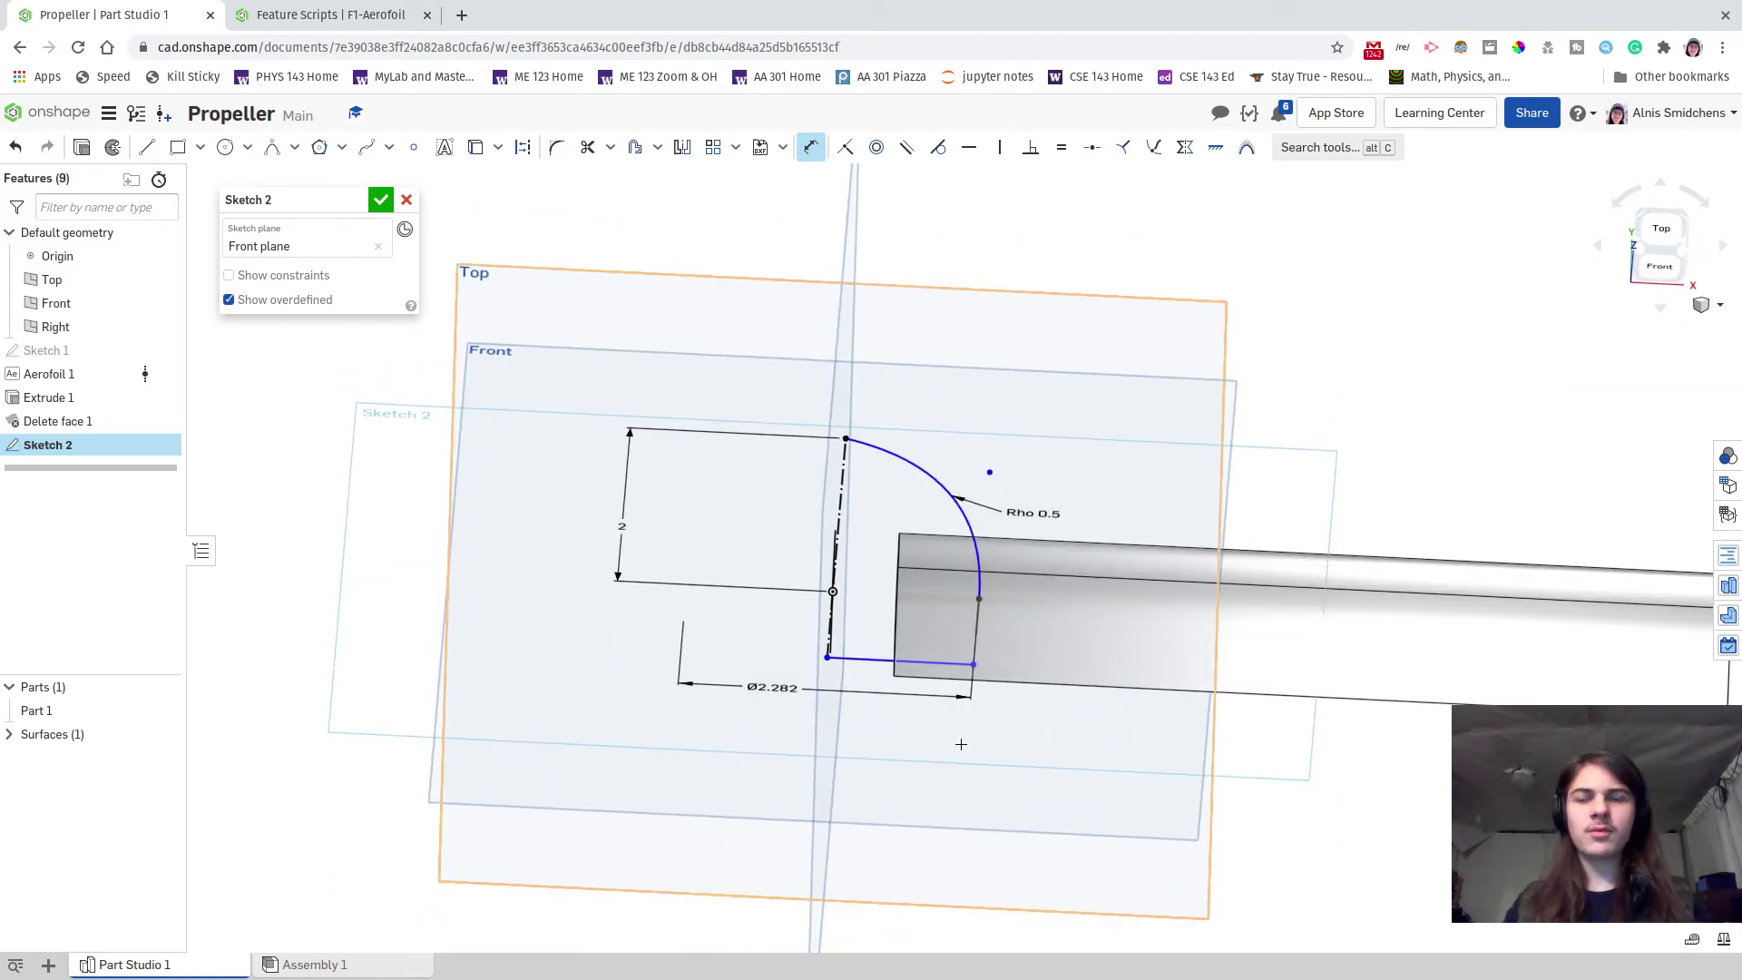
- Dimension the outer vertical line of the hub profile as 1 in long
right_drag(922, 734, 953, 644)
click(953, 644)
click(1100, 666)
text(1)
key(Return)
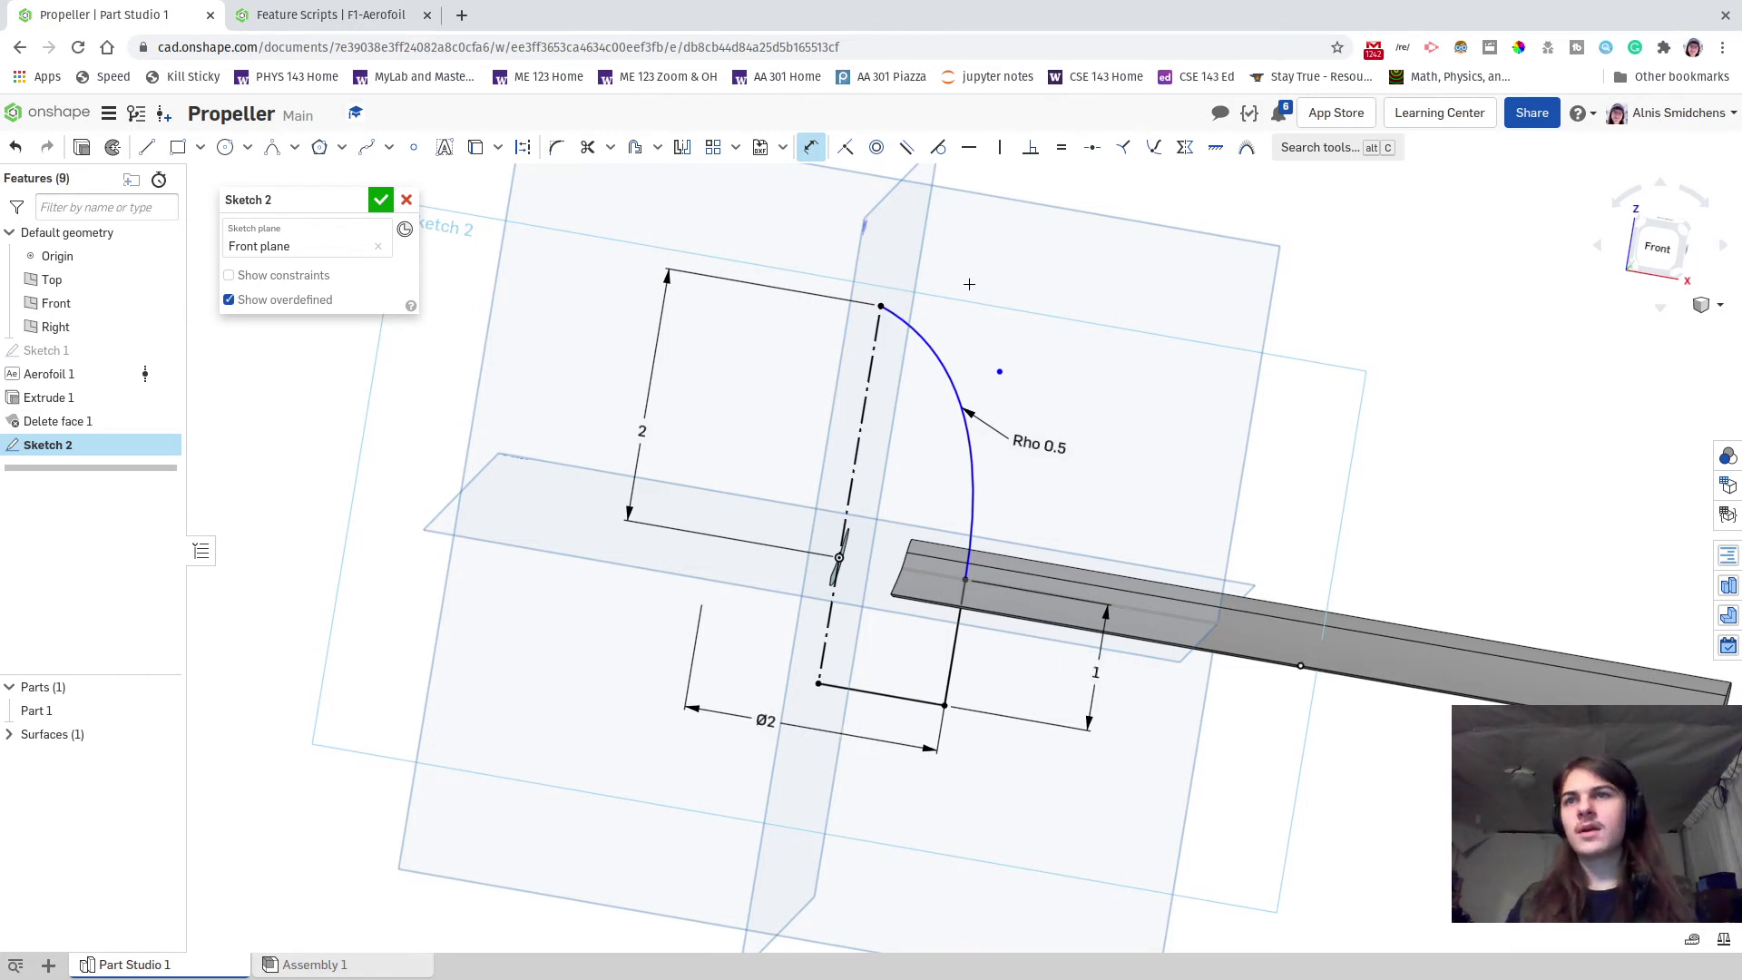
key(Escape)
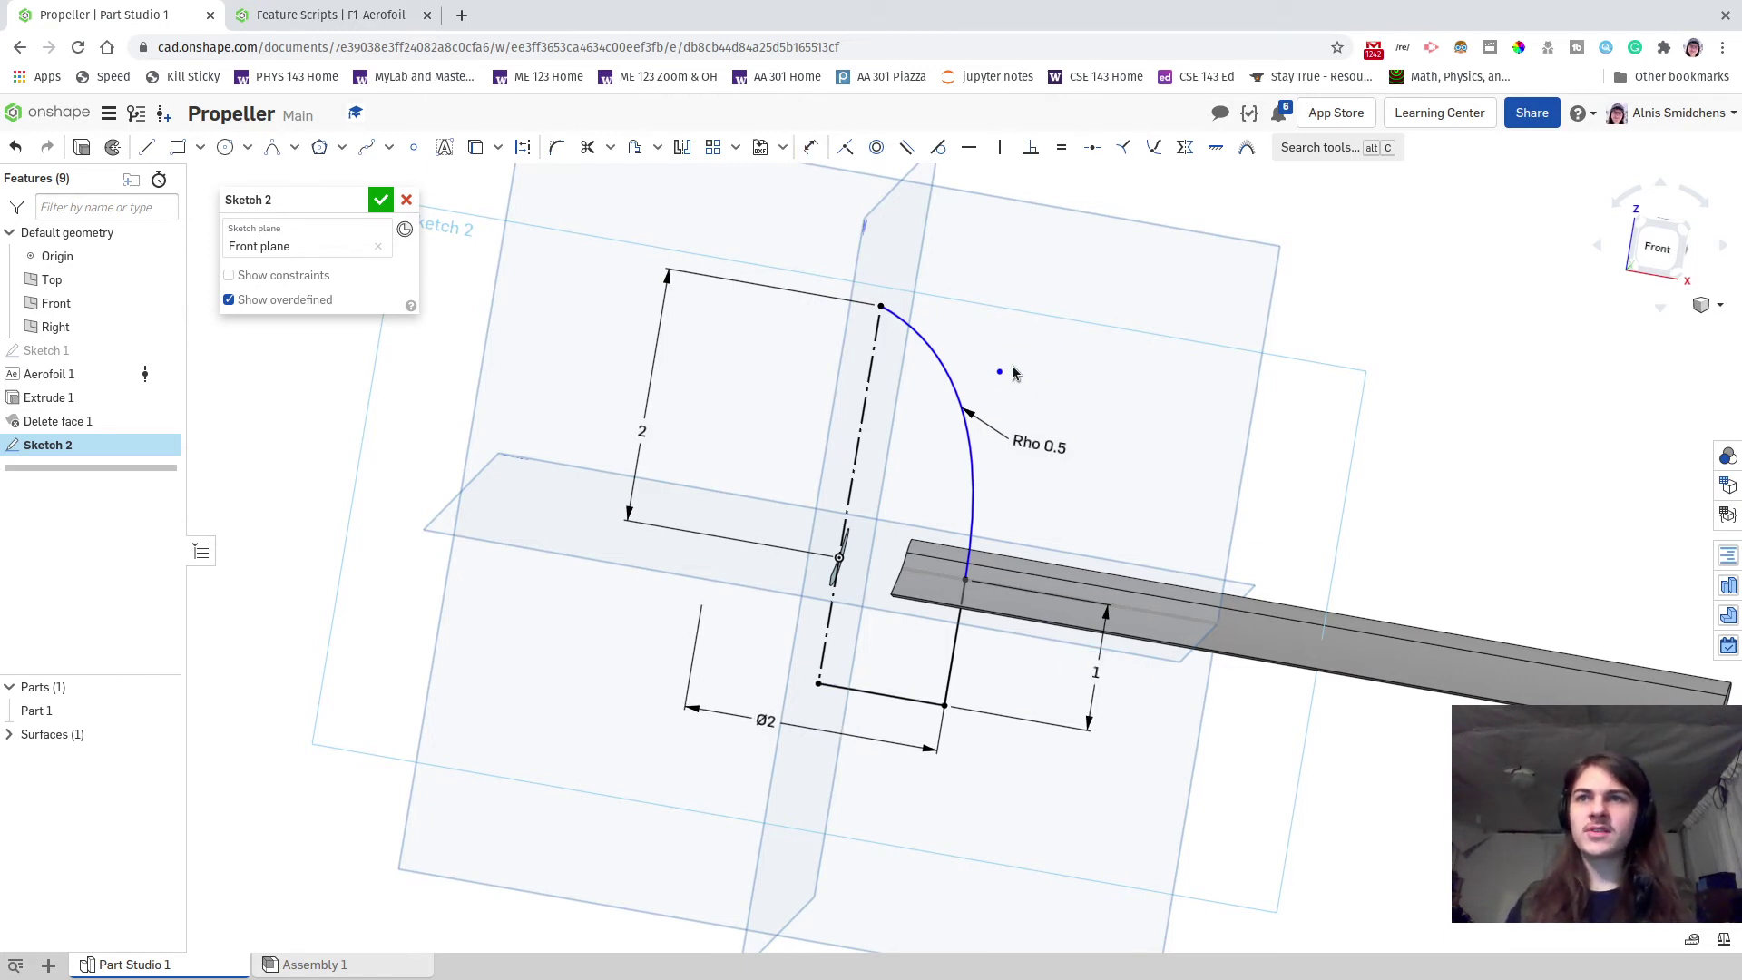
- Try different heights for the conic's control point above the vertical line and undo the last move
drag(1000, 374, 1056, 433)
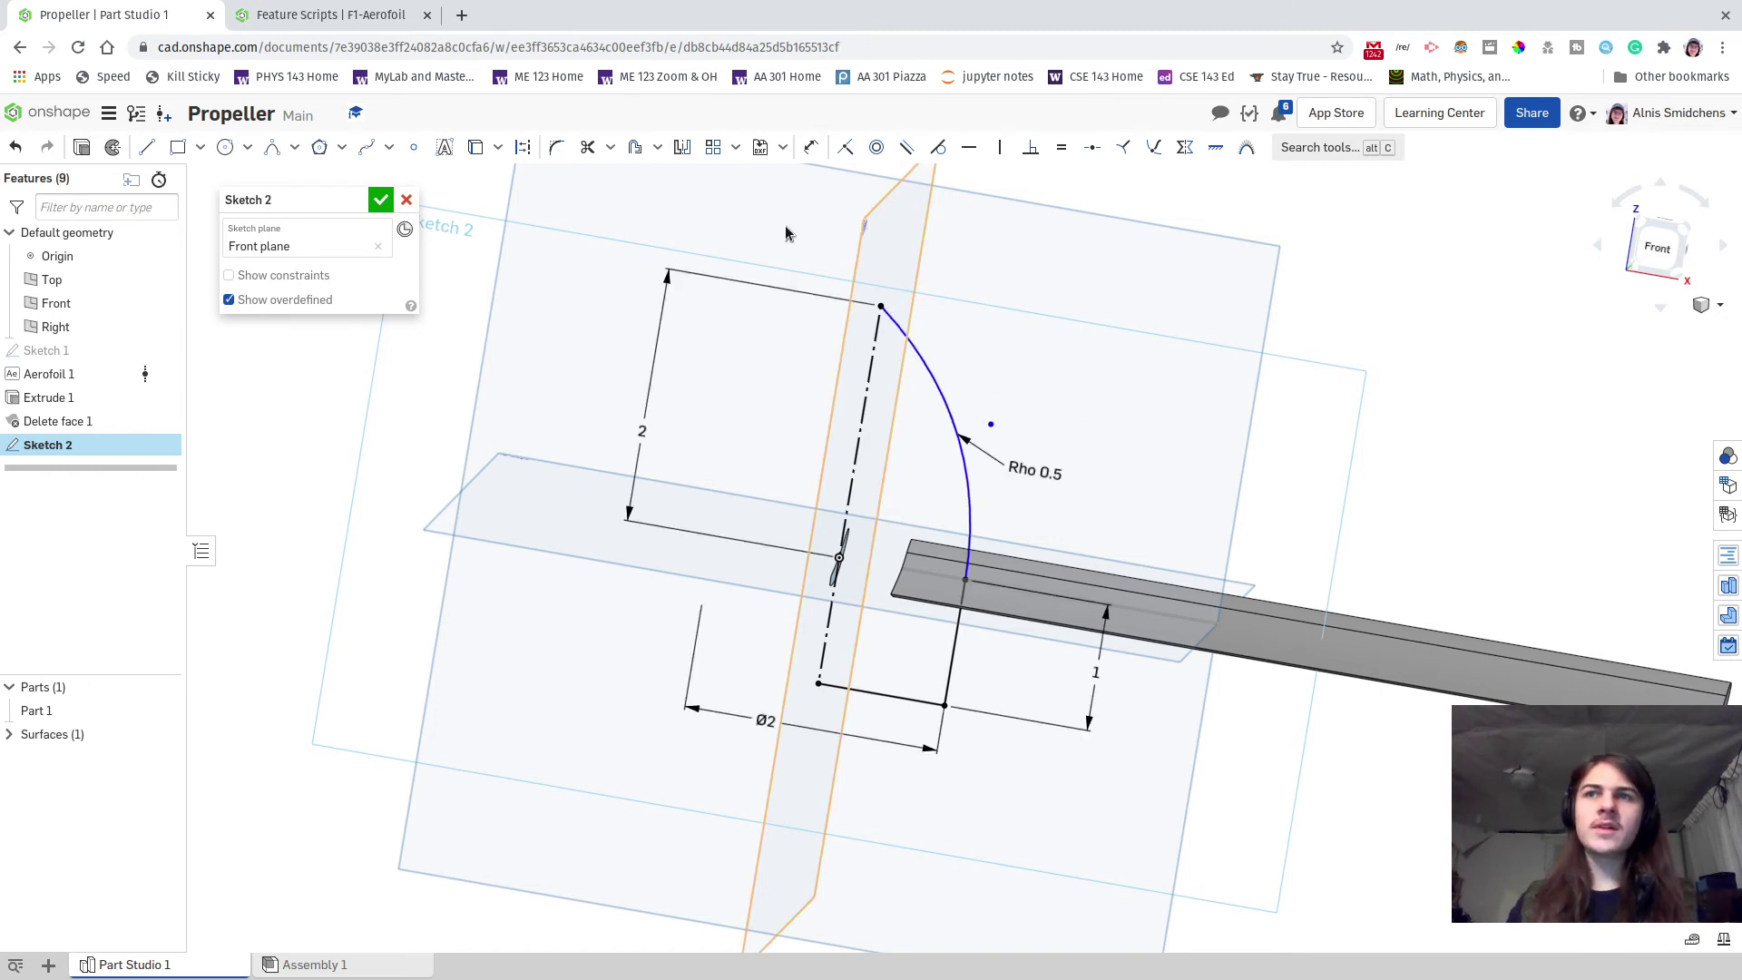
right_drag(877, 329, 912, 334)
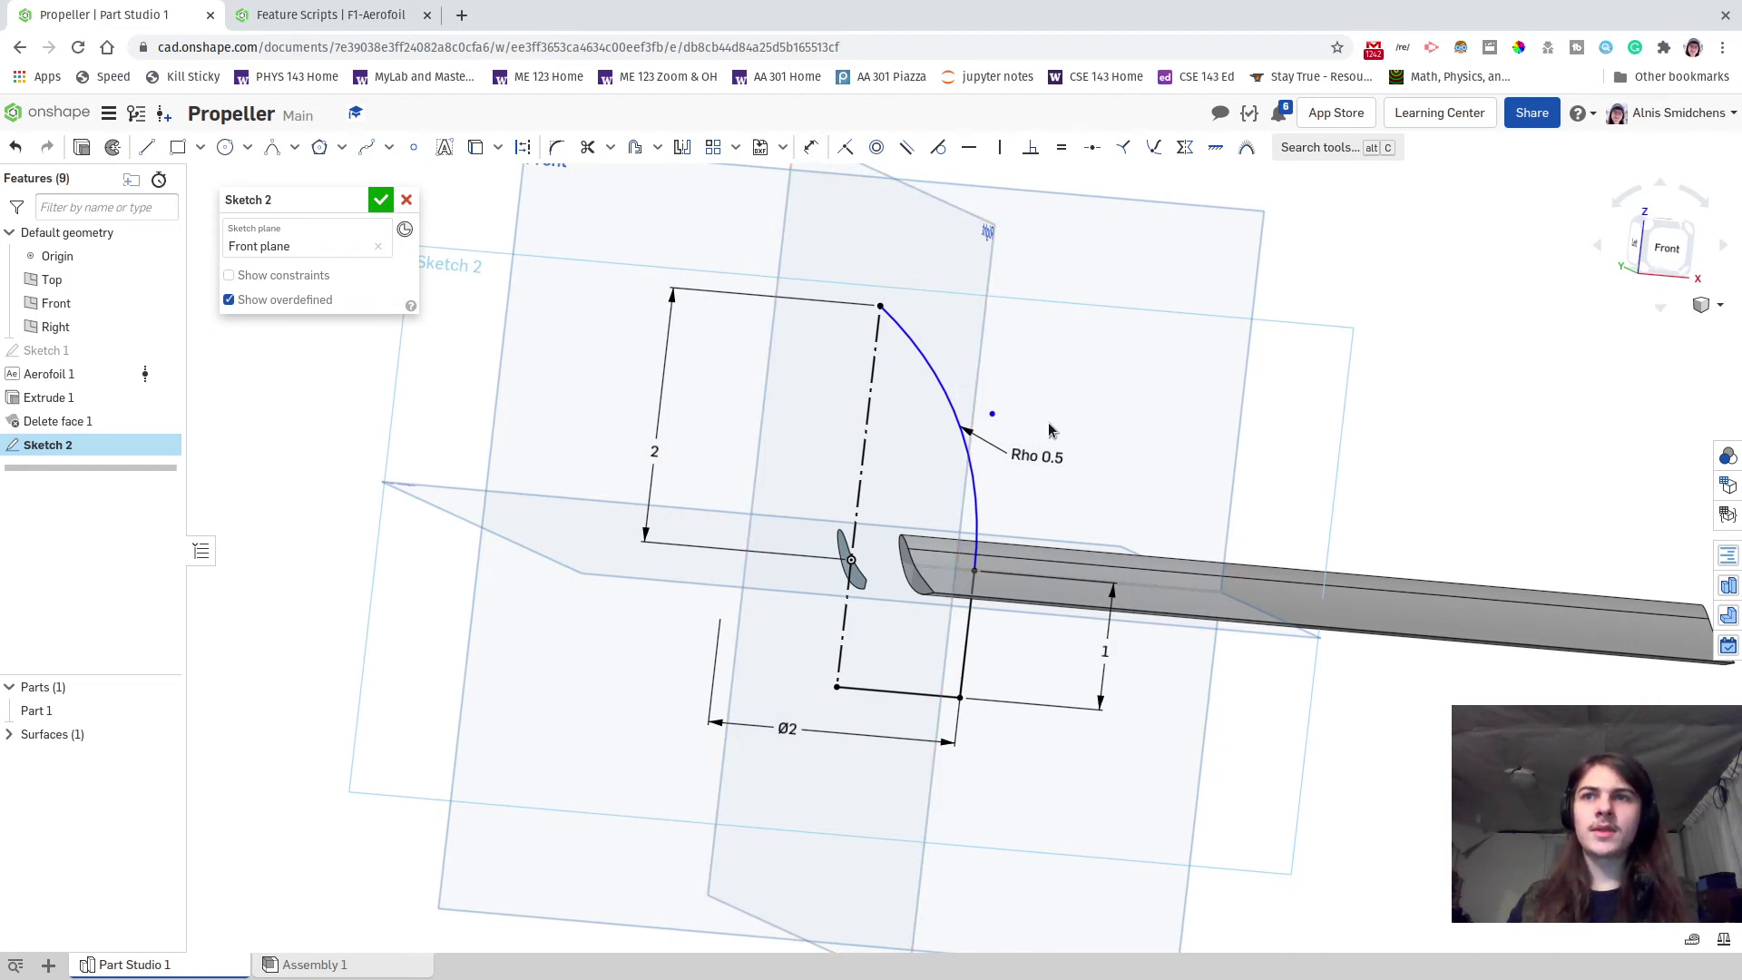
drag(991, 416, 1011, 325)
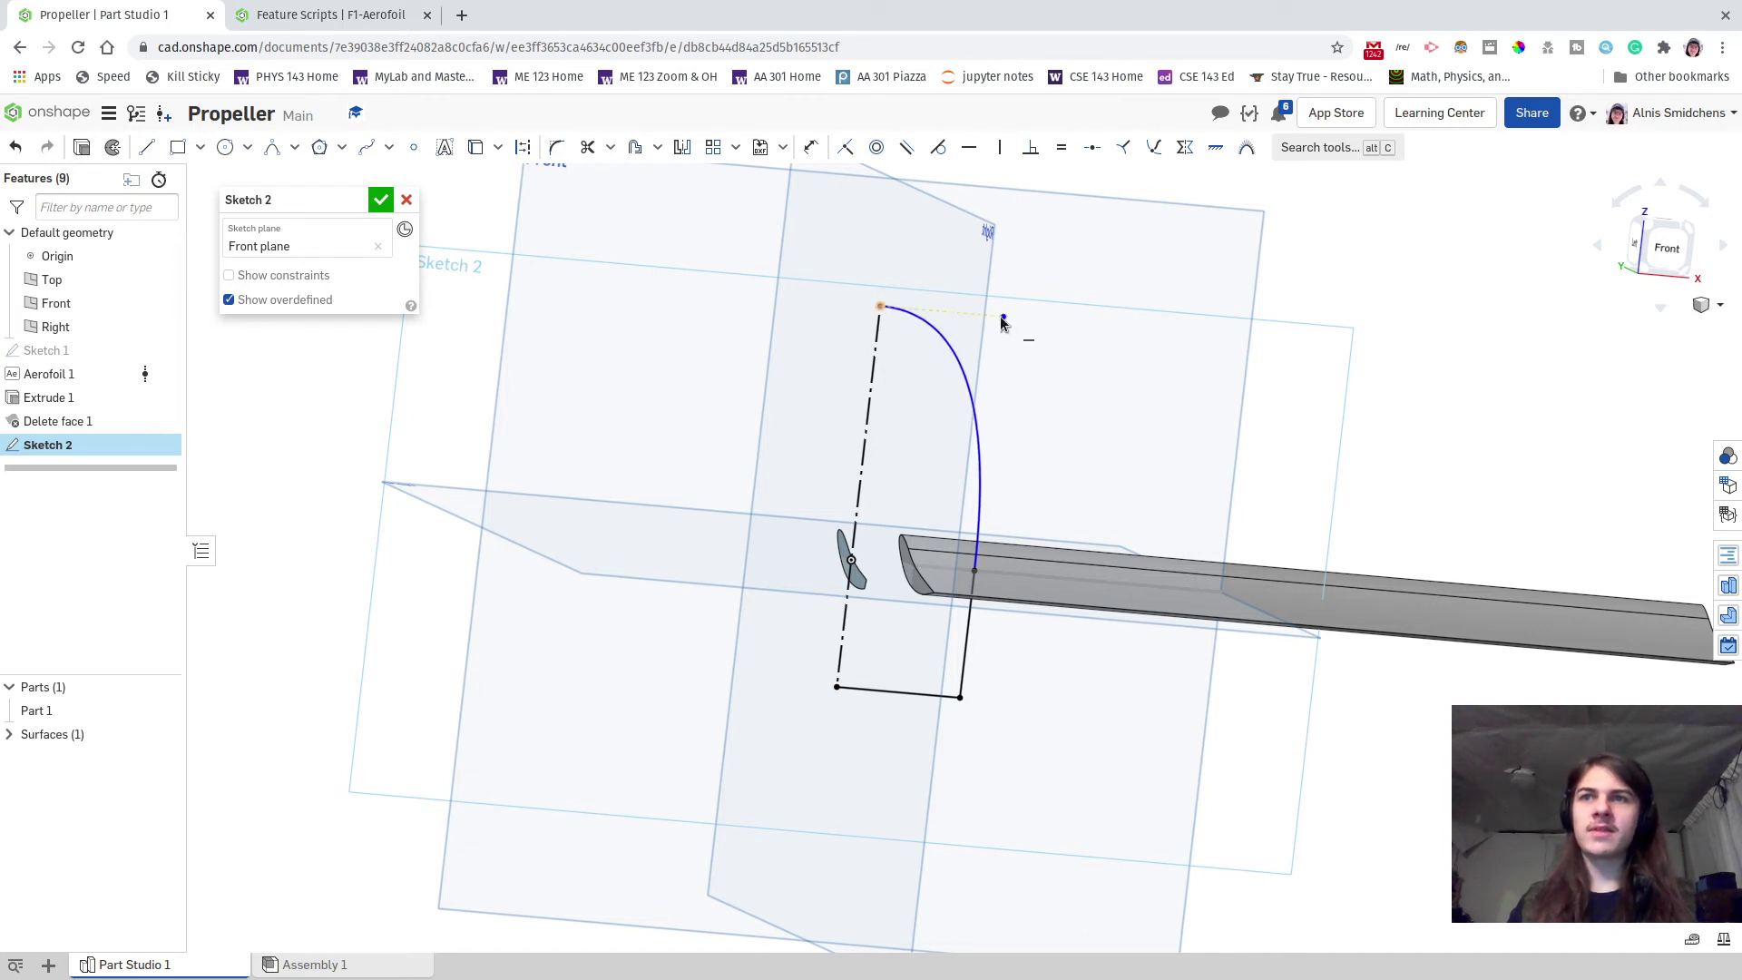
key(ctrl+z)
right_drag(1017, 447, 980, 400)
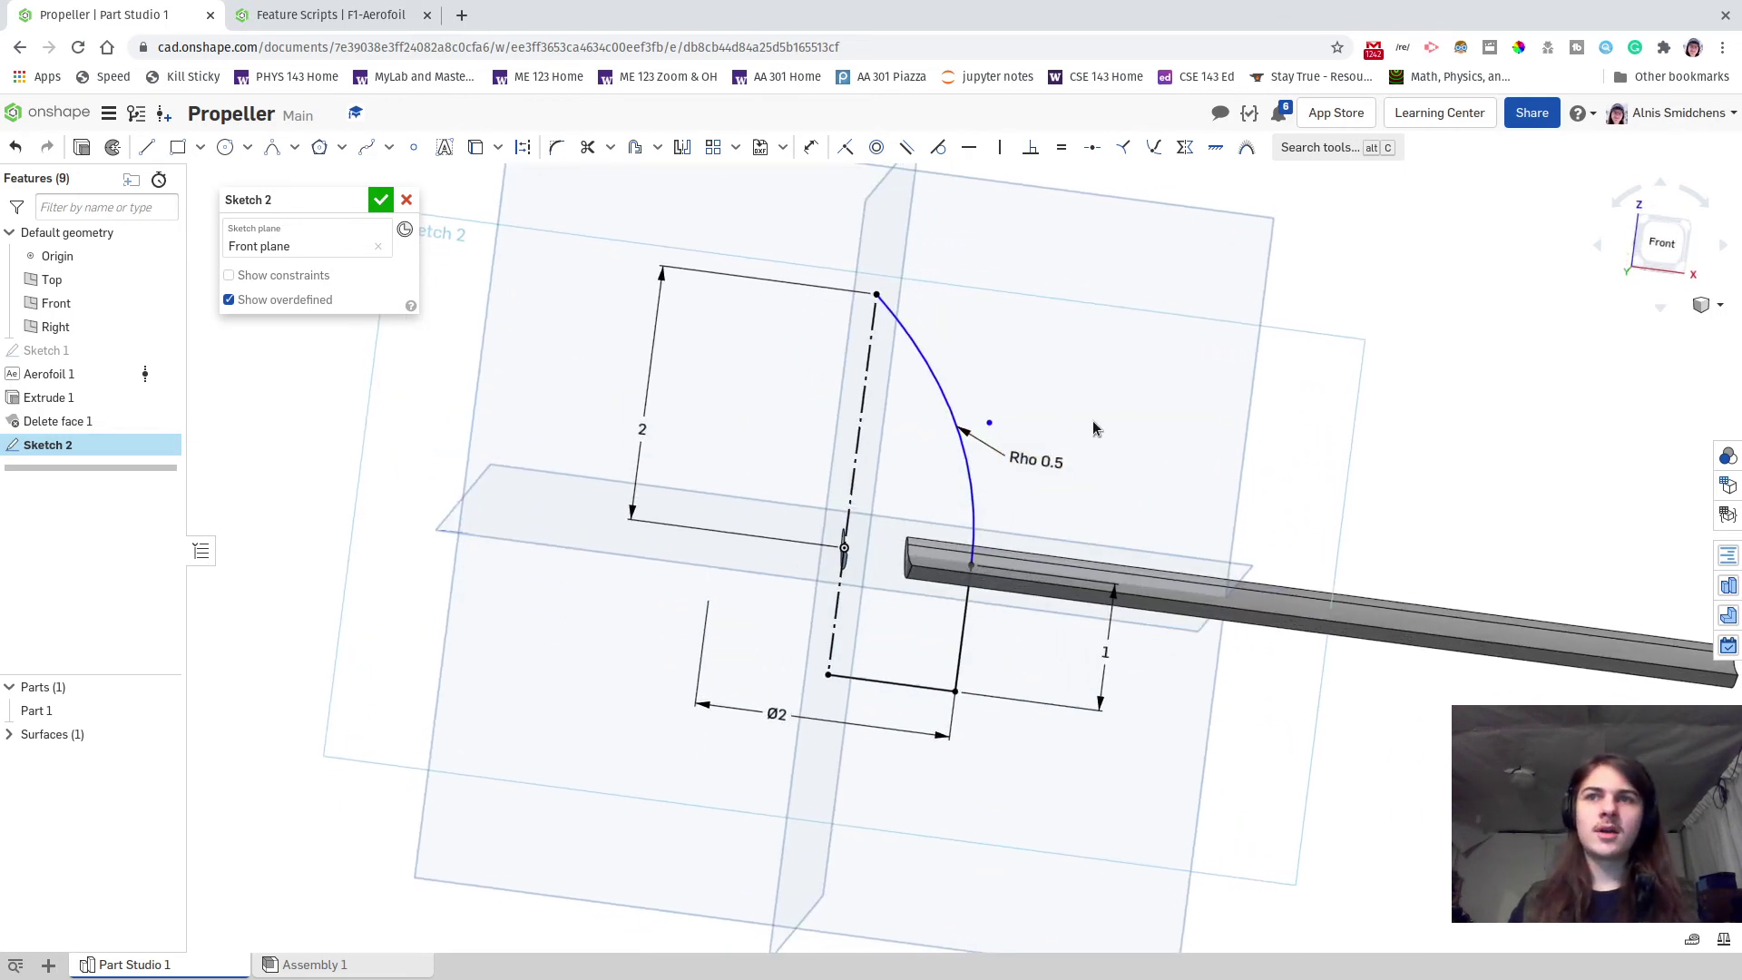
- Dimension the vertical distance between the conic's upper endpoint and its control point as 1 in
key(d)
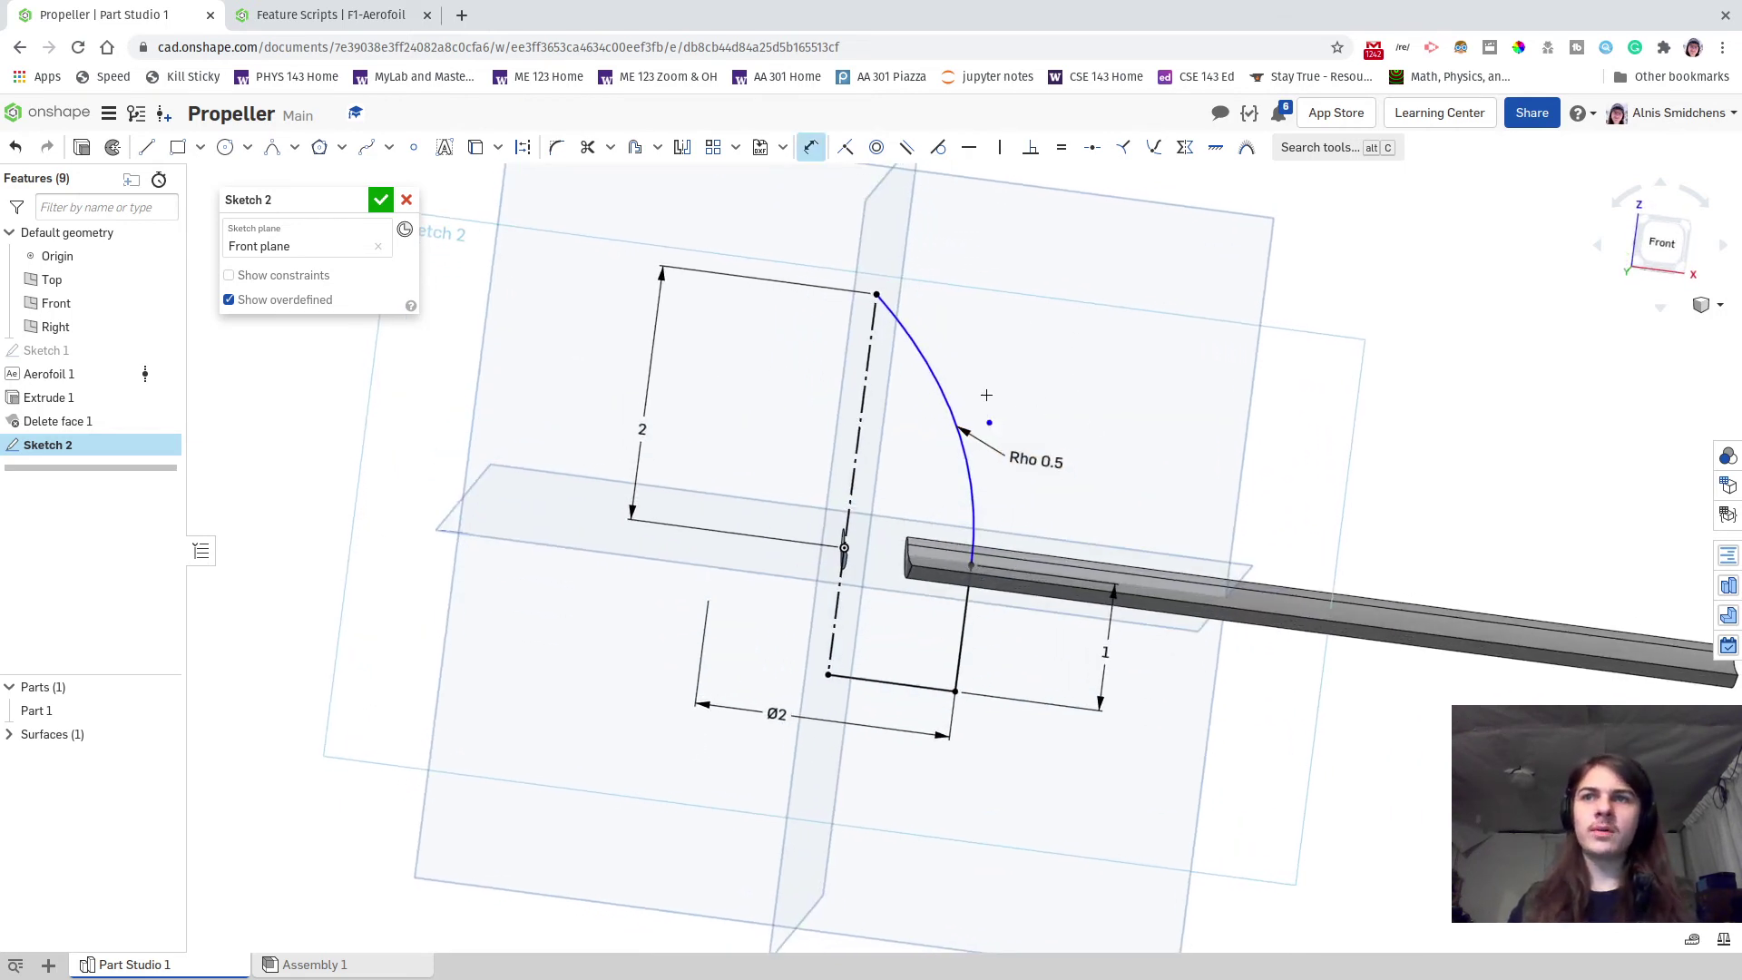
click(874, 291)
click(989, 423)
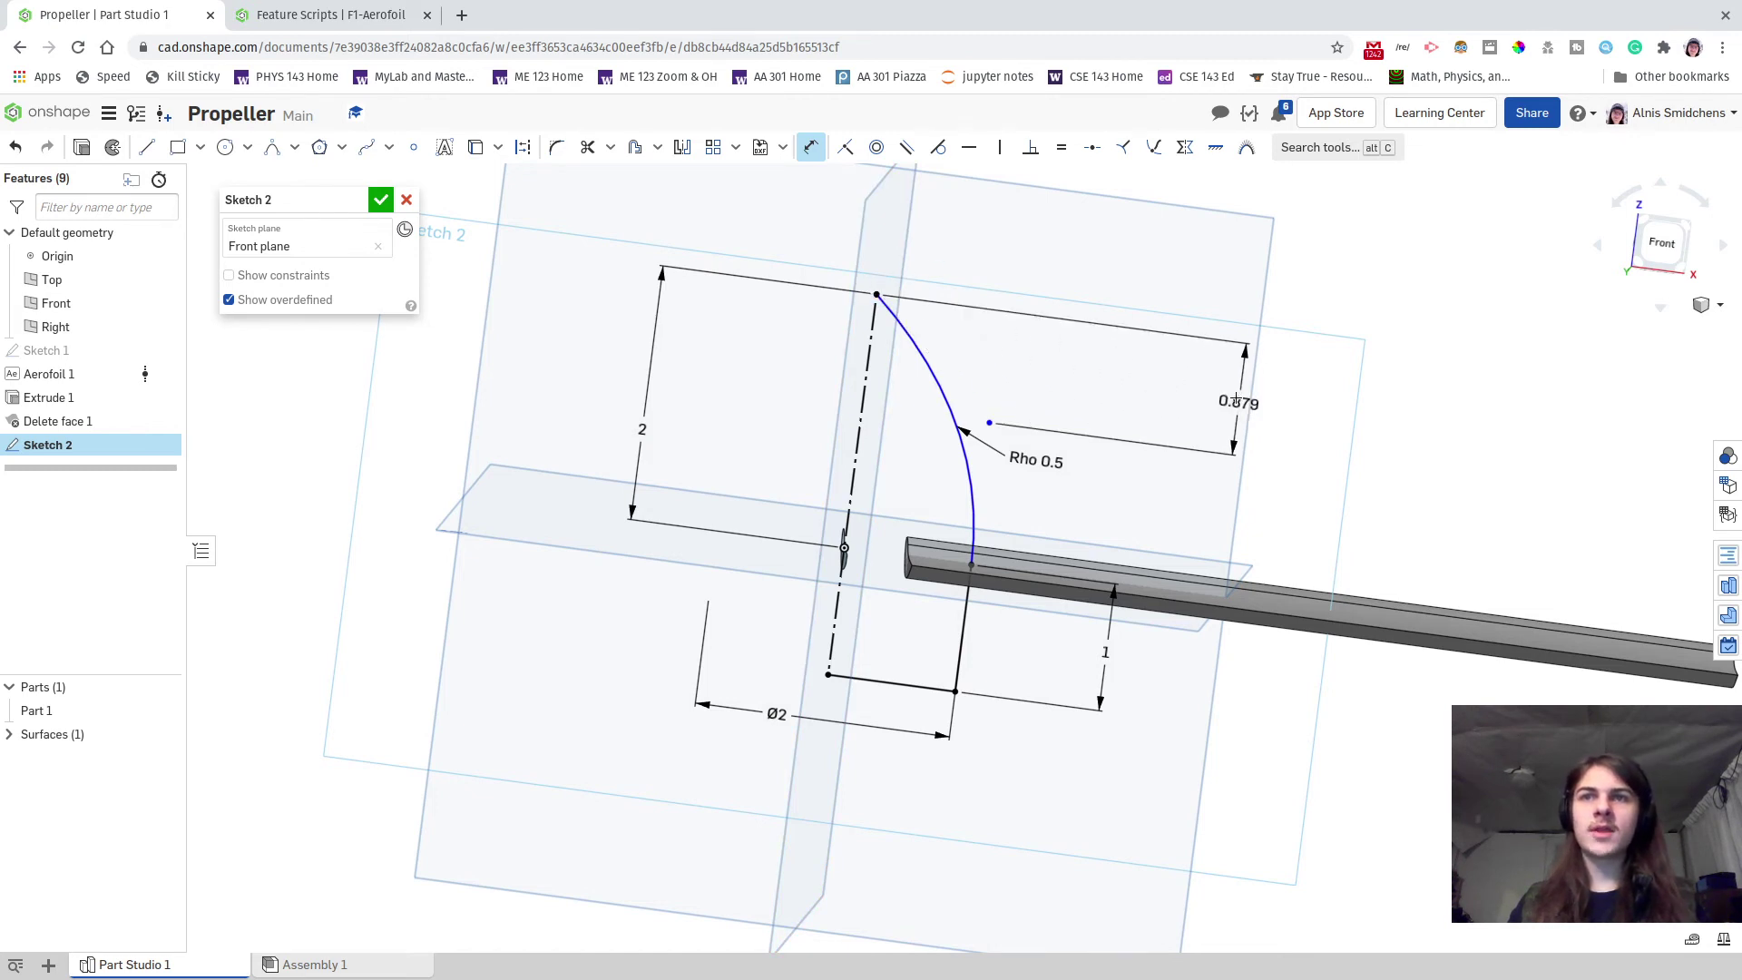
click(1312, 423)
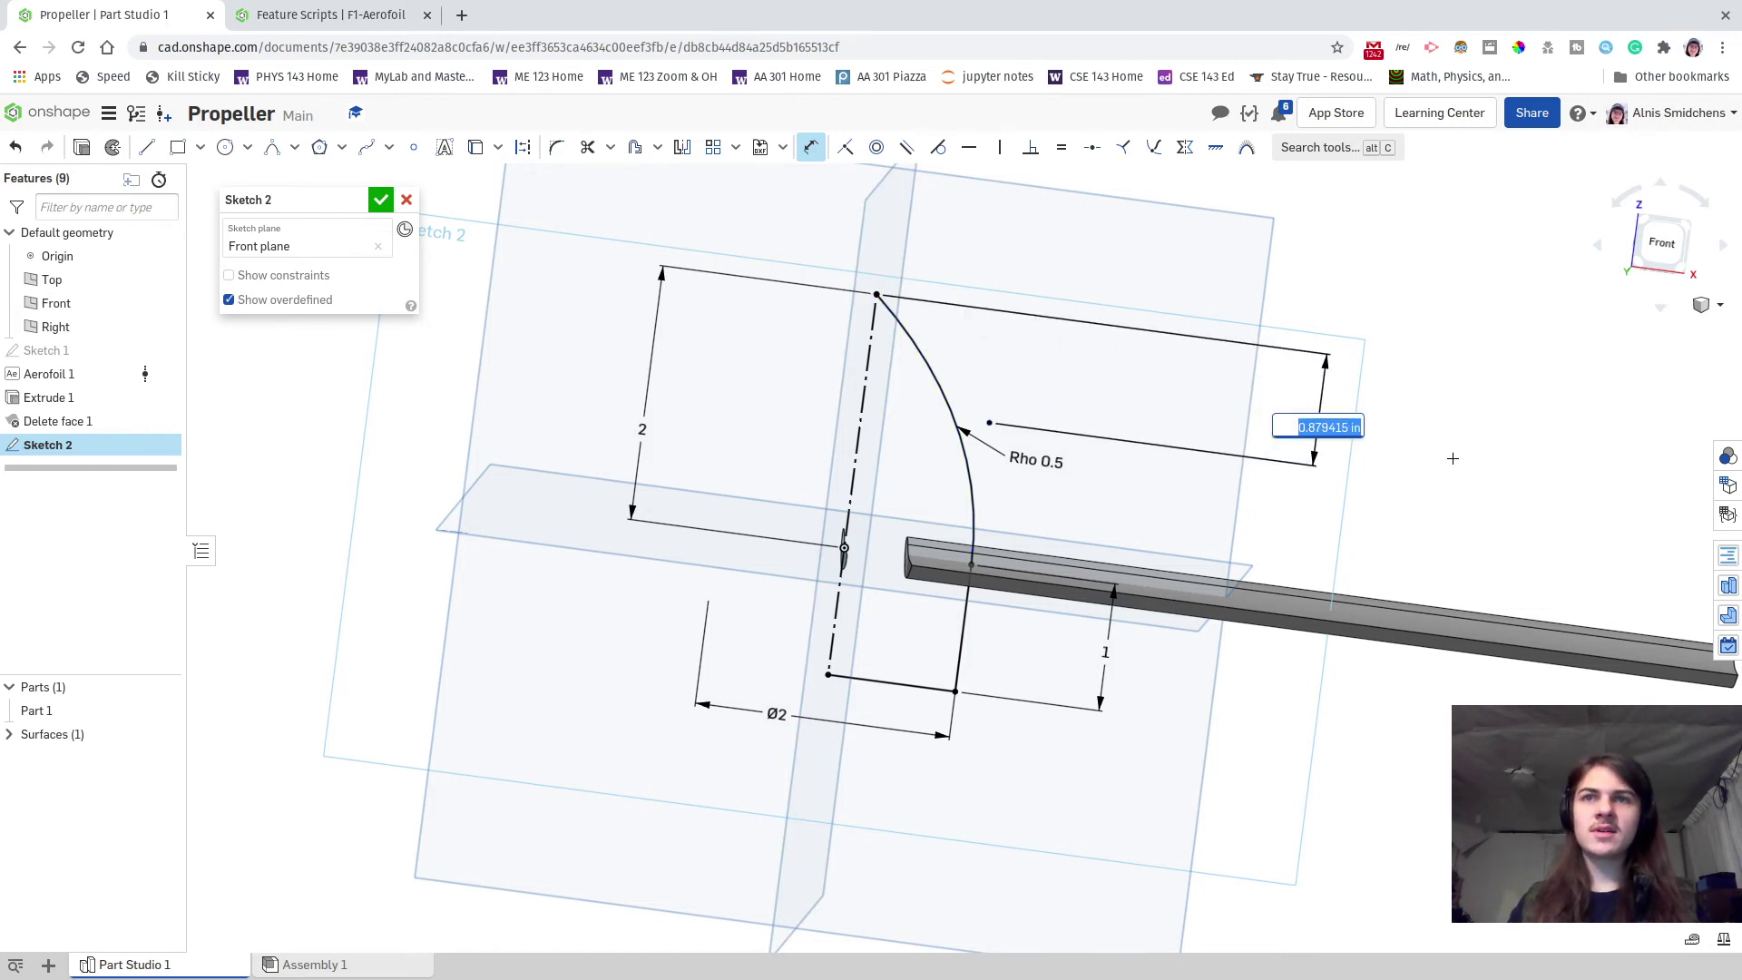
text(1)
key(Return)
key(Escape)
- Convert the vertical construction line on the axis back to regular geometry to close the hub profile
right_drag(1093, 440, 1066, 494)
key(d)
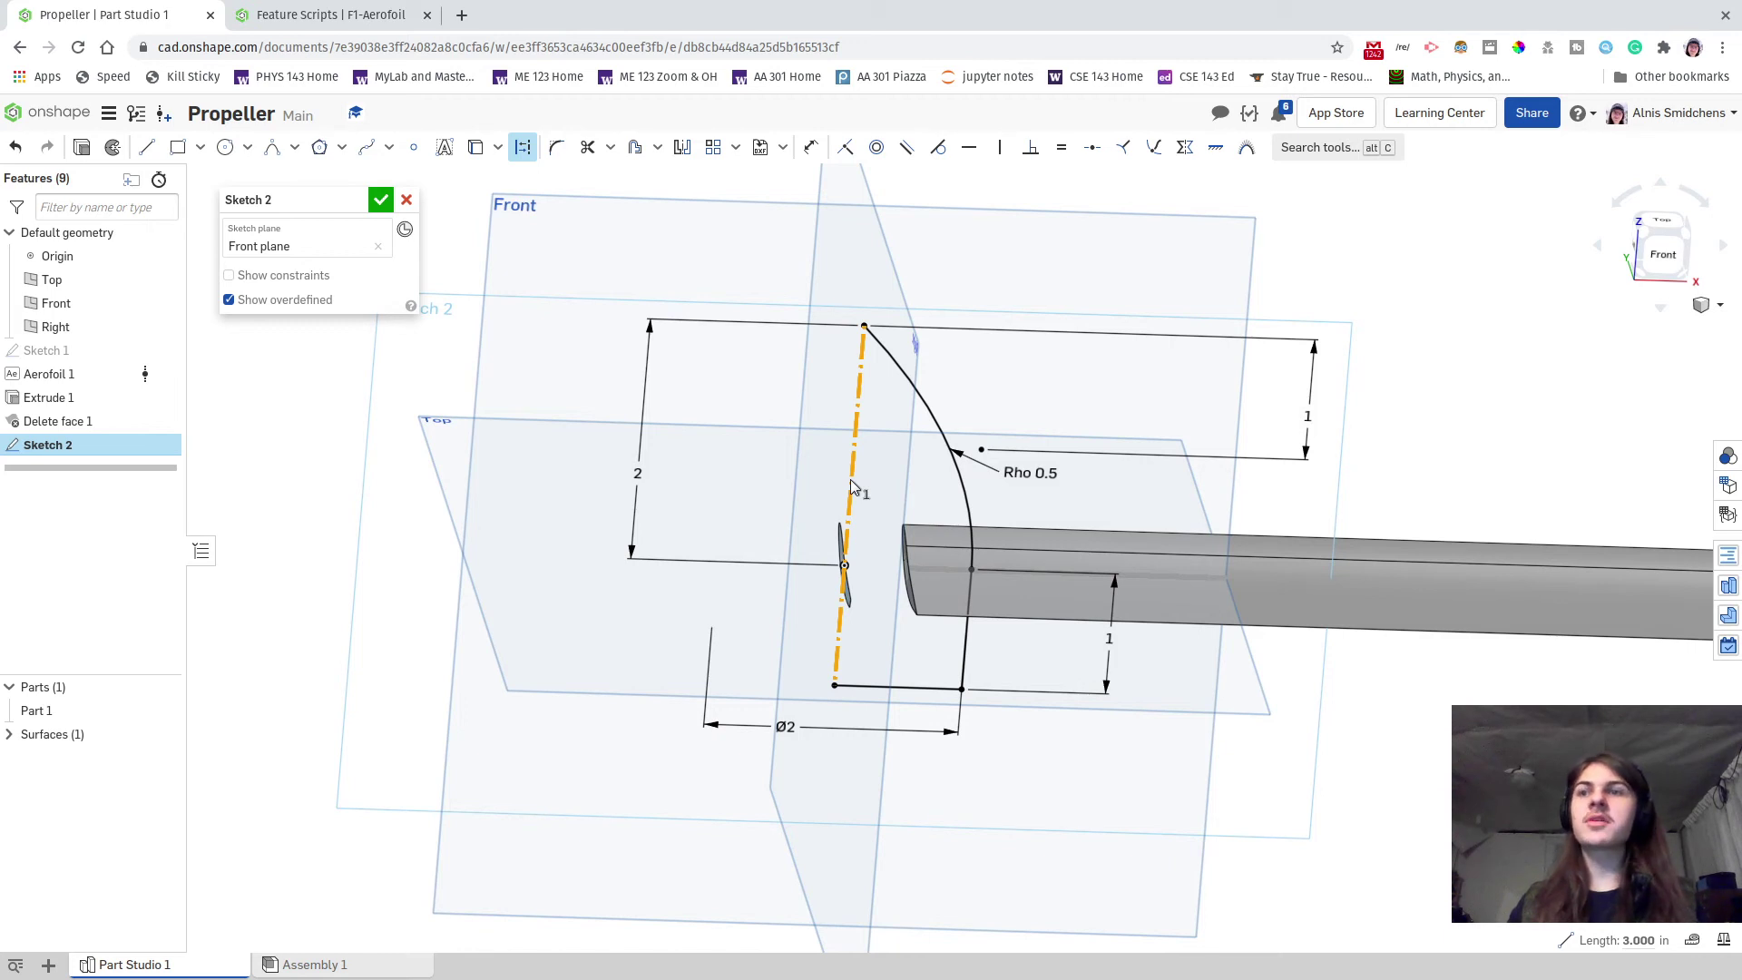
key(Escape)
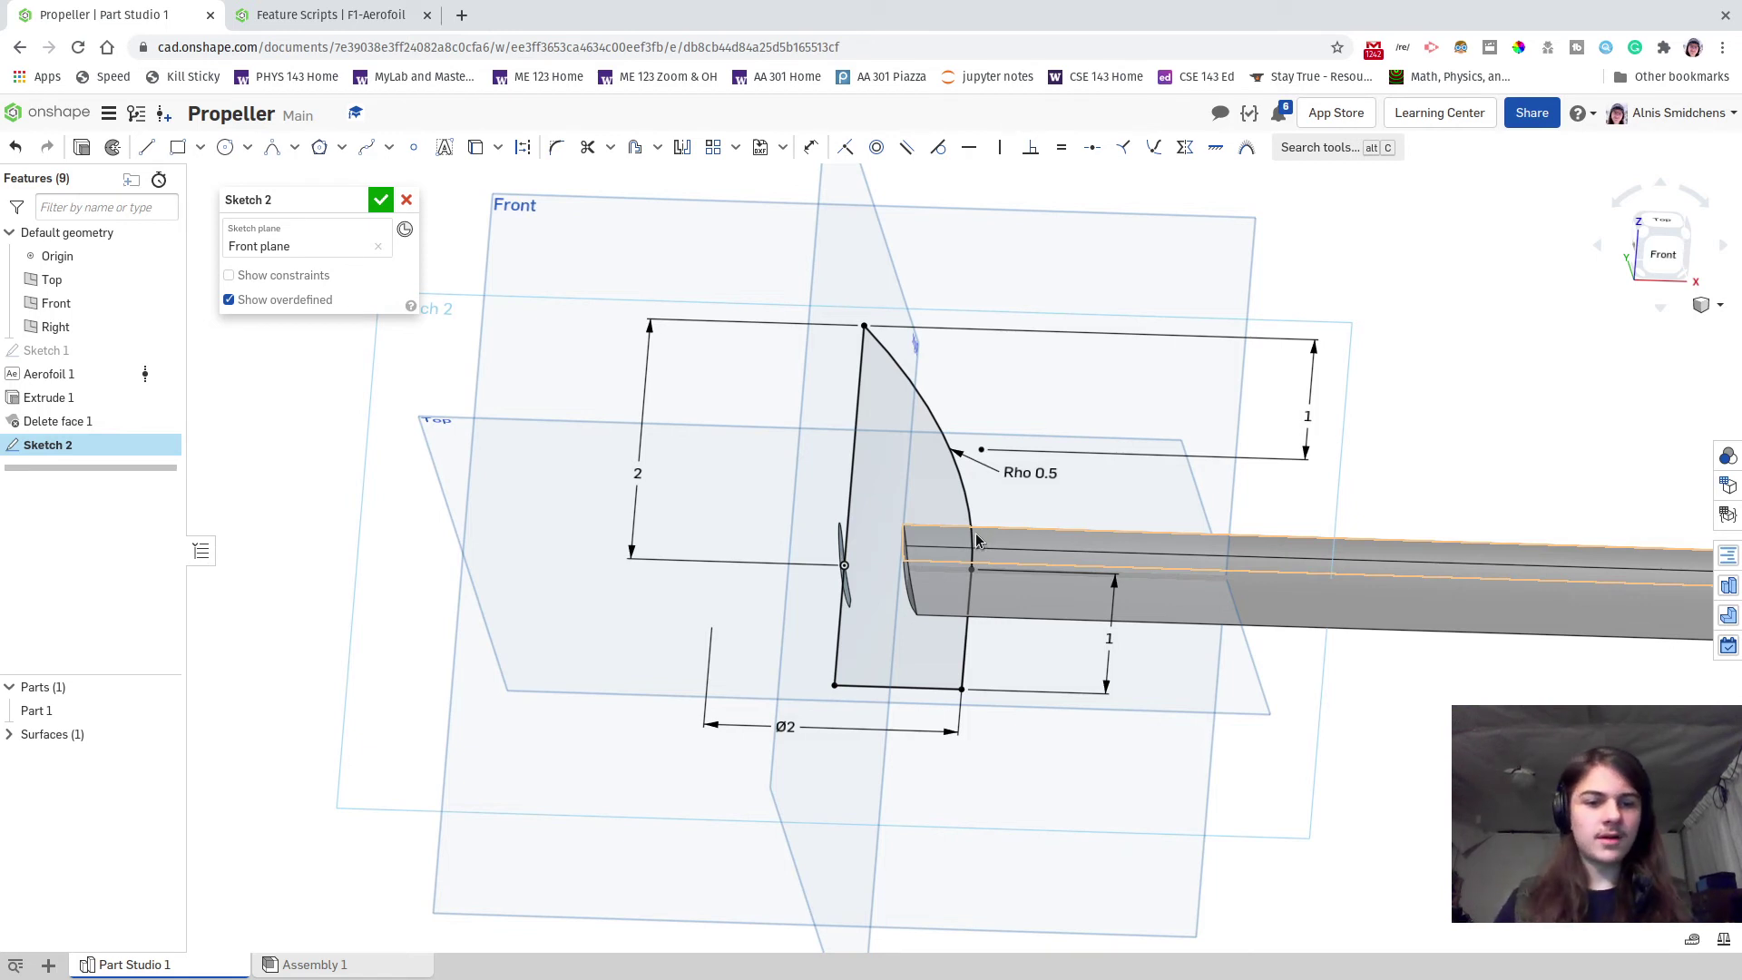
double_click(113, 154)
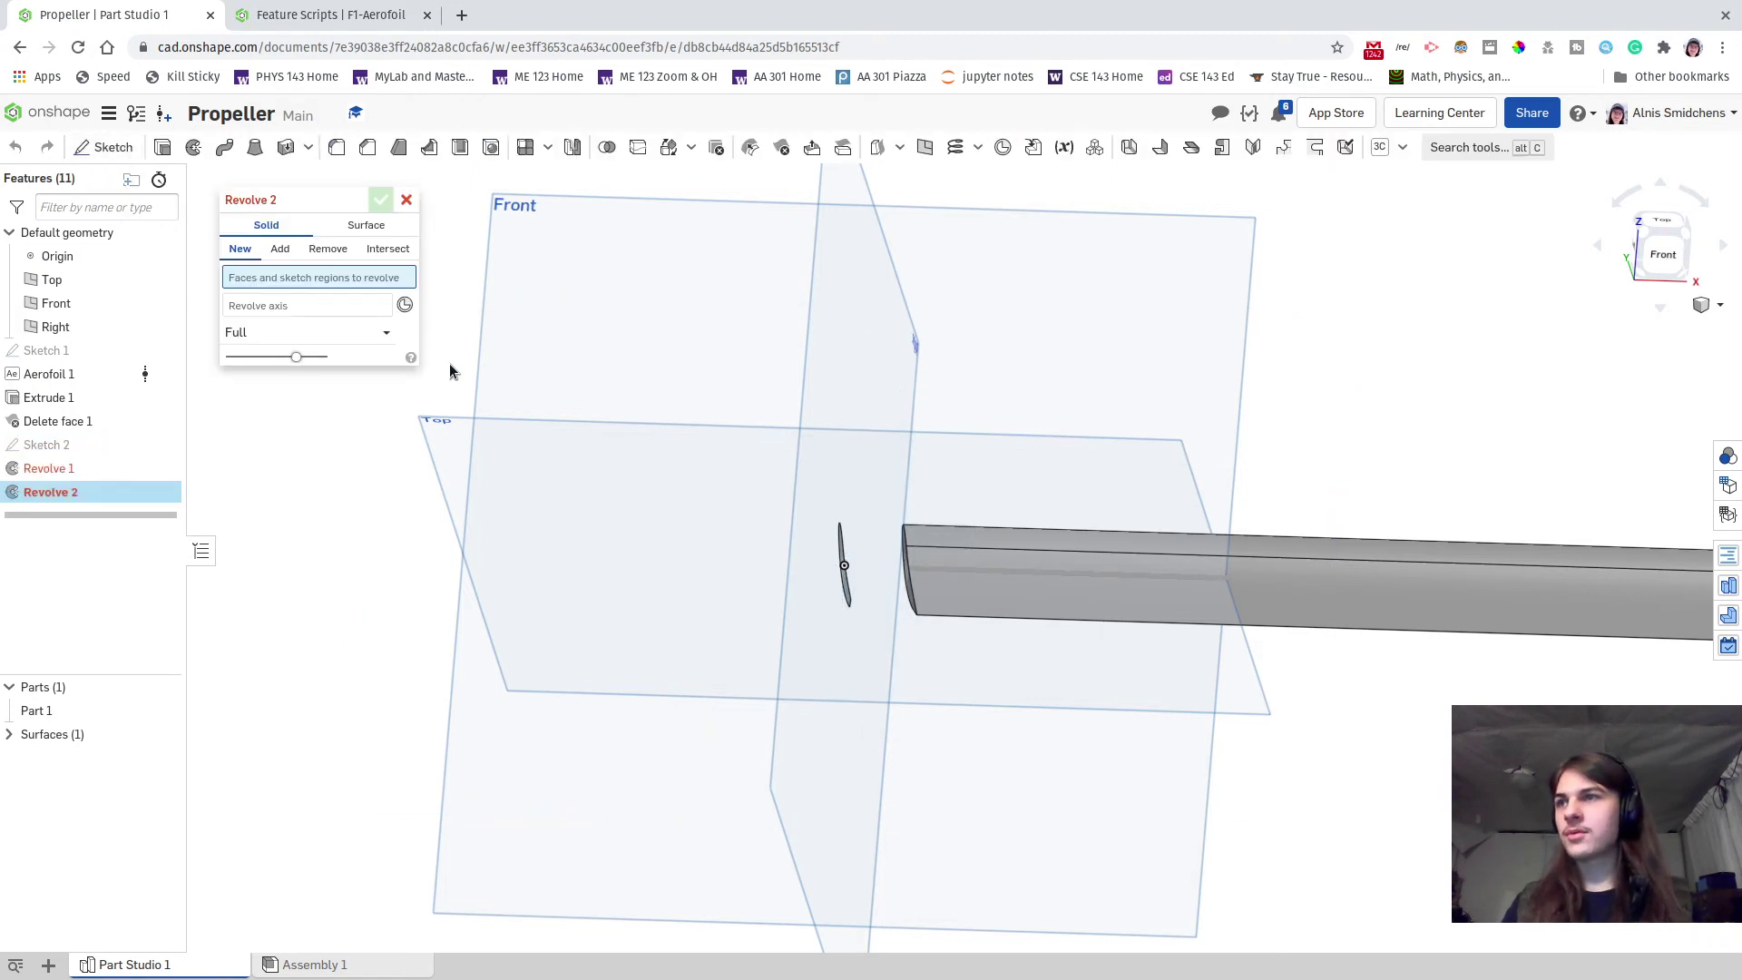
click(407, 201)
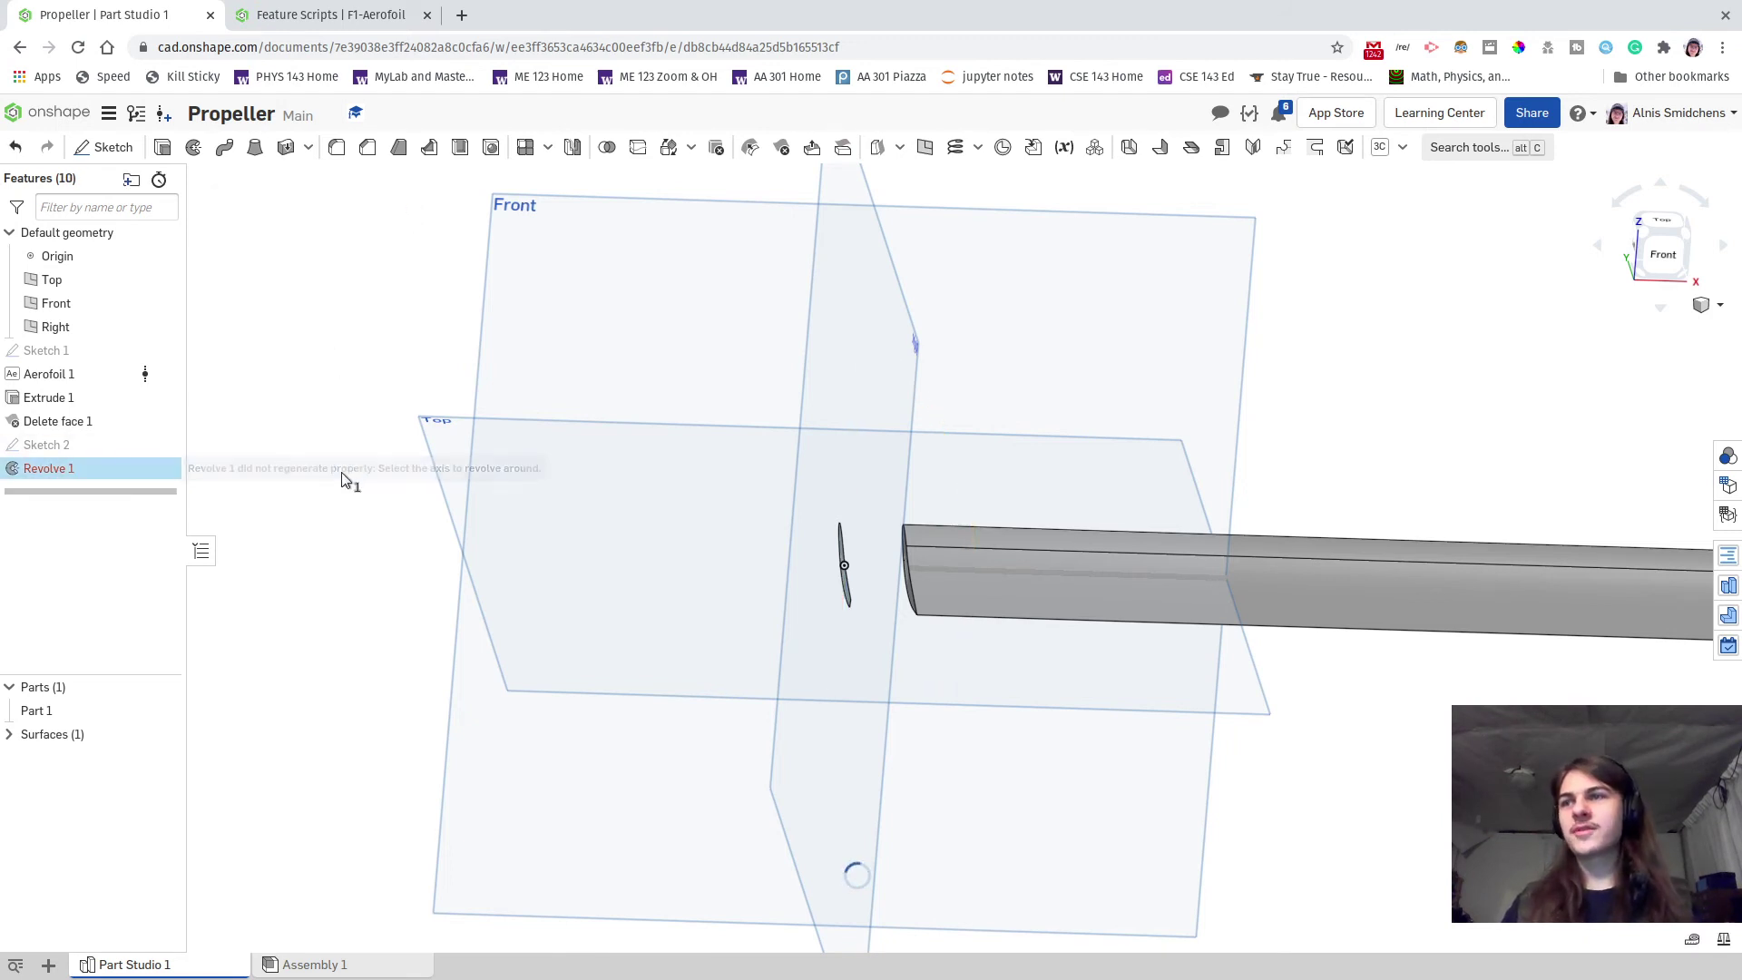
key(Delete)
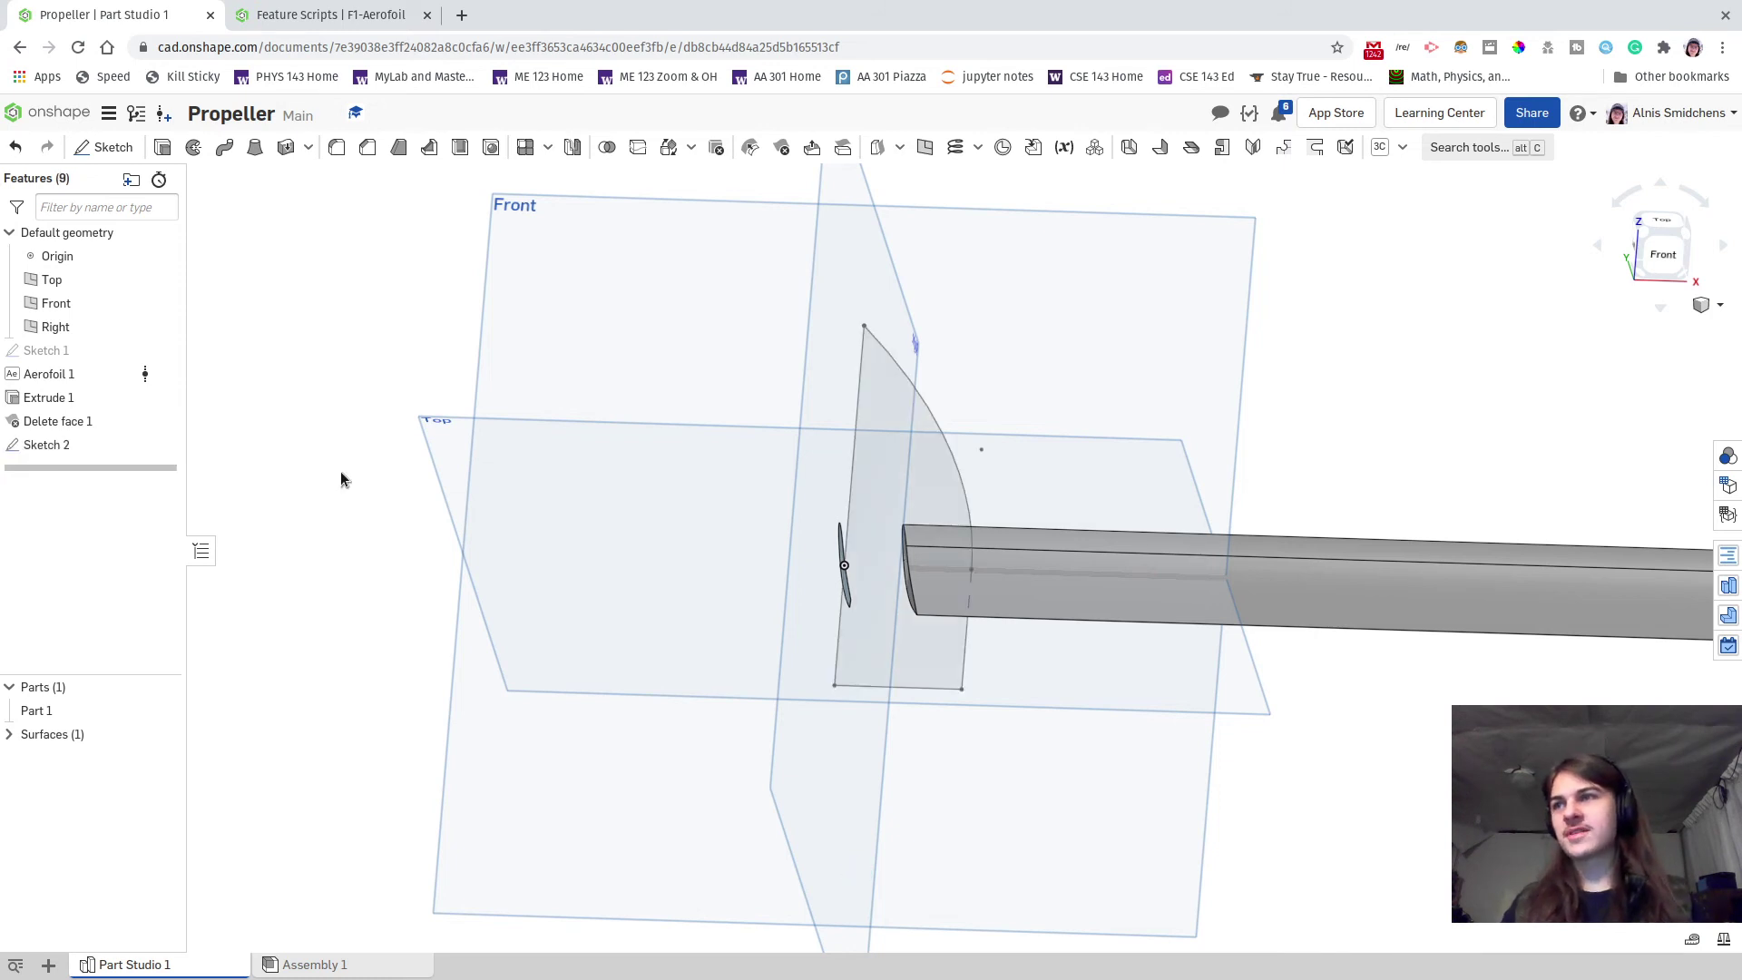
double_click(80, 444)
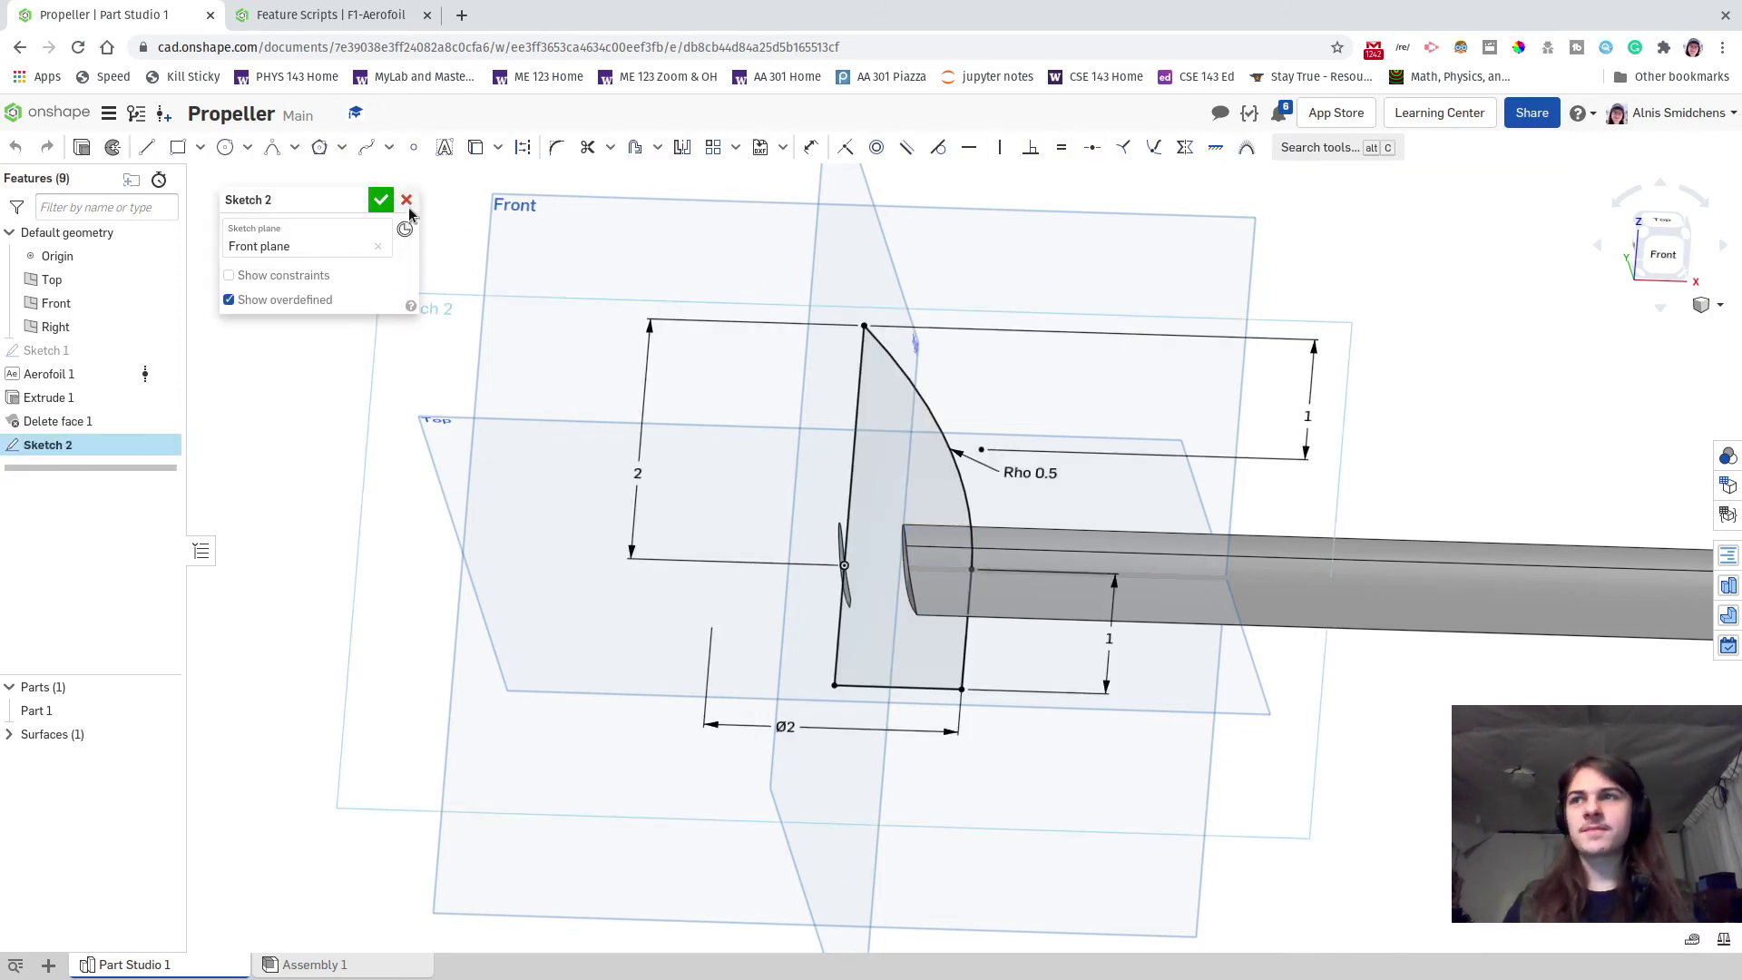
click(380, 203)
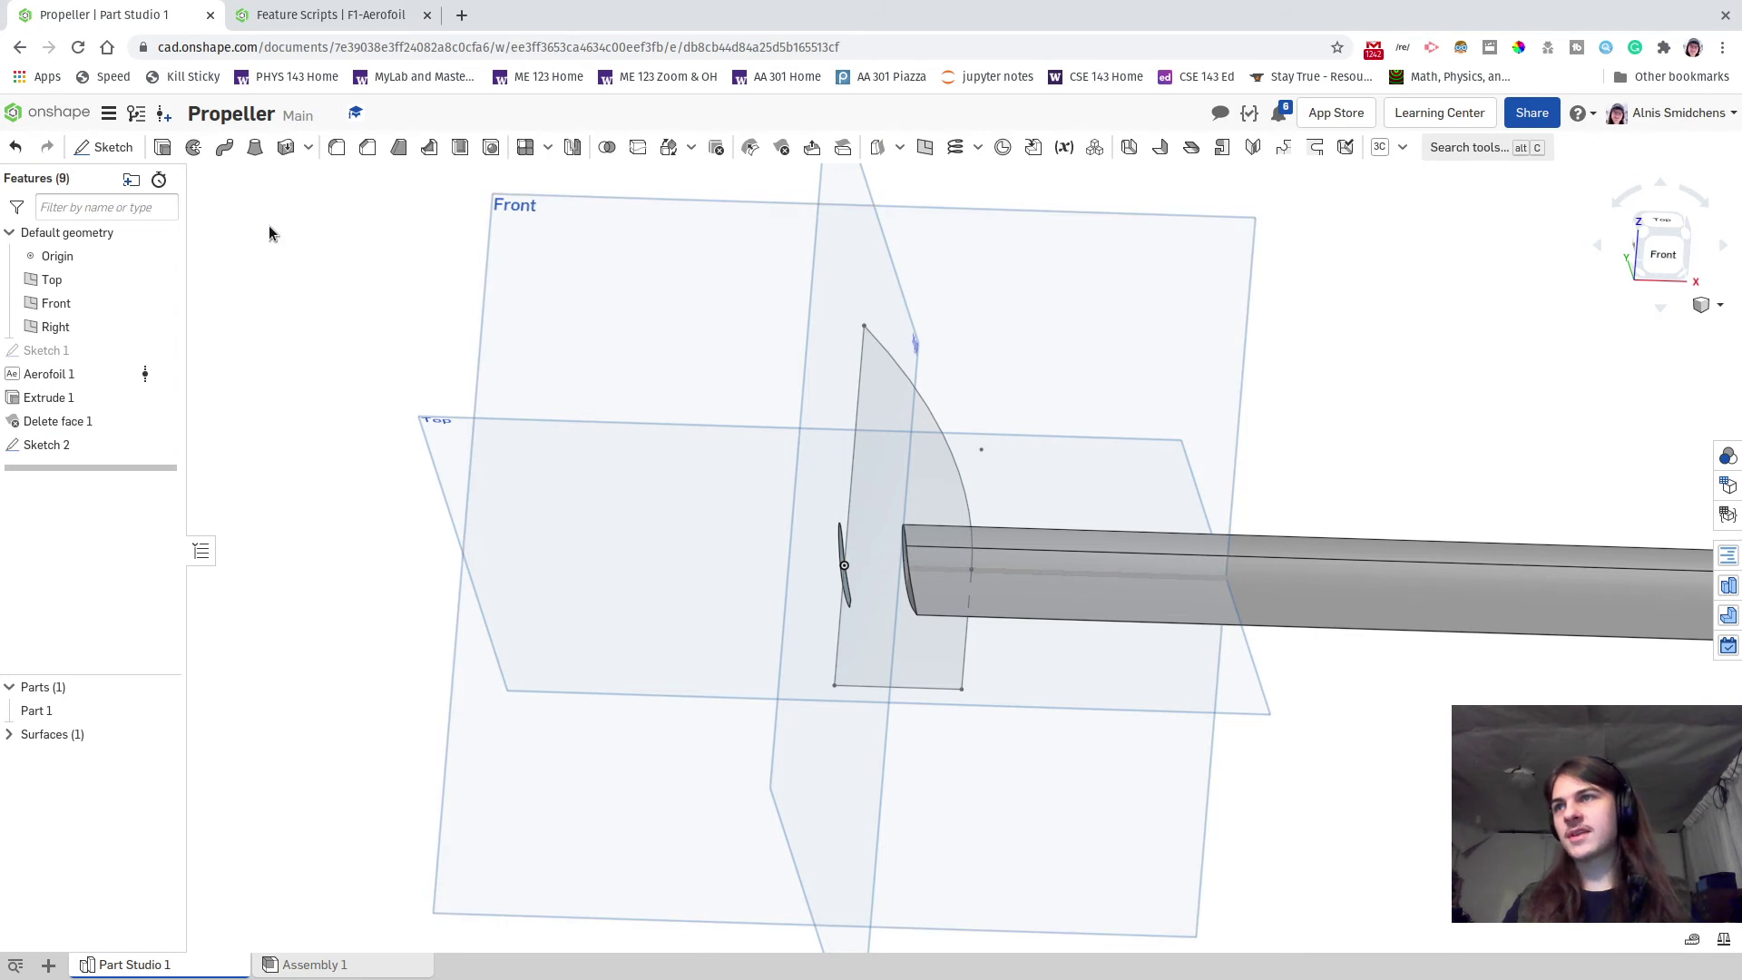
- Revolve the conic-nosed hub profile a full turn about its central vertical edge as a new, separate solid part
click(193, 147)
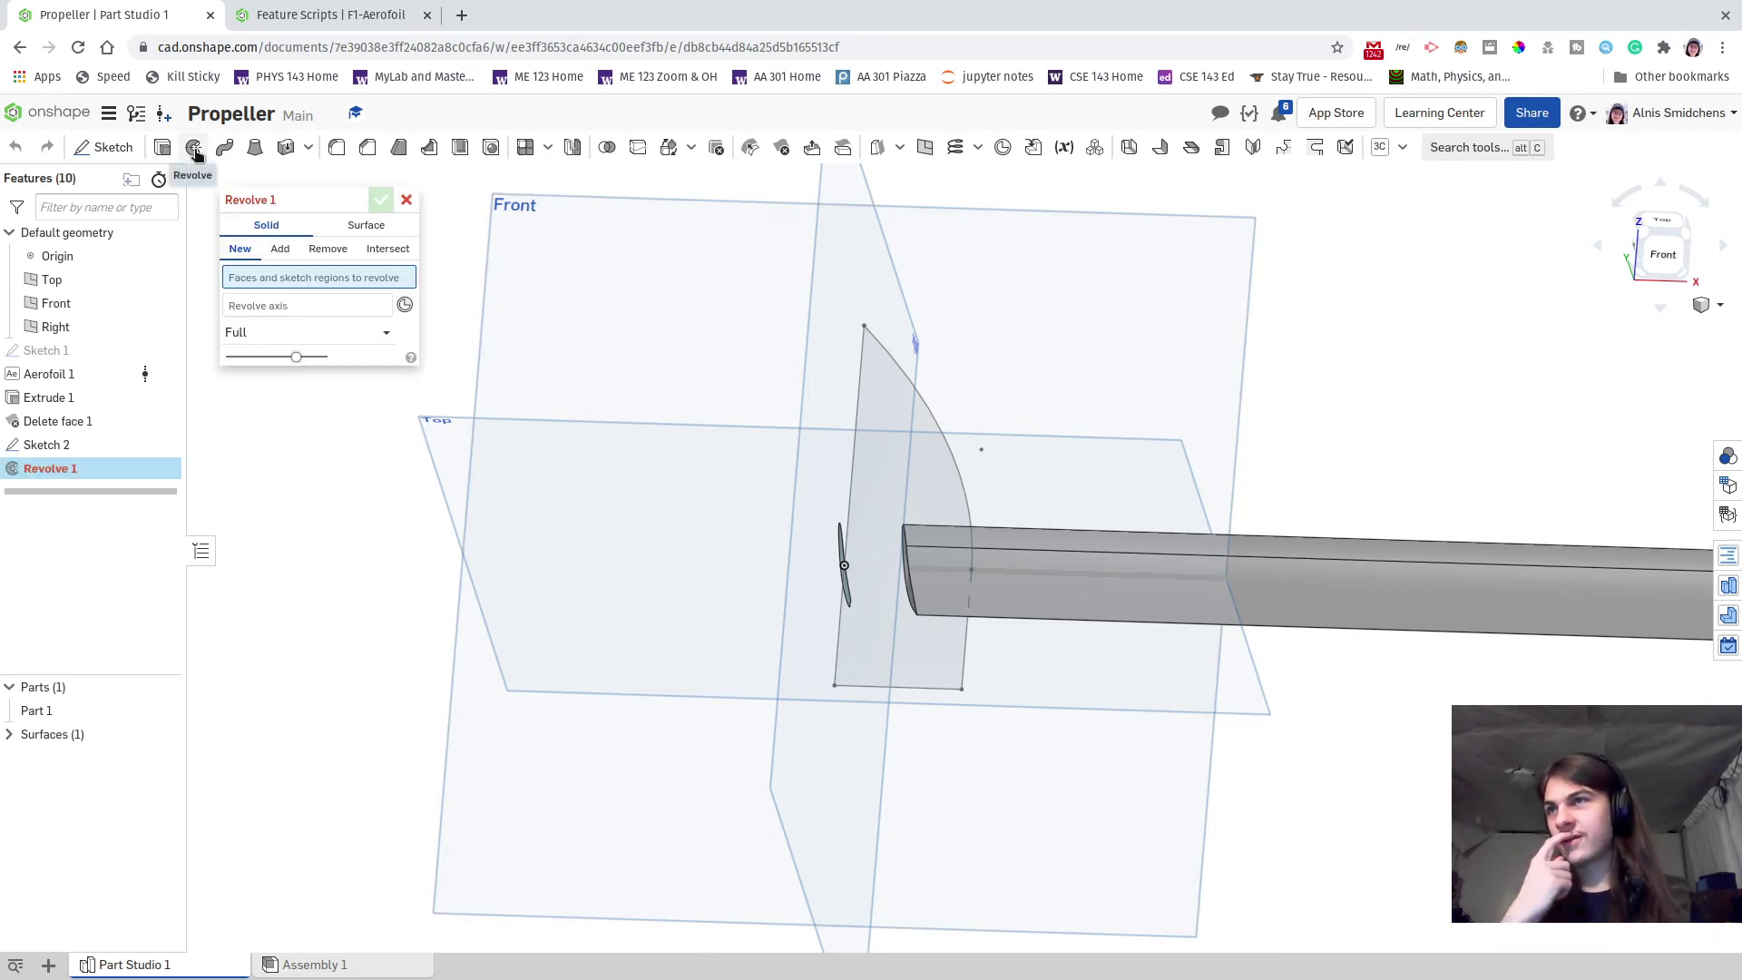
click(900, 483)
mouse_move(901, 459)
right_down()
mouse_move(876, 468)
mouse_move(835, 401)
mouse_move(994, 574)
mouse_move(928, 557)
right_up()
click(323, 332)
click(853, 436)
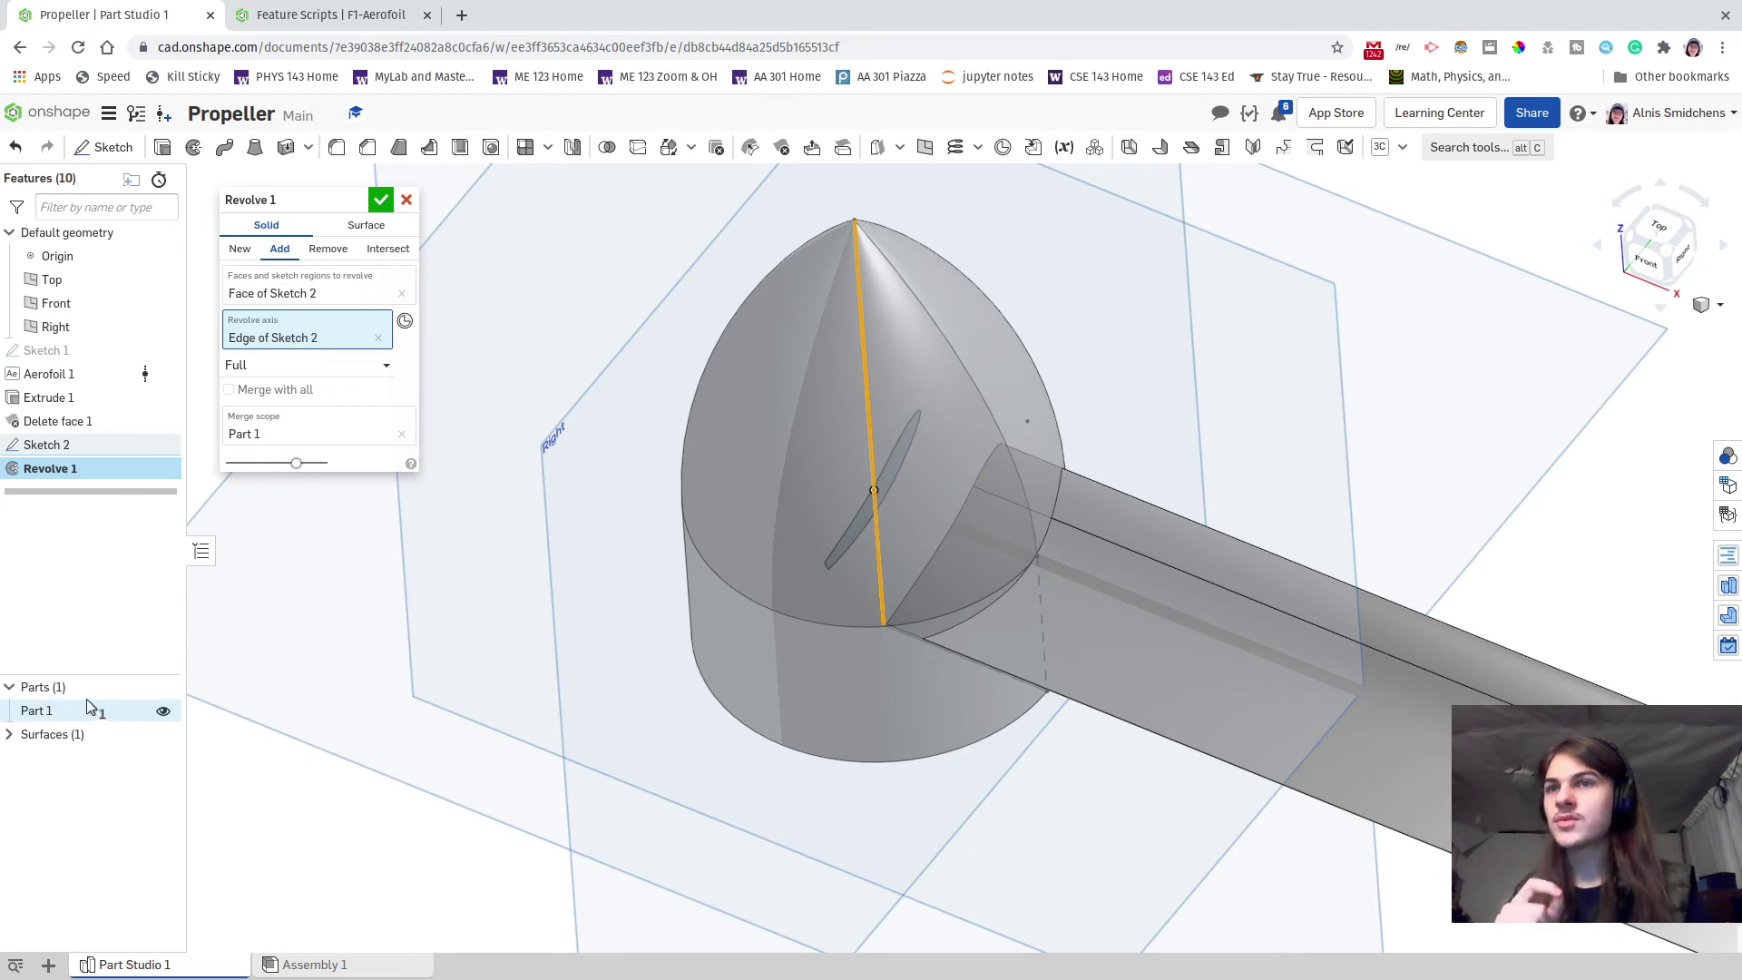
right_drag(1043, 443, 775, 267)
right_drag(918, 437, 835, 421)
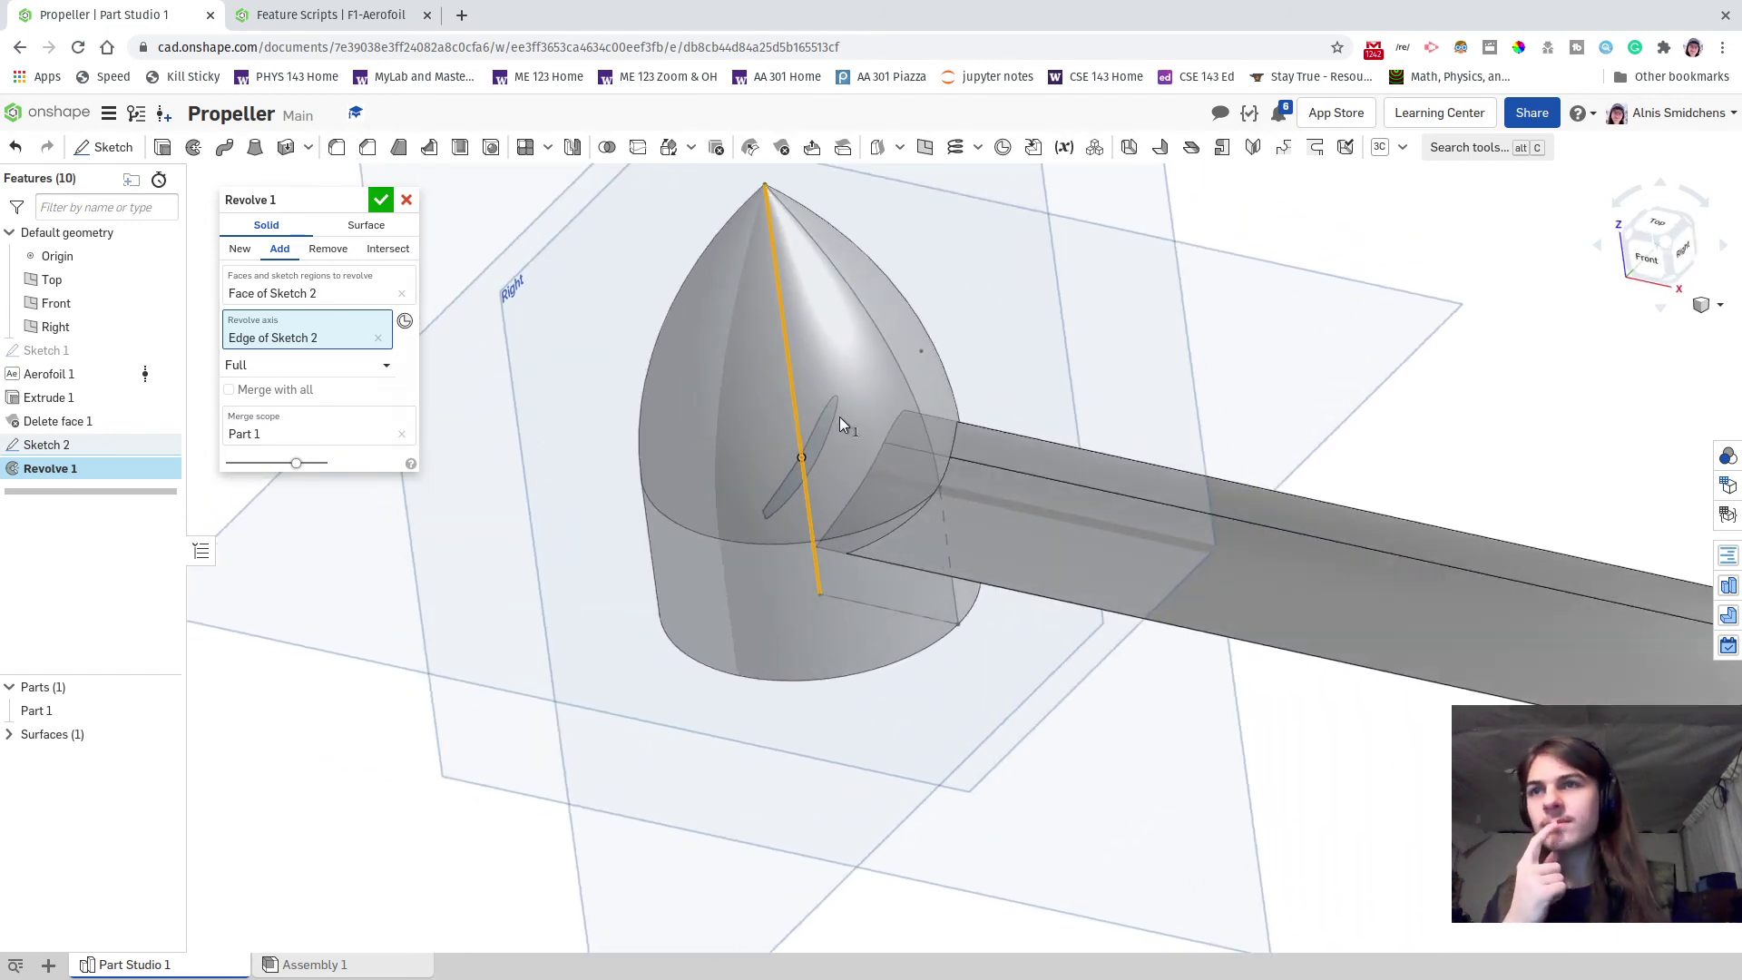
right_drag(891, 415, 1038, 427)
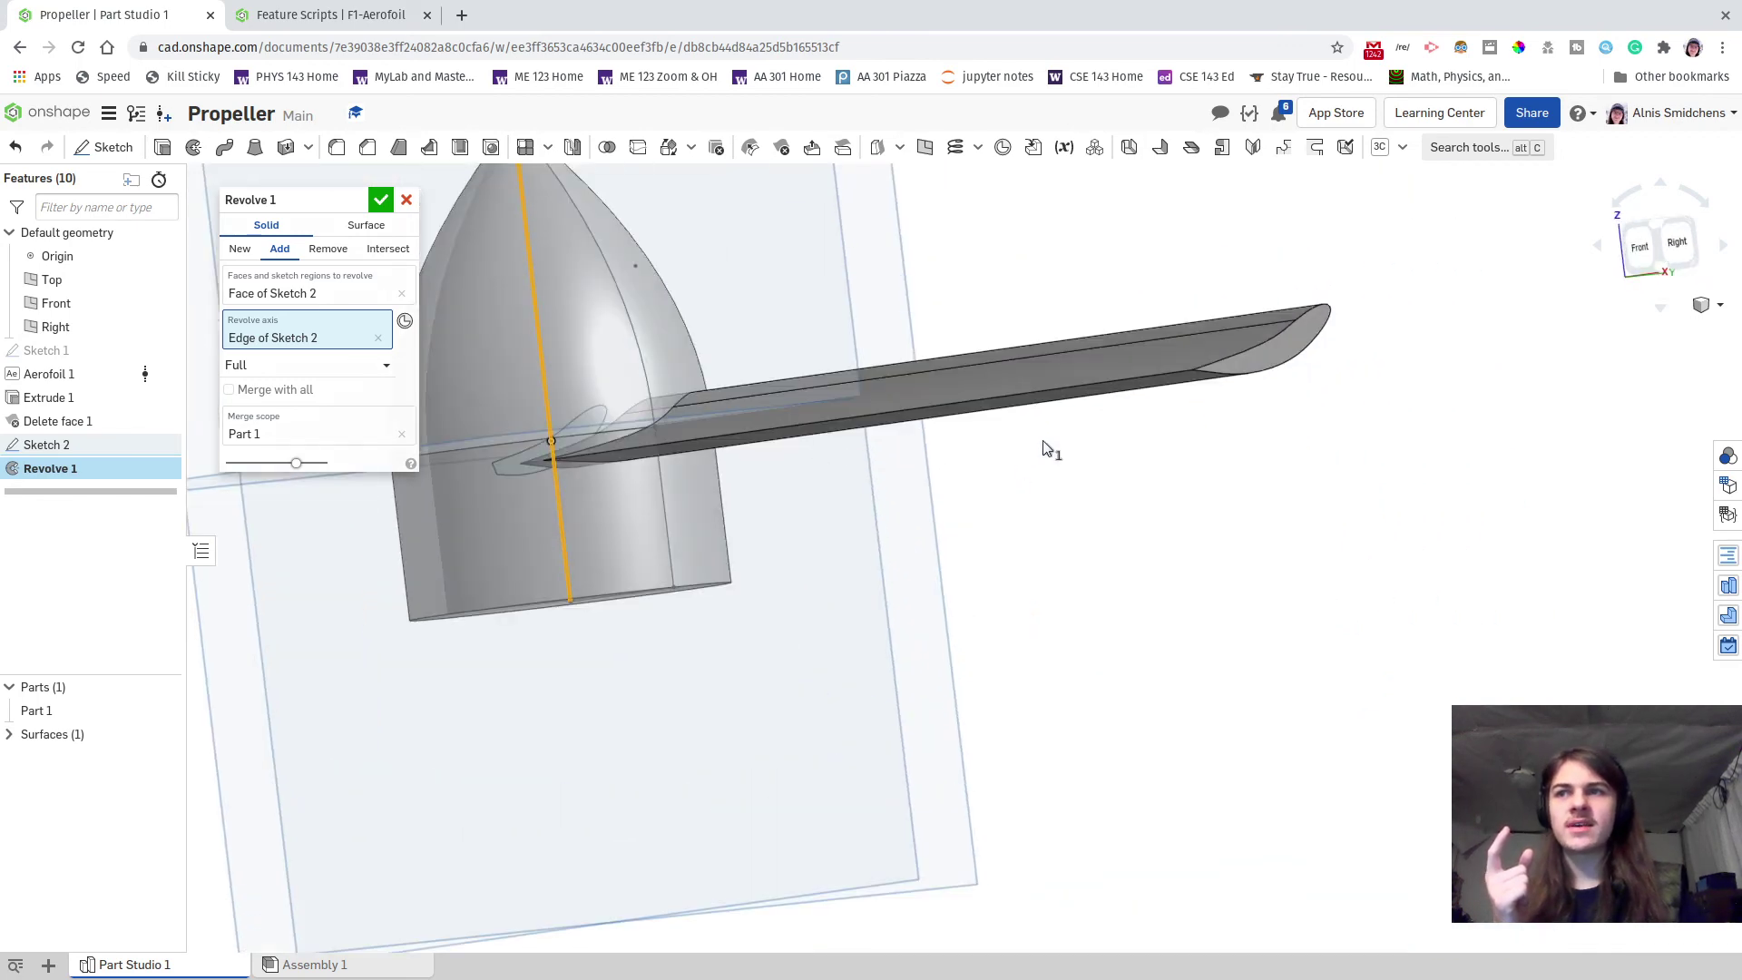
right_drag(704, 369, 742, 406)
click(238, 250)
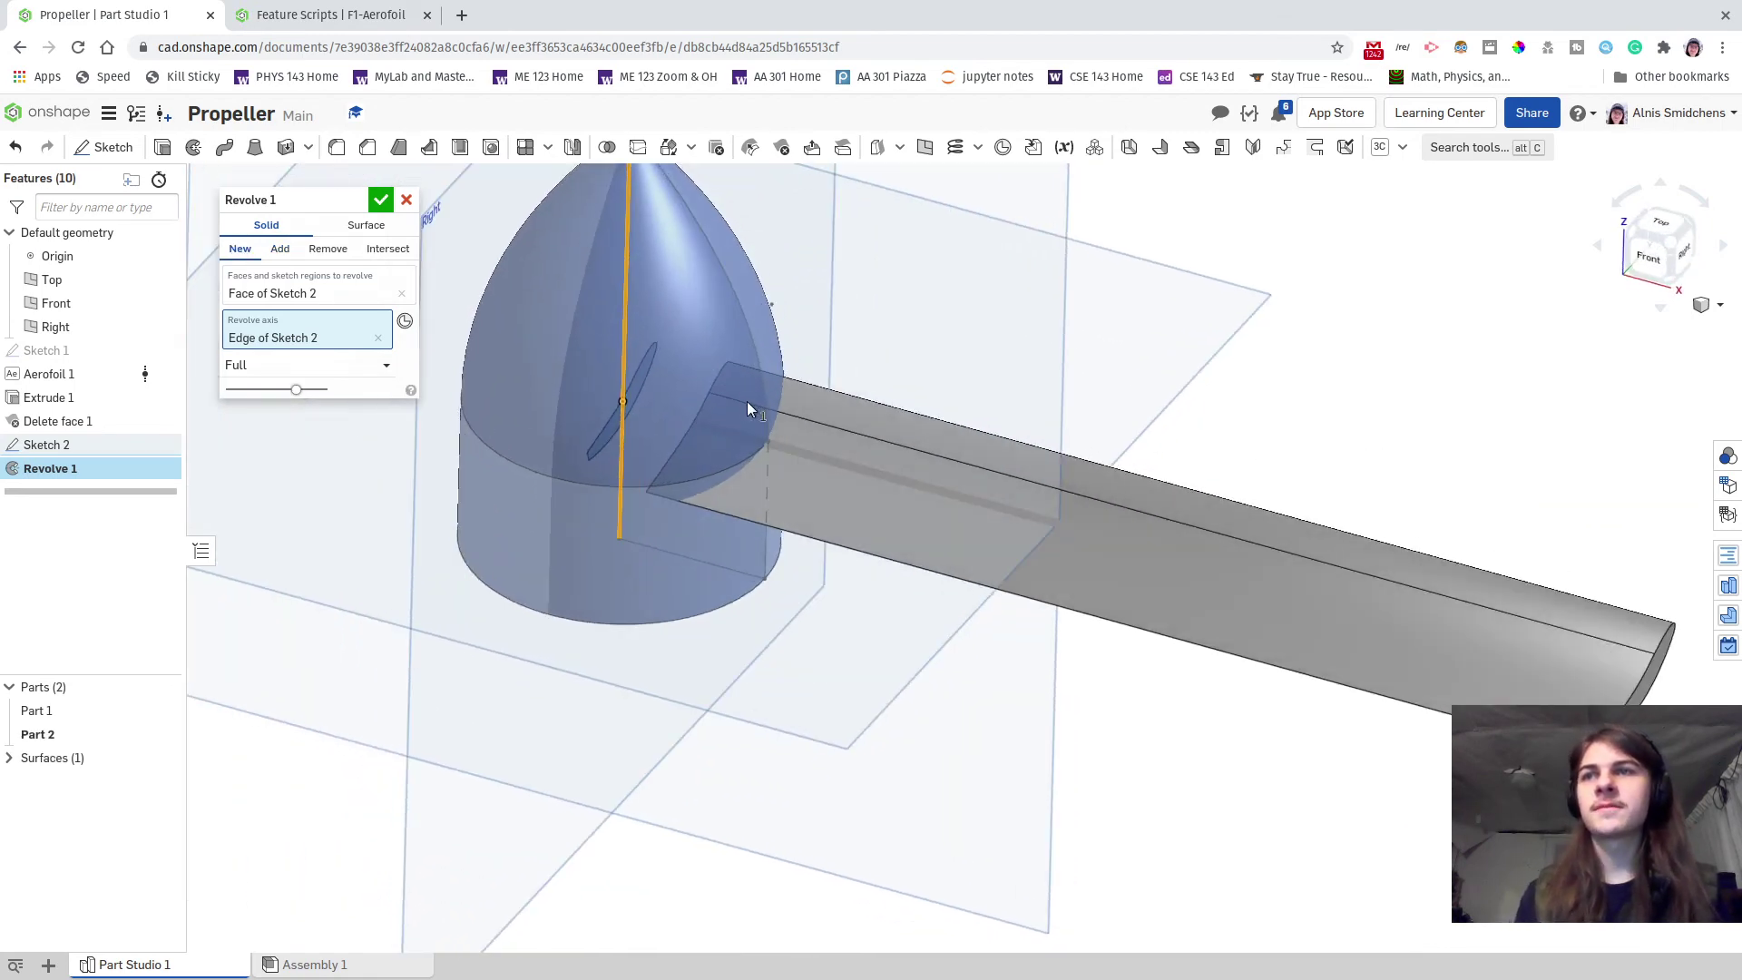
click(380, 199)
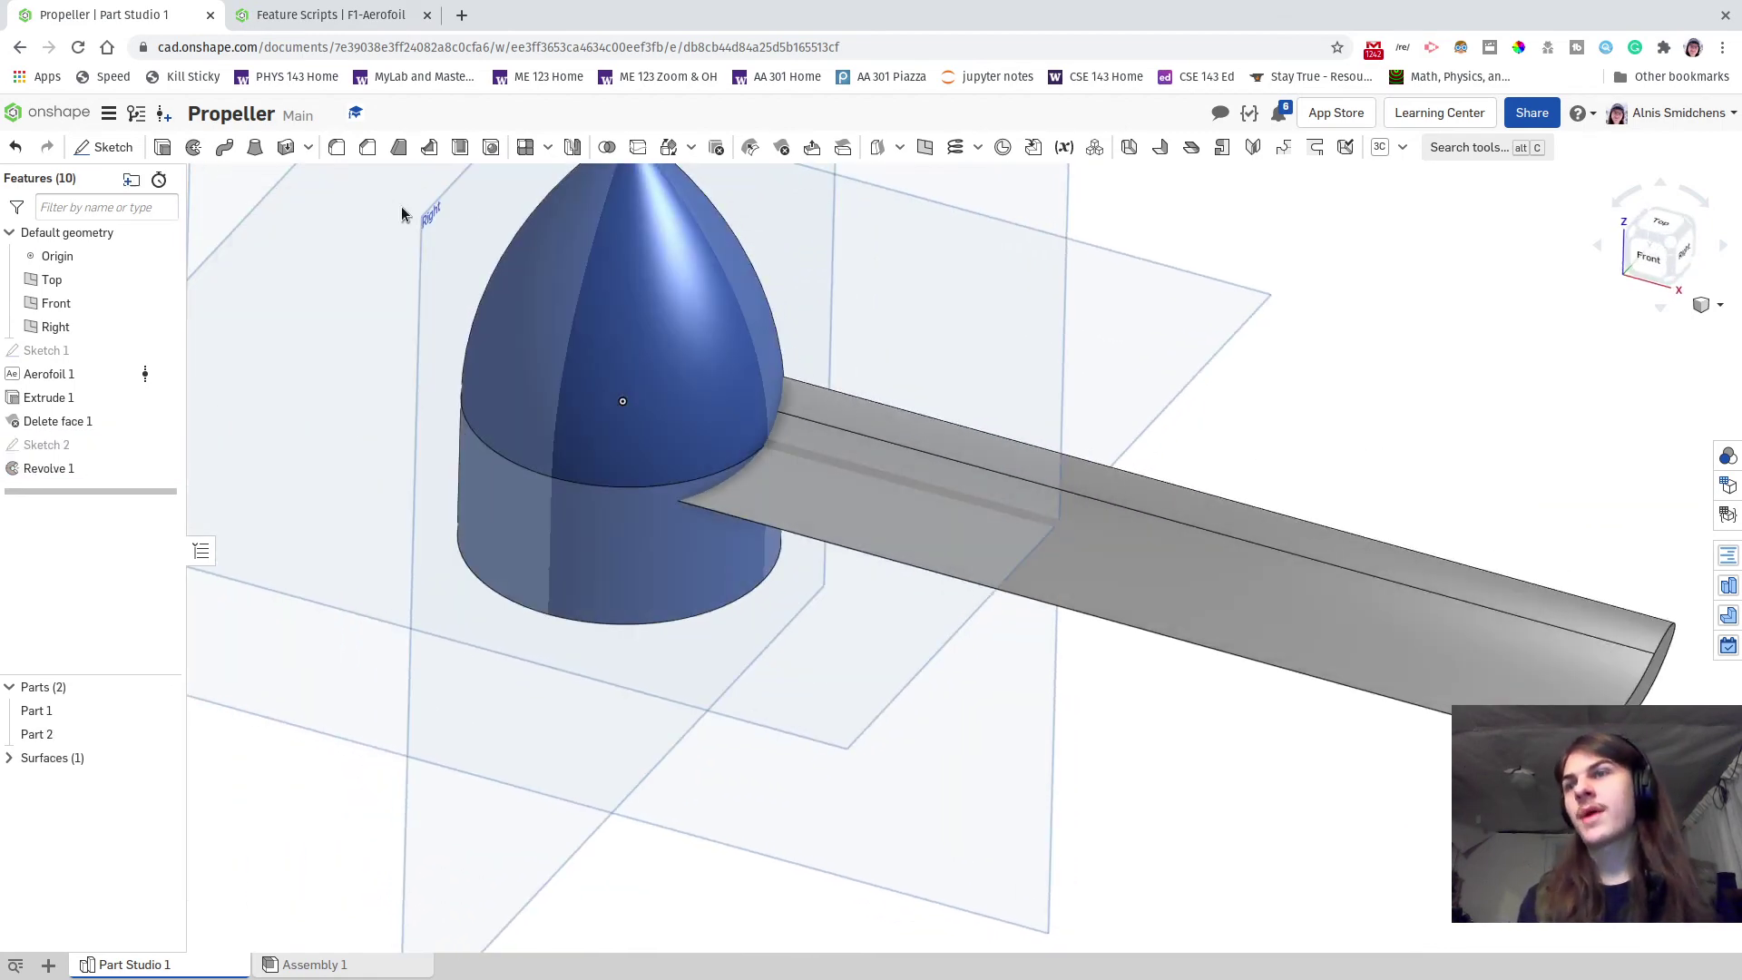
- Circular-pattern the blade part around the hub's cylindrical face with 3 equally spaced instances over 360 degrees
right_drag(428, 603, 789, 514)
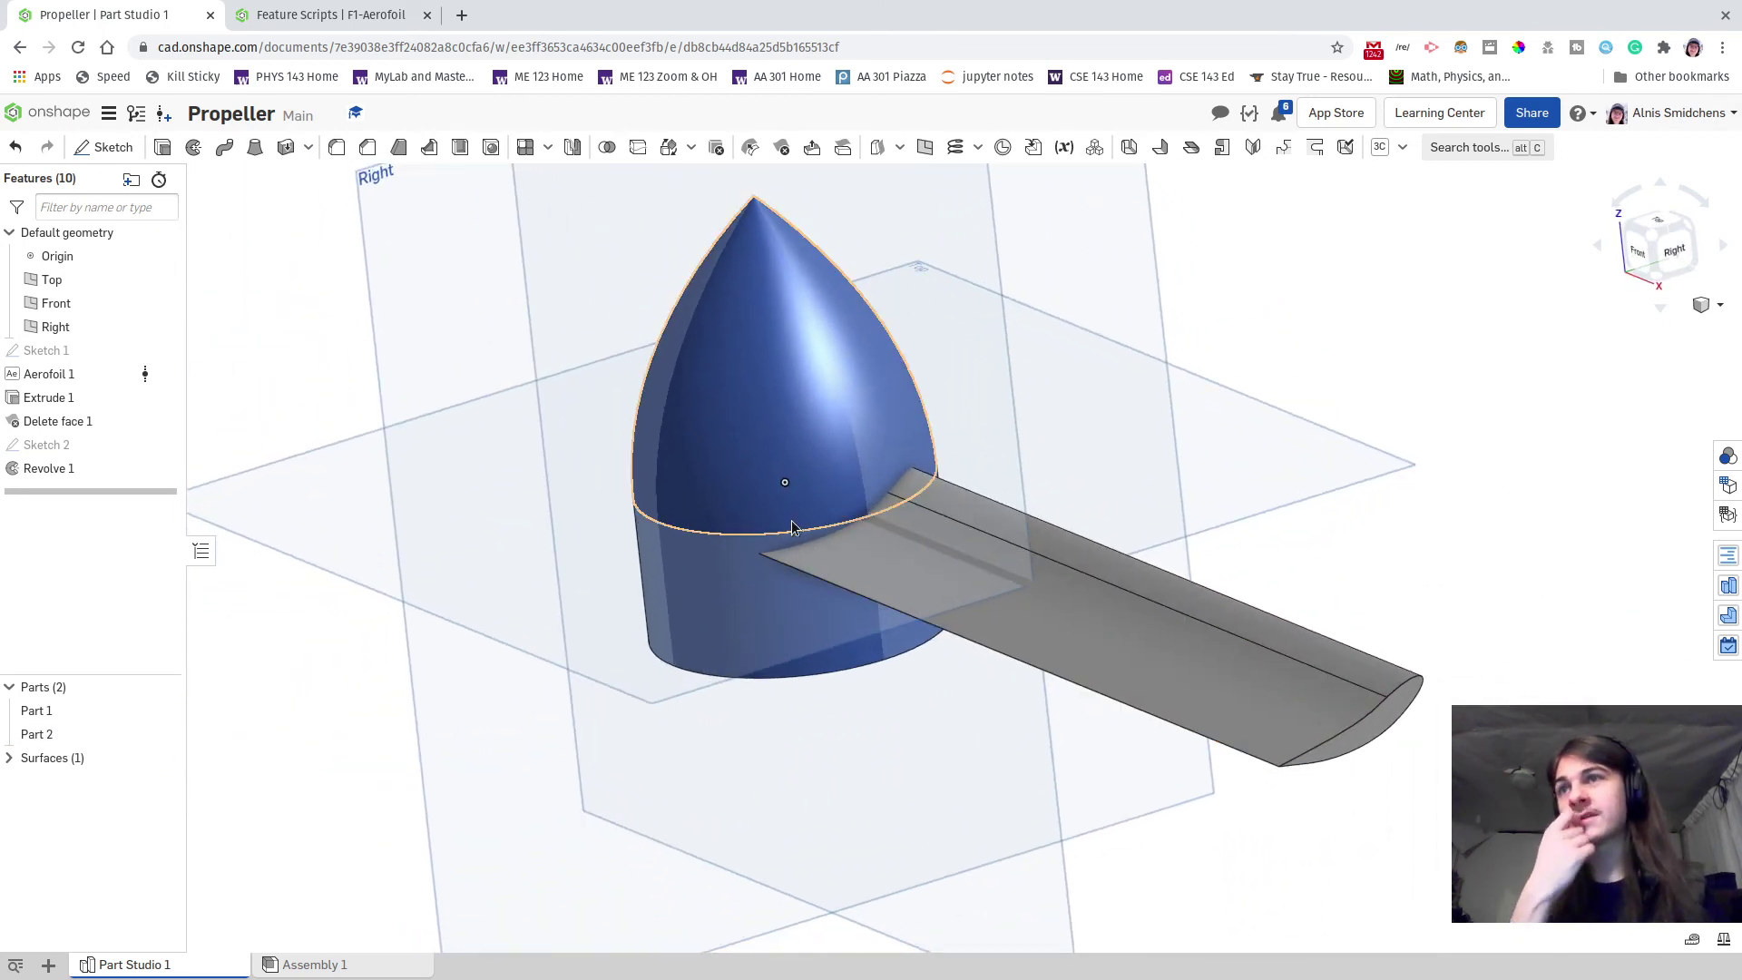
click(548, 148)
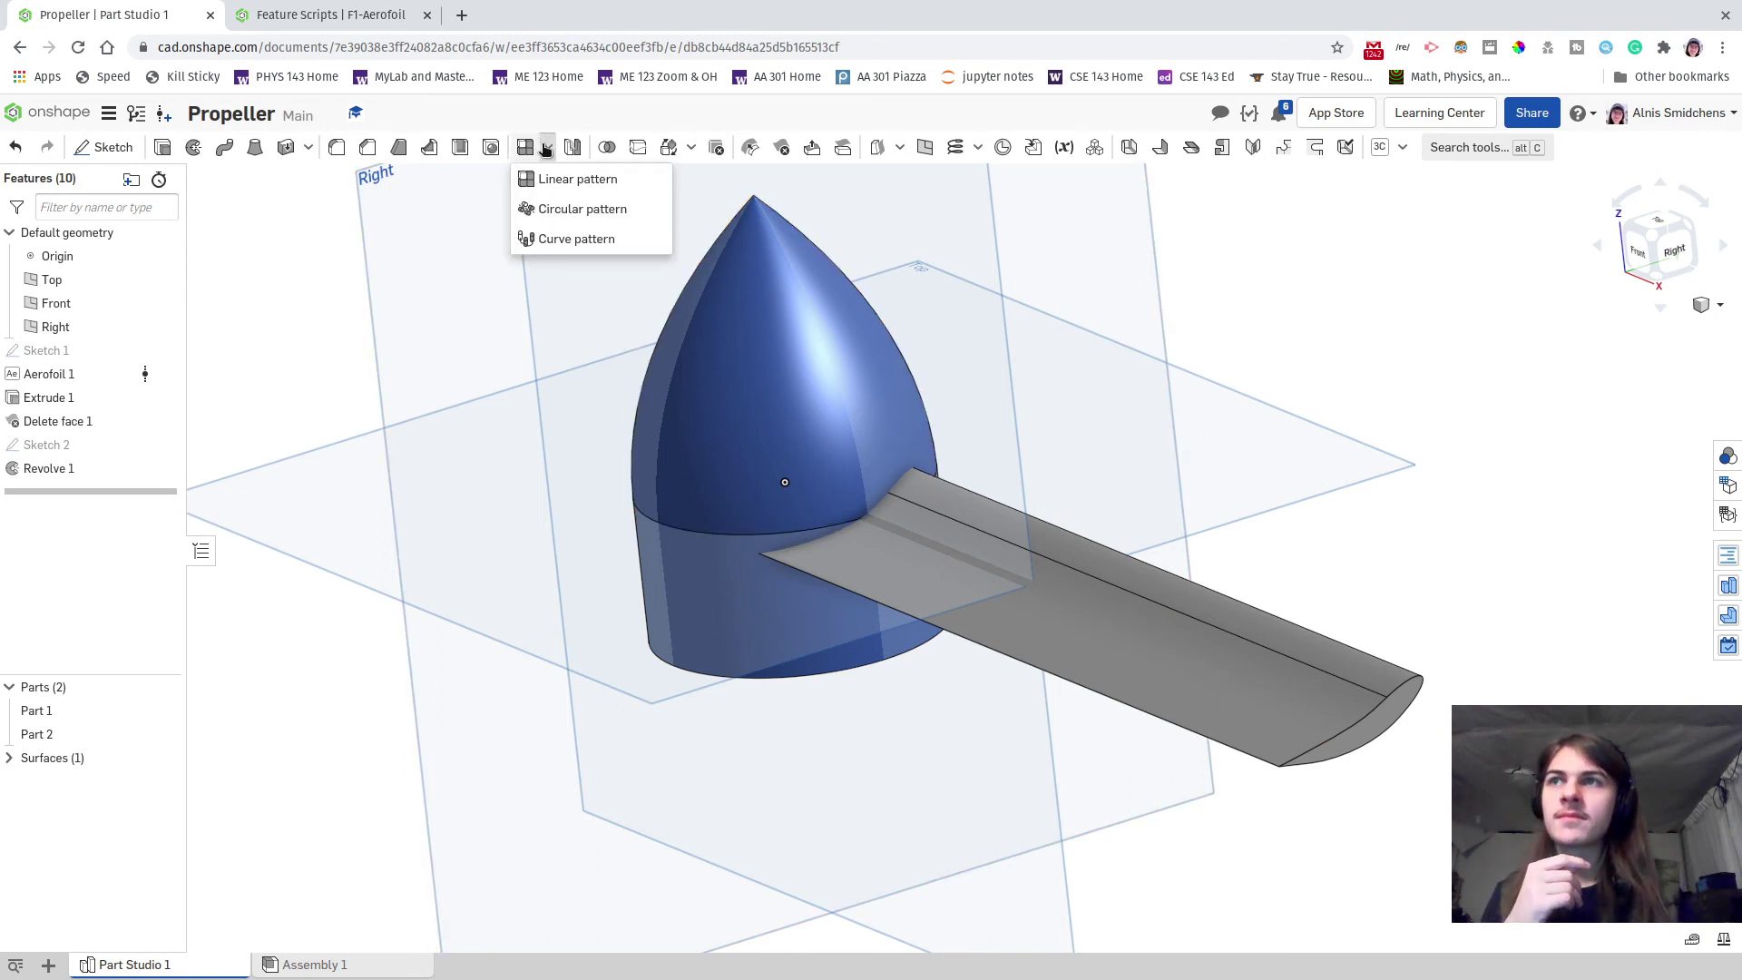
click(606, 209)
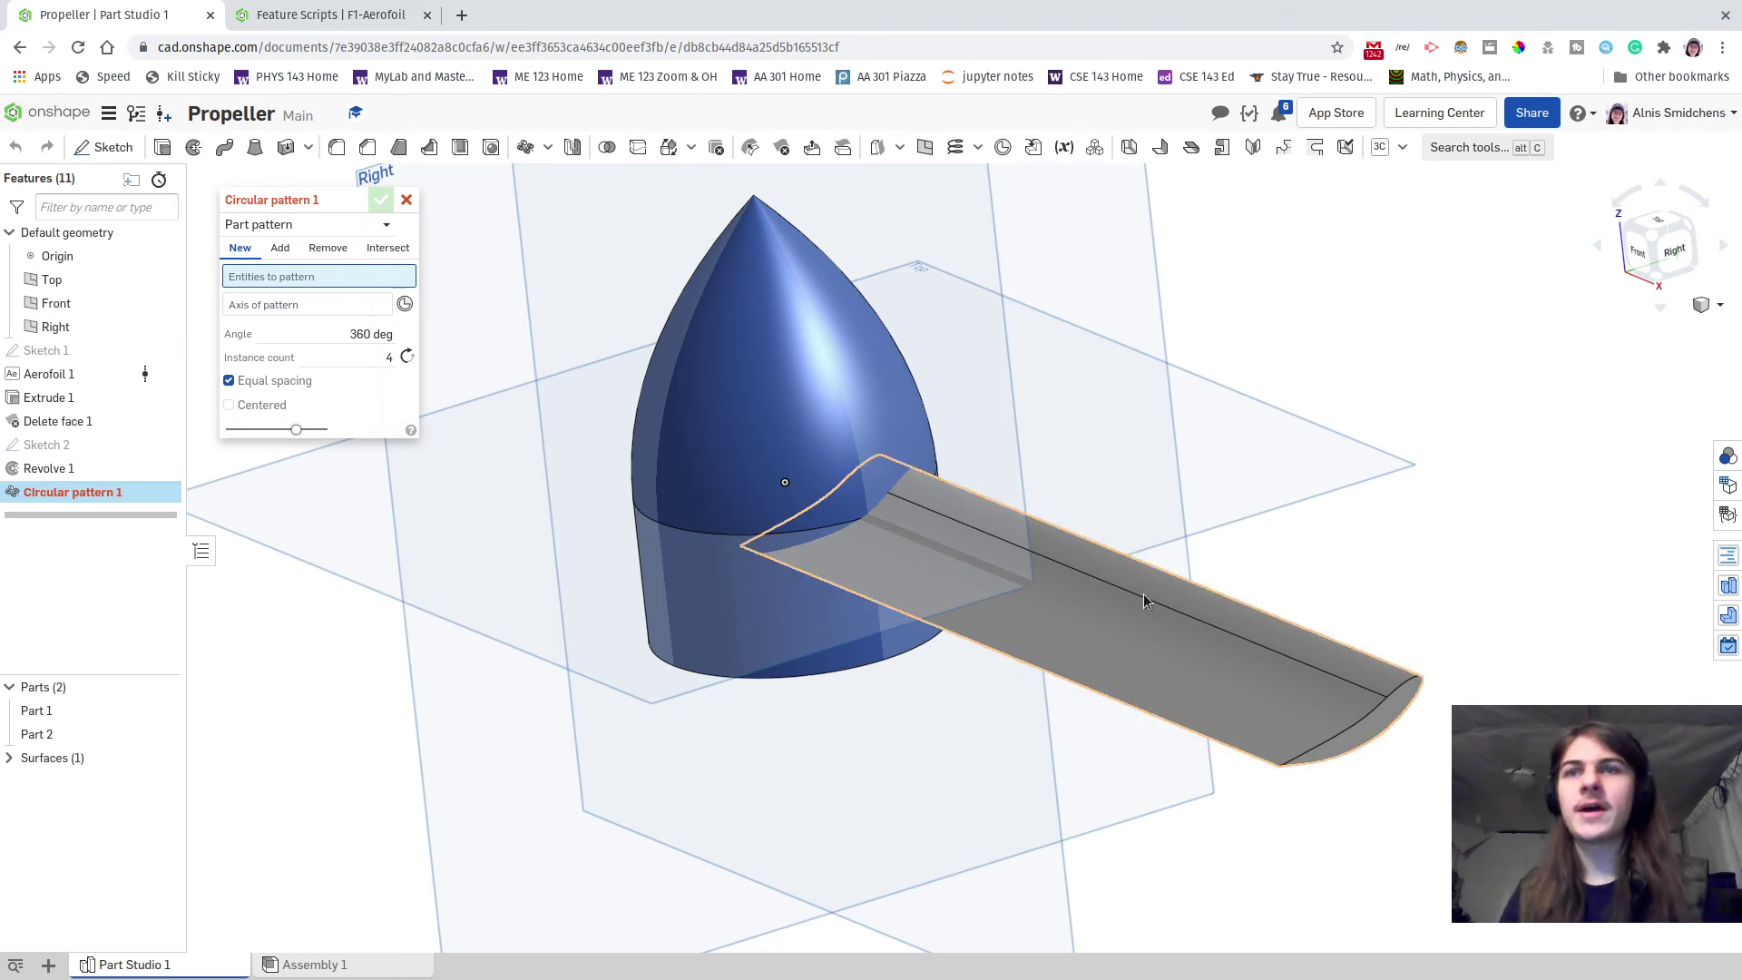
click(1197, 594)
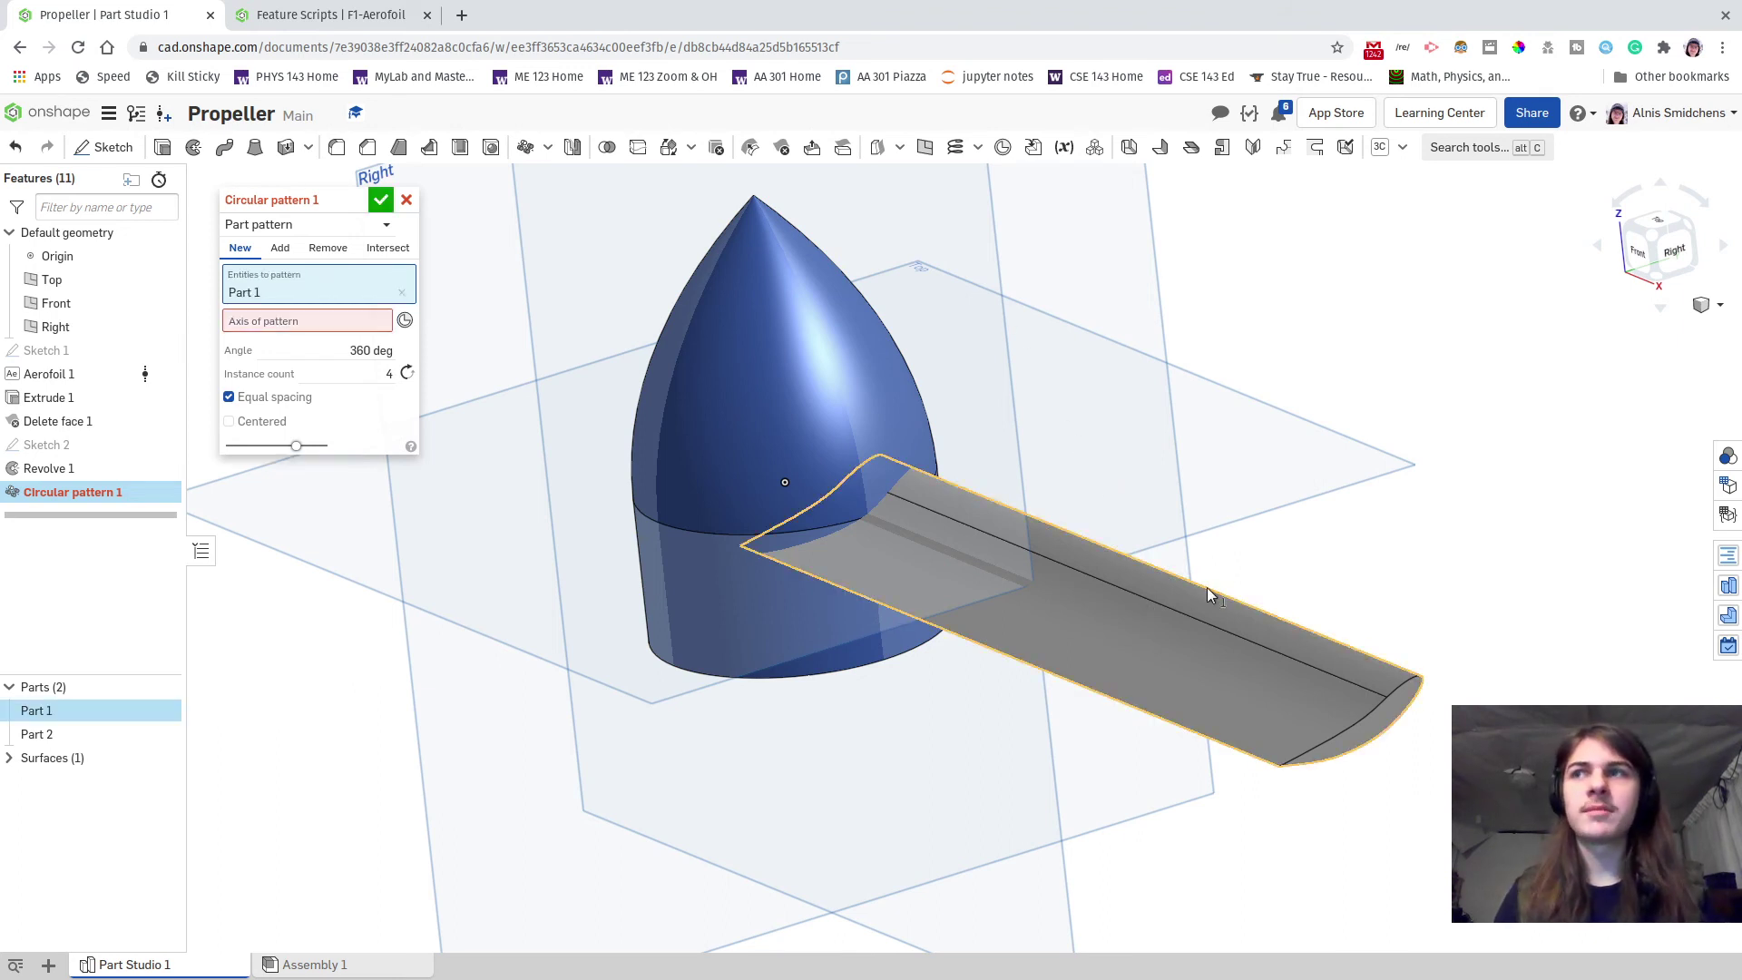
click(345, 325)
click(696, 586)
right_drag(697, 586, 652, 596)
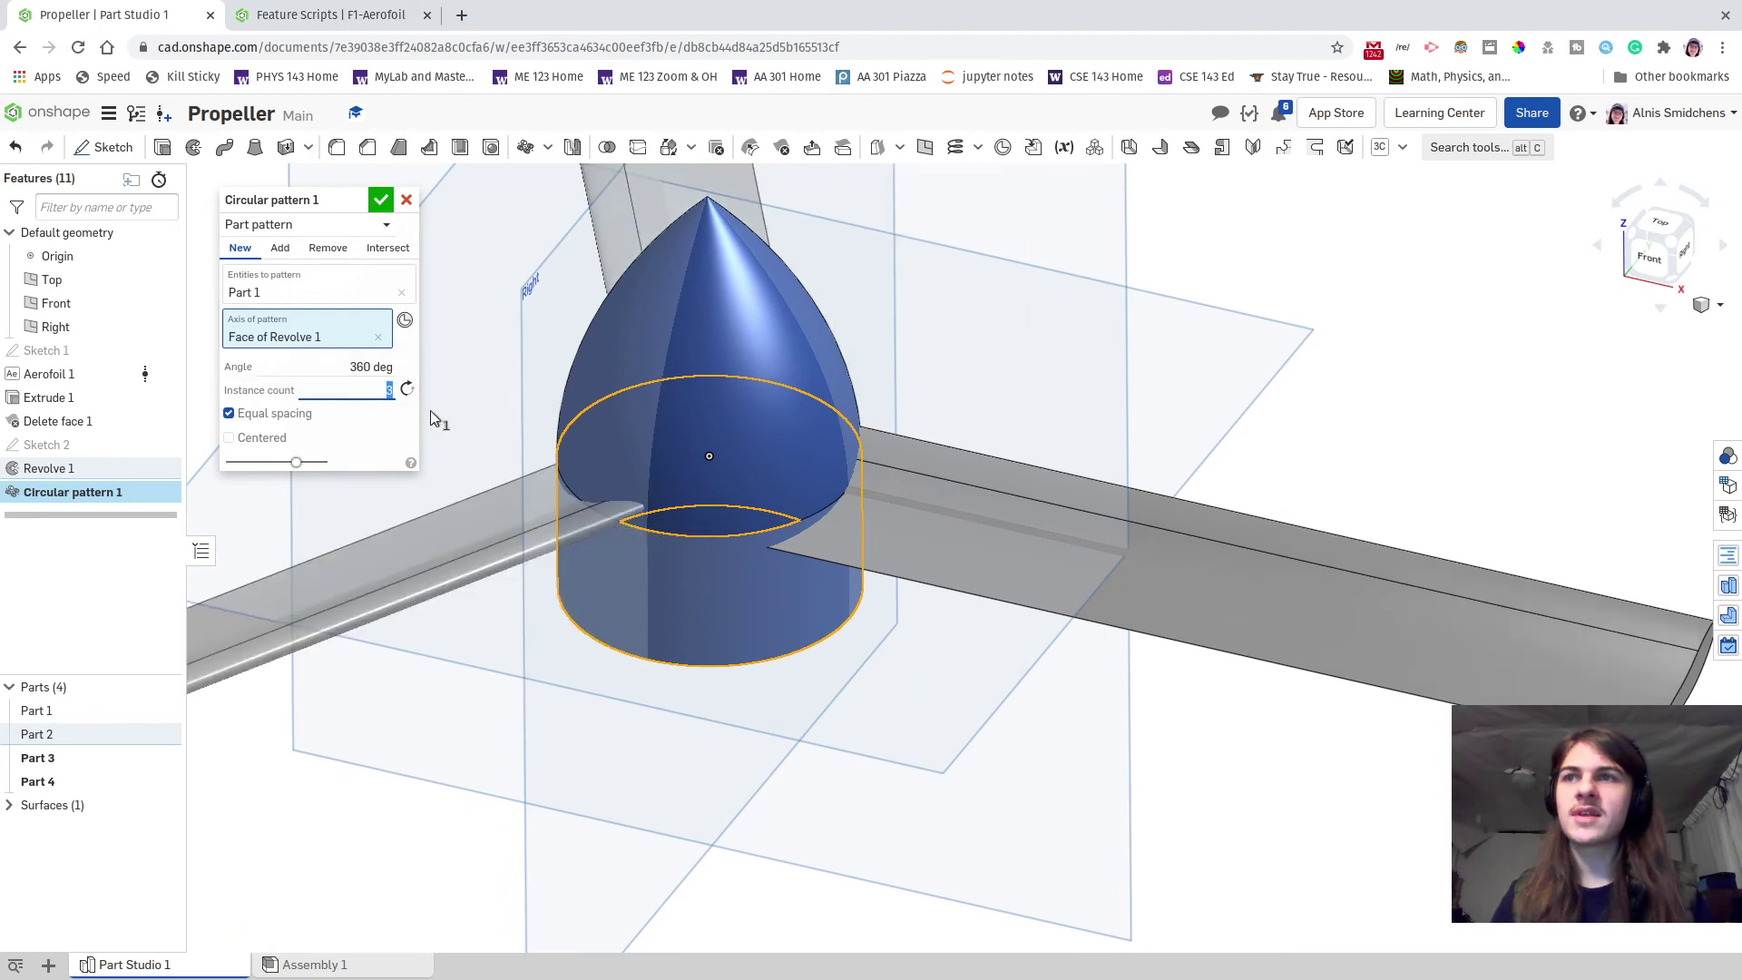
right_drag(730, 433, 742, 488)
click(381, 199)
- Set up a Boolean subtract with the three blades as tools and the hub as the target
right_drag(722, 394, 596, 399)
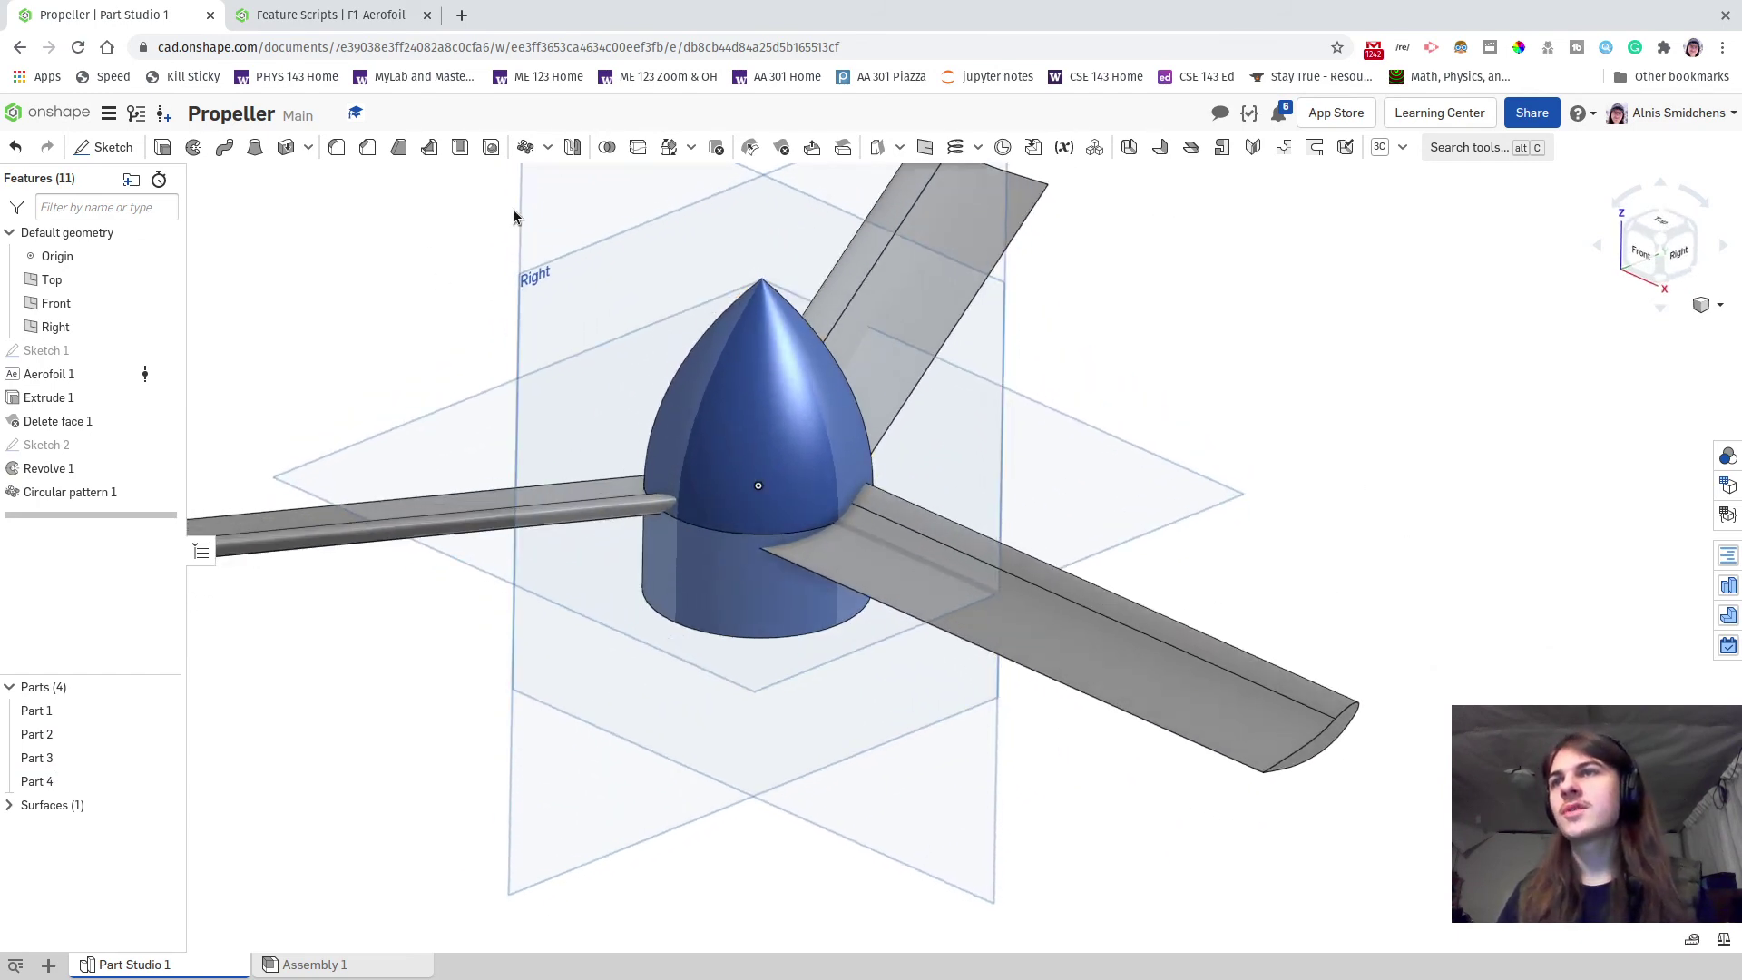
click(605, 148)
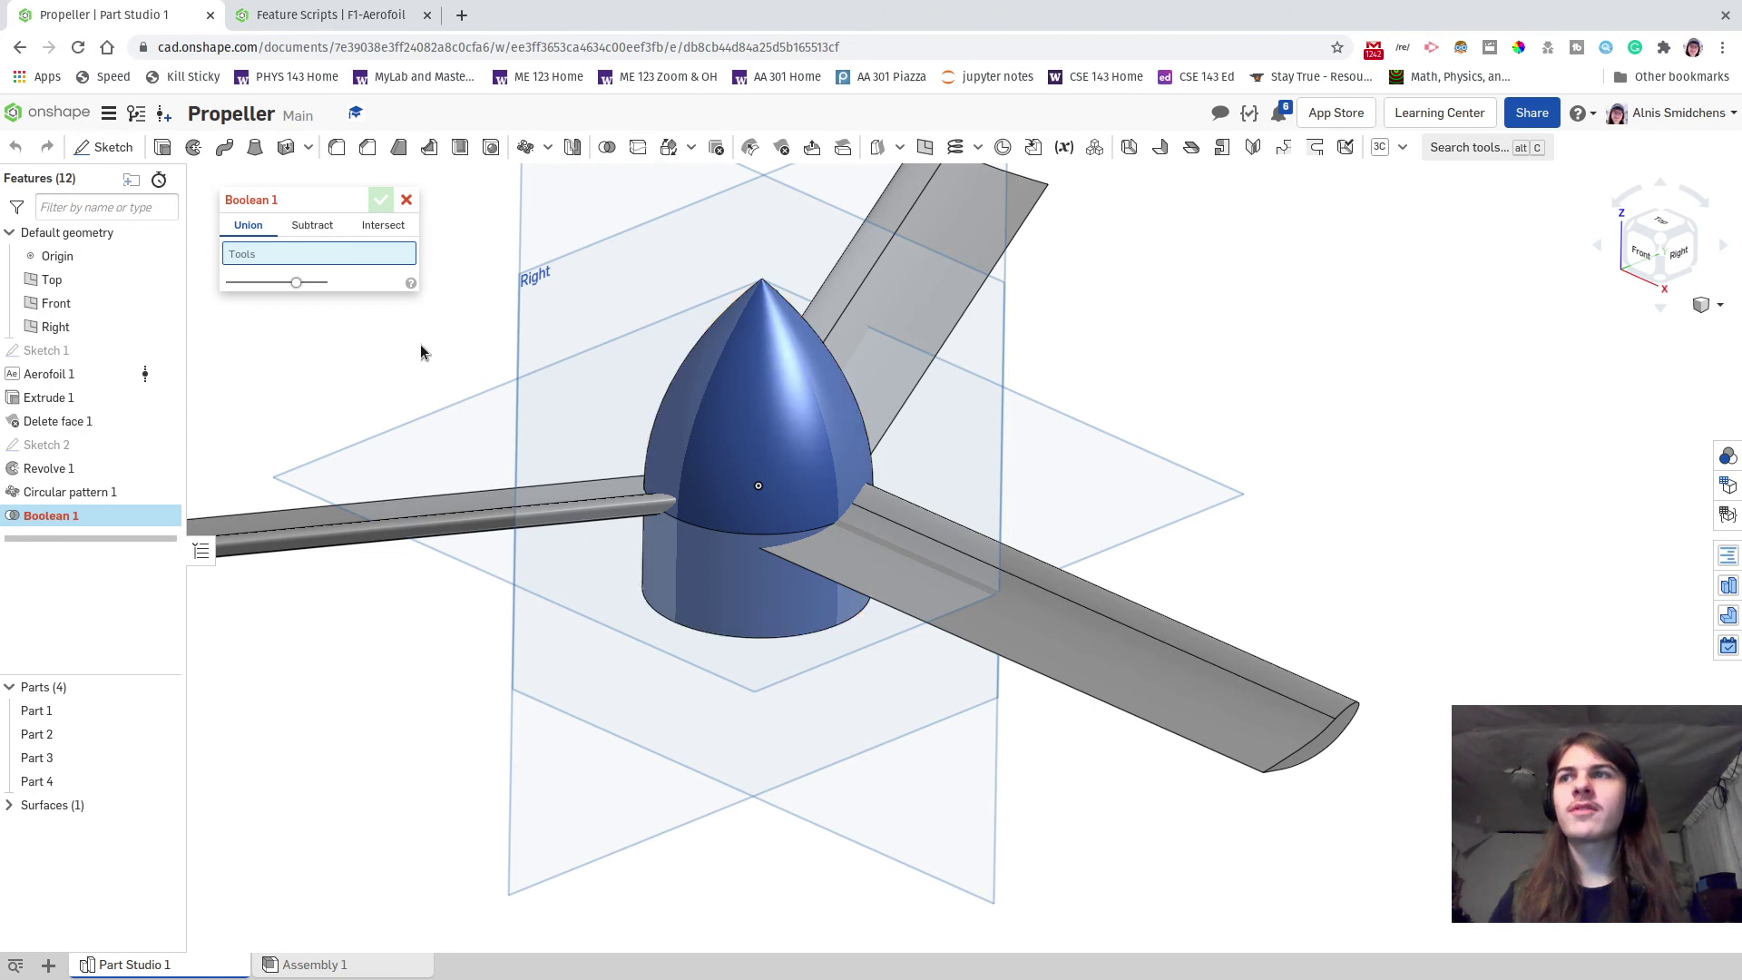
click(284, 227)
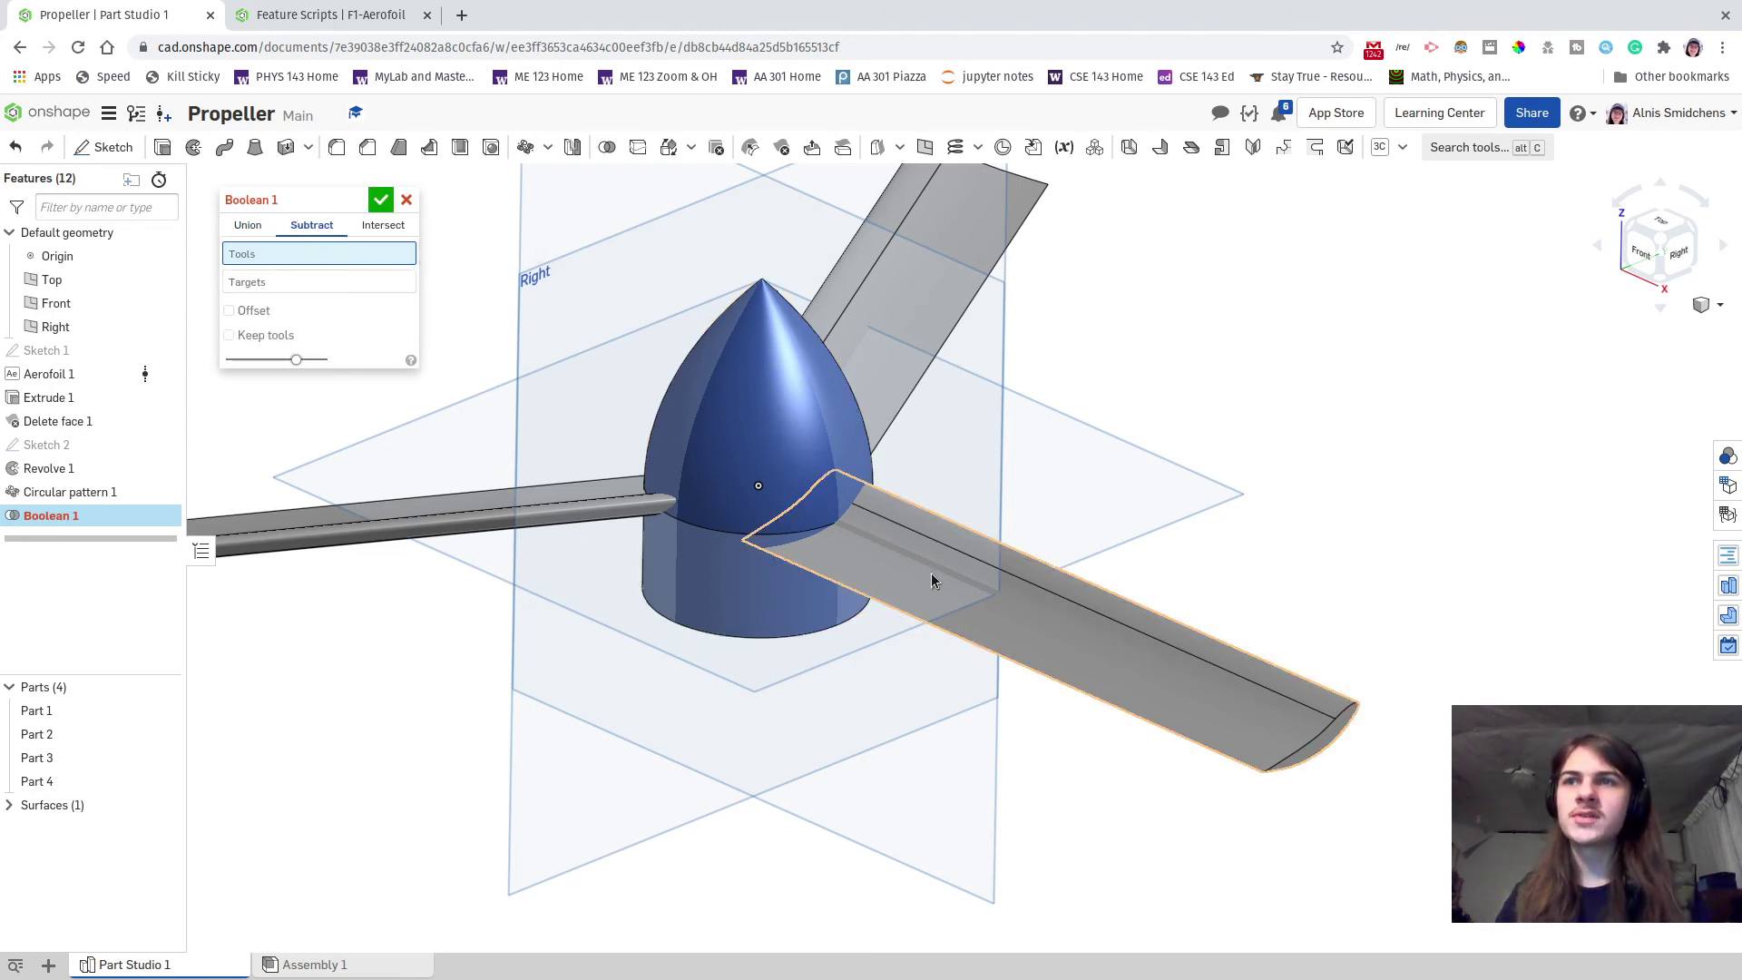
click(848, 338)
click(847, 338)
click(558, 499)
right_drag(549, 503, 762, 583)
click(240, 351)
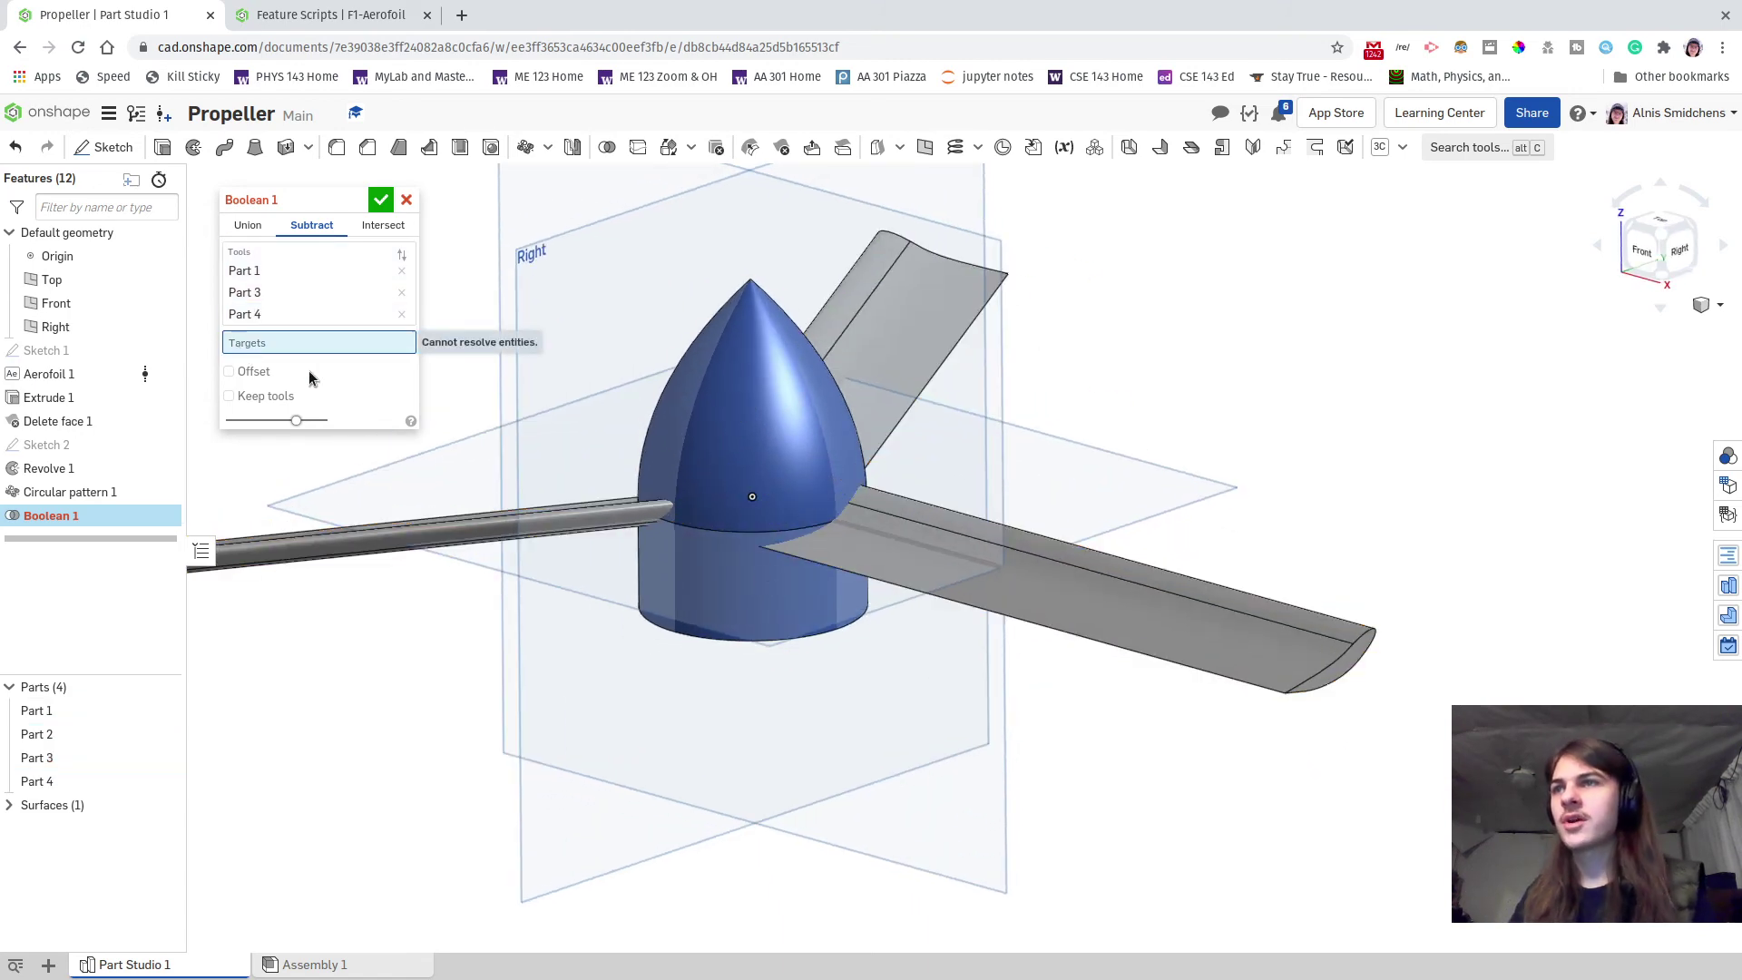
click(705, 455)
scroll(799, 535, up, 3)
right_drag(813, 529, 764, 531)
scroll(757, 522, up, 3)
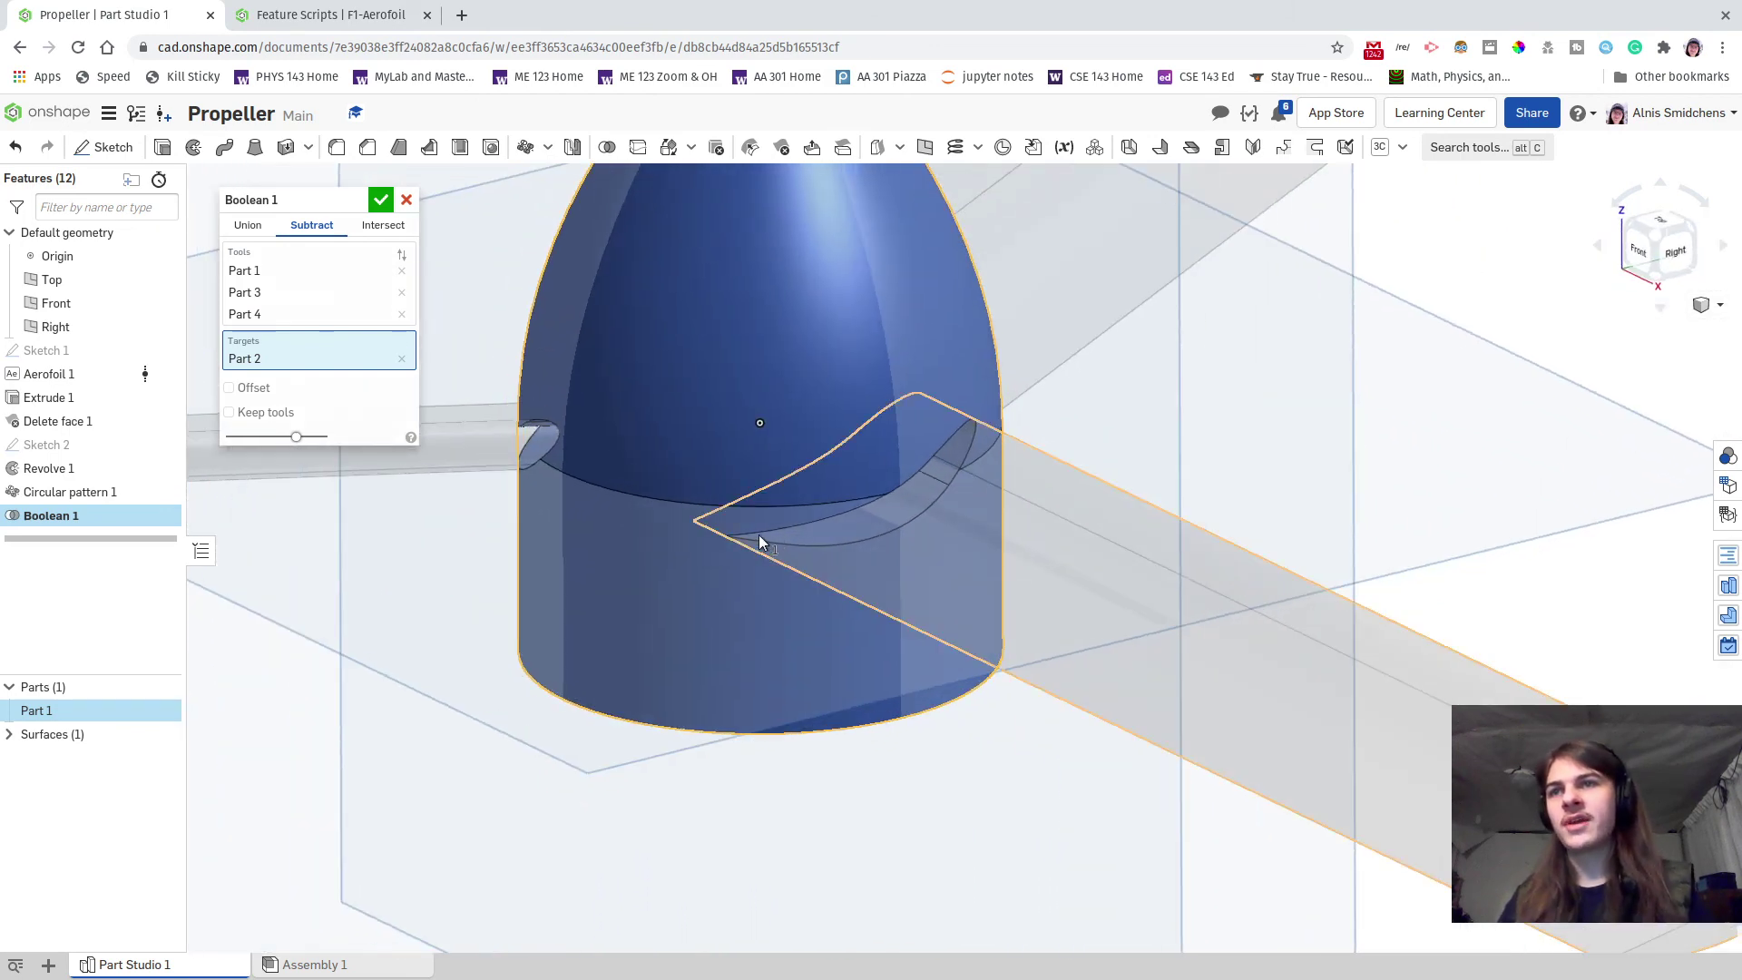
scroll(758, 543, up, 3)
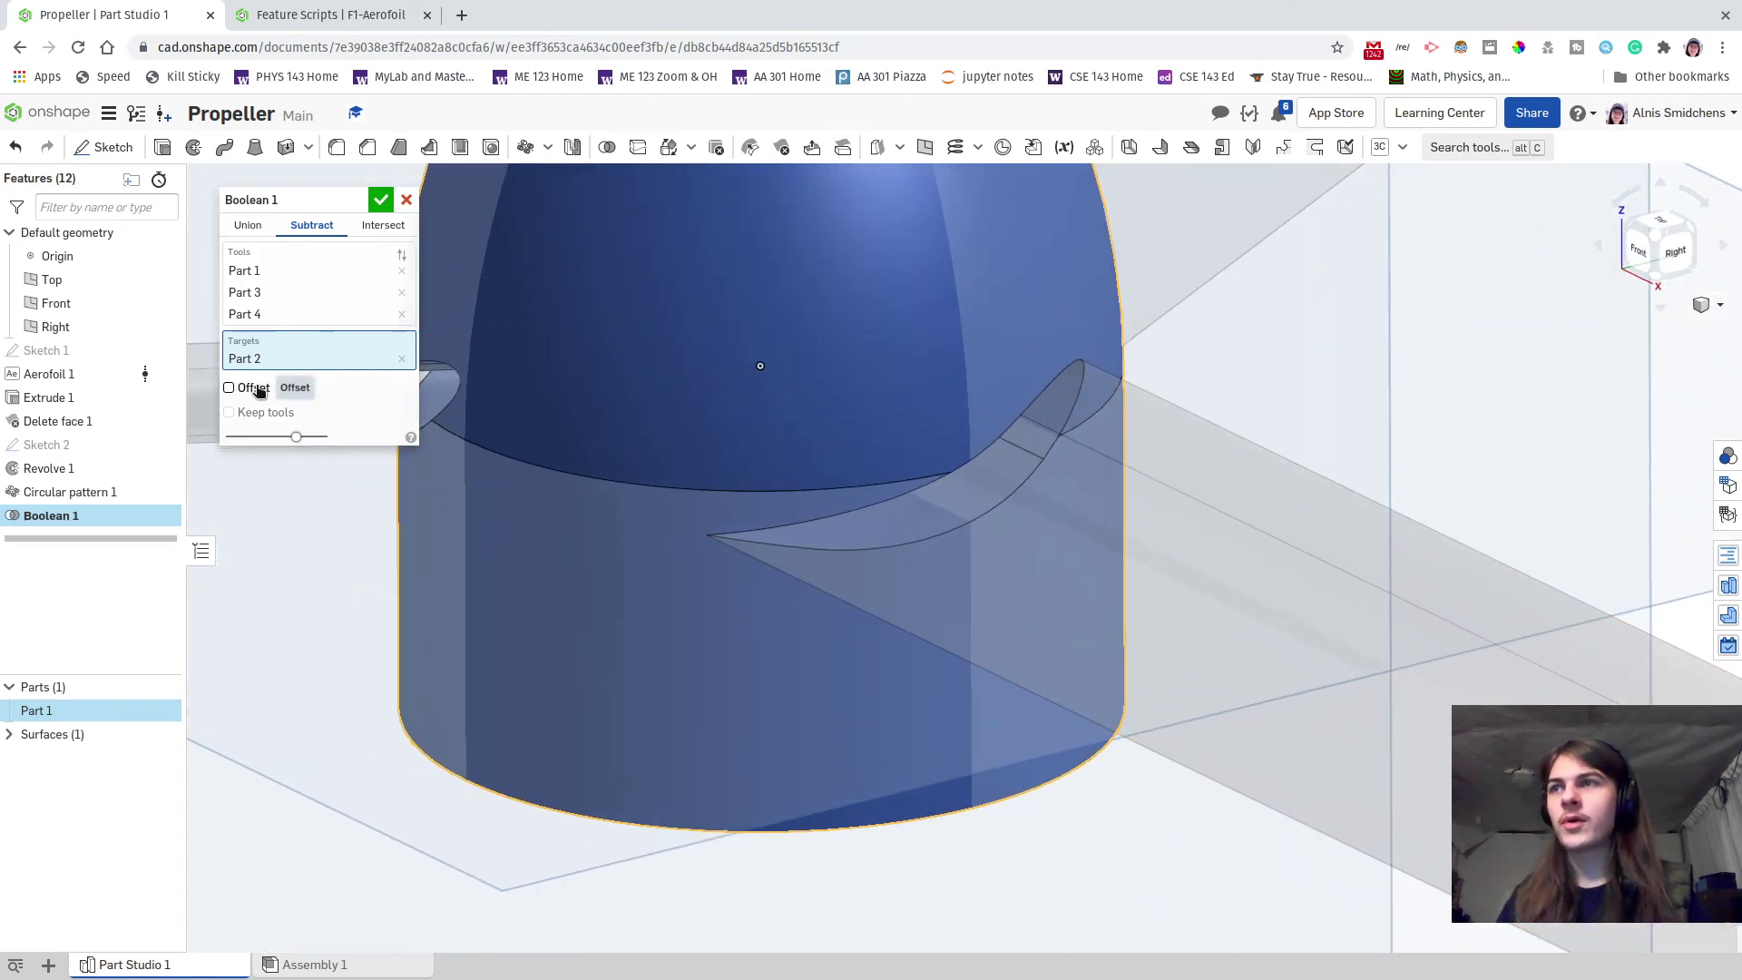
- Turn on offsetting of all faces in the blade subtraction and set the offset distance to 0.8 mm
click(259, 388)
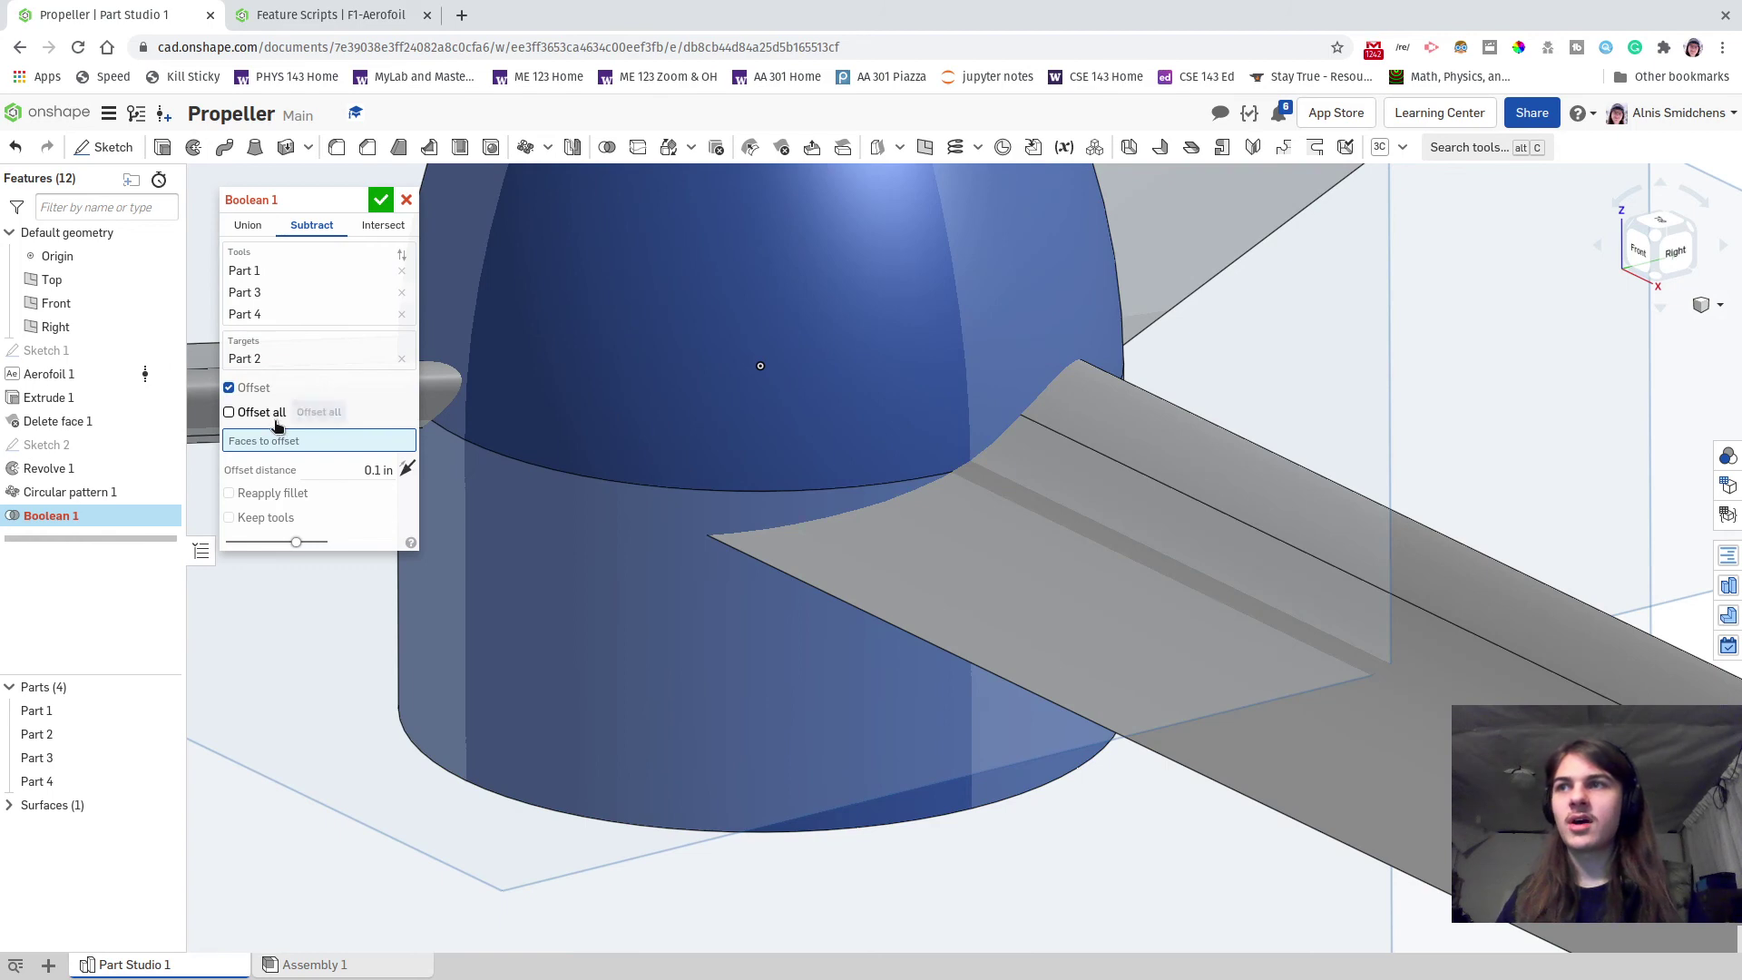
click(261, 412)
right_drag(508, 481, 732, 543)
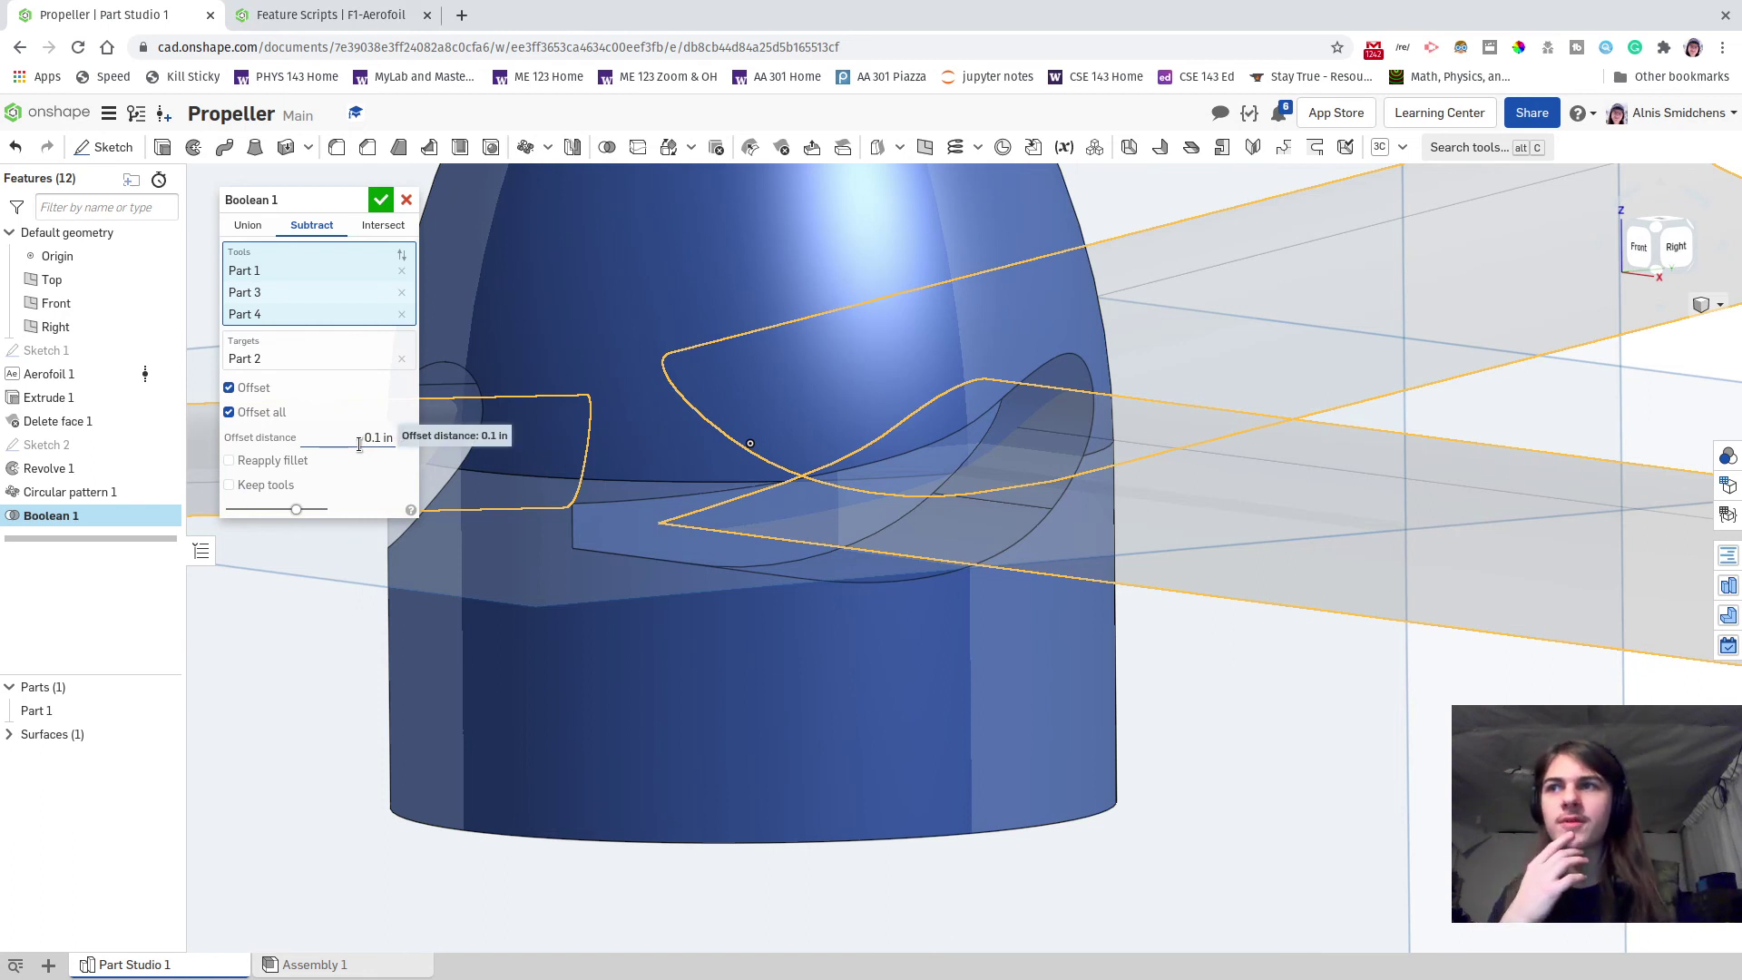
click(360, 443)
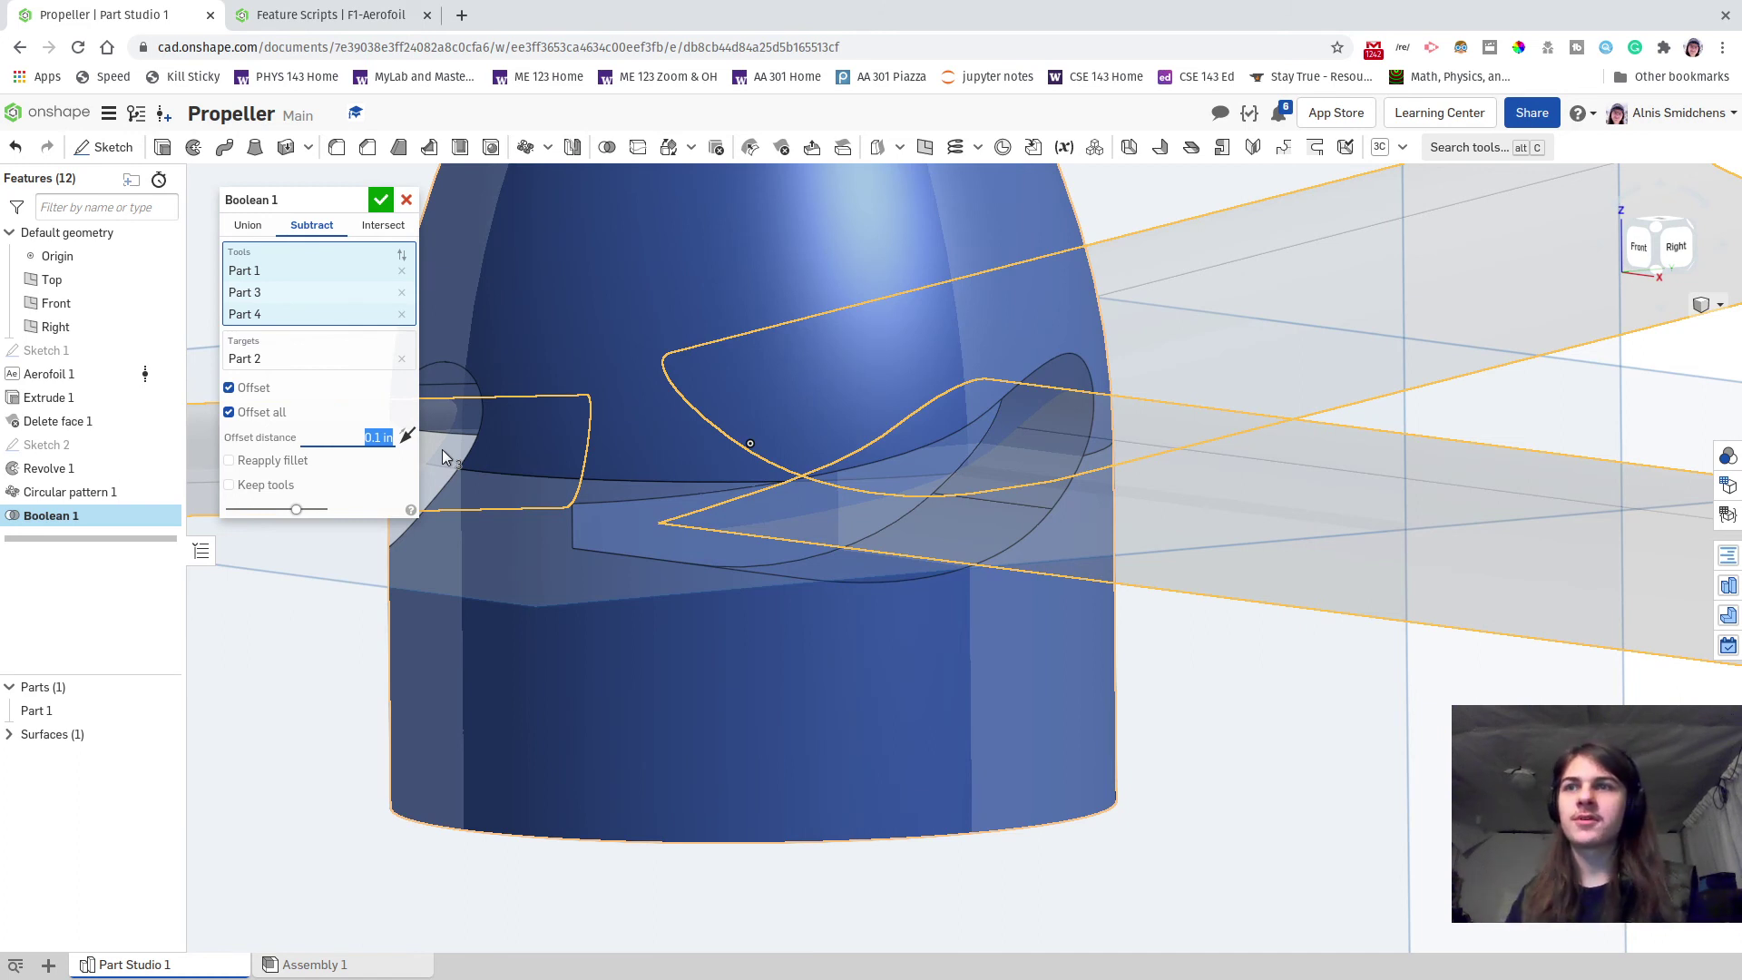
text(0)
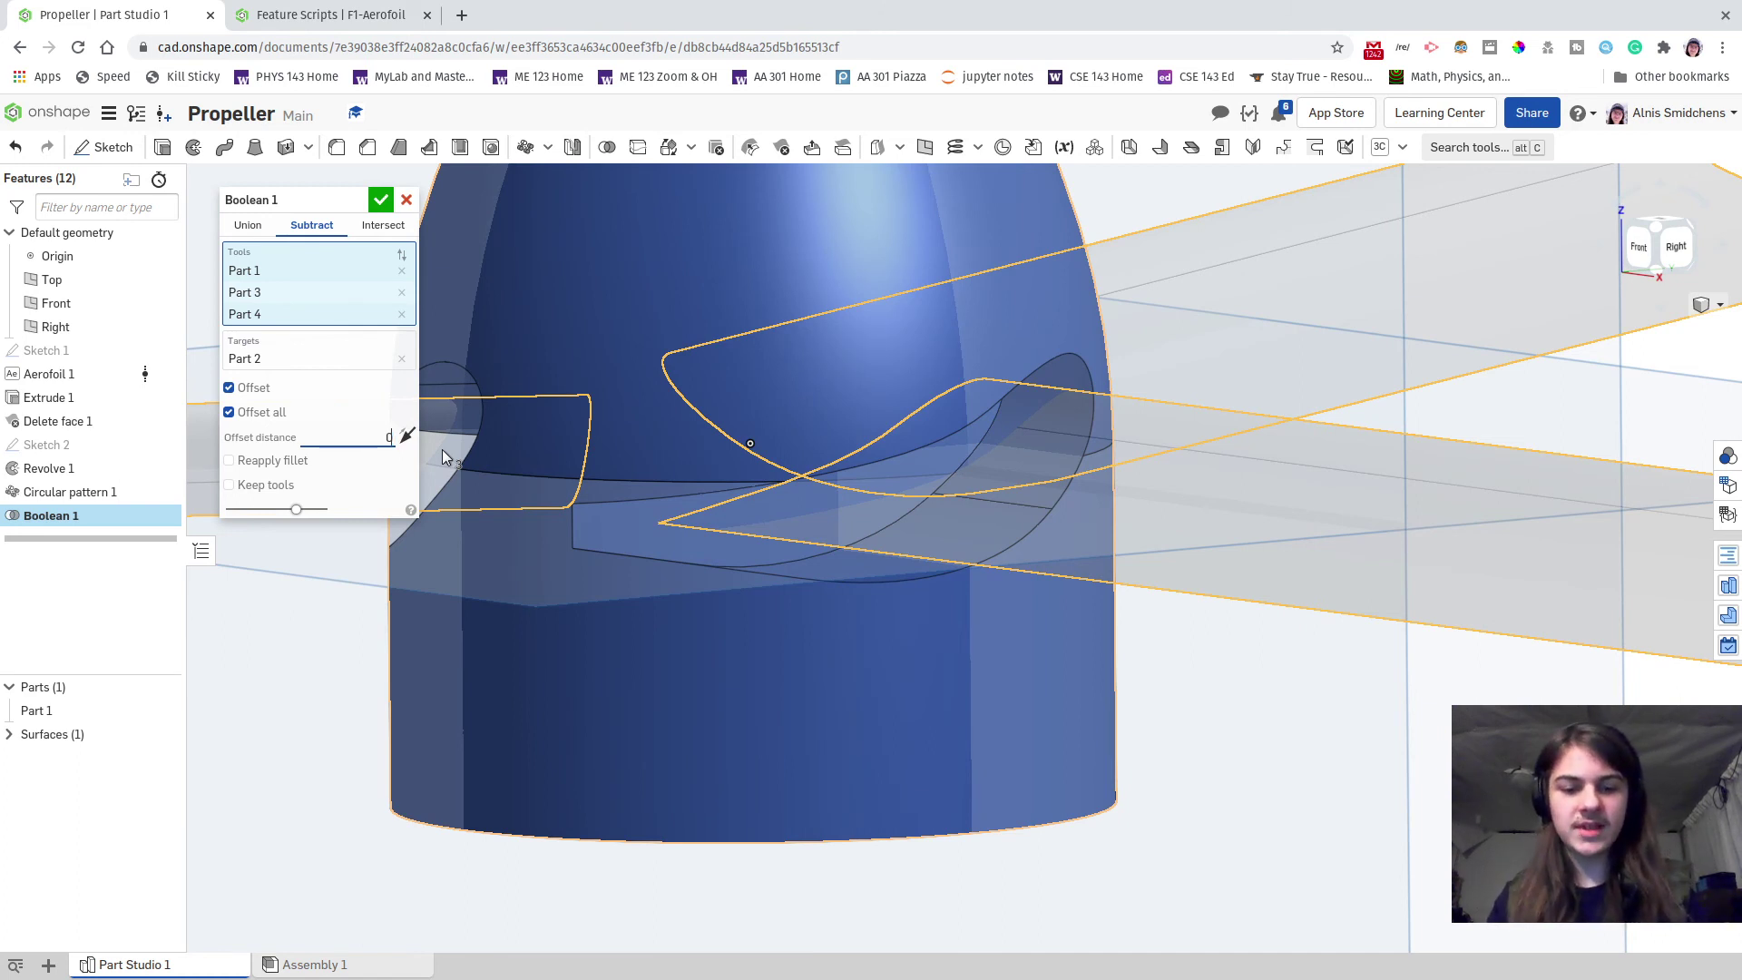
text(.8)
key(Return)
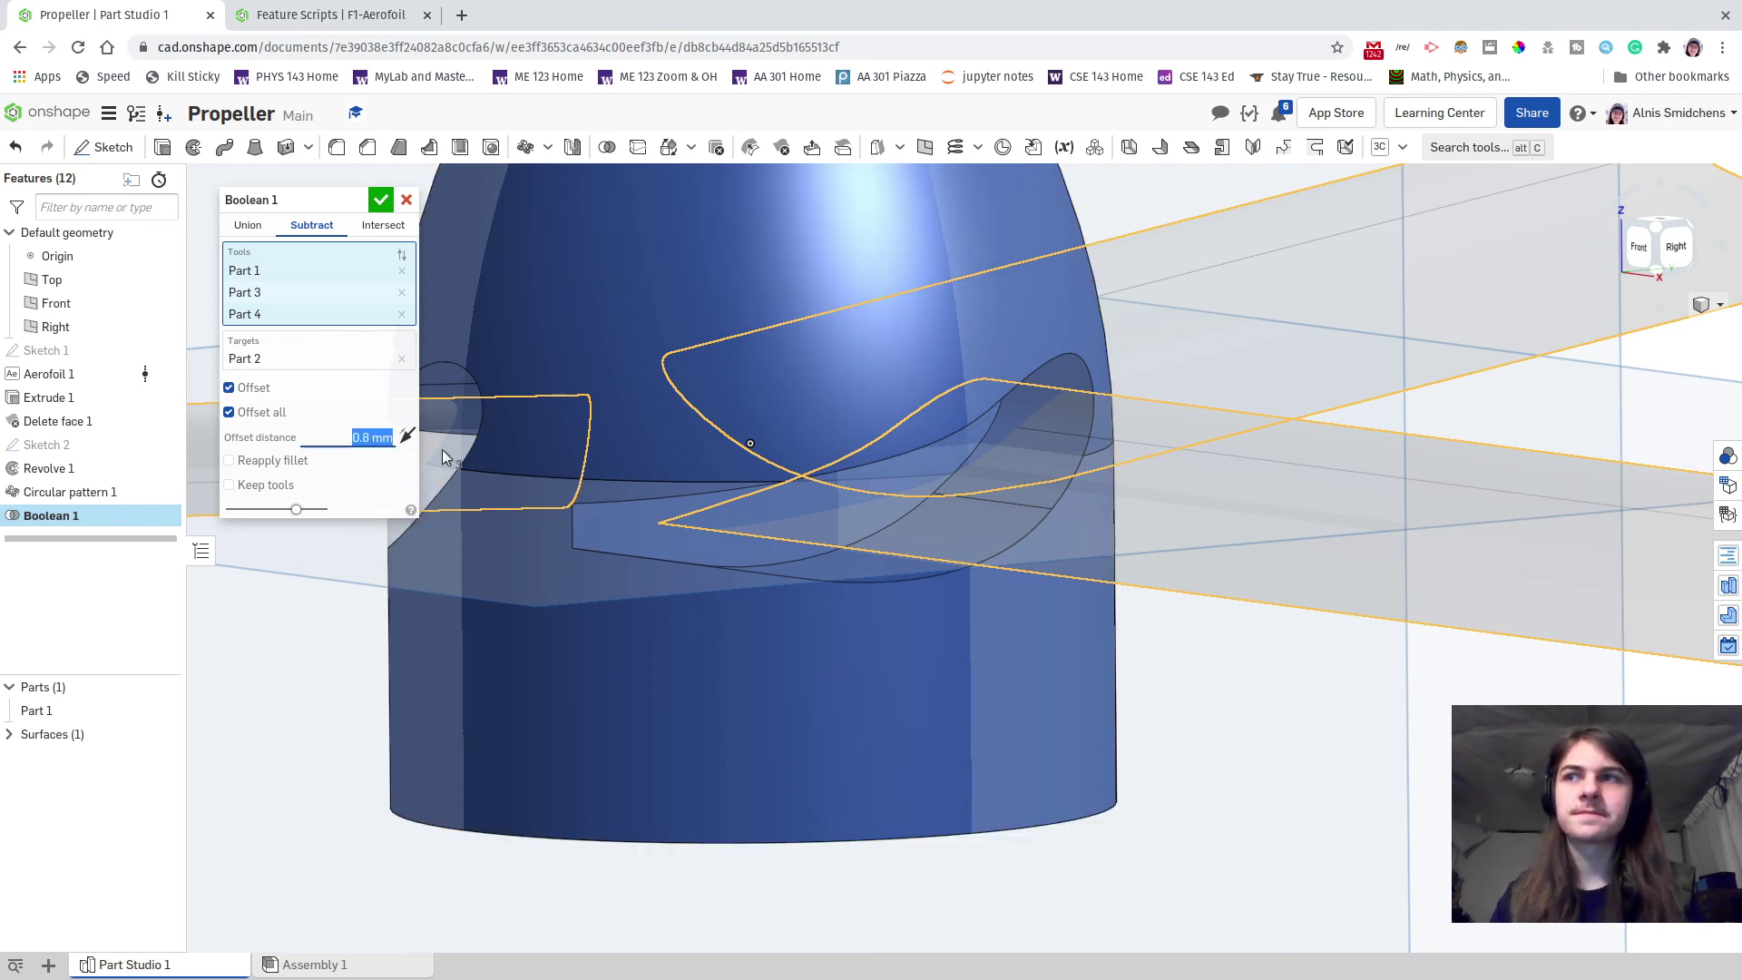
- Try an offset distance of 0.4 in for the blade cutouts and correct it to 0.4 mm
scroll(776, 467, up, 4)
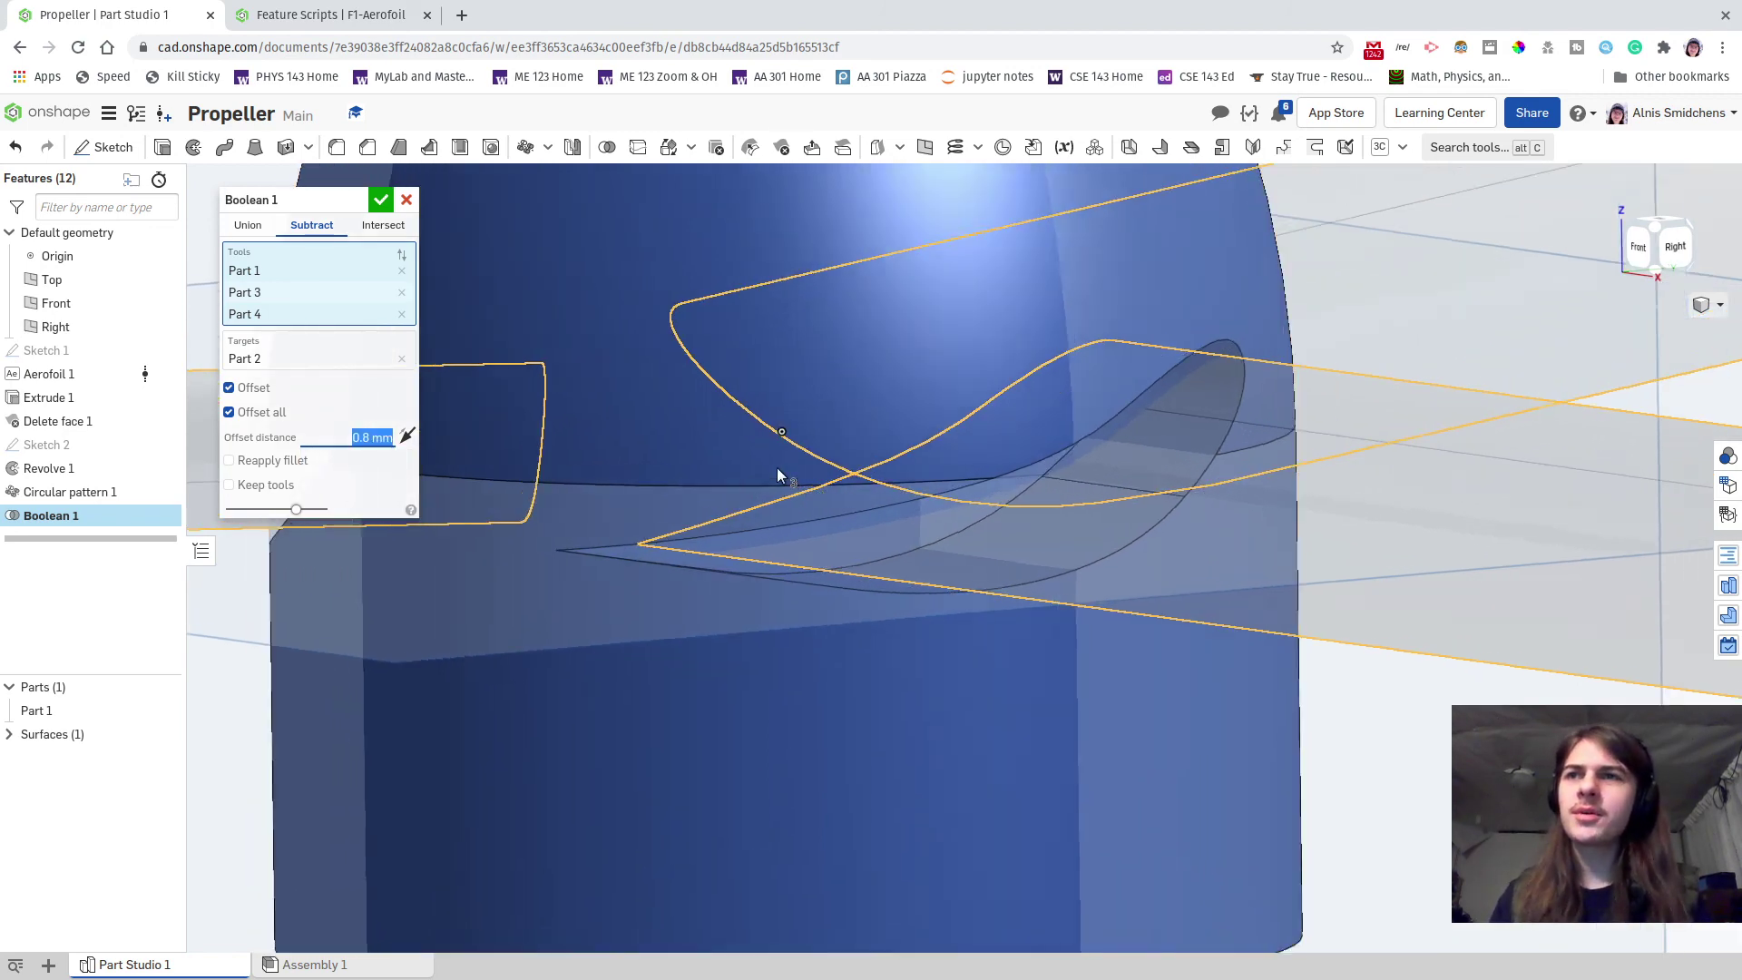
text(0.4 in)
key(Return)
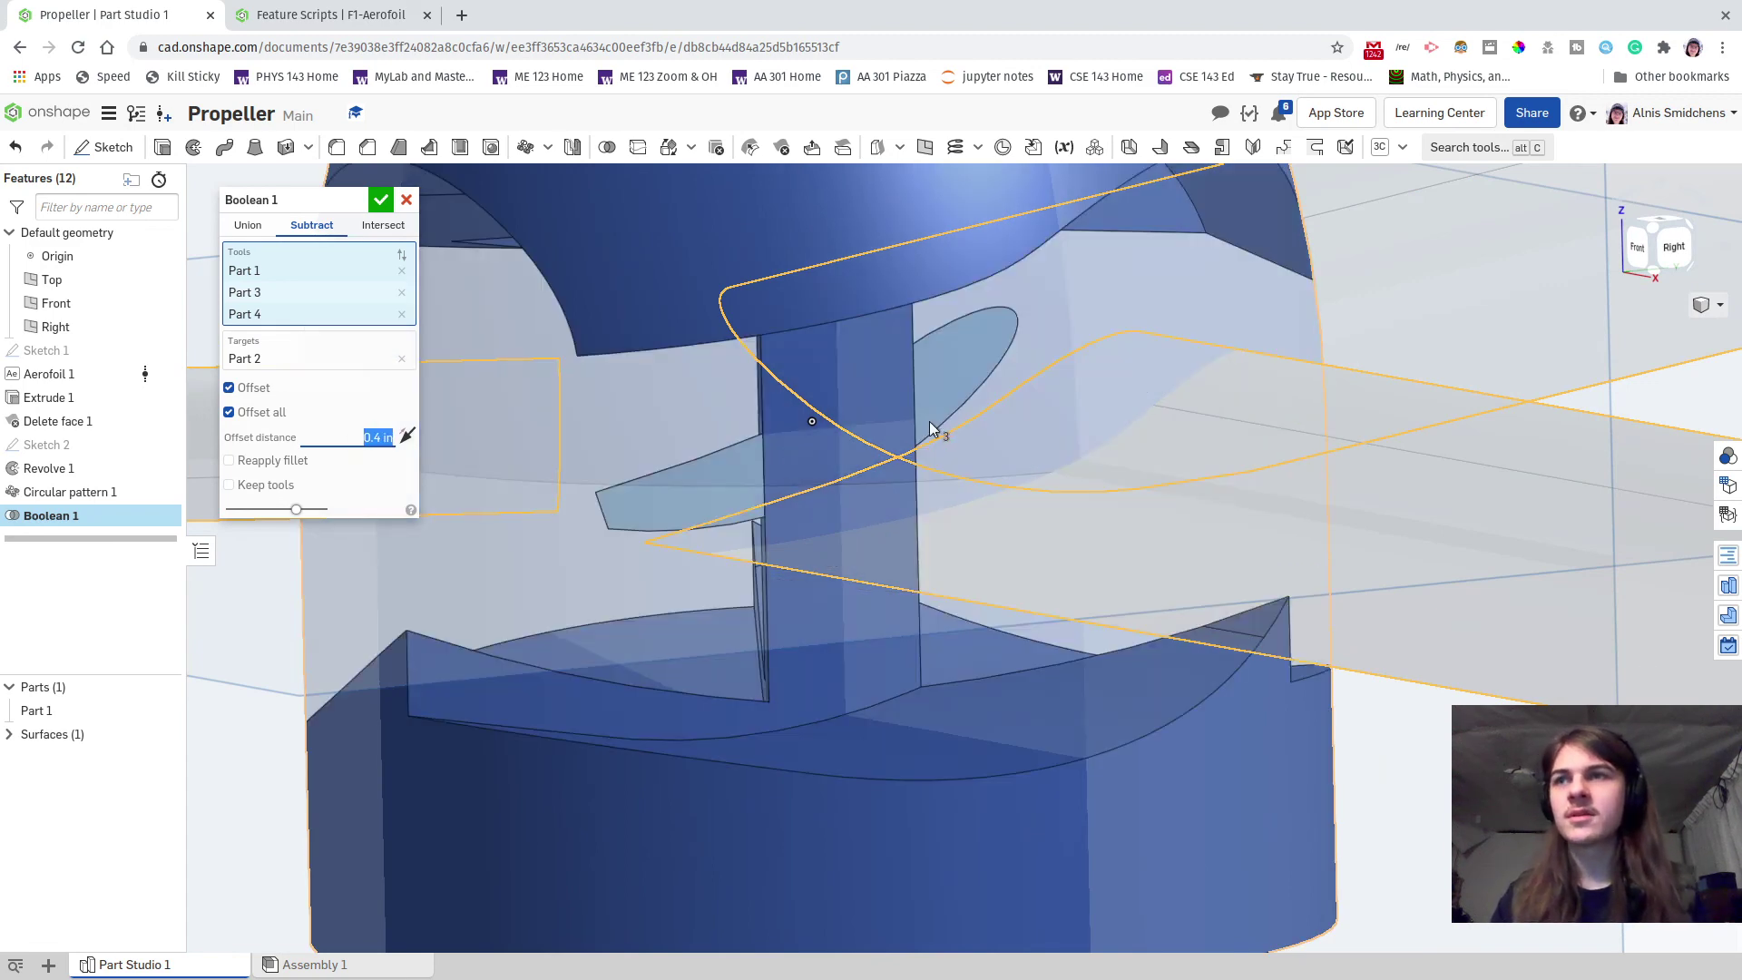
text(0.4 mm)
key(Return)
scroll(978, 428, down, 1)
mouse_move(979, 431)
right_down()
mouse_move(940, 404)
mouse_move(922, 435)
mouse_move(767, 475)
right_up()
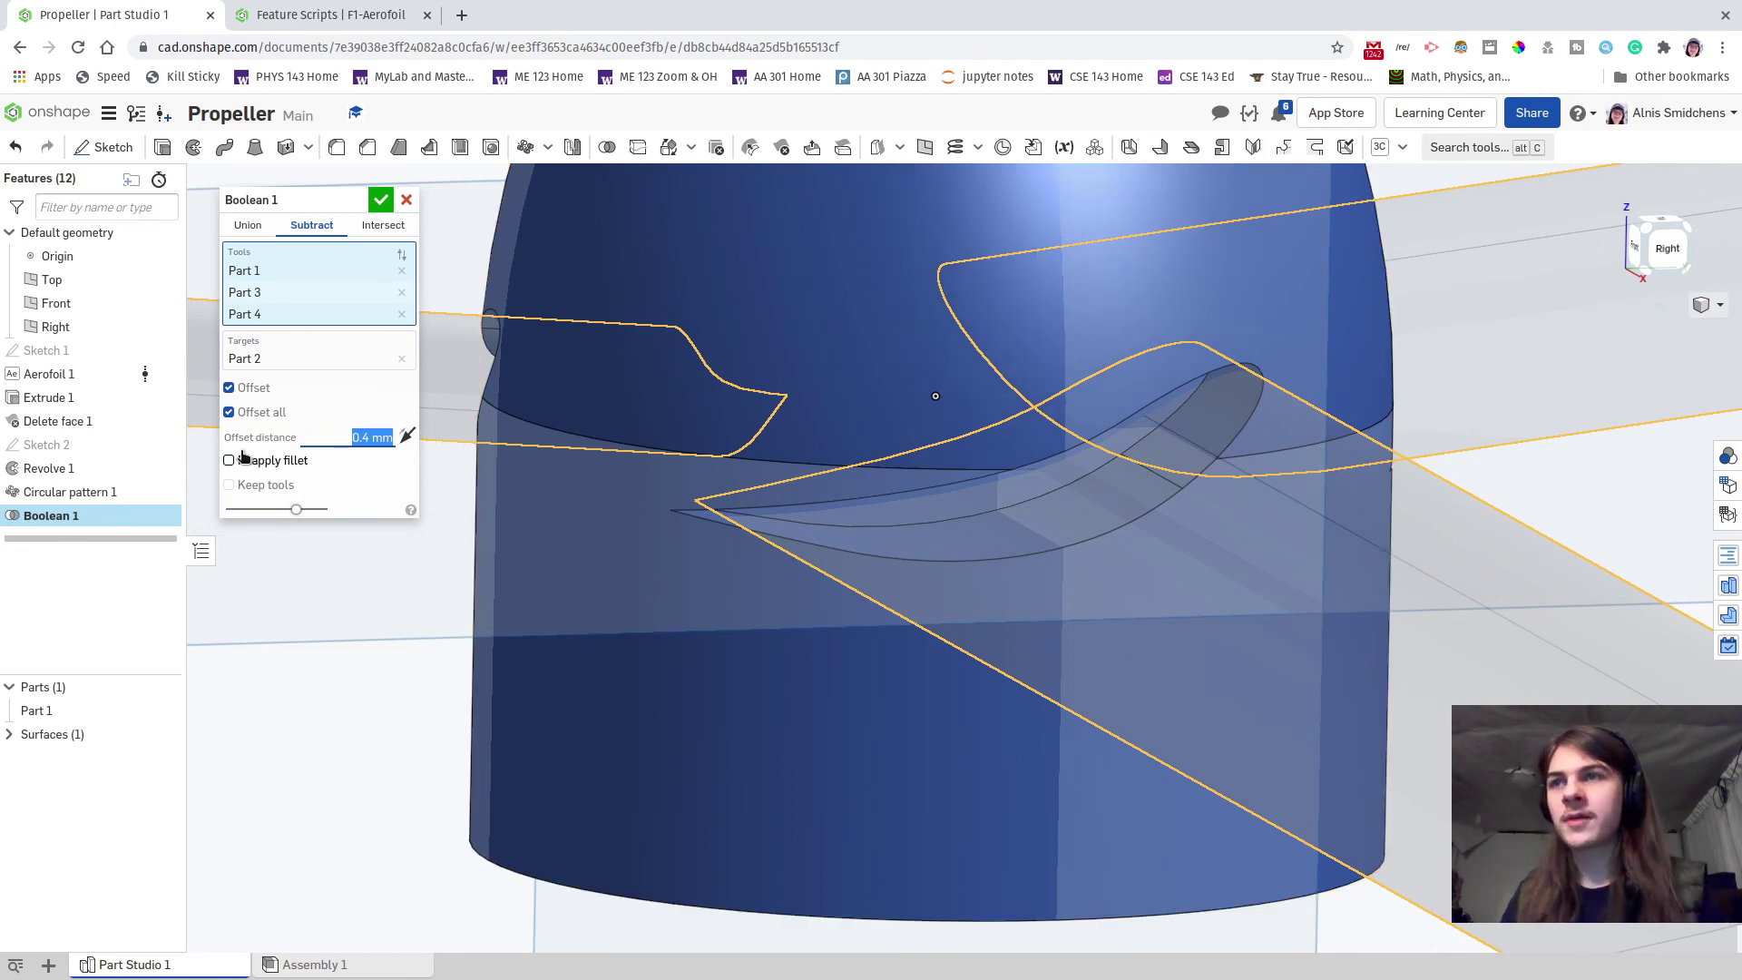
- Keep the blade tool parts in the Boolean subtraction and finish the feature
click(249, 484)
scroll(820, 592, down, 3)
right_drag(885, 603, 913, 530)
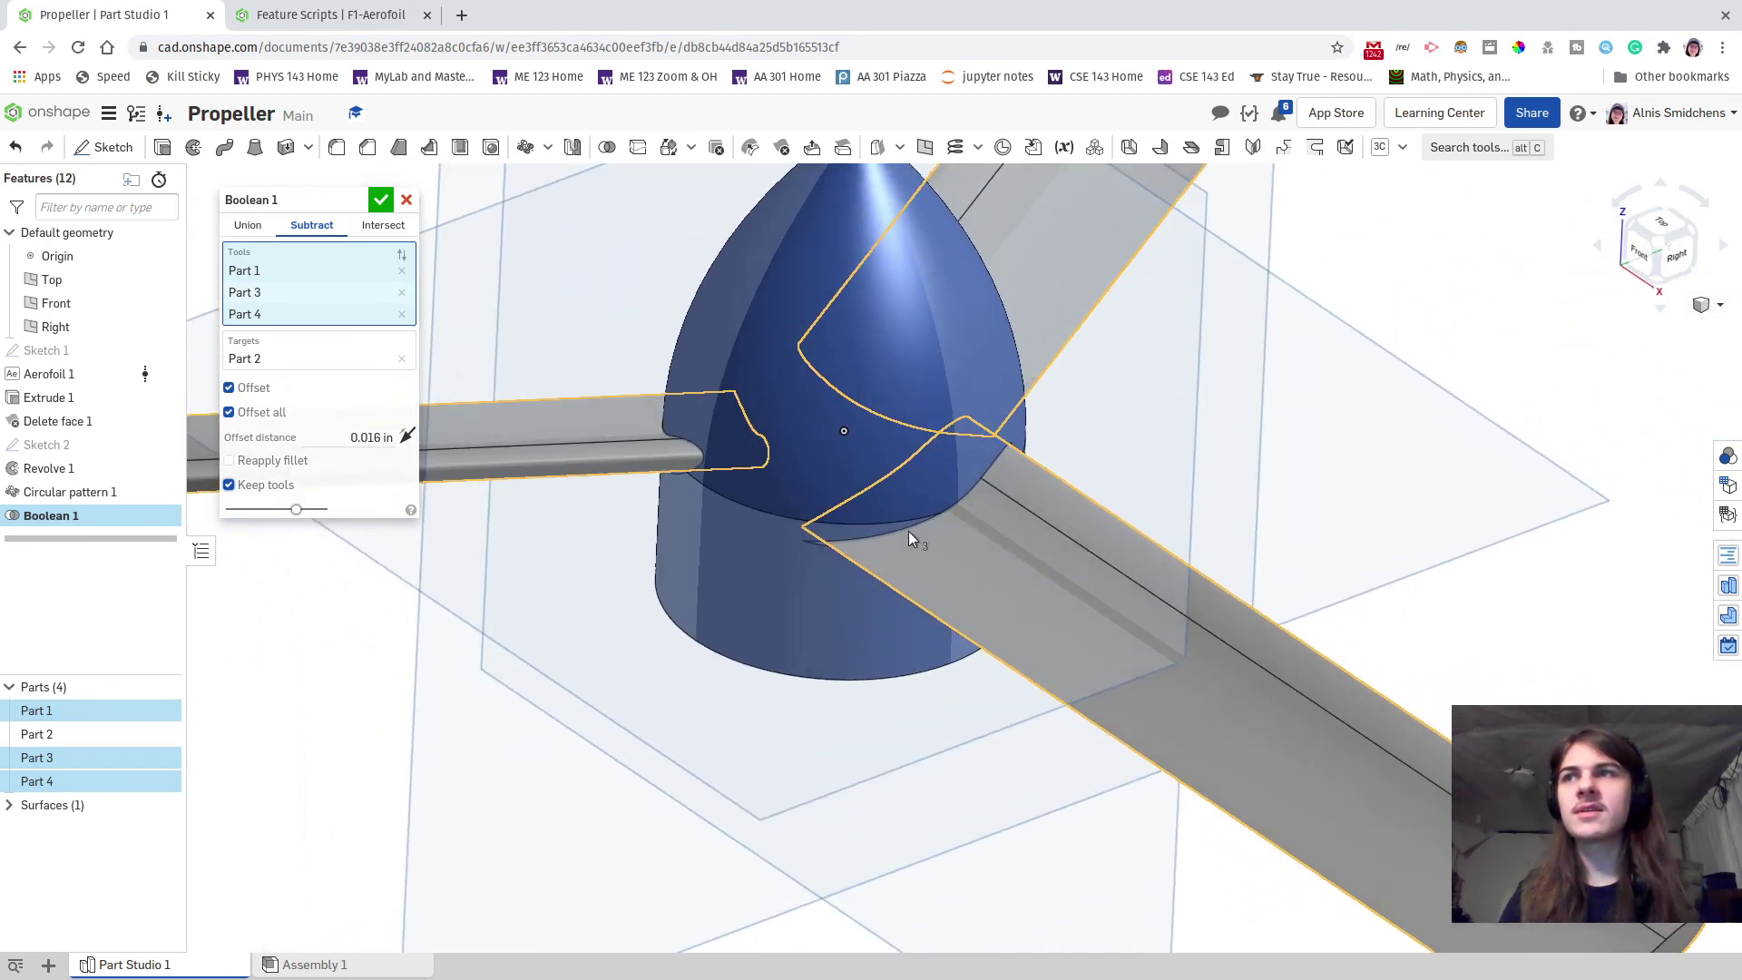
click(381, 199)
- Examine the clearance cutouts where the blade roots enter the hub and the blades' fit around it
right_drag(635, 472, 798, 629)
scroll(785, 584, up, 6)
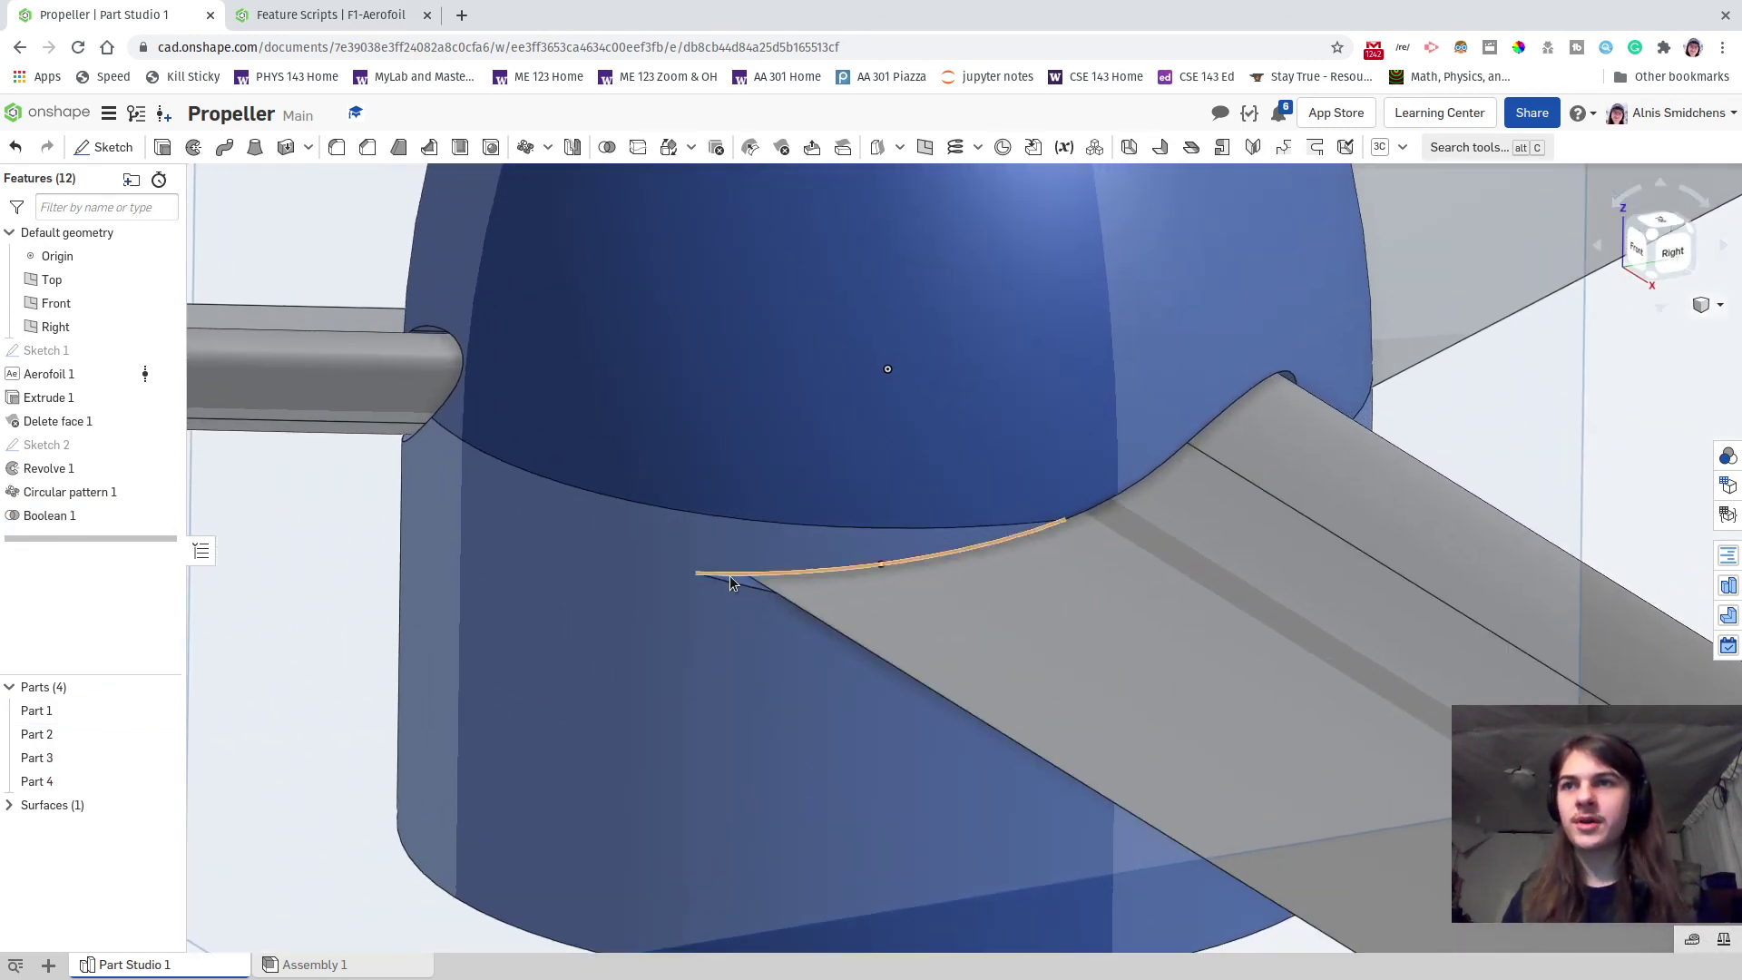
scroll(763, 589, down, 2)
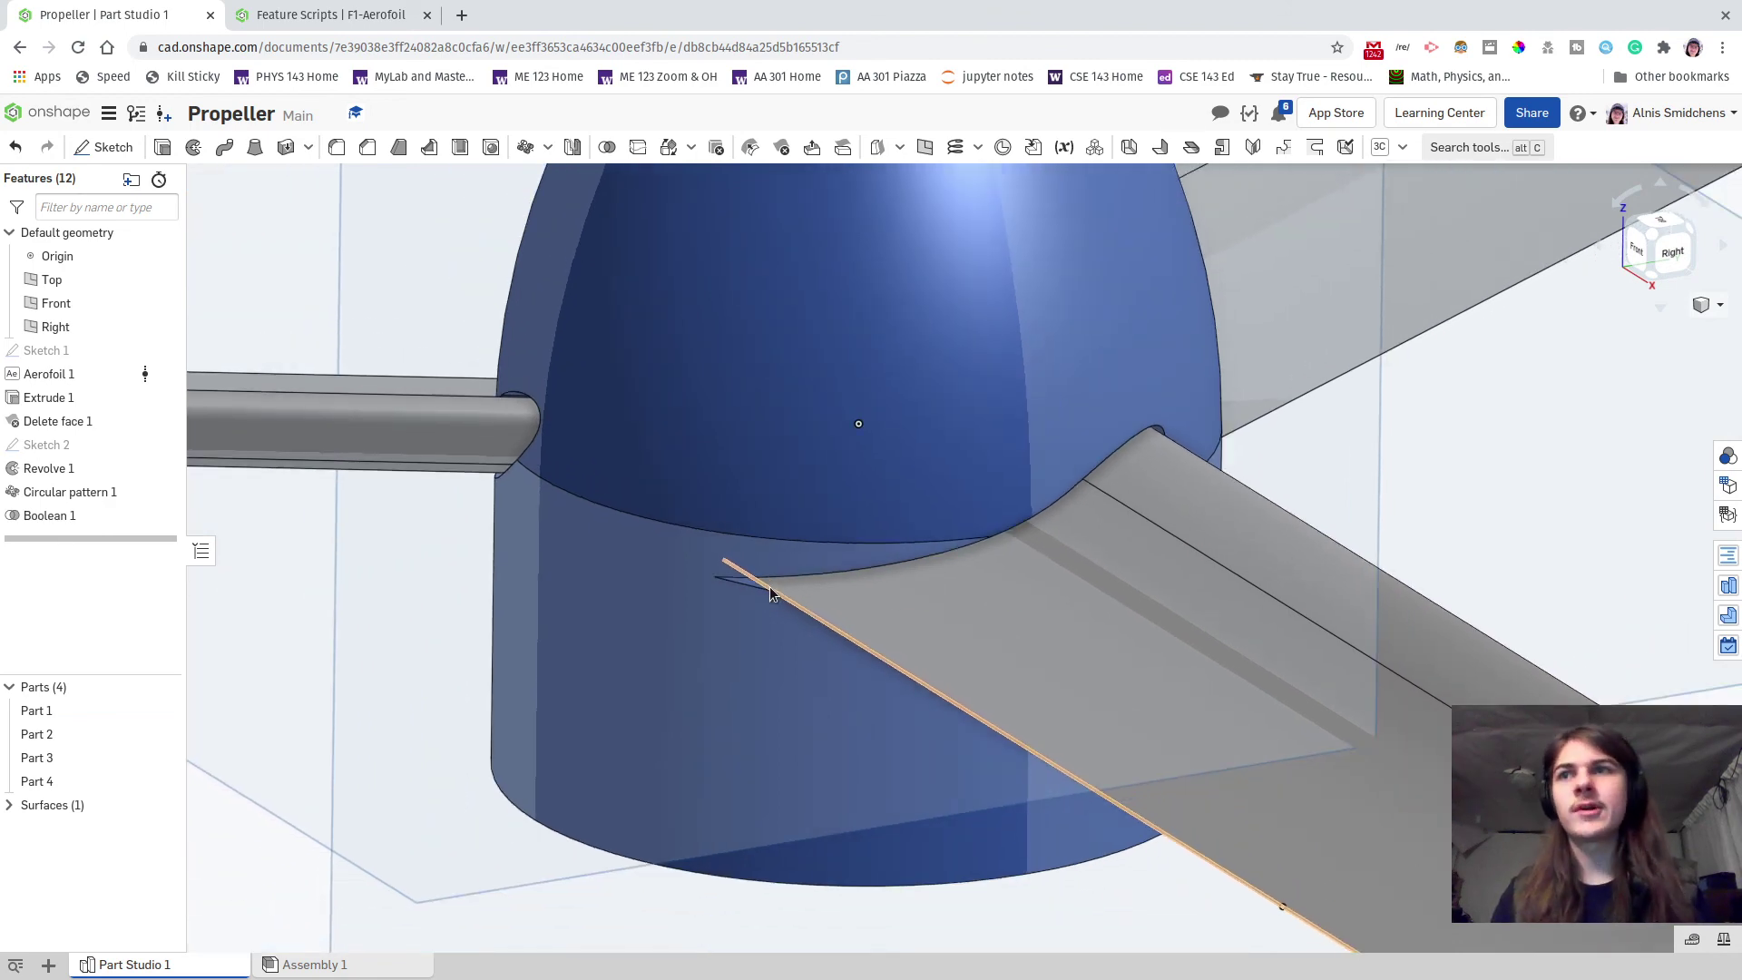
scroll(770, 594, down, 6)
right_drag(746, 573, 787, 701)
mouse_move(760, 638)
right_down()
mouse_move(786, 754)
mouse_move(791, 647)
mouse_move(779, 656)
right_up()
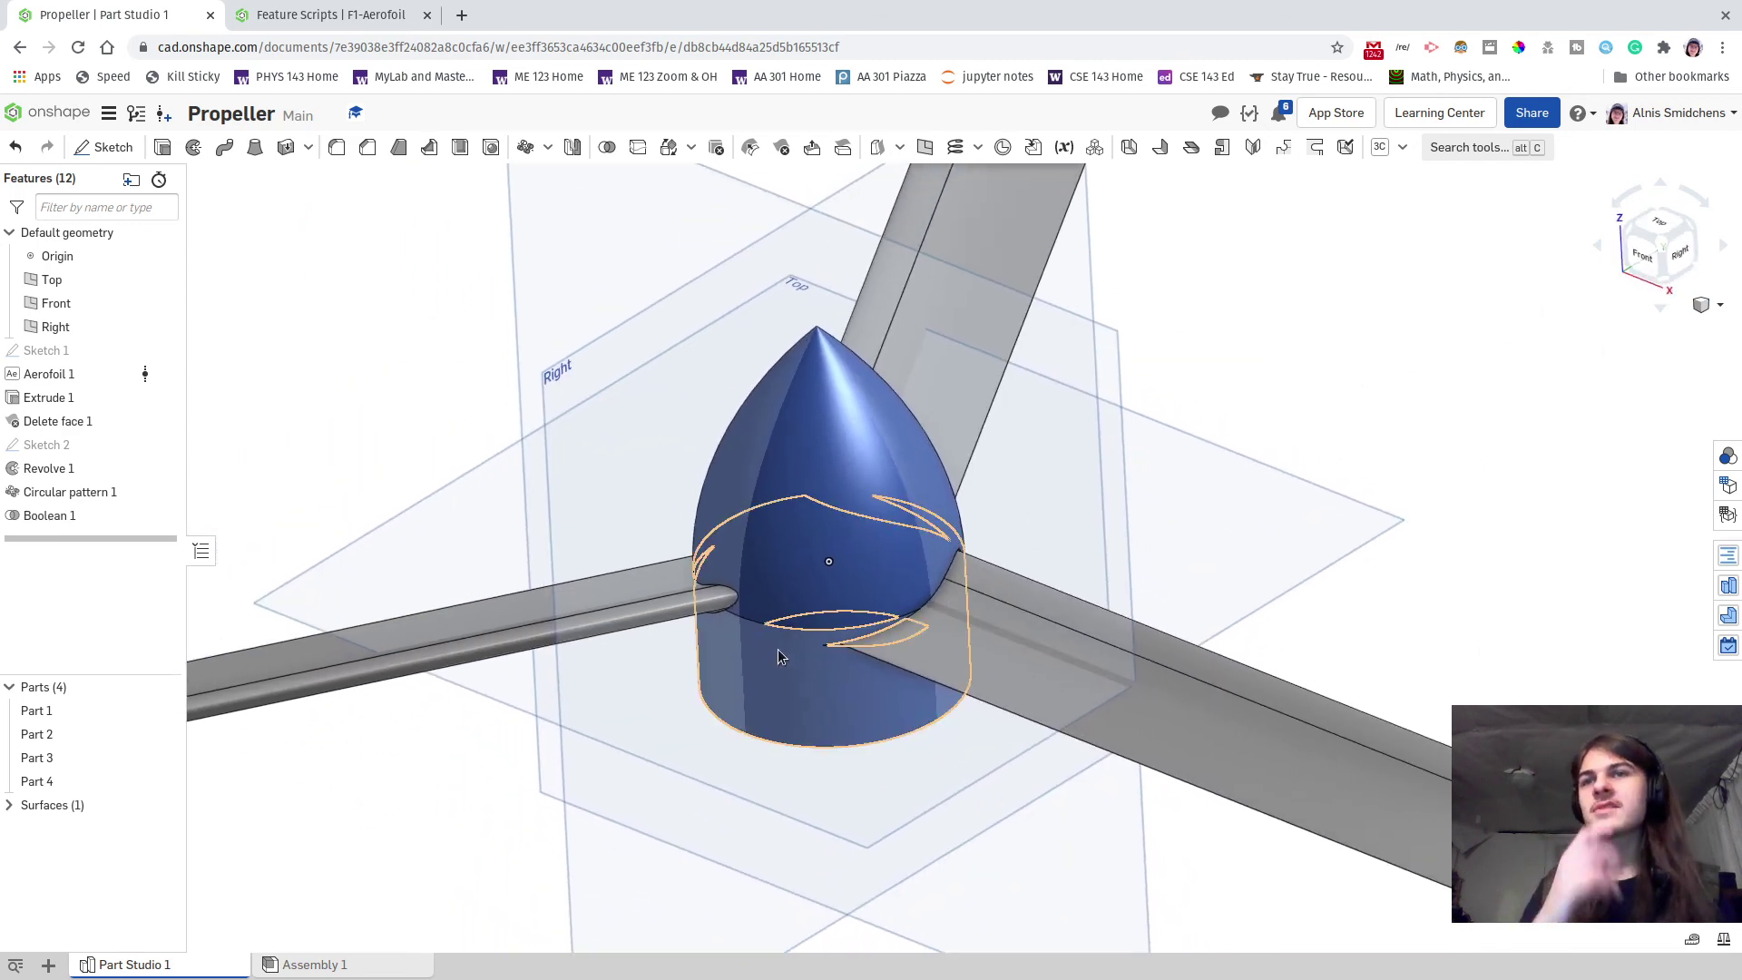
middle_drag(776, 639, 848, 650)
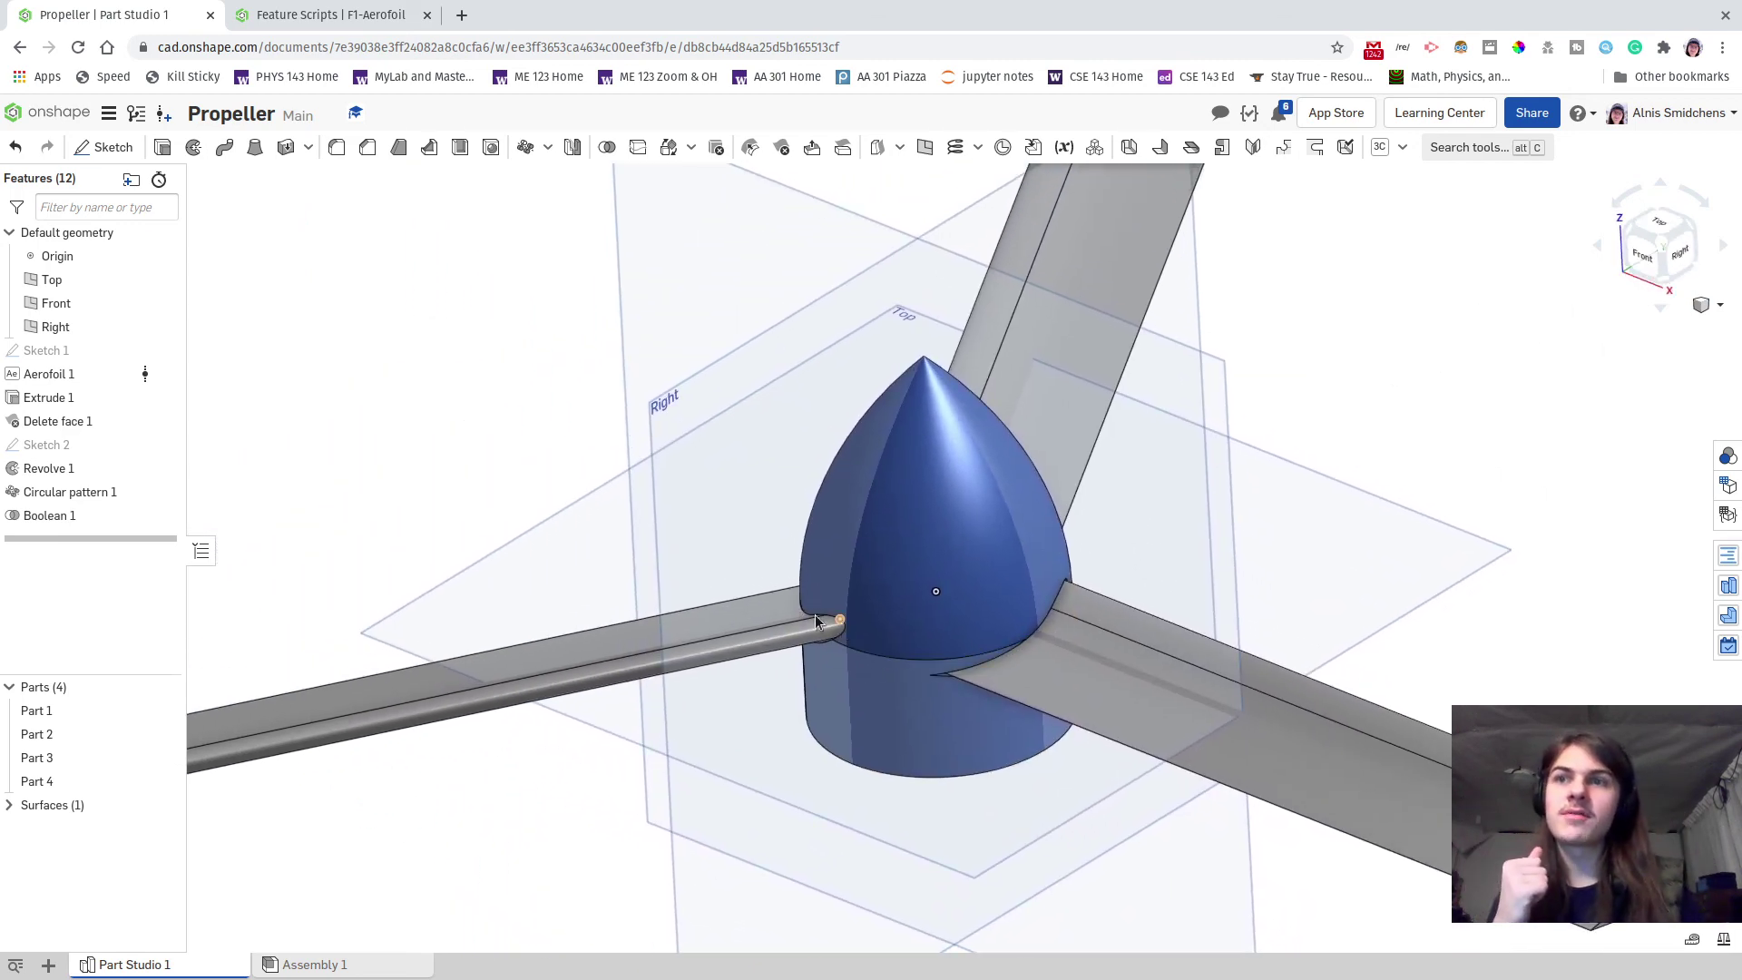
middle_drag(1179, 753, 857, 623)
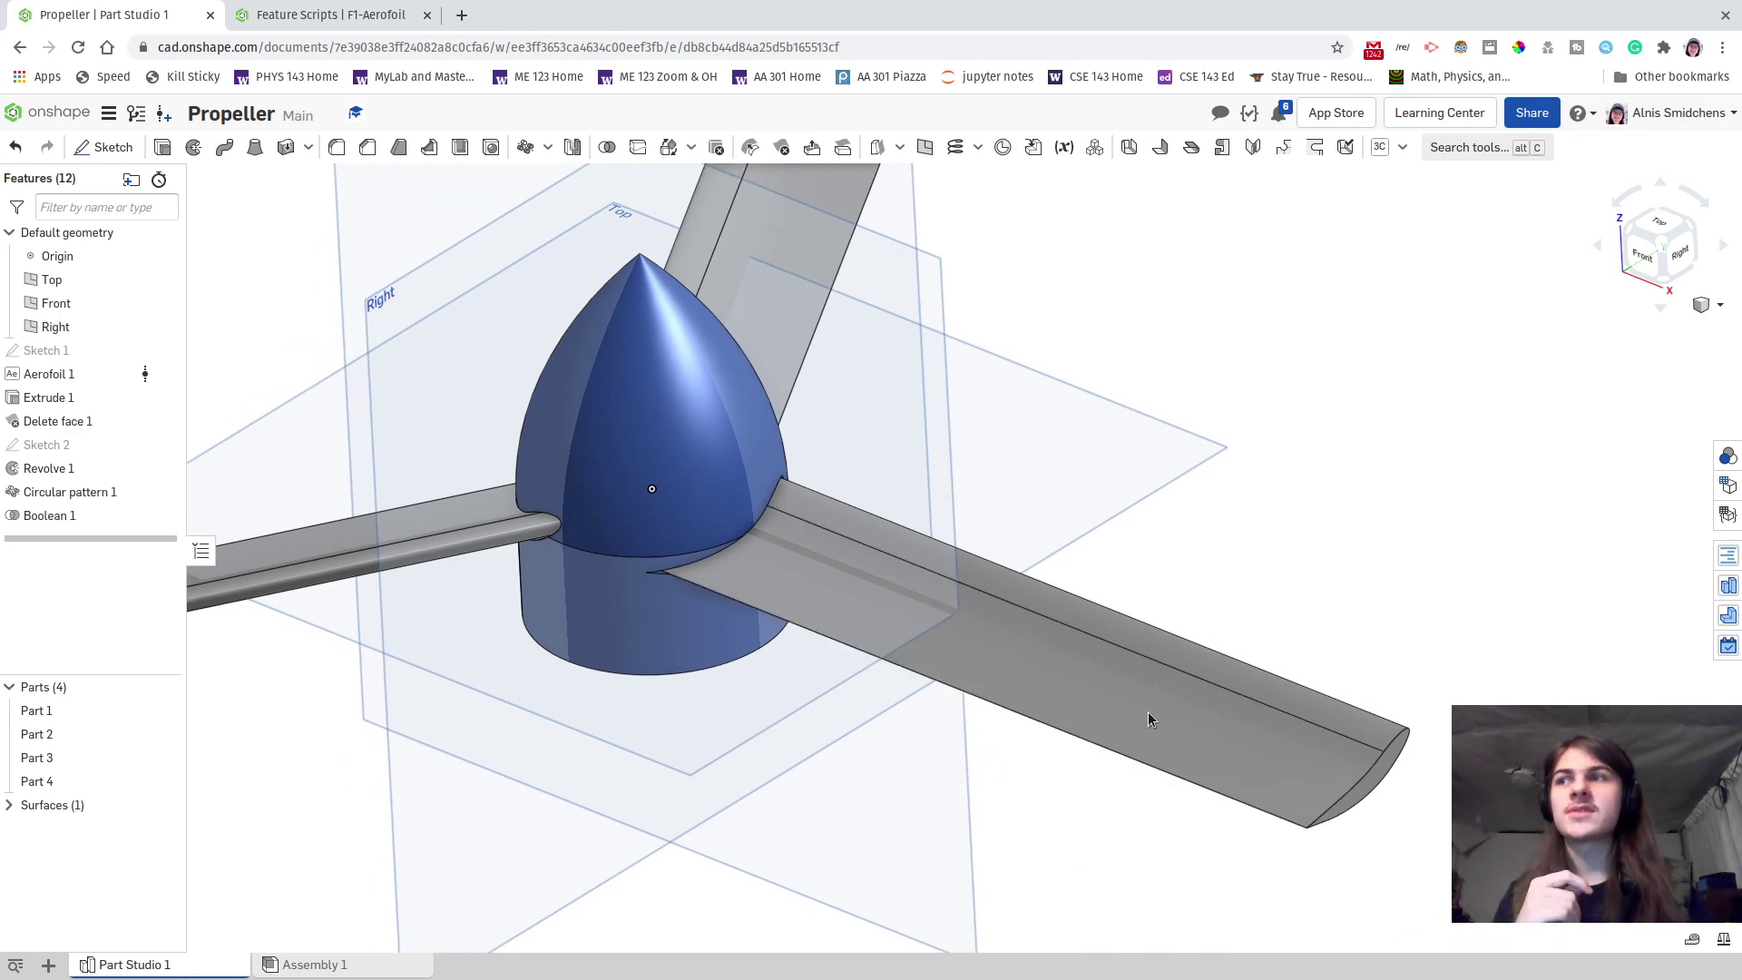
middle_drag(1142, 672, 1274, 690)
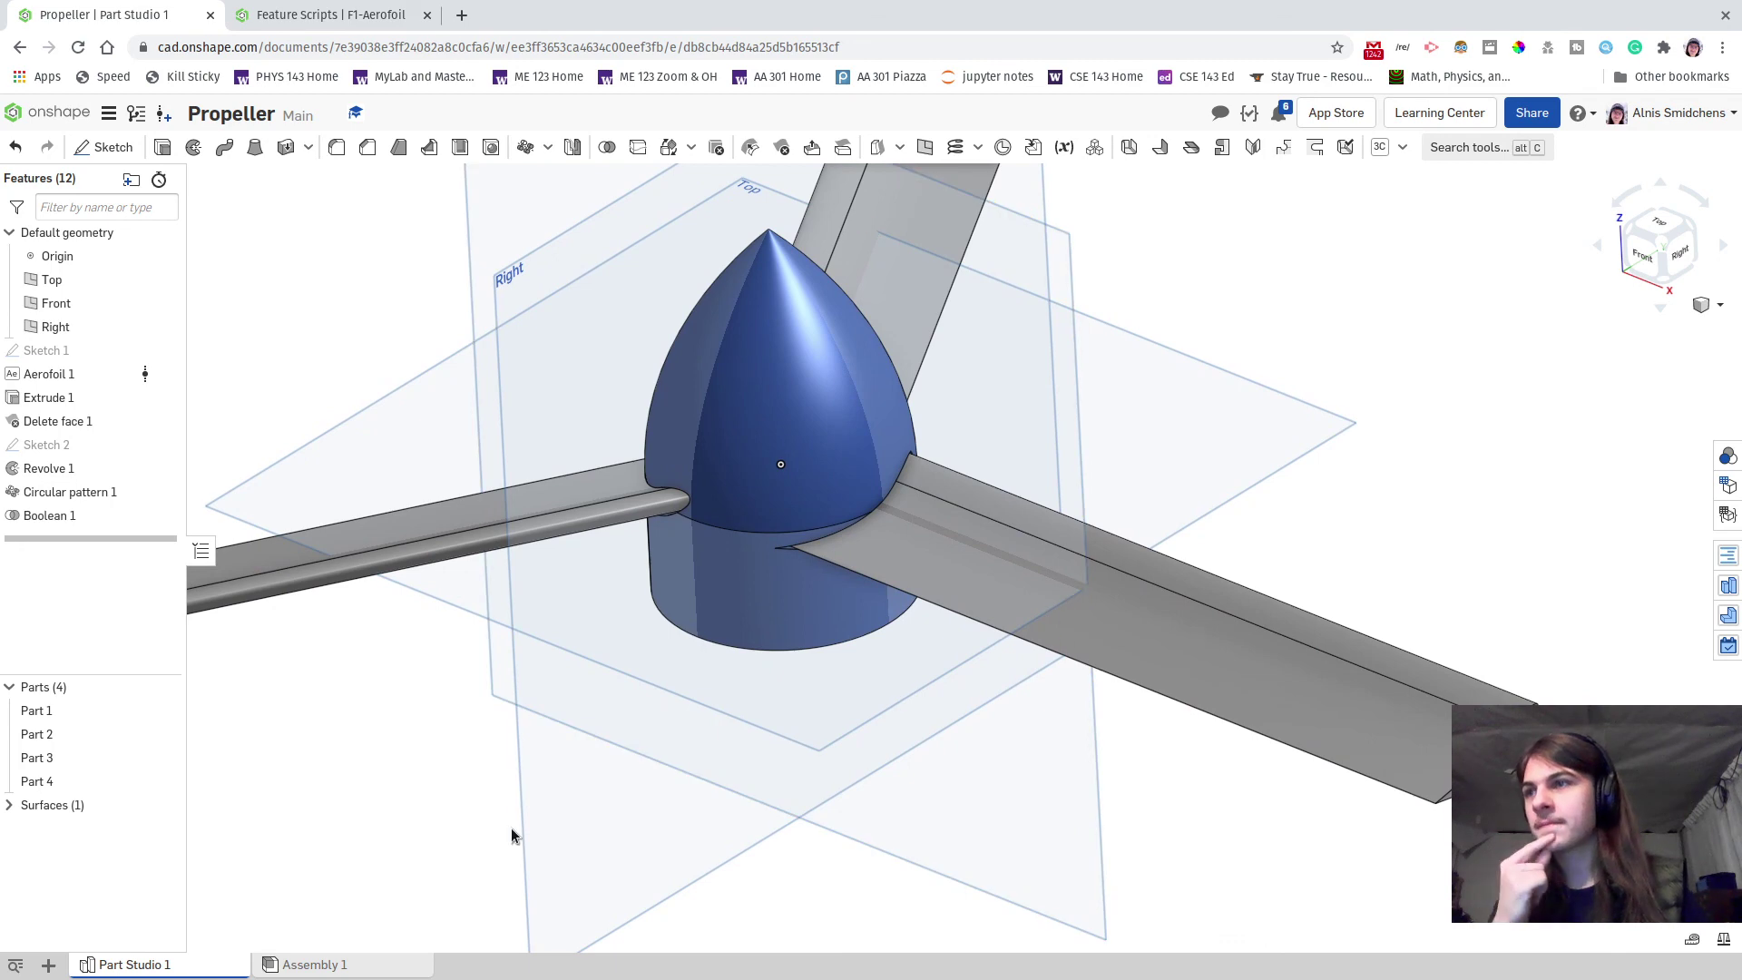
- Assign the ABS material to all four parts, the hub and the three blades
click(72, 711)
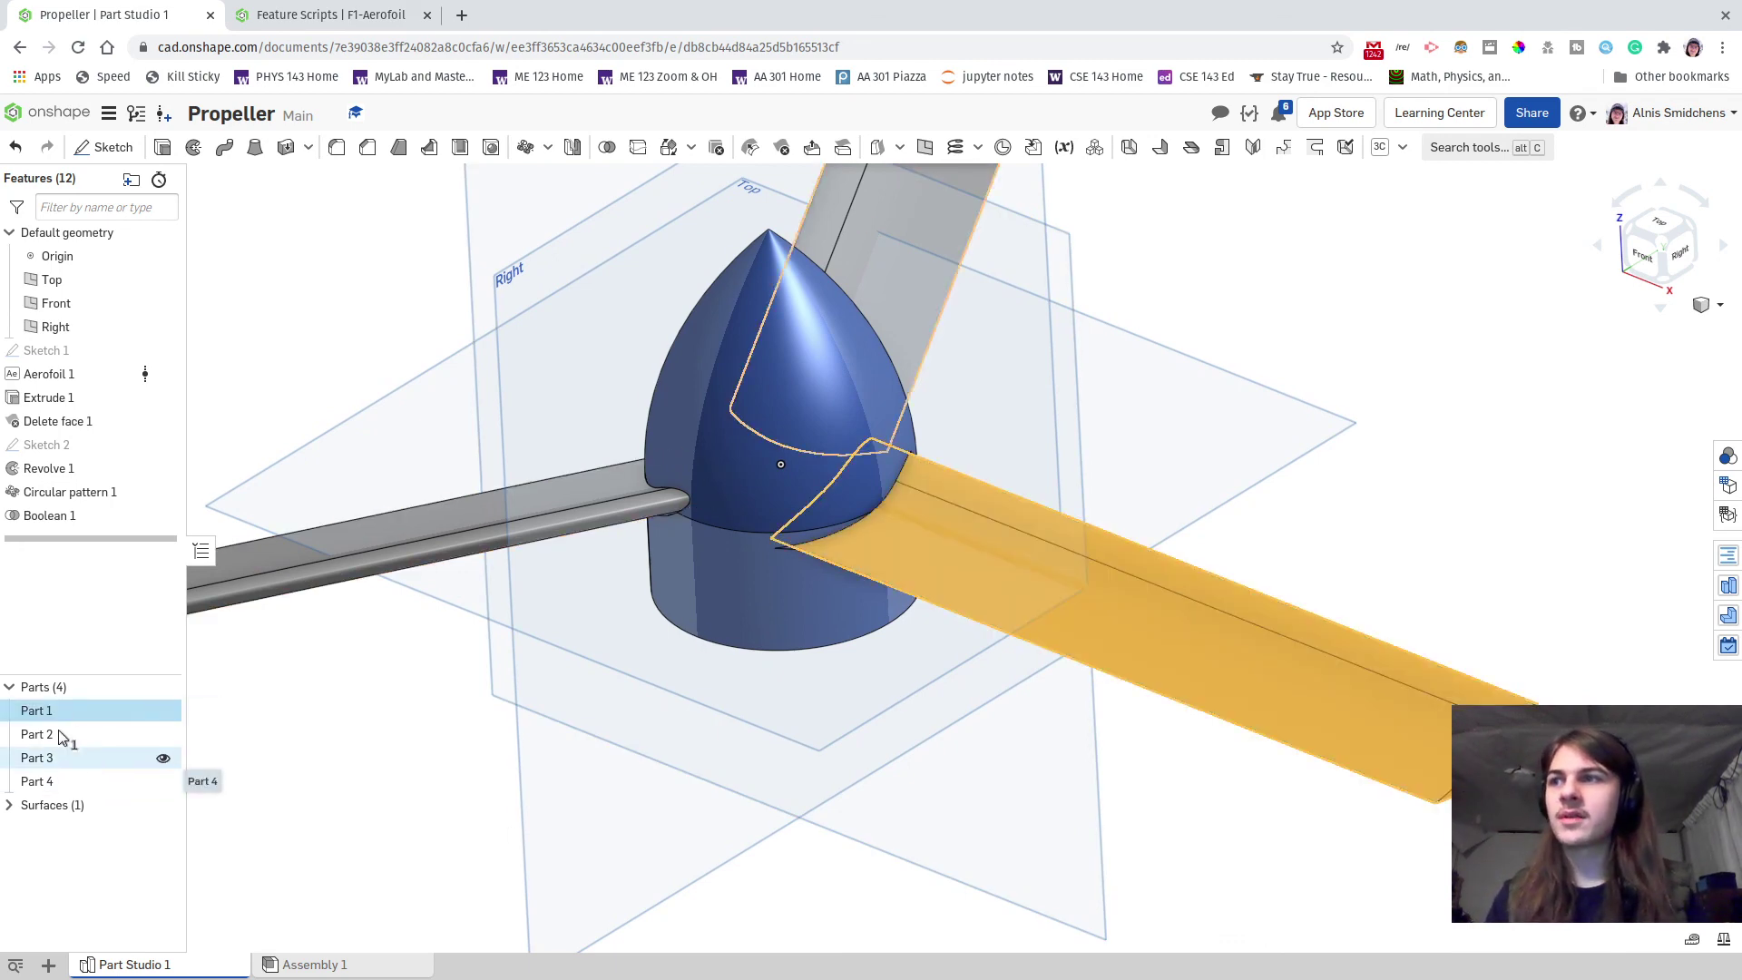
ctrl+click(58, 734)
ctrl+click(80, 759)
ctrl+click(83, 786)
right_click(83, 786)
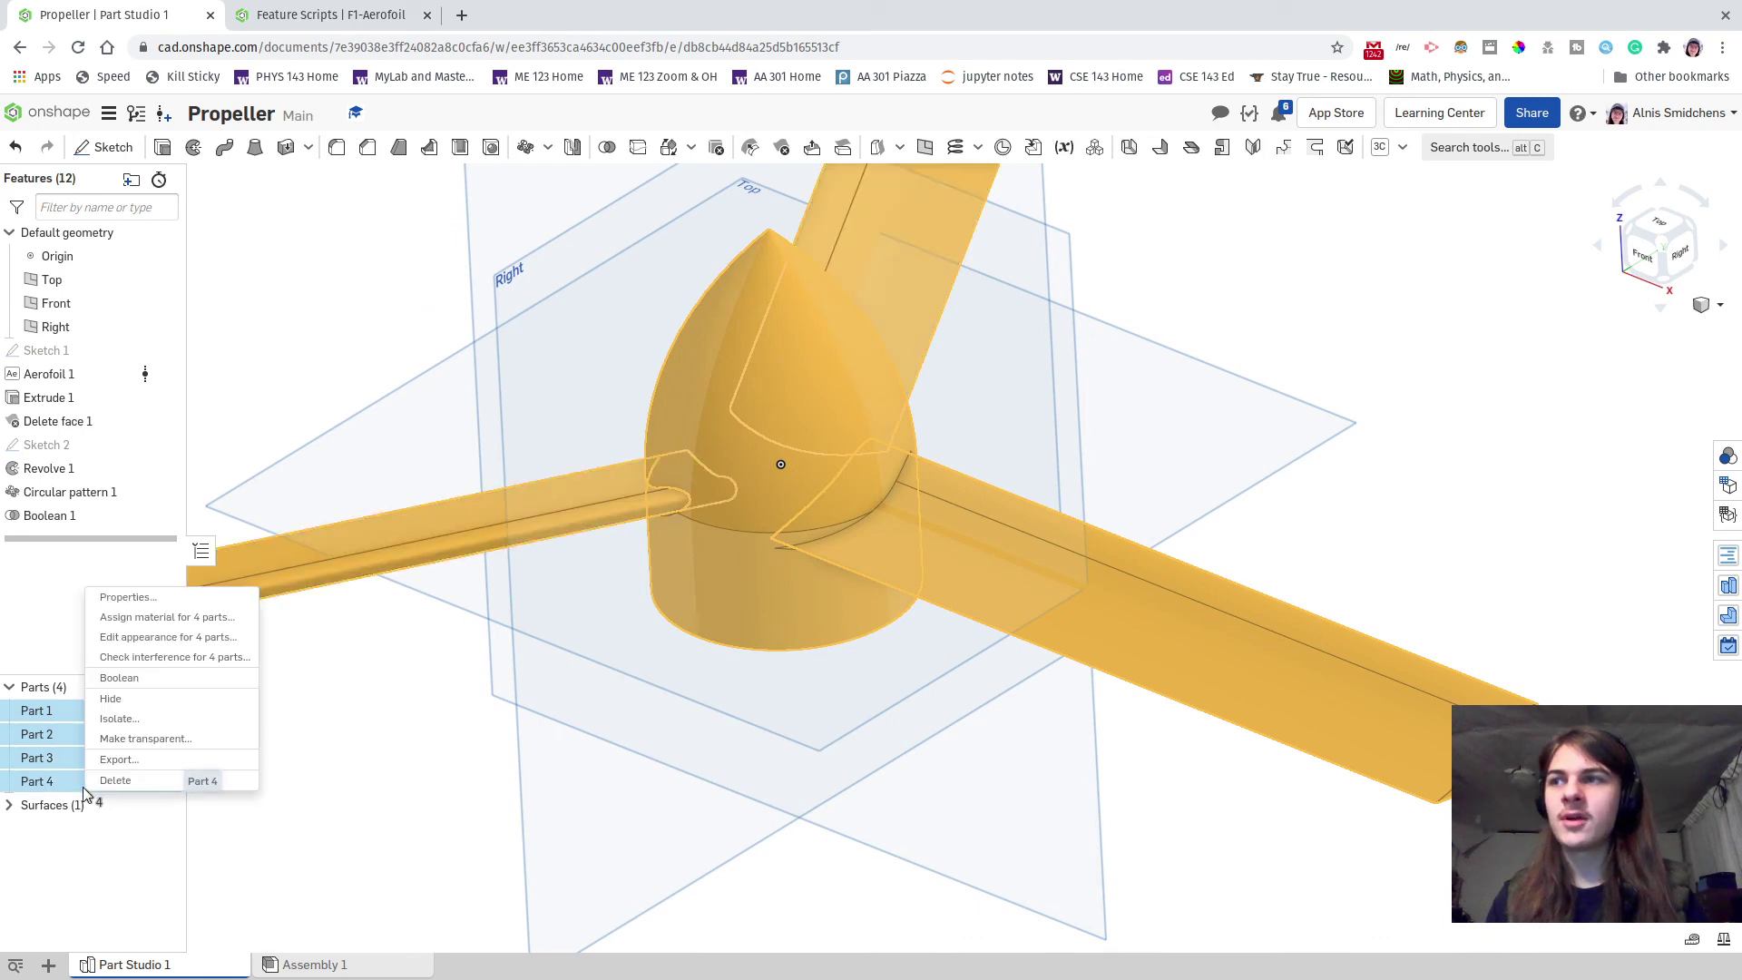
click(142, 624)
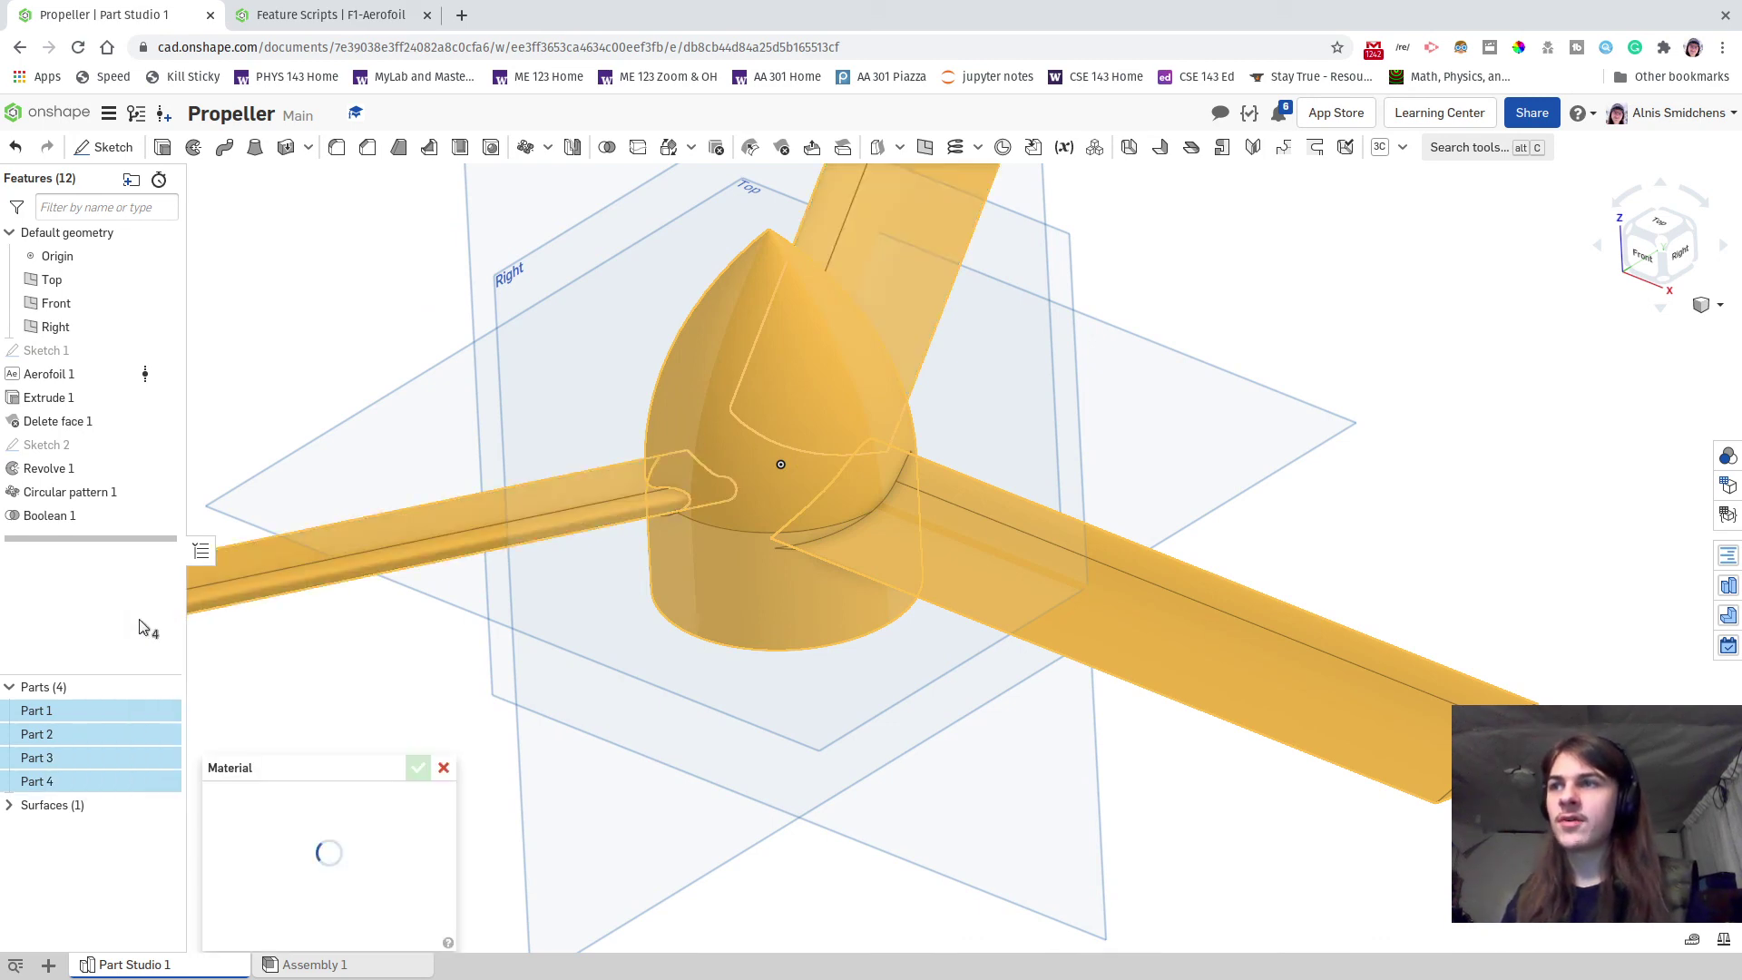
click(302, 862)
text(abs)
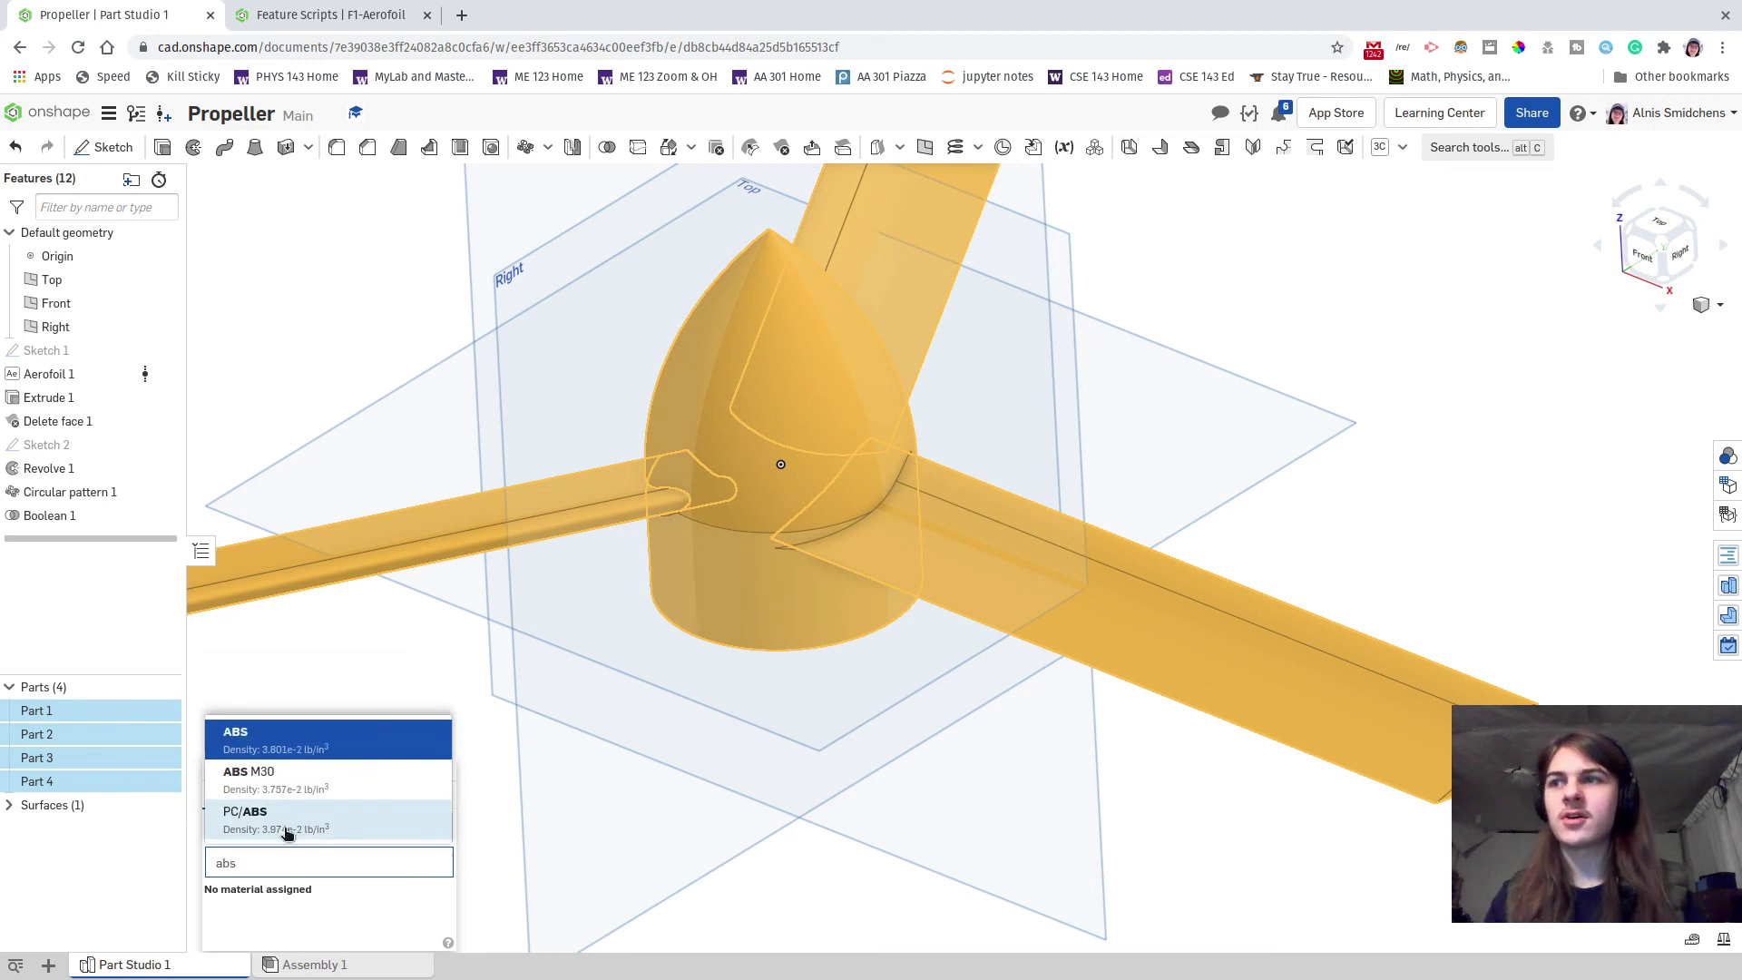
click(282, 751)
click(418, 766)
- Change the appearance of the hub and all three blades to dark purple from the colour palette
right_click(69, 756)
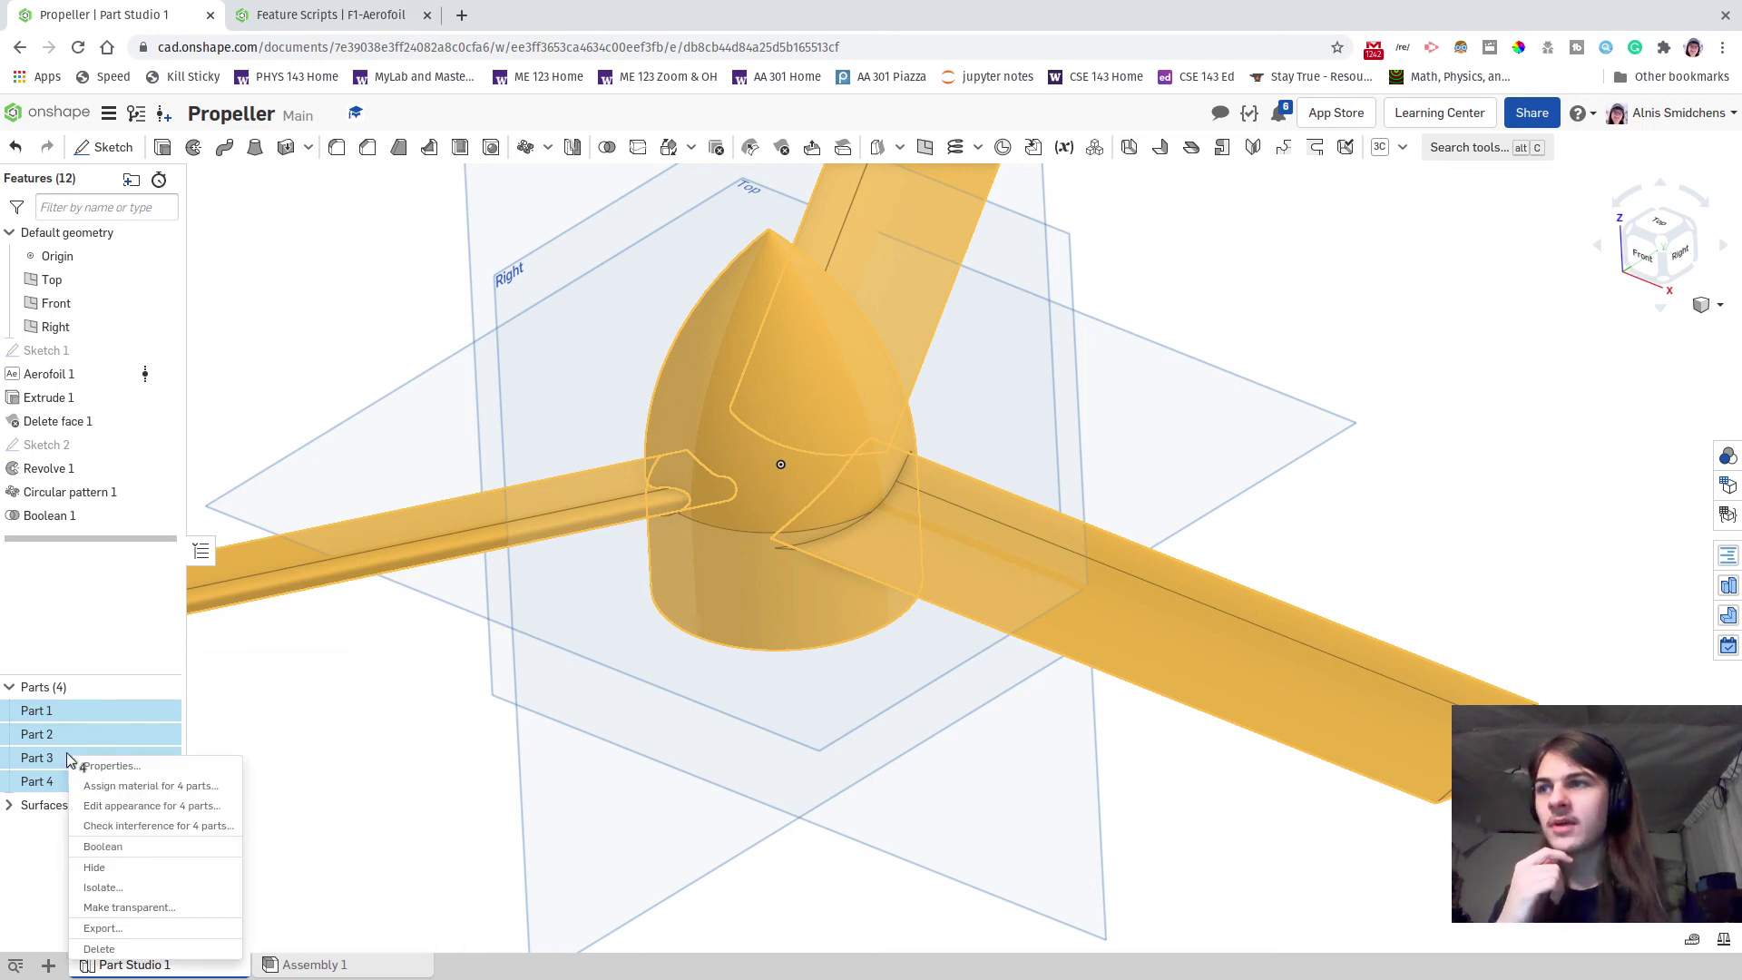
click(168, 809)
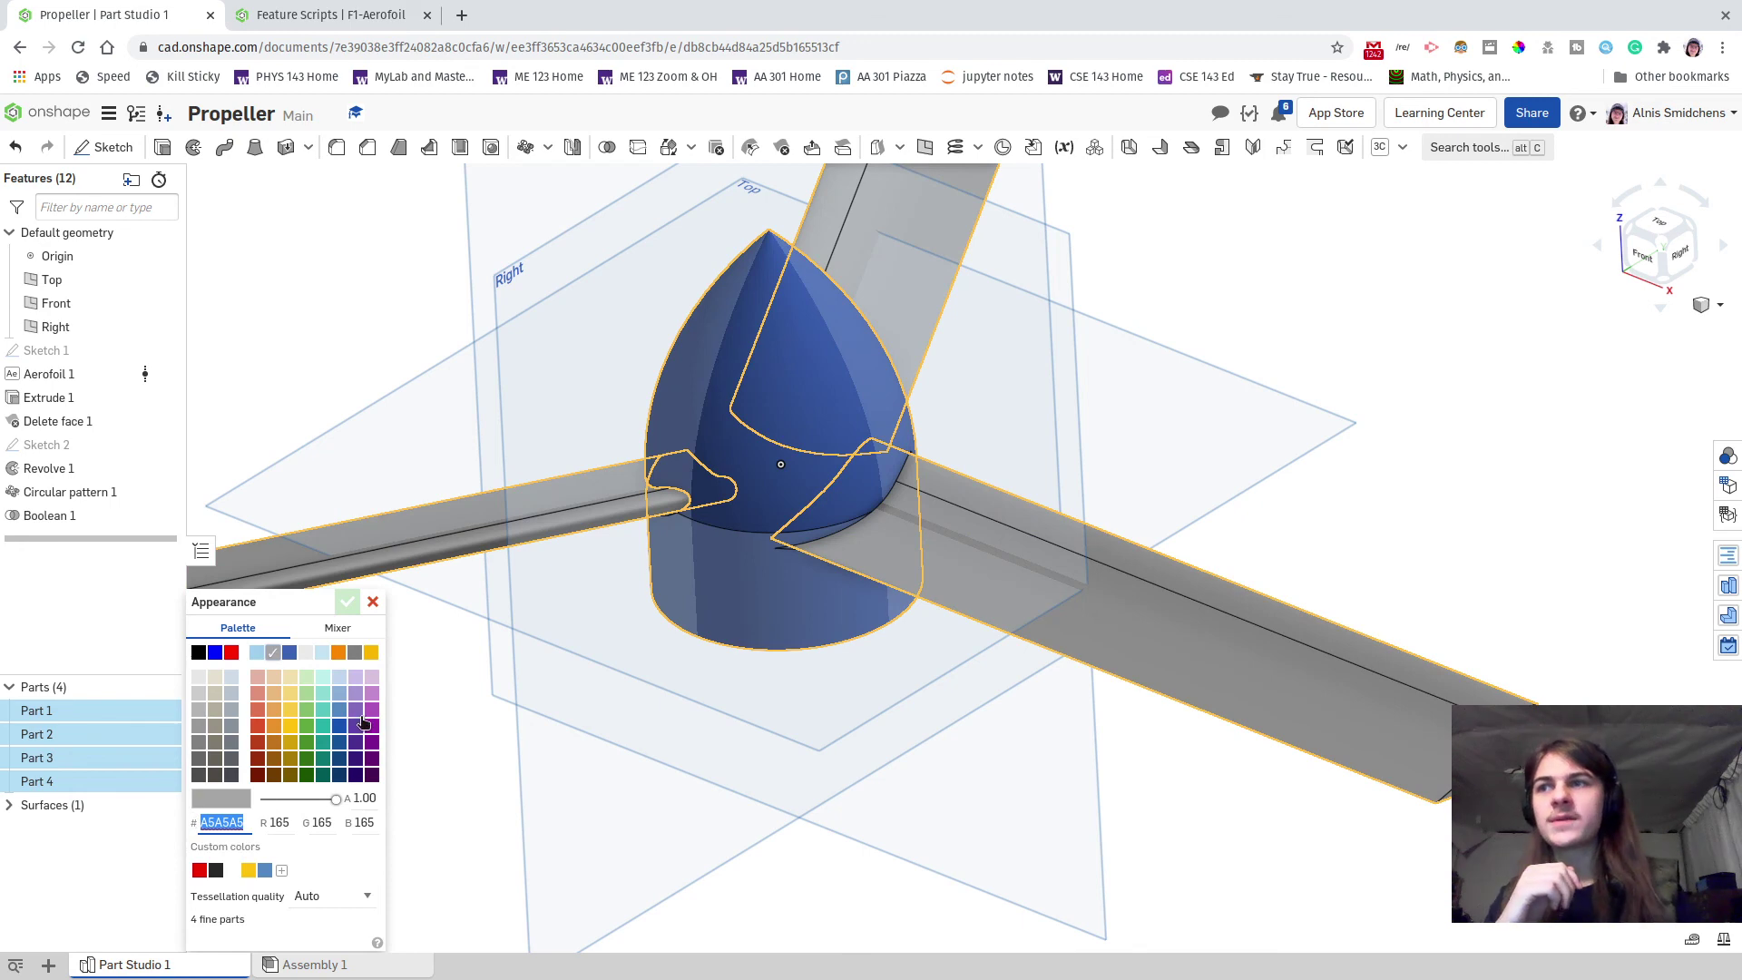
click(371, 742)
right_drag(789, 759, 388, 661)
click(346, 602)
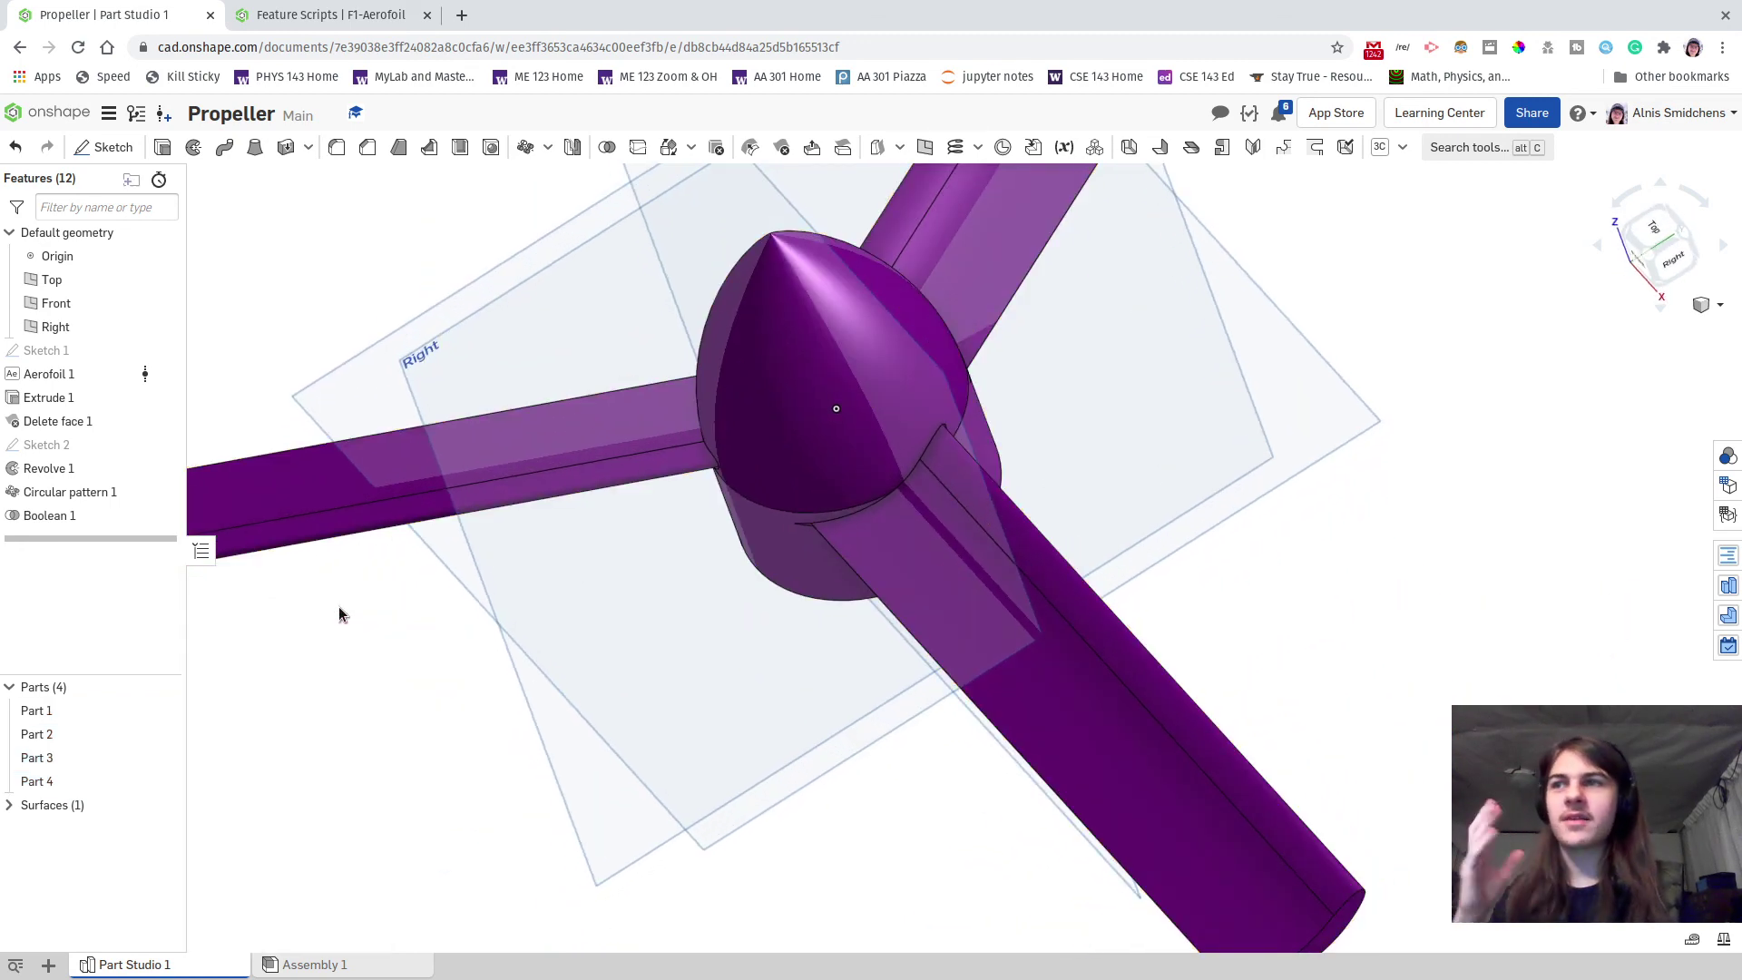
key(p)
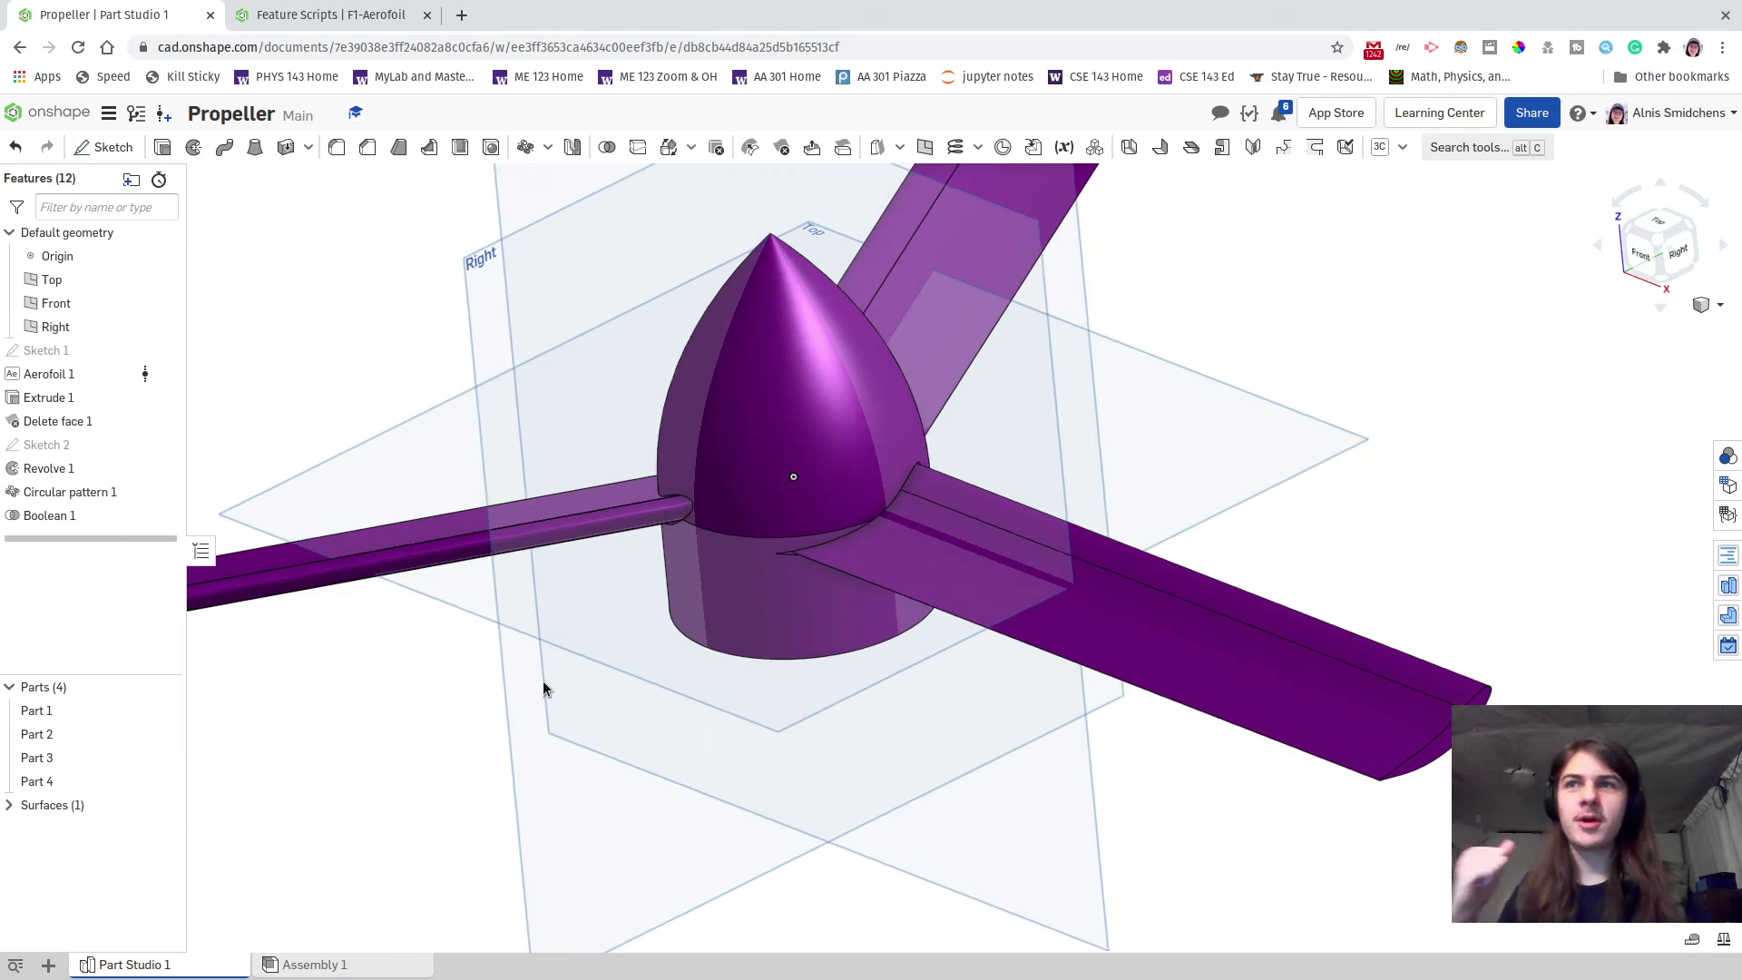
mouse_move(543, 682)
right_down()
mouse_move(552, 711)
mouse_move(553, 669)
right_up()
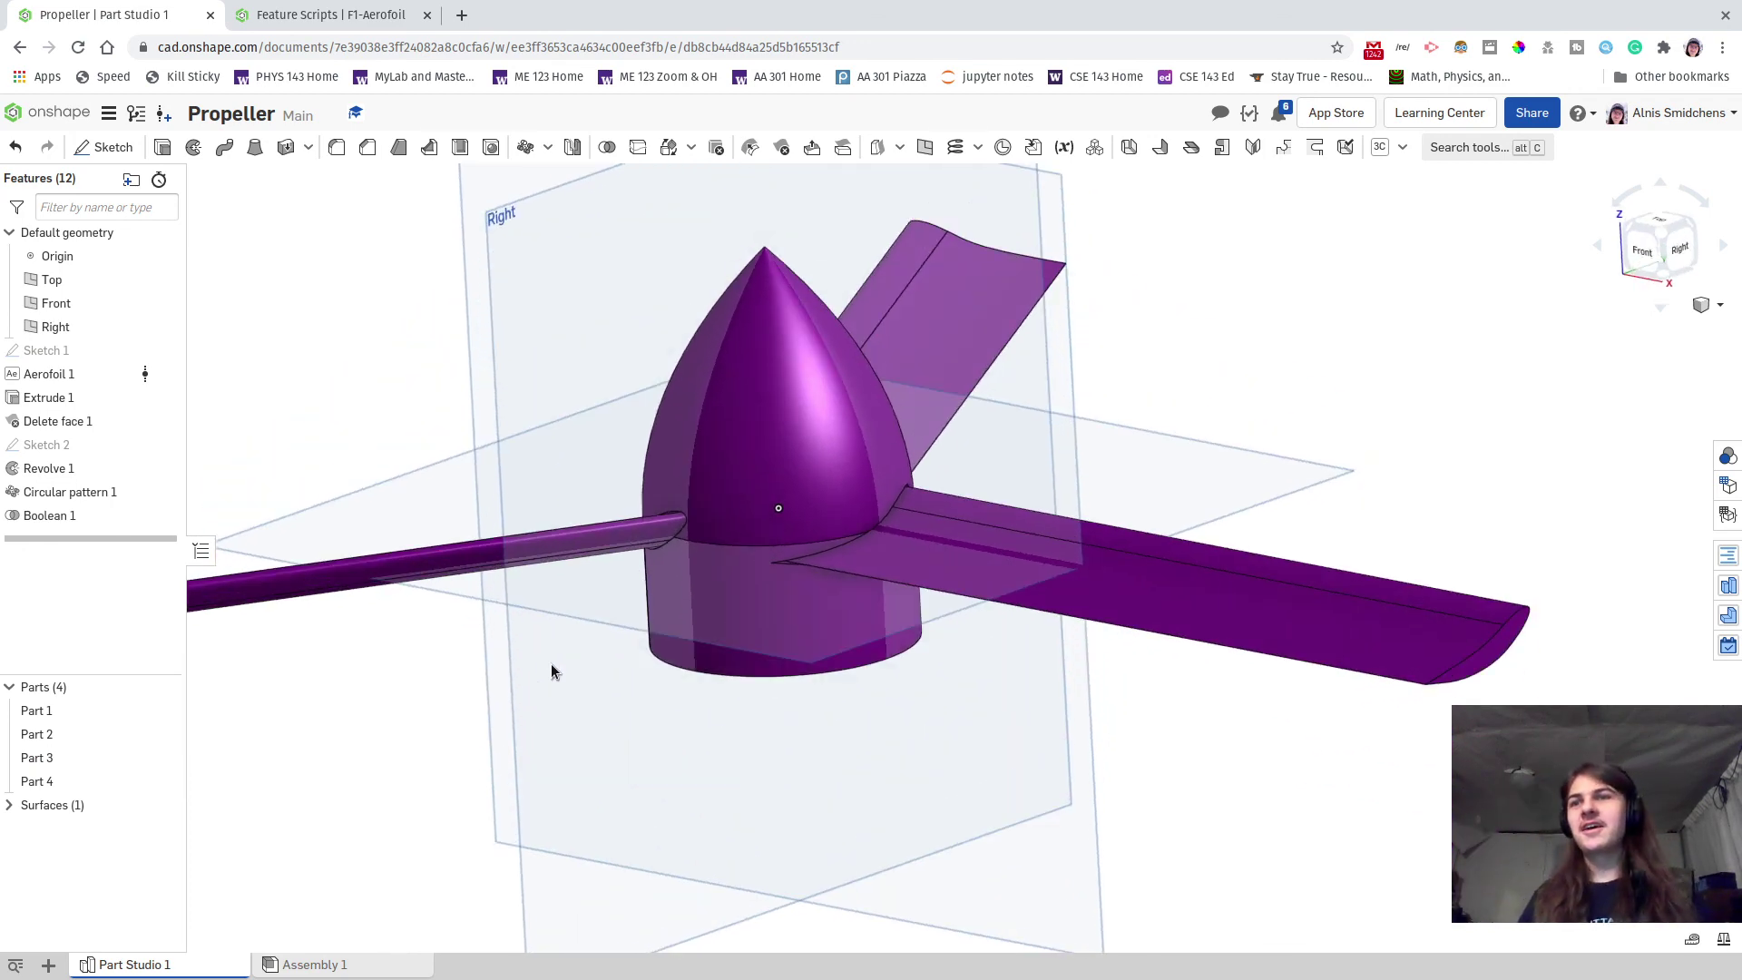
scroll(873, 548, up, 5)
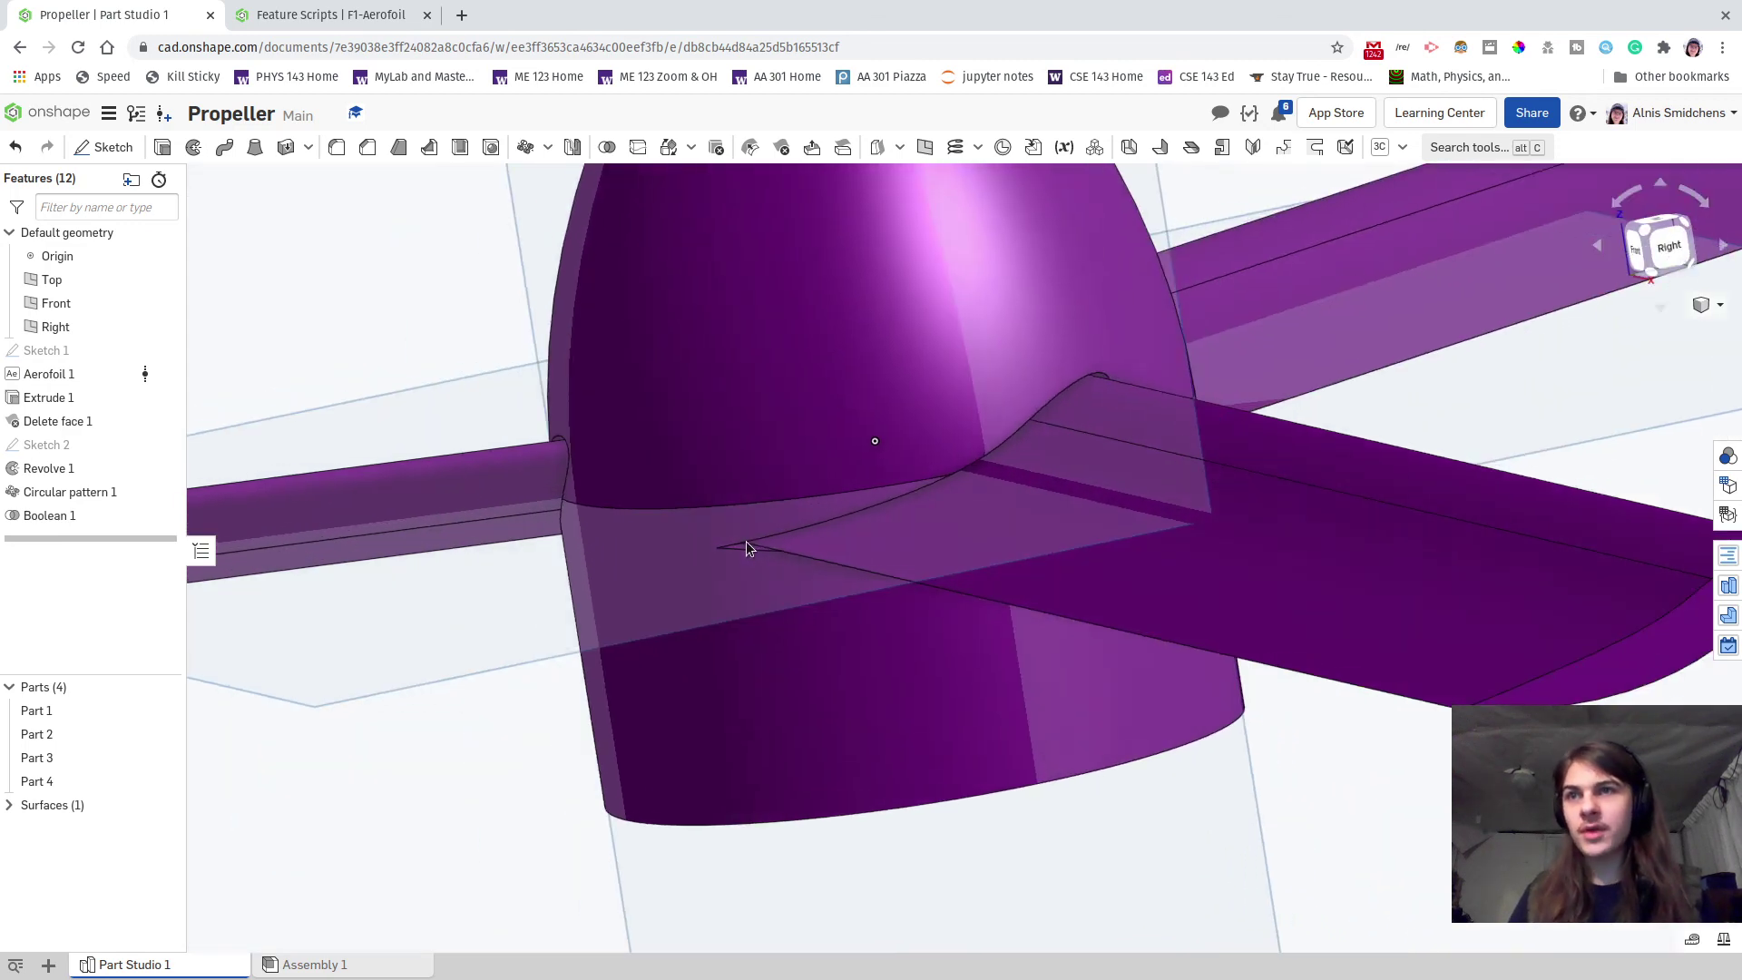
right_drag(748, 546, 822, 537)
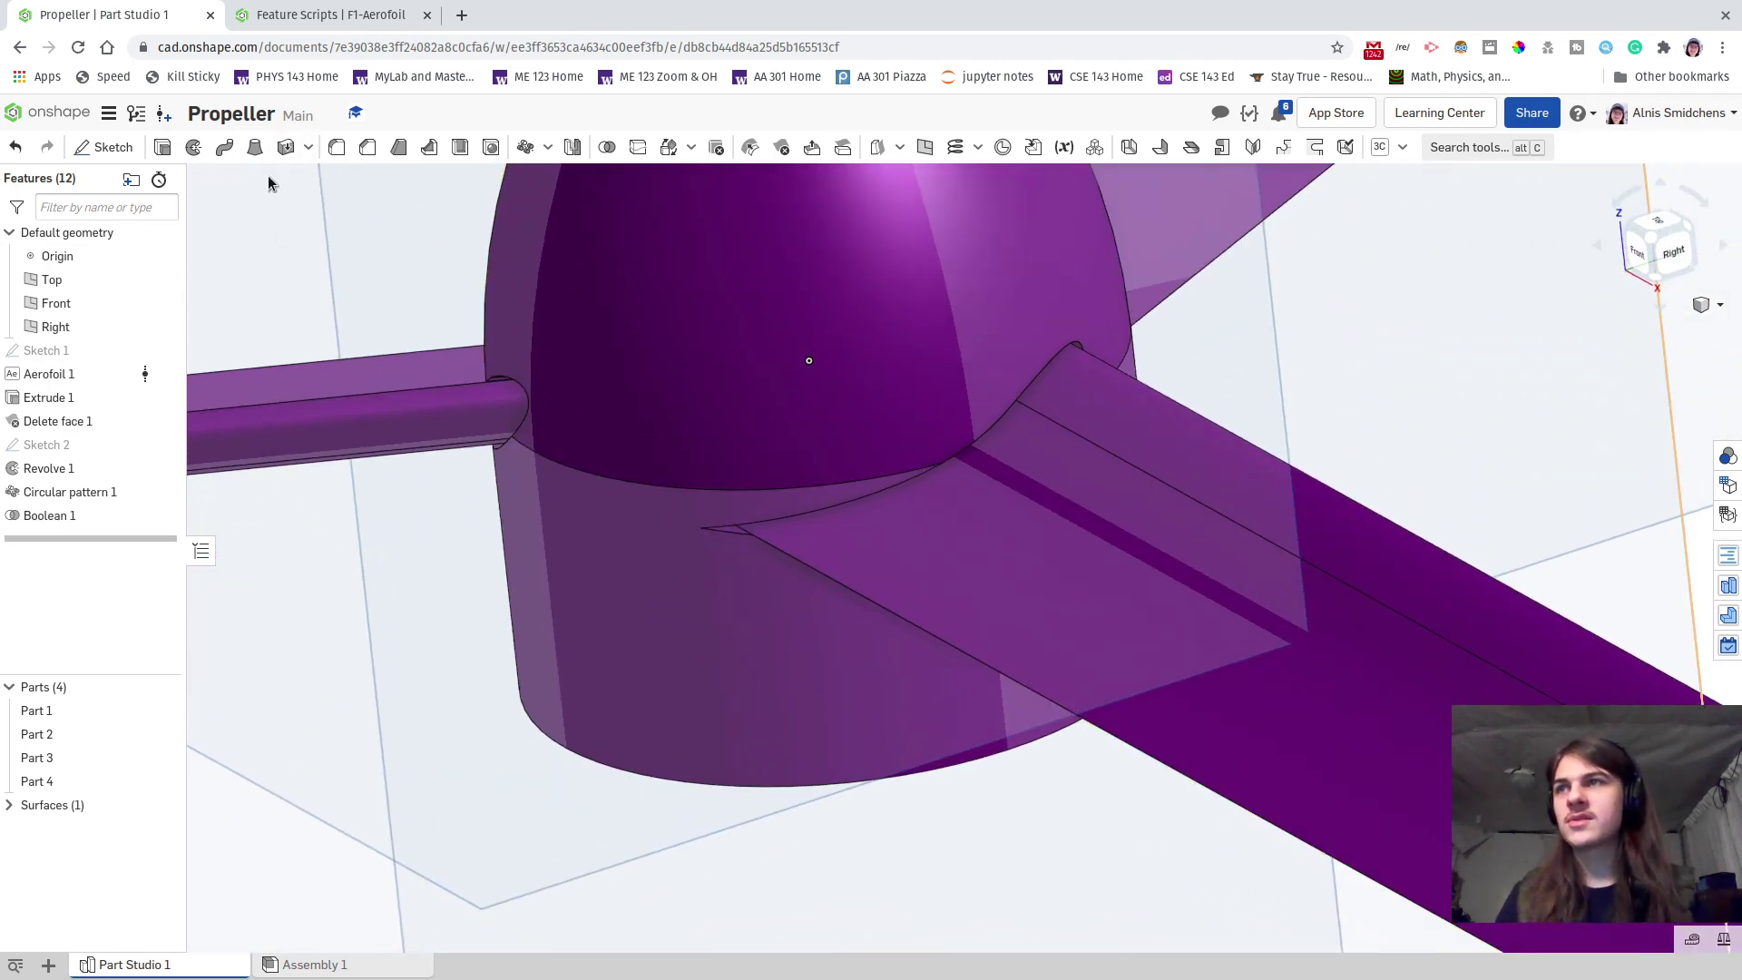